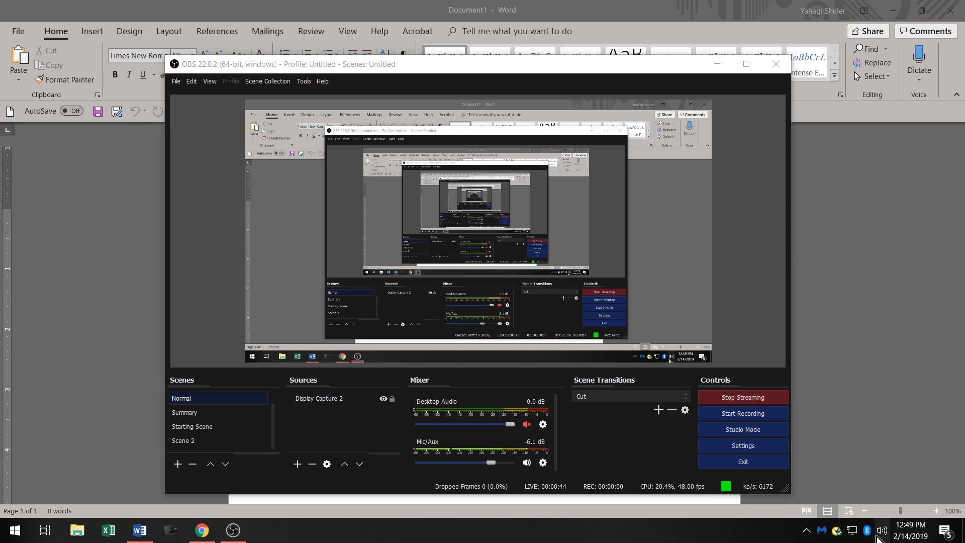
# Set the headset earphone volume to 66 and switch to the blank Word document.
pyautogui.click(881, 530)
pyautogui.scroll(-11, 912, 363)
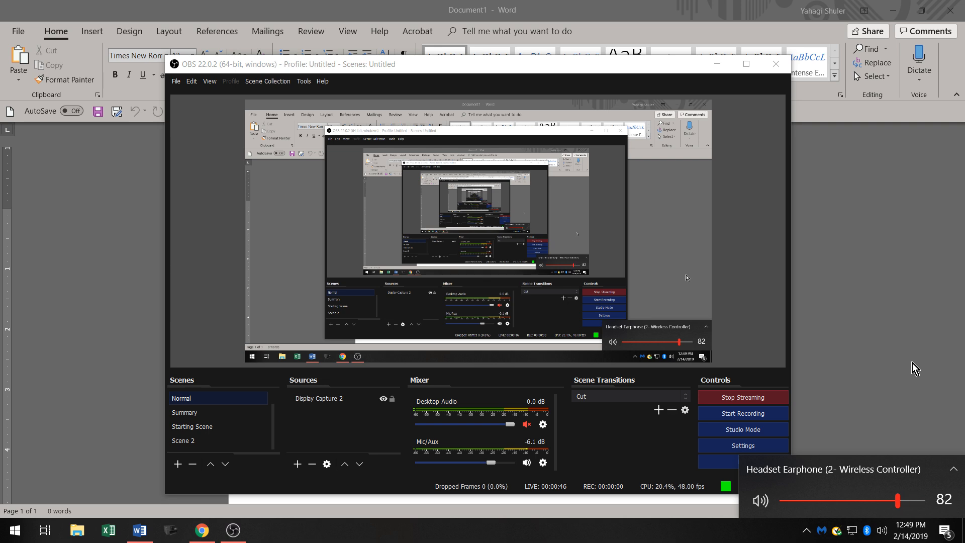
pyautogui.scroll(11, 912, 363)
pyautogui.scroll(3, 912, 363)
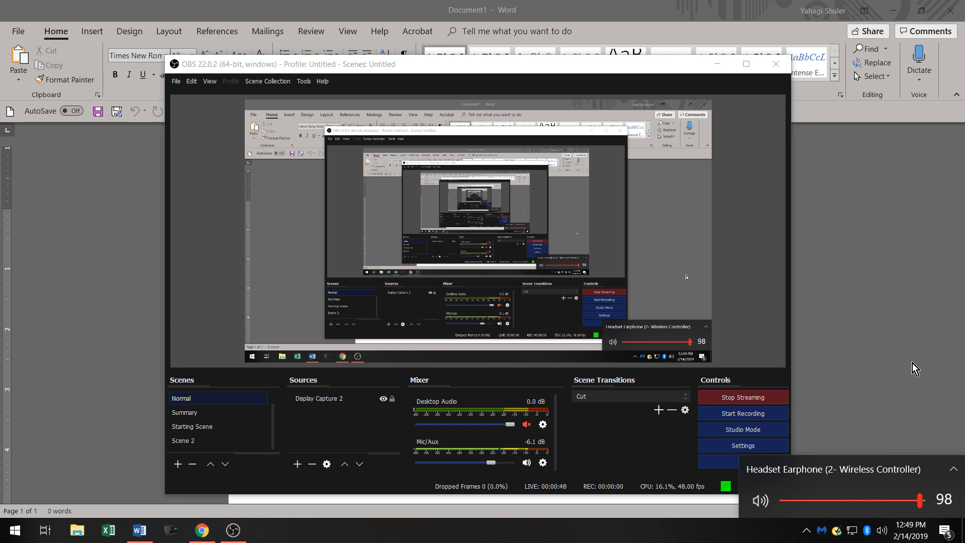
pyautogui.scroll(-12, 912, 363)
pyautogui.scroll(-6, 912, 363)
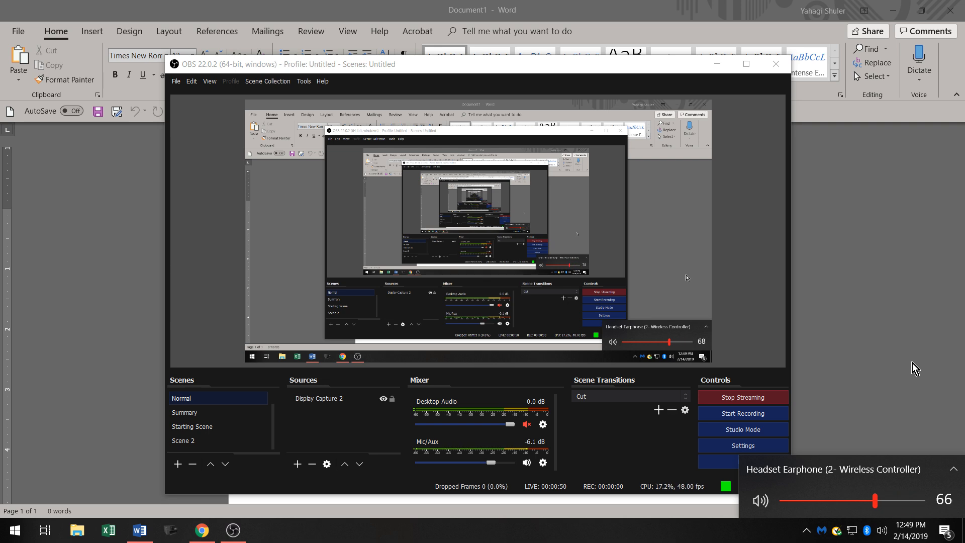
pyautogui.click(924, 322)
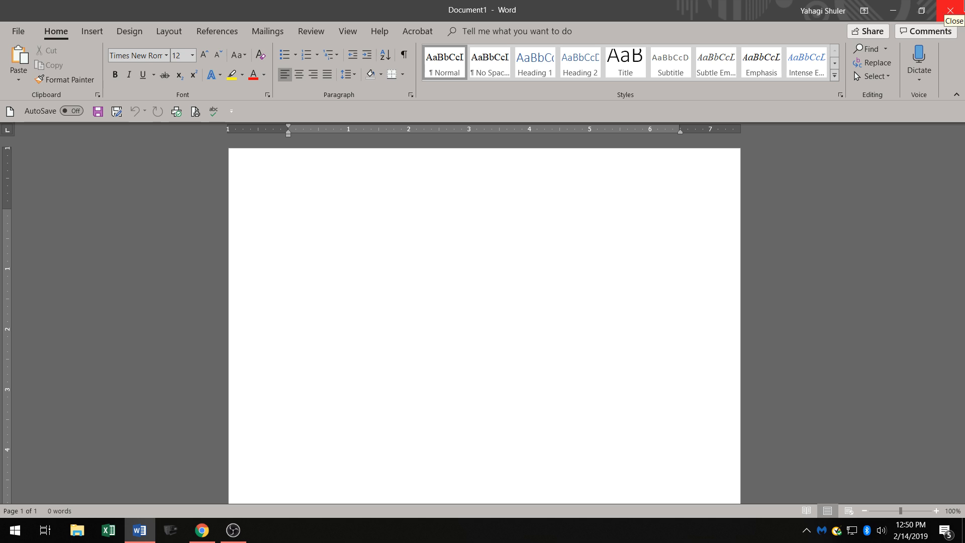
# Write the opening sentence "In mythology, fairies were the ultimate creatures." in the blank document.
pyautogui.write('In t')
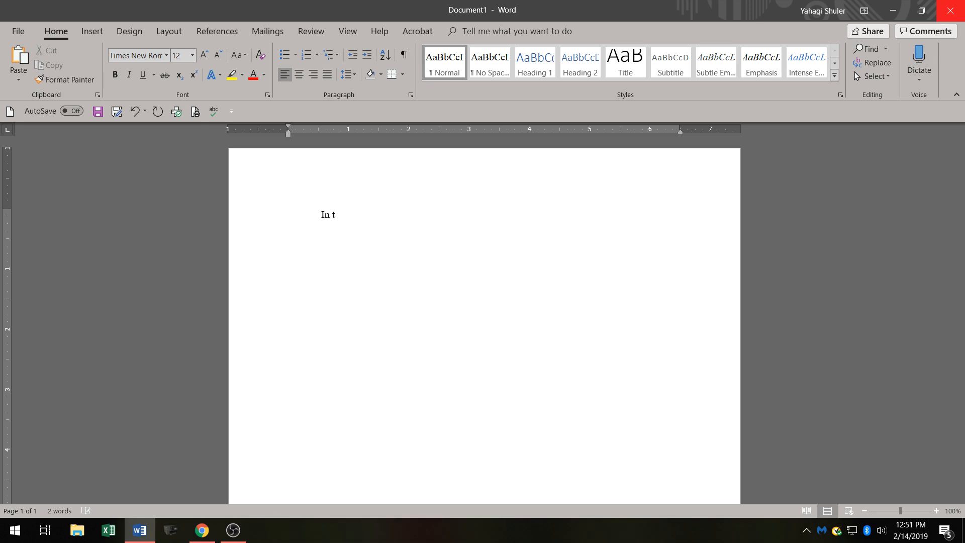
pyautogui.write('he')
pyautogui.press('BackSpace')
pyautogui.press('BackSpace')
pyautogui.press('BackSpace')
pyautogui.press('BackSpace')
pyautogui.write('mythology , fs')
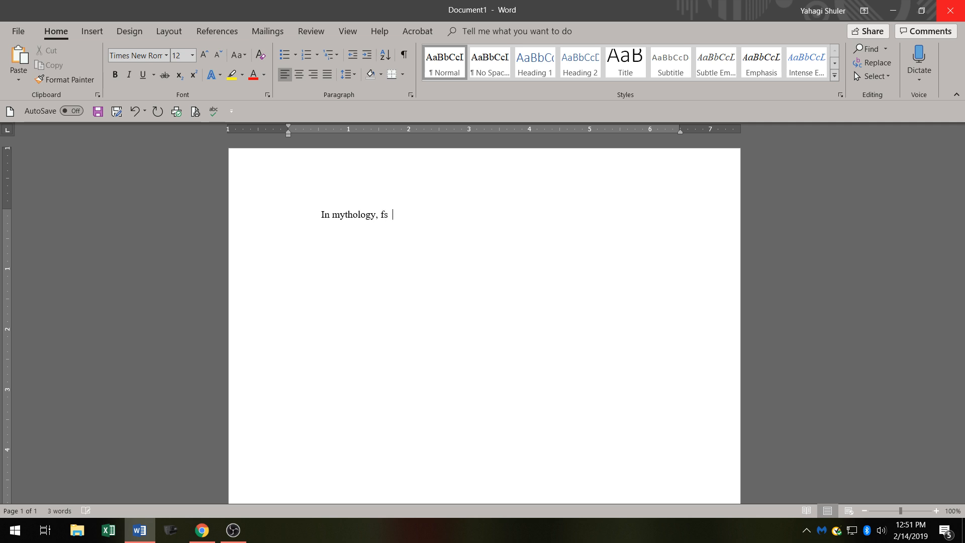
pyautogui.press('BackSpace')
pyautogui.write('airies were the ultimate')
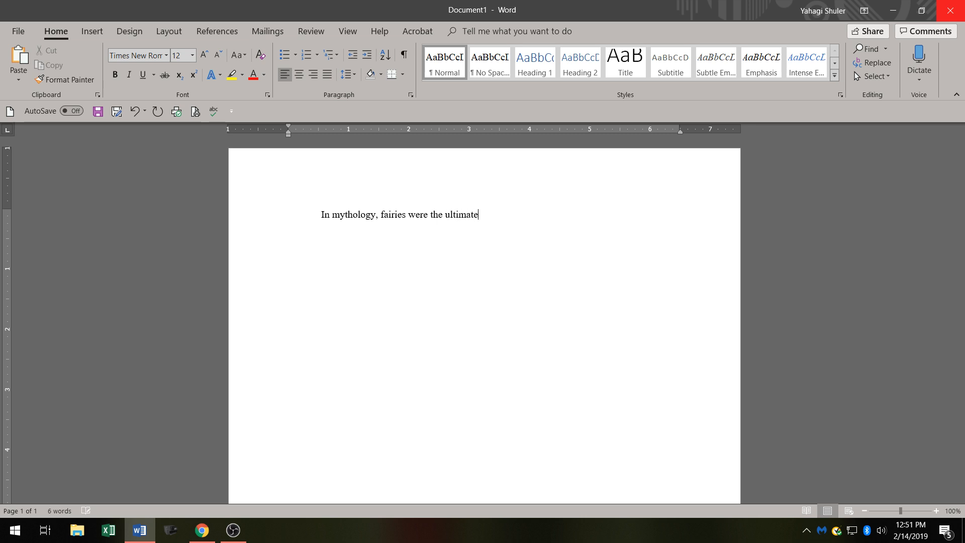
pyautogui.write(' cu')
pyautogui.press('BackSpace')
pyautogui.write('reatures ')
# Continue the paragraph with "No one could compares with them, not even the mightiest dragon".
pyautogui.write(' No one could ')
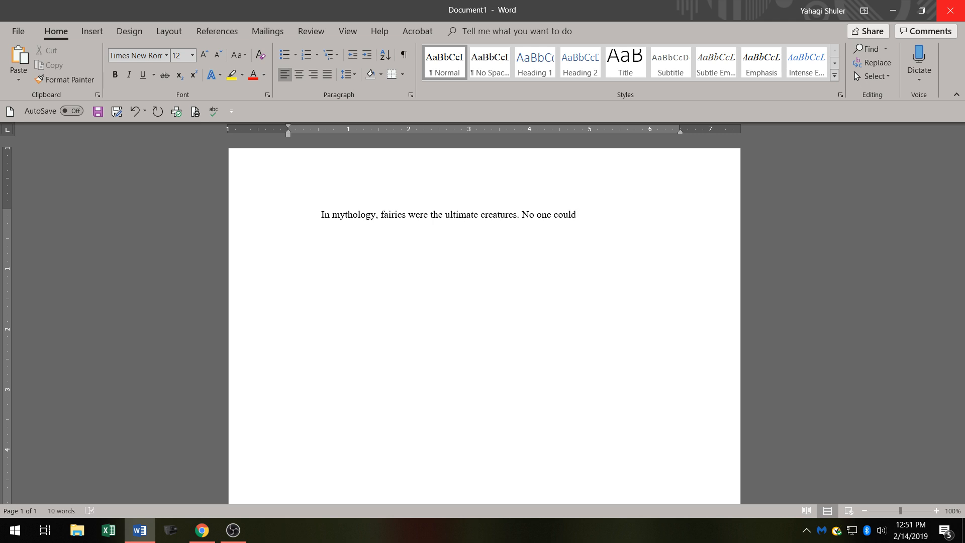
pyautogui.write('compares with them')
pyautogui.write(', not')
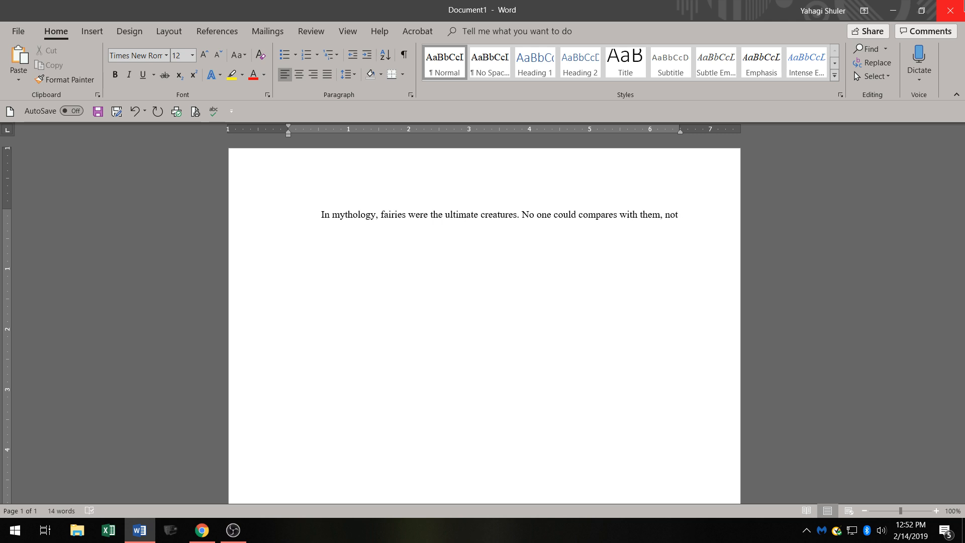
pyautogui.write(' even th')
pyautogui.write('e migh')
pyautogui.press('BackSpace')
pyautogui.write('htiest dragon')
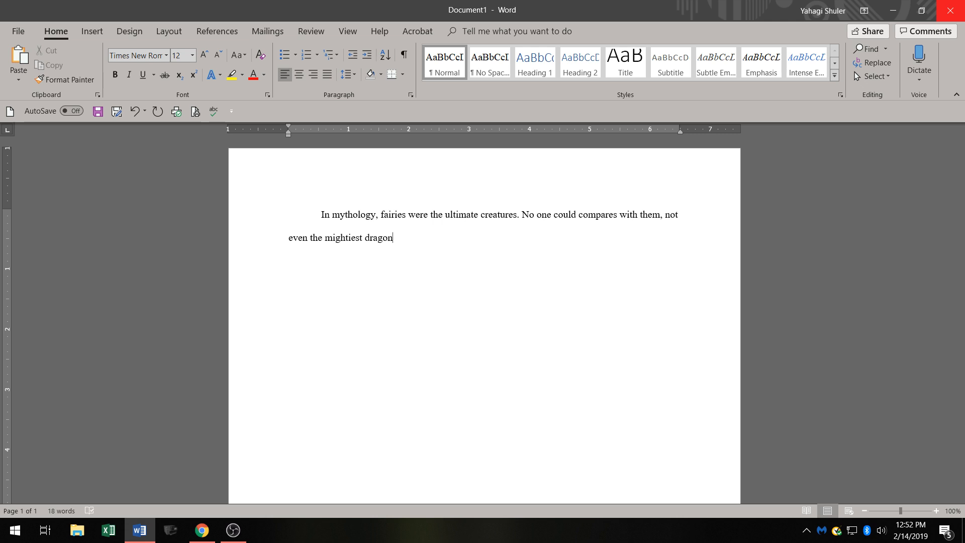
# Finish the dragon sentence with "could beat one." and begin another sentence with "They had".
pyautogui.write('could beat one')
pyautogui.press('BackSpace')
pyautogui.press('BackSpace')
pyautogui.press('BackSpace')
pyautogui.press('BackSpace')
pyautogui.press('BackSpace')
pyautogui.press('BackSpace')
pyautogui.press('BackSpace')
pyautogui.press('BackSpace')
pyautogui.press('BackSpace')
pyautogui.press('BackSpace')
pyautogui.press('BackSpace')
pyautogui.press('BackSpace')
pyautogui.press('BackSpace')
pyautogui.press('BackSpace')
pyautogui.press('BackSpace')
pyautogui.write('could beat one. They had ')
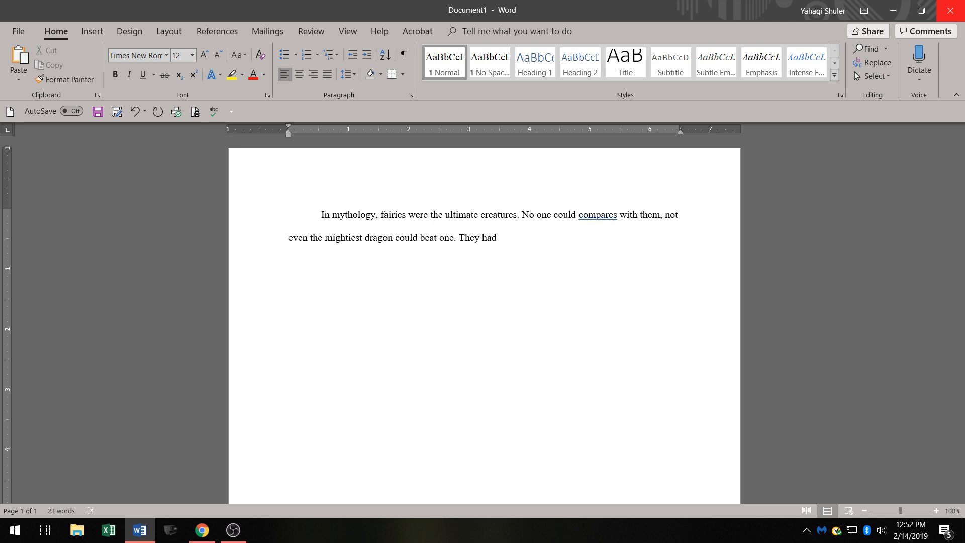
# Add "a perfect world" after "They had", and correct "compares" to "compare" in the second sentence.
pyautogui.write('a perfect ')
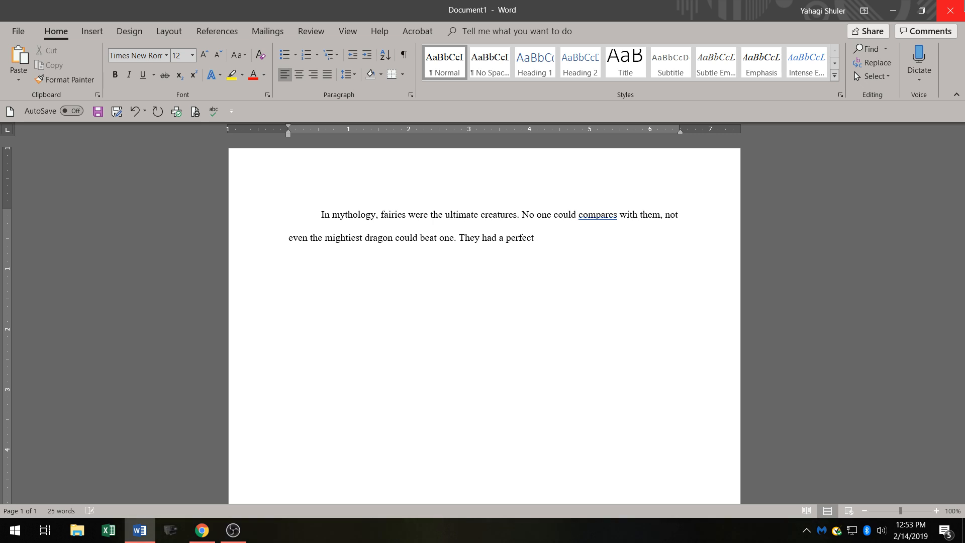
pyautogui.write('world')
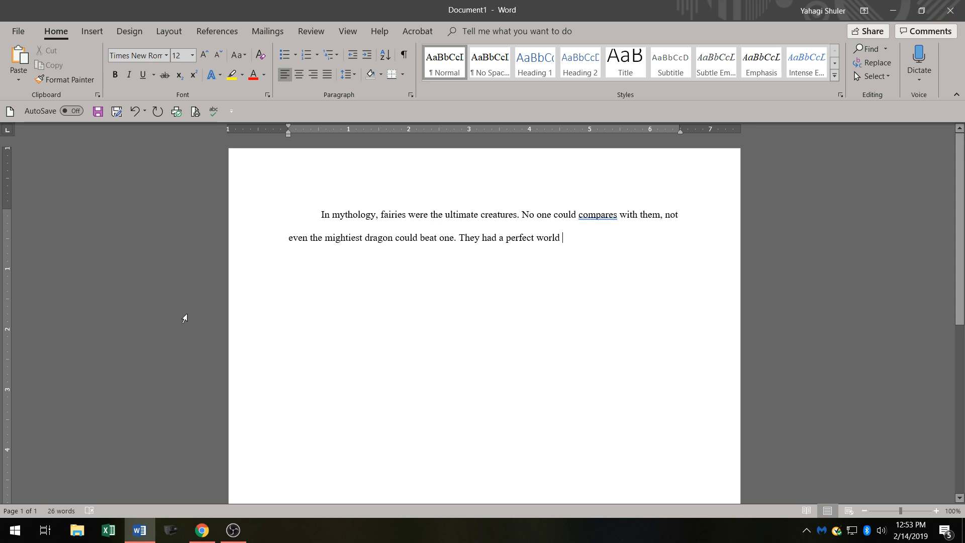
pyautogui.click(616, 216)
pyautogui.press('BackSpace')
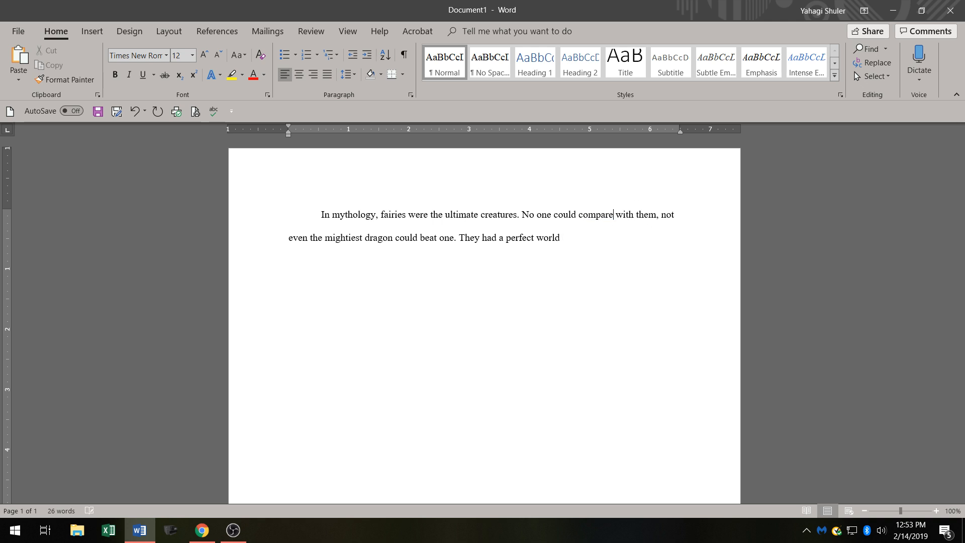
# End the sentence after "world" with a period and add "But ask any one and they".
pyautogui.press('Left')
pyautogui.press('Left')
pyautogui.press('BackSpace')
pyautogui.write('. ')
pyautogui.write('But ')
pyautogui.write('asl')
pyautogui.press('BackSpace')
pyautogui.write('k any one and they')
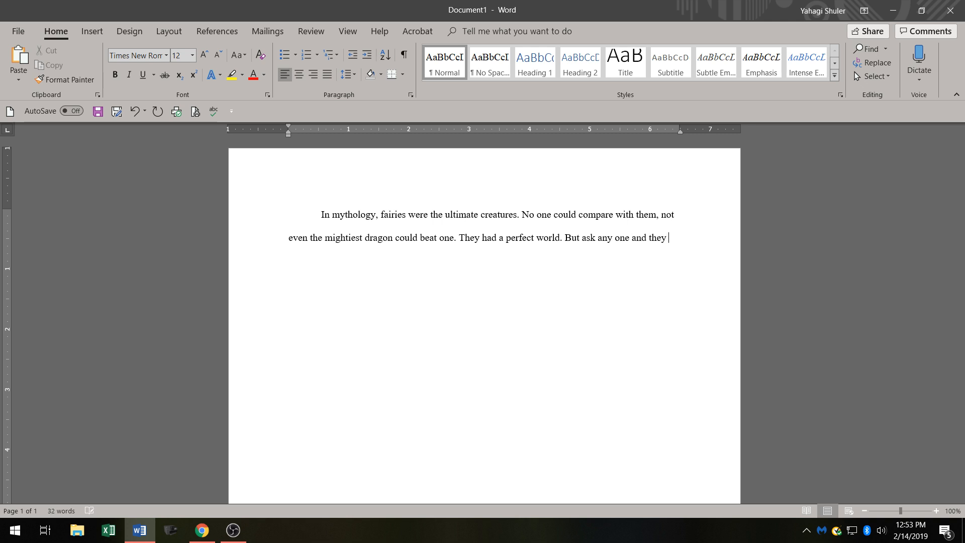
# Continue the sentence with "can't tell you", including the apostrophe.
pyautogui.write(' cant')
pyautogui.press('Left')
pyautogui.write("'")
pyautogui.write(' tell ')
pyautogui.write('you')
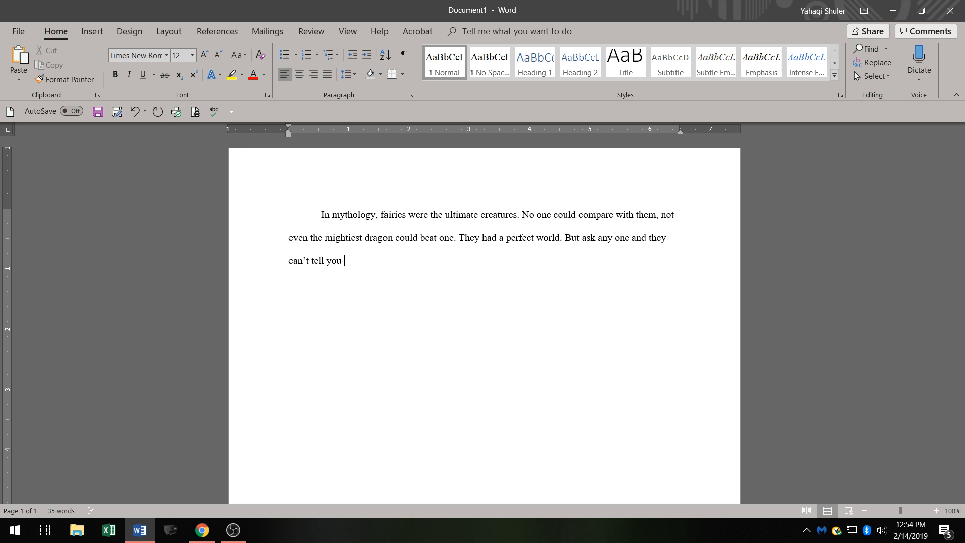
# Add "that mythology;" after "can't tell you", fixing the spelling of mythology.
pyautogui.write('that ')
pyautogui.write('myuhtolo')
pyautogui.press('BackSpace')
pyautogui.press('BackSpace')
pyautogui.press('BackSpace')
pyautogui.press('BackSpace')
pyautogui.press('BackSpace')
pyautogui.press('BackSpace')
pyautogui.write('thology,')
pyautogui.press('BackSpace')
pyautogui.write('; ')
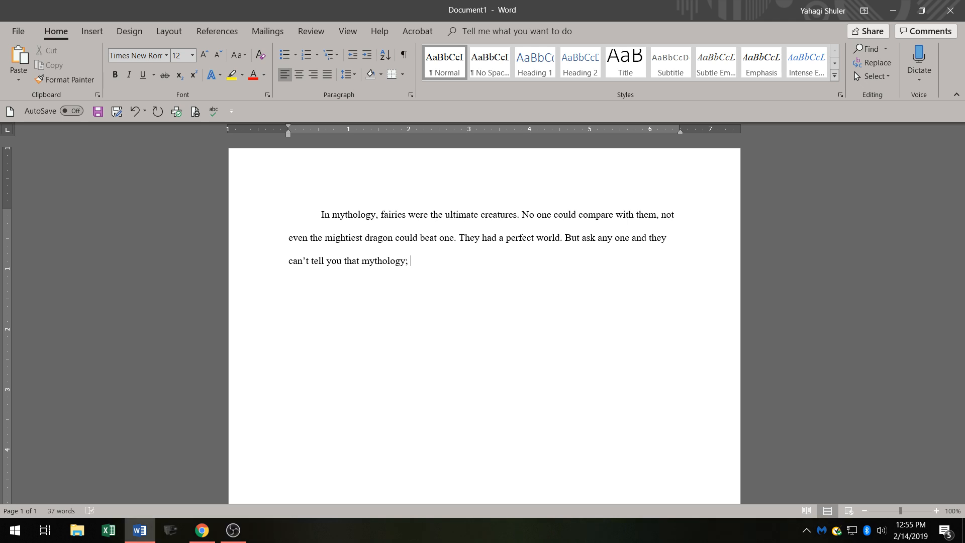
# Complete the first paragraph with "ask any dragon and they will disagree with it.".
pyautogui.write('ask')
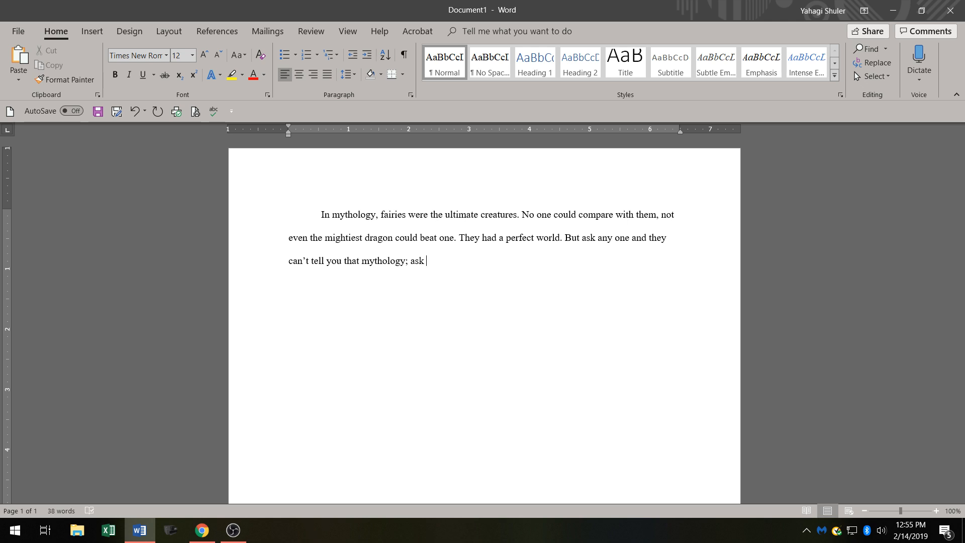
pyautogui.write(' any dragon and they will d')
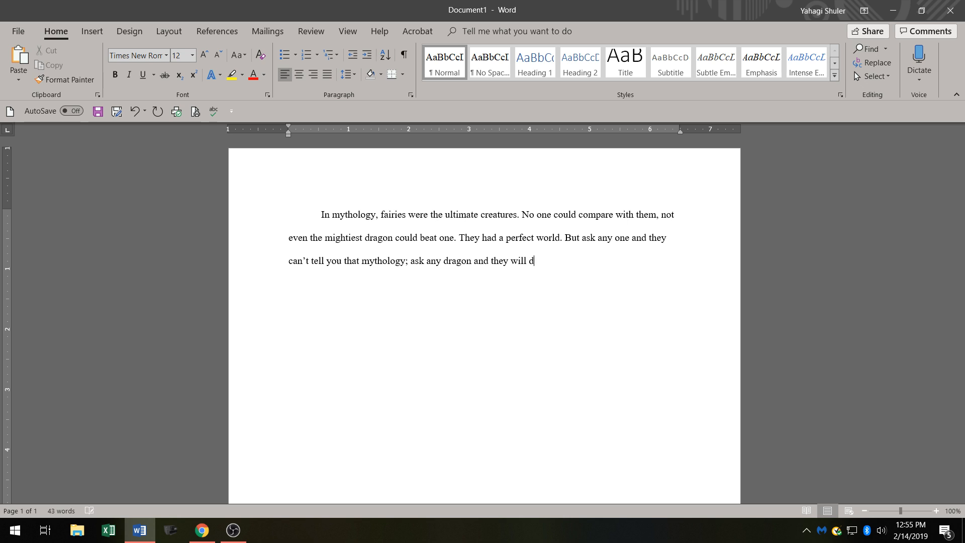
pyautogui.write('isagree')
pyautogui.write('with')
pyautogui.write(' it.')
# Start a new indented paragraph with "The dragons will tell you that".
pyautogui.write('The')
pyautogui.write(' dr')
pyautogui.write('gon')
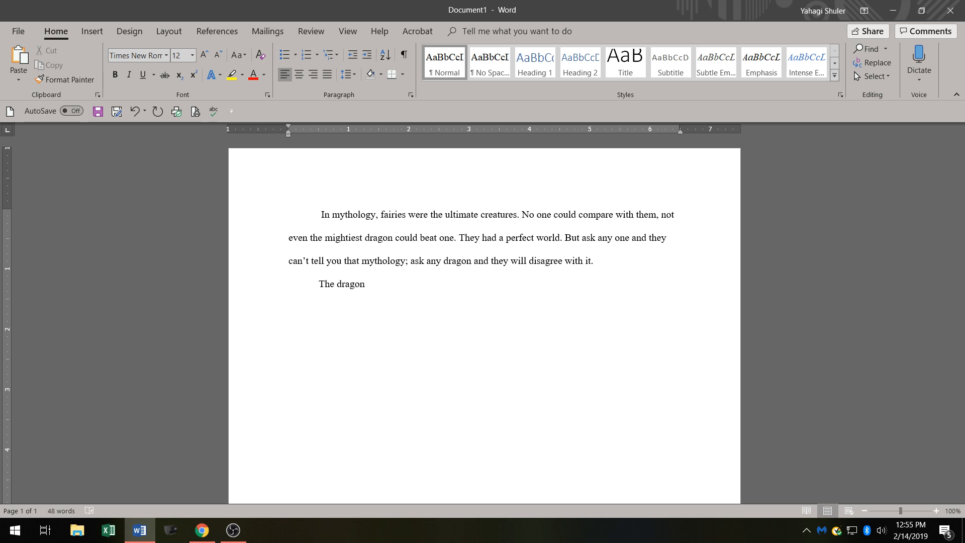
pyautogui.write(' s')
pyautogui.press('BackSpace')
pyautogui.press('BackSpace')
pyautogui.write('s')
pyautogui.write('will')
pyautogui.press('BackSpace')
pyautogui.press('BackSpace')
pyautogui.press('BackSpace')
pyautogui.write('ll tell you that')
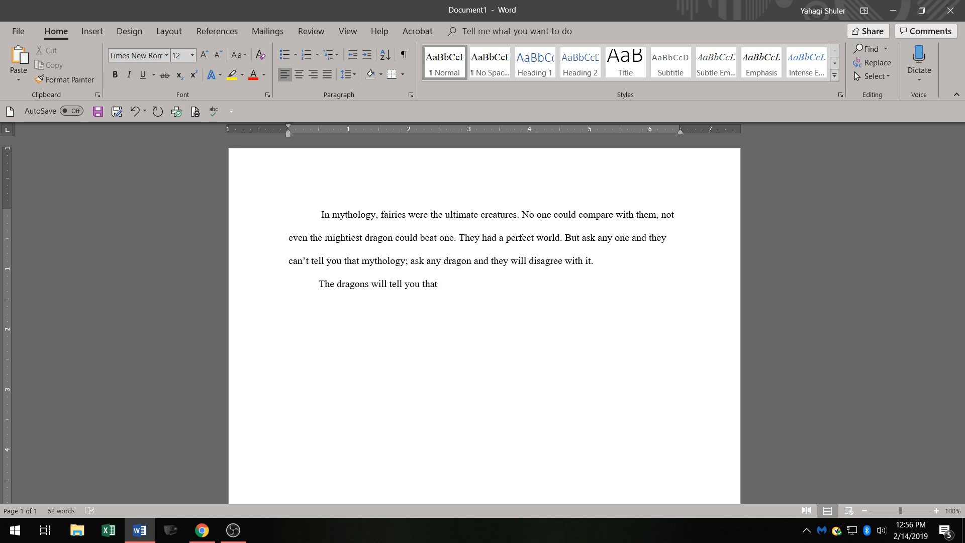
# Complete the dragons sentence with "they are pure evil, nothing but sparkle dust and bug wings.".
pyautogui.write('they are pure evil , nothing ')
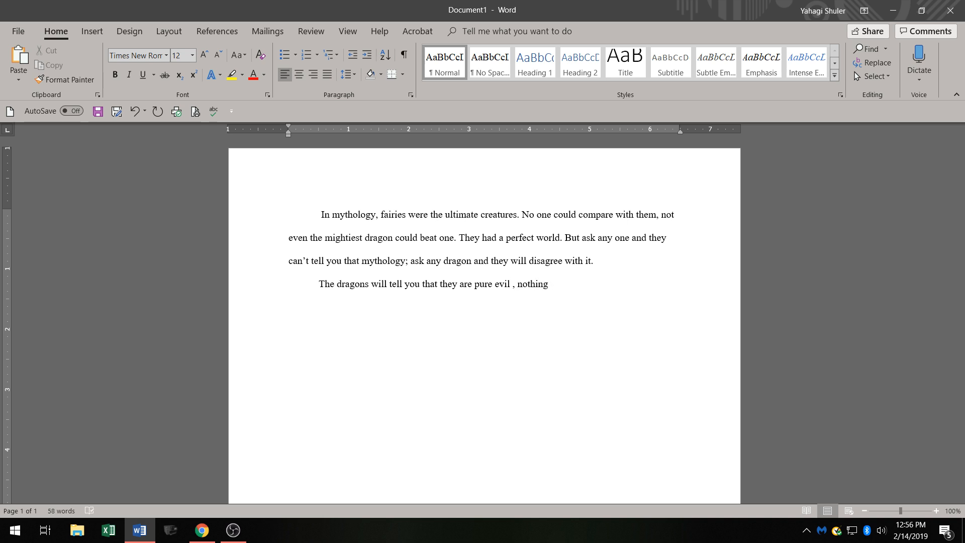
pyautogui.write('but')
pyautogui.press('BackSpace')
pyautogui.press('Right')
pyautogui.press('Right')
pyautogui.press('Right')
pyautogui.write('parkle dust')
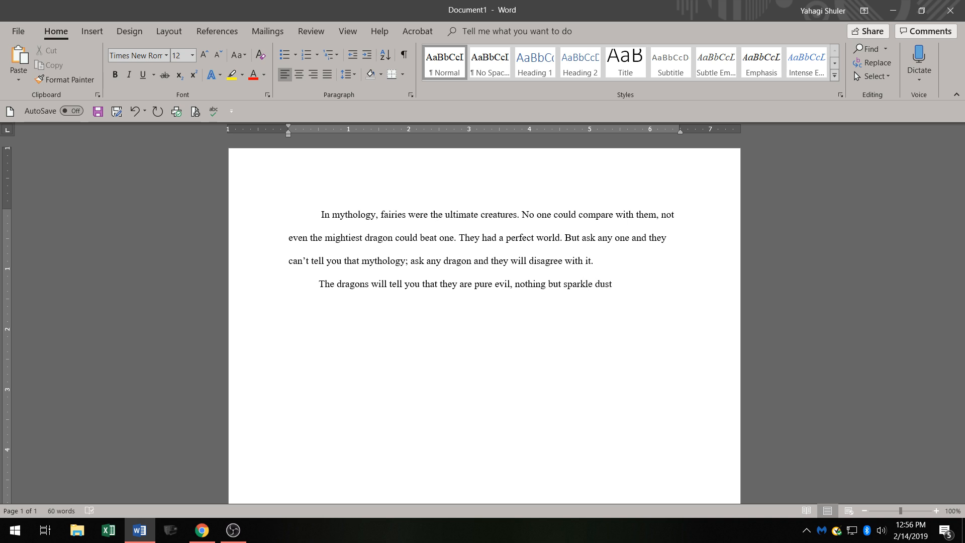
pyautogui.write(' and bug wings.')
pyautogui.press('BackSpace')
pyautogui.press('BackSpace')
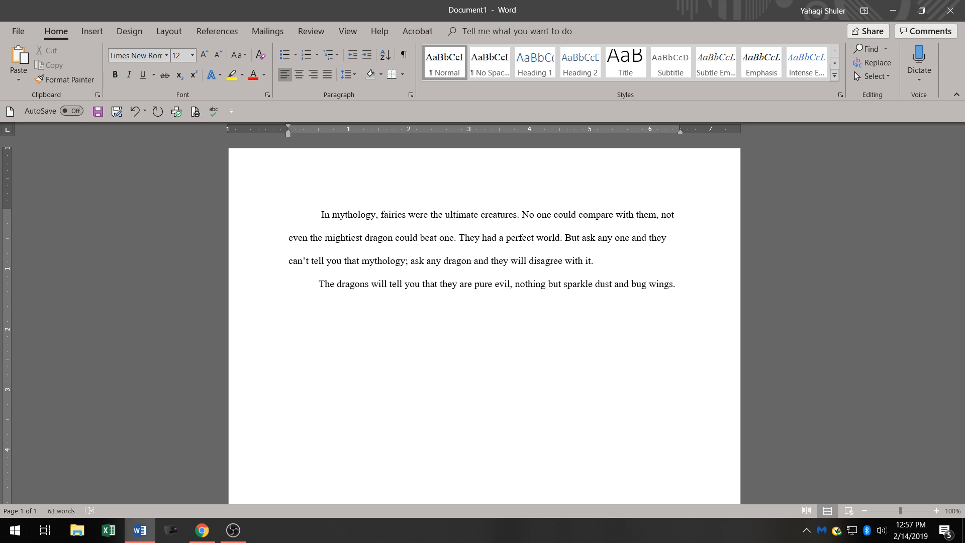
# Start a new indented paragraph with "The elves will give you a could shoulder".
pyautogui.write('The elves will give you a could shou')
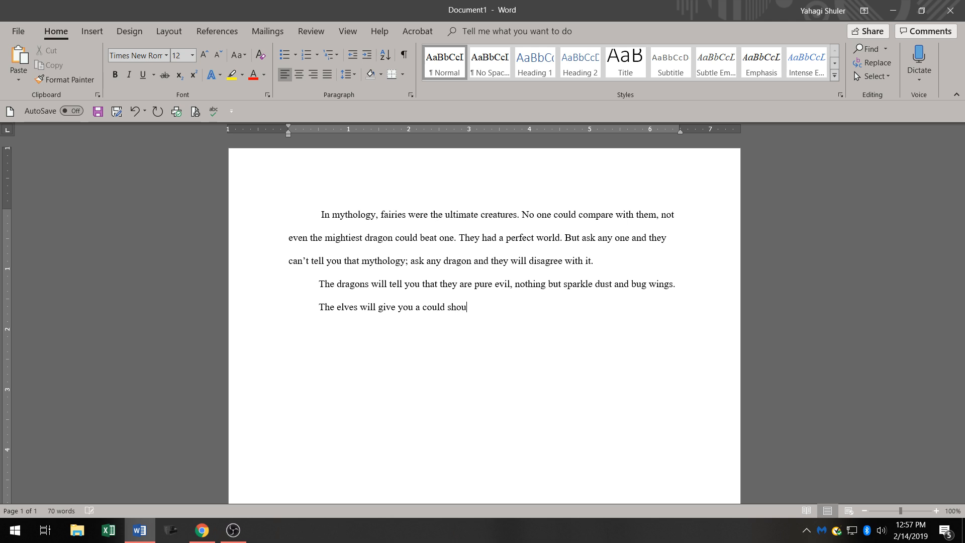
pyautogui.write('ldern')
pyautogui.press('BackSpace')
pyautogui.press('BackSpace')
pyautogui.write('r')
# Correct the flagged word "could" in the elves sentence to "cold".
pyautogui.click(432, 307)
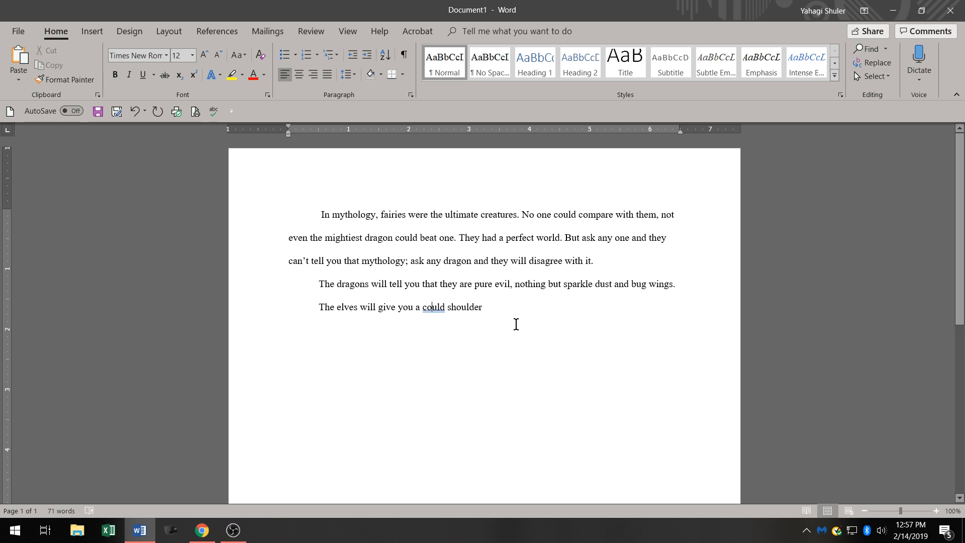
pyautogui.rightClick(437, 312)
pyautogui.press('Escape')
pyautogui.hotkey('shift', 'F10')
pyautogui.click(470, 337)
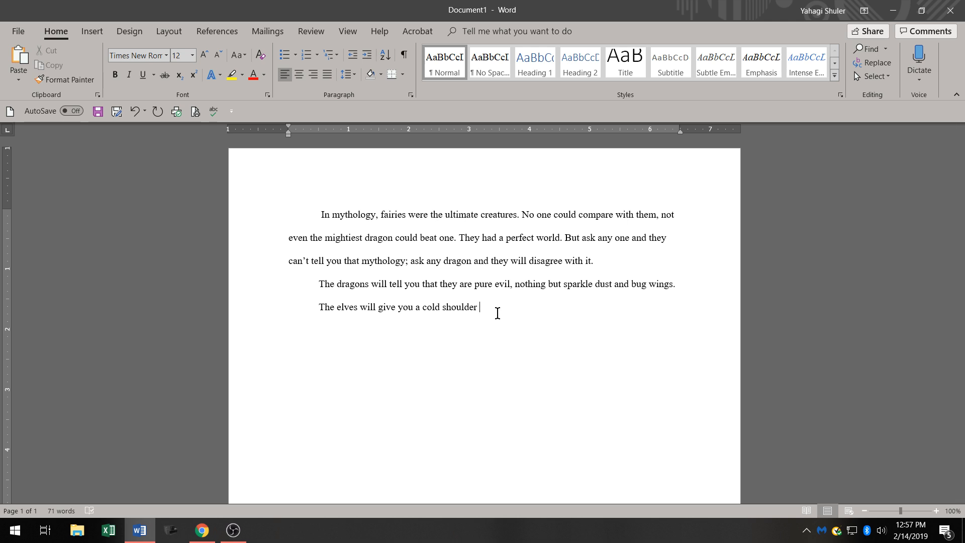
# Complete the elves sentence with "and walk off; if asked.".
pyautogui.write('and walk off; if a')
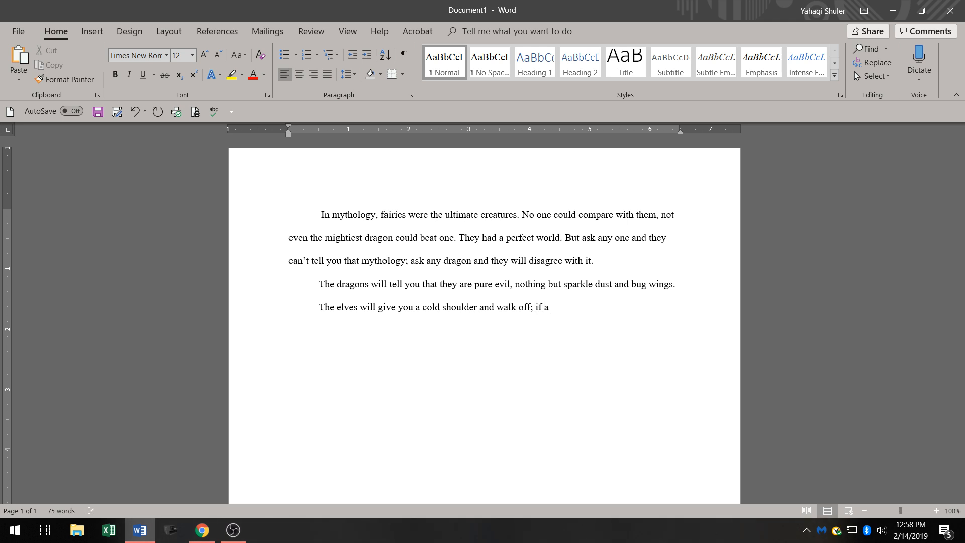
pyautogui.write('sked ')
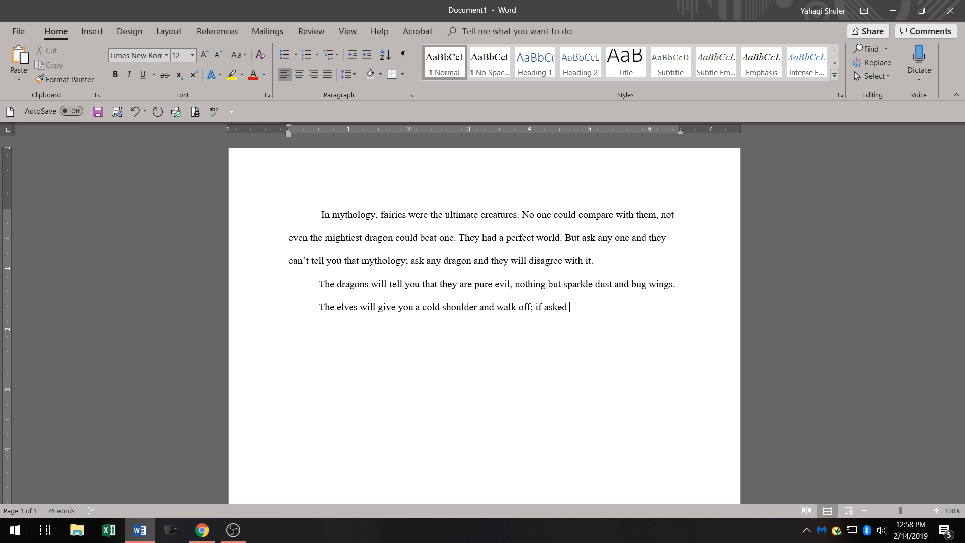
pyautogui.write('.')
# Start a new indented paragraph with "The god and goddess will".
pyautogui.write('The ')
pyautogui.write('good')
pyautogui.press('BackSpace')
pyautogui.press('BackSpace')
pyautogui.press('BackSpace')
pyautogui.write('od and goddess will ')
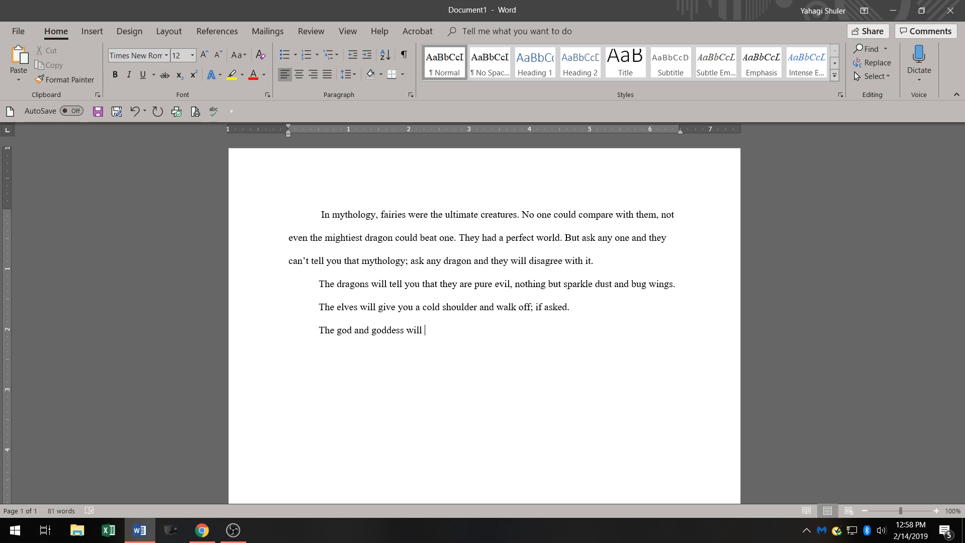
# Continue the god and goddess sentence with "warn you to stop messing with".
pyautogui.write('warn you')
pyautogui.write(' you')
pyautogui.press('BackSpace')
pyautogui.press('BackSpace')
pyautogui.press('BackSpace')
pyautogui.press('BackSpace')
pyautogui.write('of')
pyautogui.press('BackSpace')
pyautogui.press('BackSpace')
pyautogui.write('to stop messing with')
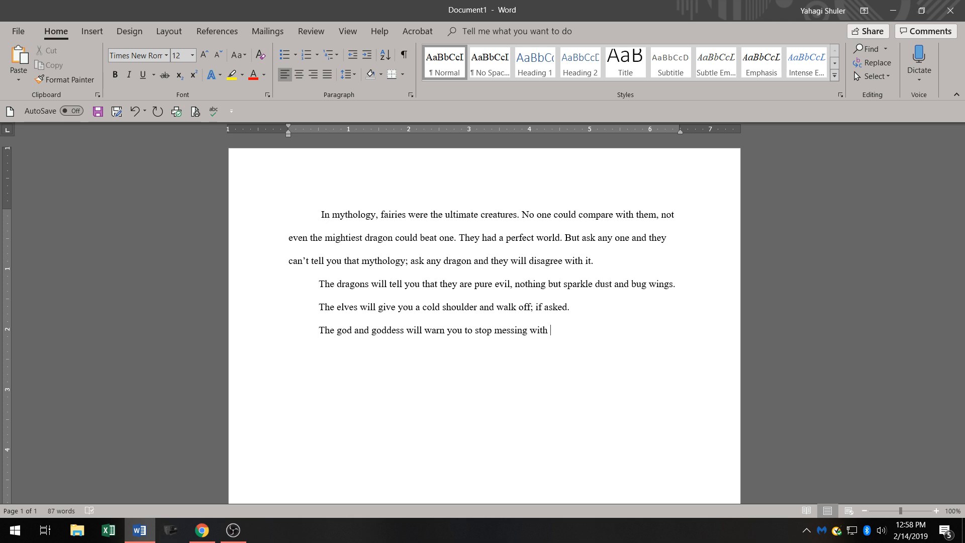
# Add "forces that they themselves are" after "messing with".
pyautogui.write('forces')
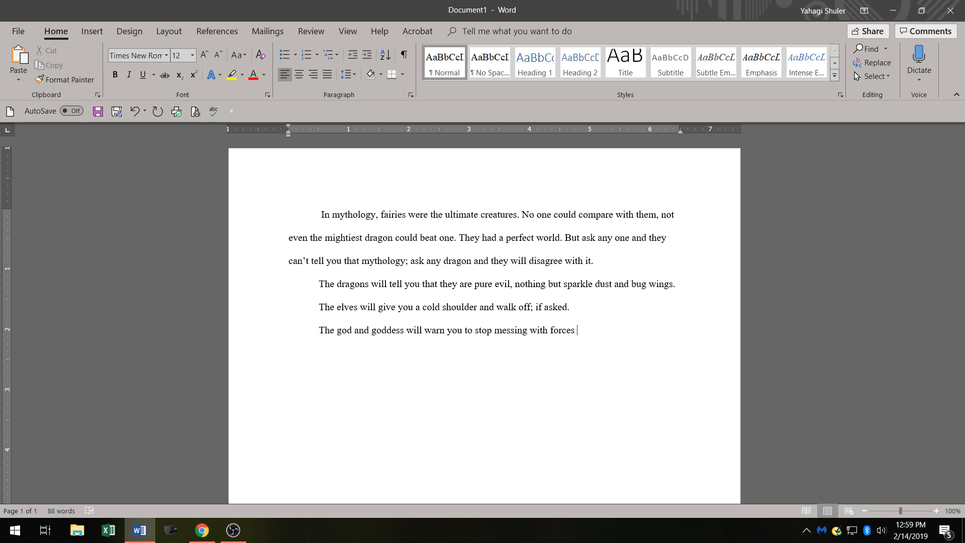
pyautogui.write('th')
pyautogui.write('at')
pyautogui.write('they ')
pyautogui.write('them')
pyautogui.write('sel')
pyautogui.write('ves a')
pyautogui.write('re')
# End the god and goddess sentence with "afraid of.", fixing the spelling of afraid.
pyautogui.write(' a')
pyautogui.write('rf')
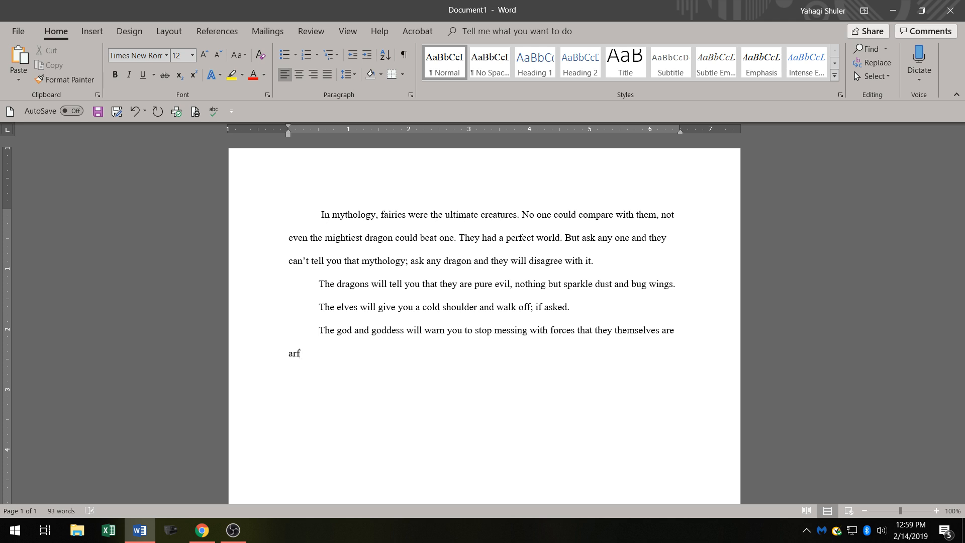
pyautogui.press('BackSpace')
pyautogui.press('BackSpace')
pyautogui.press('BackSpace')
pyautogui.write('a')
pyautogui.write('ft')
pyautogui.press('BackSpace')
pyautogui.write('raaid')
pyautogui.press('BackSpace')
pyautogui.press('BackSpace')
pyautogui.press('BackSpace')
pyautogui.write('id of.')
# Start a new indented paragraph with "The dwarf will tell you that the stupid dust bunnies".
pyautogui.press('Return')
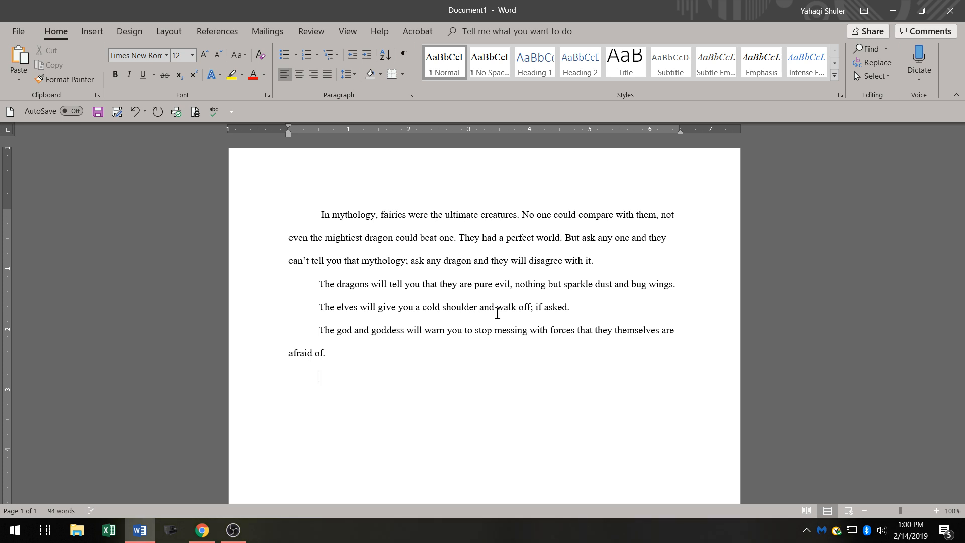
pyautogui.write('The ')
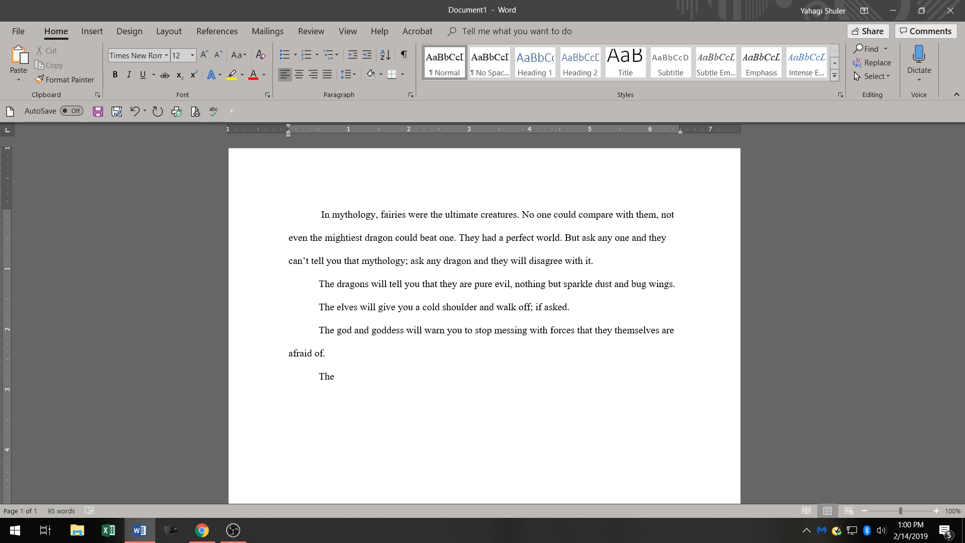
pyautogui.write('dwarf will tell you thayt')
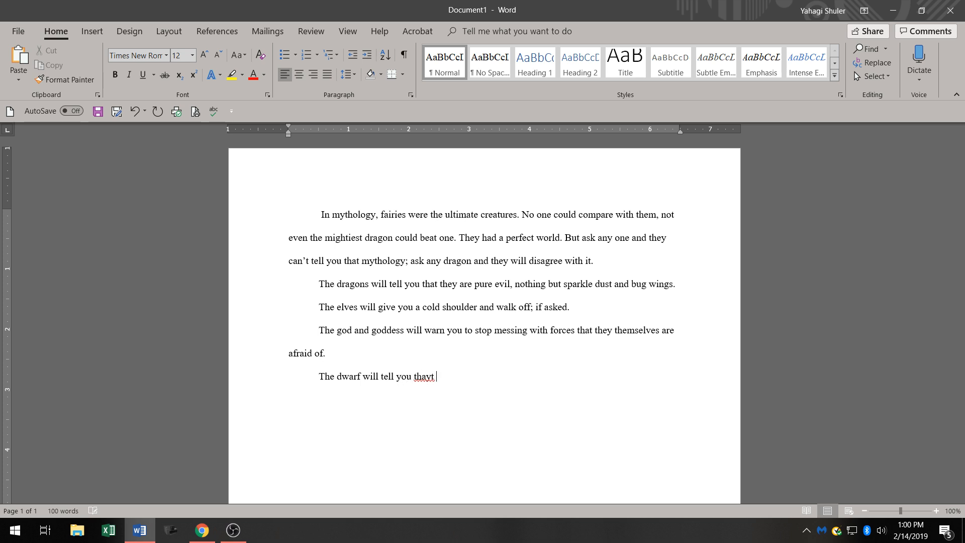
pyautogui.press('BackSpace')
pyautogui.press('BackSpace')
pyautogui.press('BackSpace')
pyautogui.write('t')
pyautogui.write('the')
pyautogui.write('stupid dust bunnies')
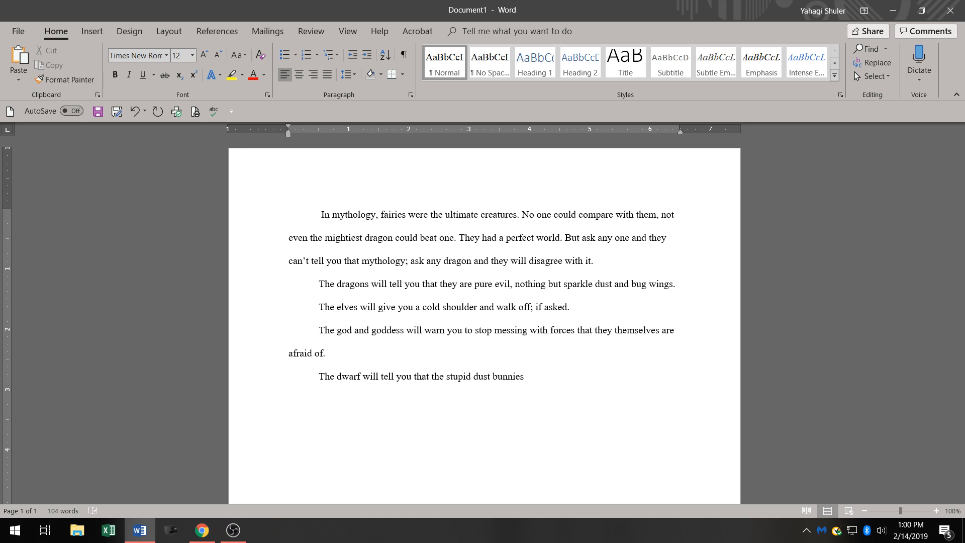
# Finish the dwarf sentence with "wouldn't last a day in their mines.".
pyautogui.write(' woul')
pyautogui.press('BackSpace')
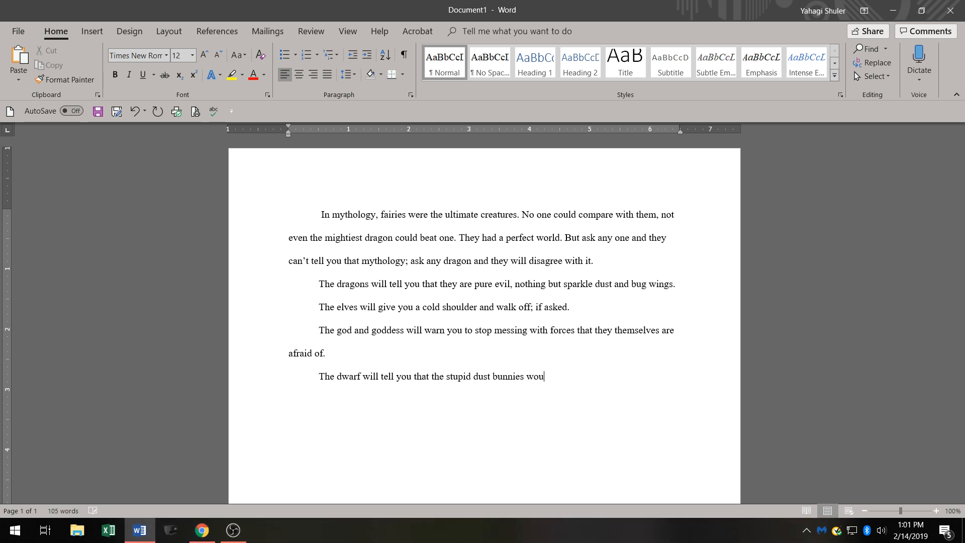
pyautogui.write('ld')
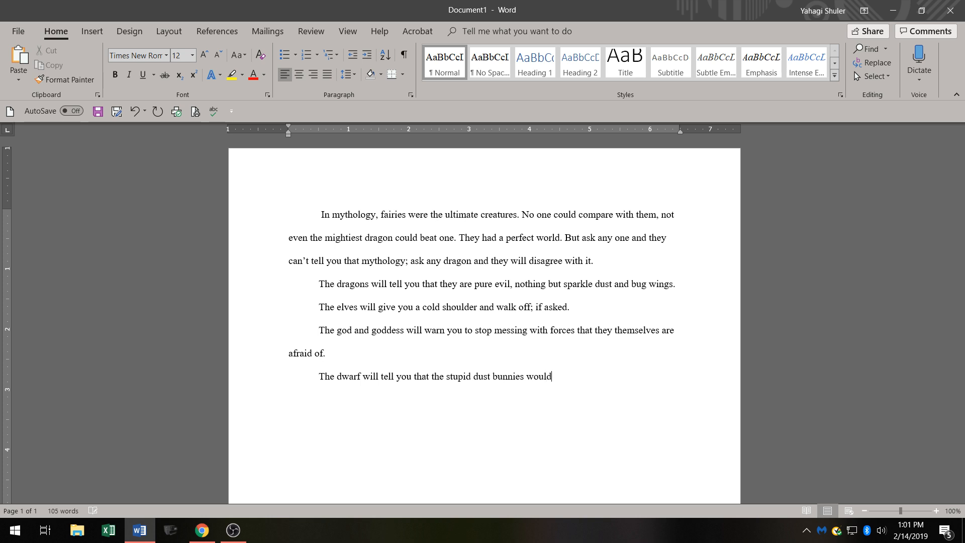
pyautogui.write("n't last a")
pyautogui.write('day in')
pyautogui.write('their mines')
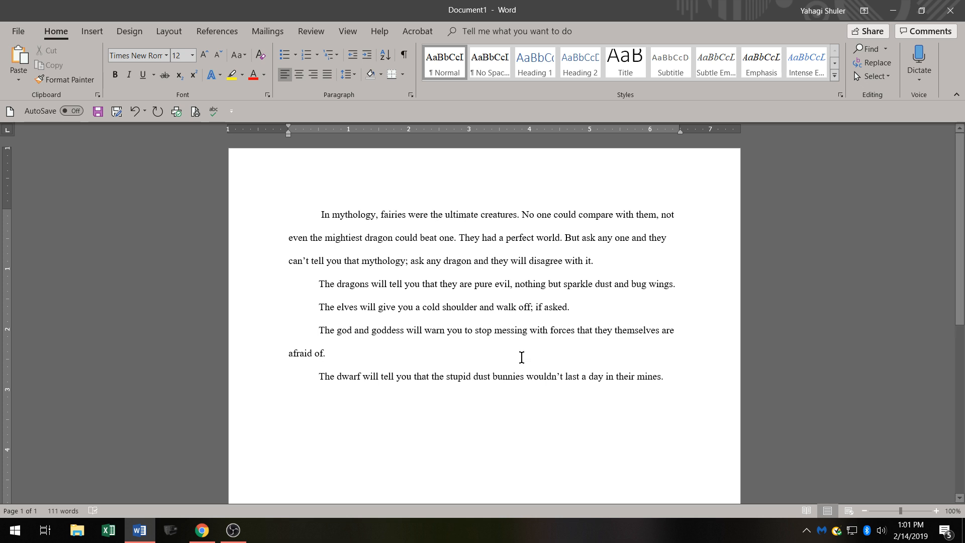
# Change the font color of all the story text to red.
pyautogui.moveTo(665, 379); pyautogui.dragTo(151, 187)
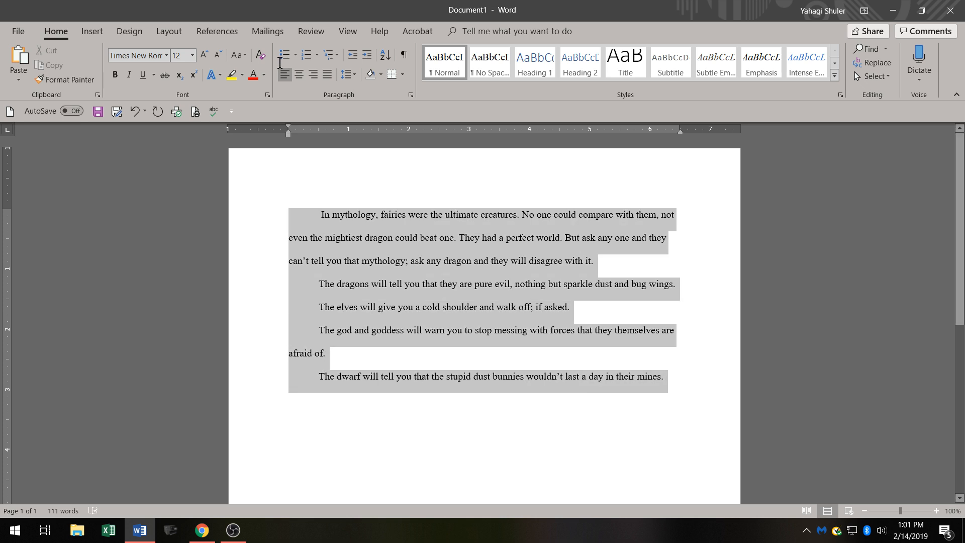
pyautogui.click(253, 74)
pyautogui.click(391, 398)
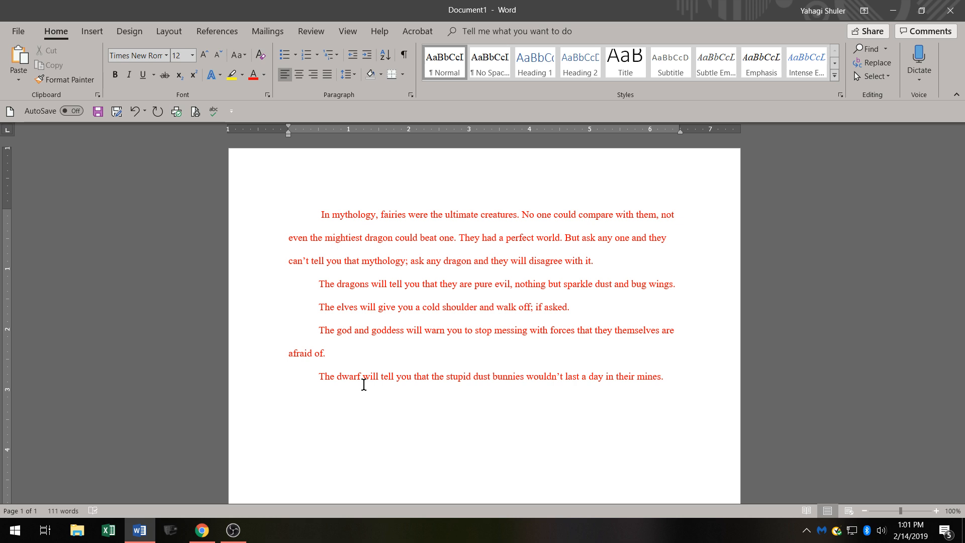
# Start a new indented paragraph with "Ask a goblin or troll and you will be lucky if you could report".
pyautogui.press('Return')
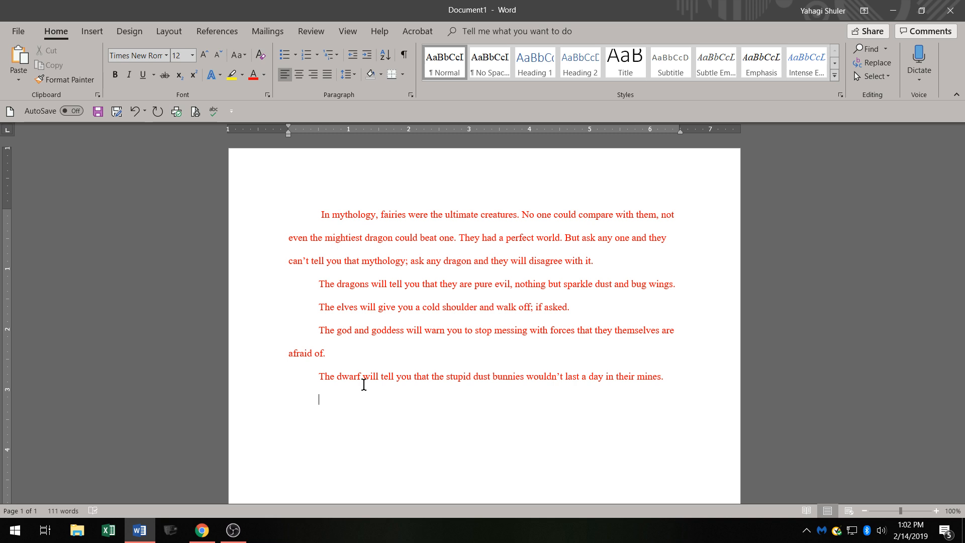
pyautogui.write('Ask a')
pyautogui.write('goblin or troll')
pyautogui.write('and you ')
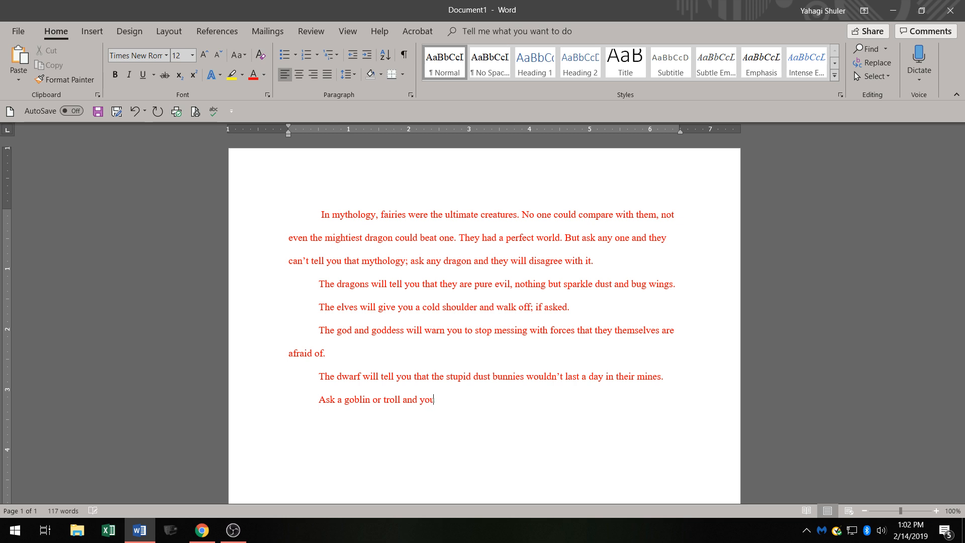
pyautogui.write('will be lucky if you')
pyautogui.write('could report')
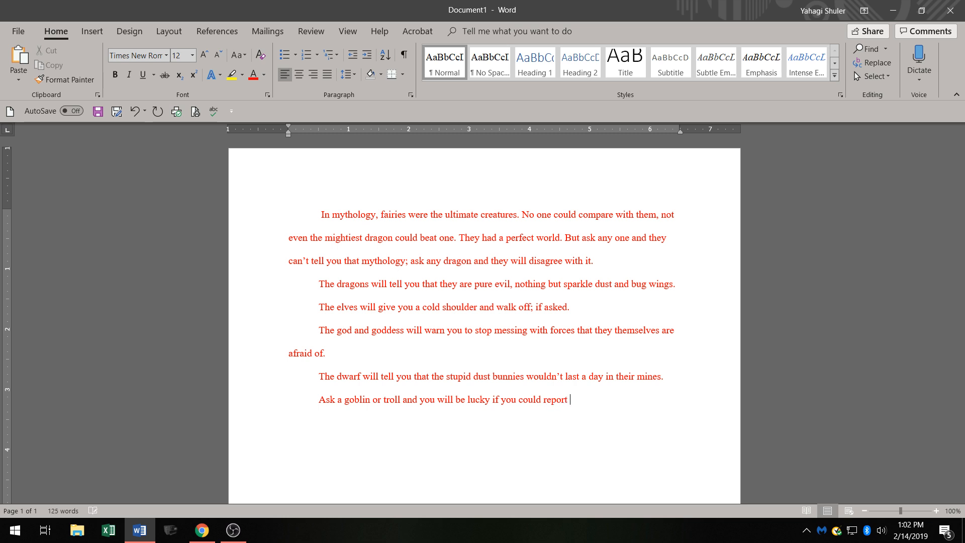
# Finish the goblin and troll sentence with "their answer before they kill you.".
pyautogui.write(' t')
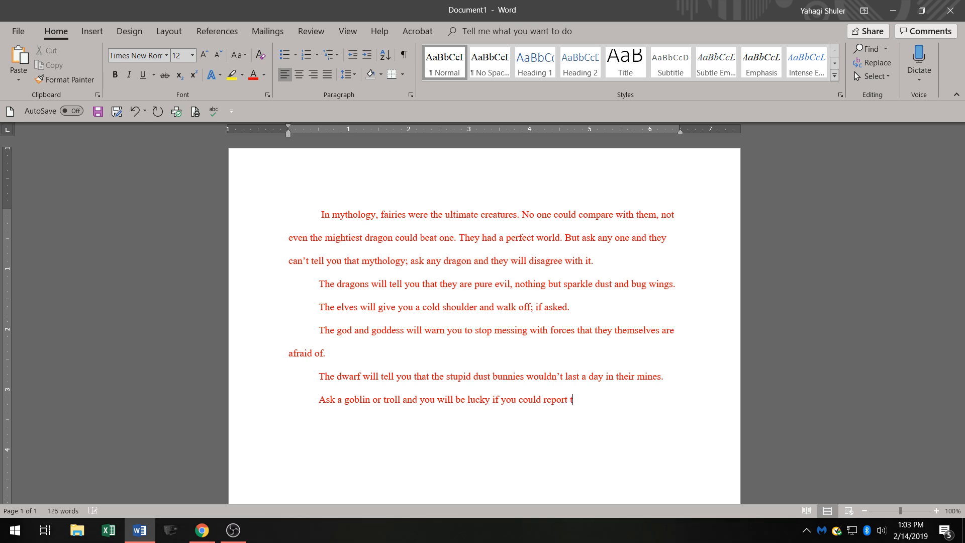
pyautogui.write('heir ')
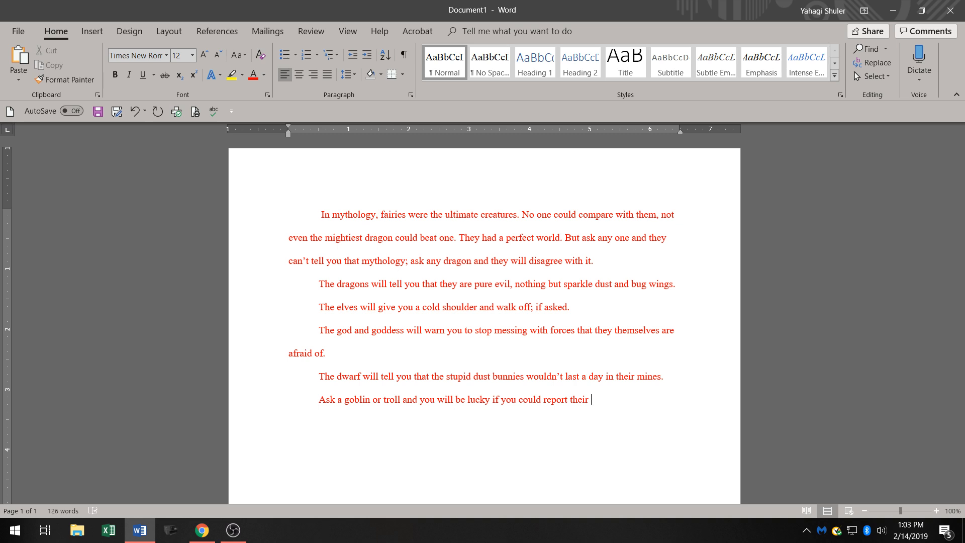
pyautogui.write('an')
pyautogui.write('swer ')
pyautogui.write('before')
pyautogui.write(' they ')
pyautogui.write('kill you')
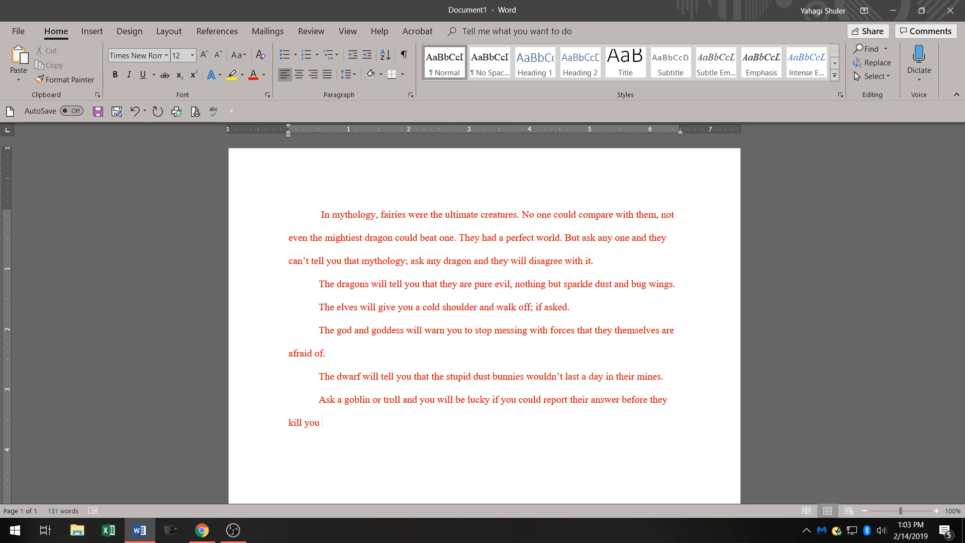
pyautogui.press('BackSpace')
pyautogui.write('.')
# Add a new indented paragraph reading "But the faires could not disagree with you.".
pyautogui.write(' Bu')
pyautogui.write('t she')
pyautogui.press('BackSpace')
pyautogui.press('BackSpace')
pyautogui.press('BackSpace')
pyautogui.press('BackSpace')
pyautogui.write('the faires could not')
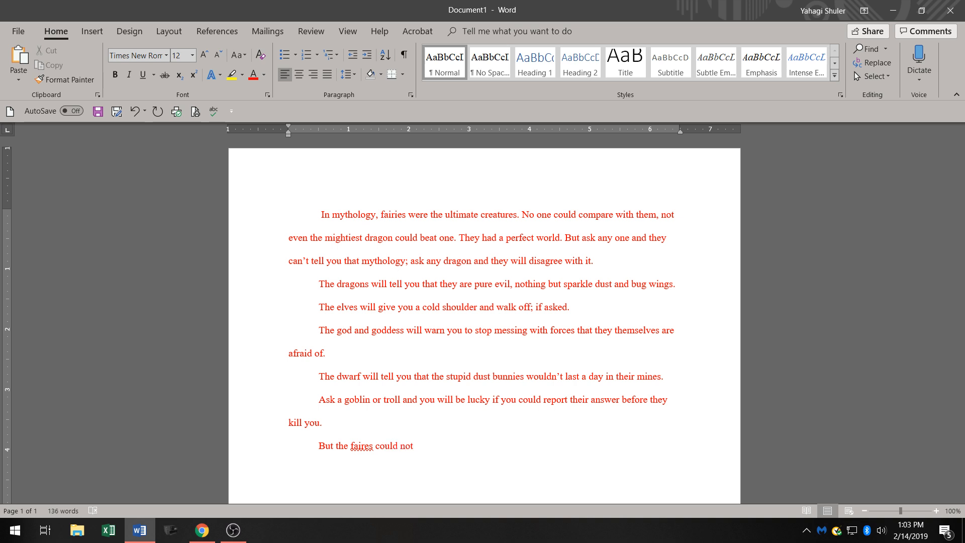
pyautogui.write(' disagree with you.')
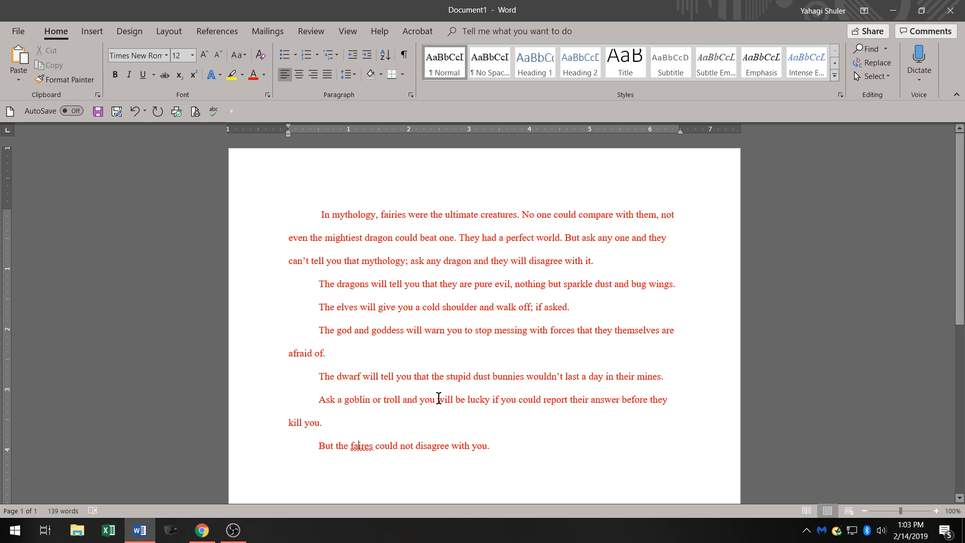
# Correct the misspelled "faires" to "fairies" in the last paragraph.
pyautogui.rightClick(359, 446)
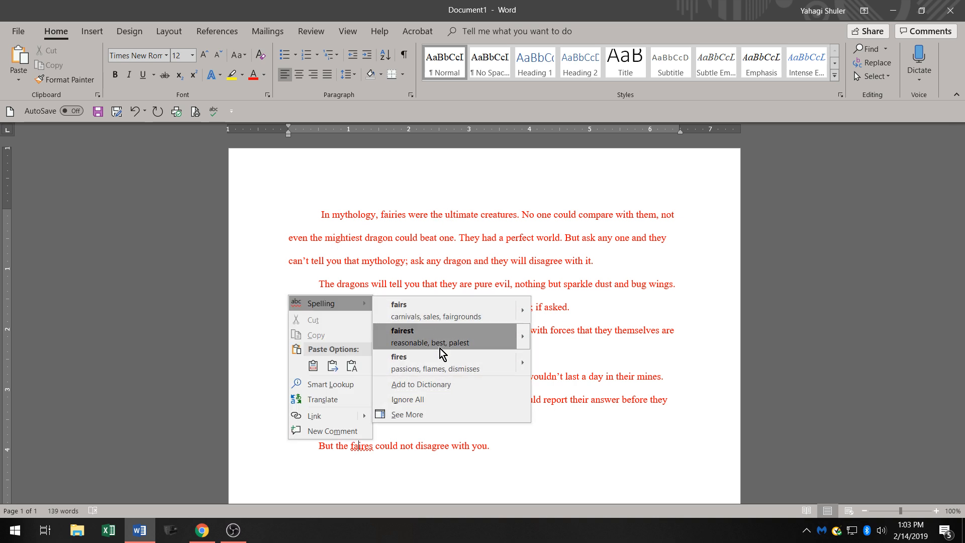
pyautogui.click(683, 422)
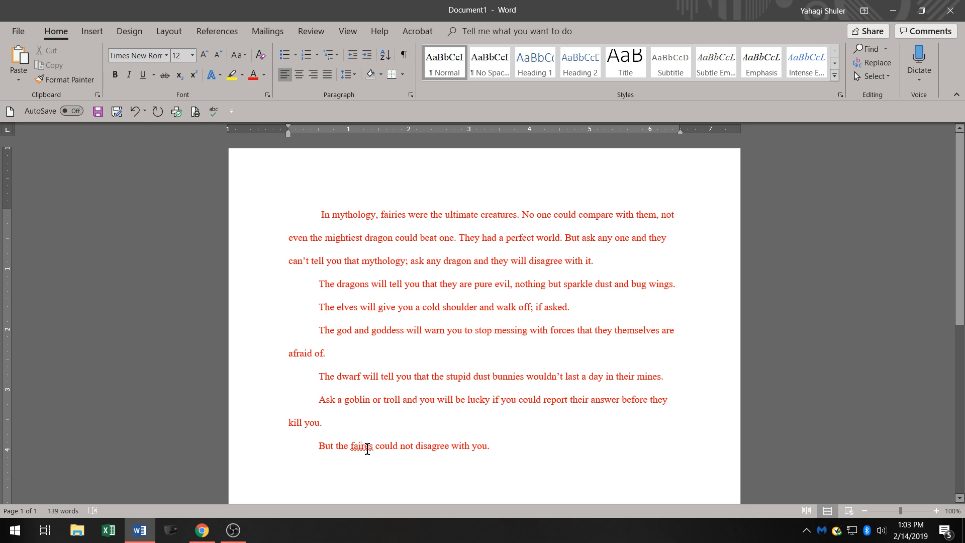
pyautogui.write('i')
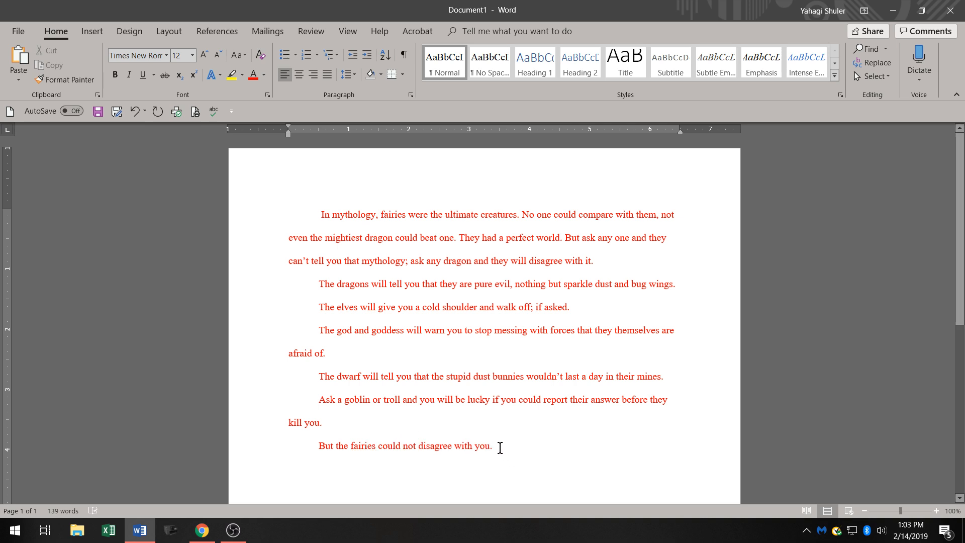
pyautogui.click(500, 447)
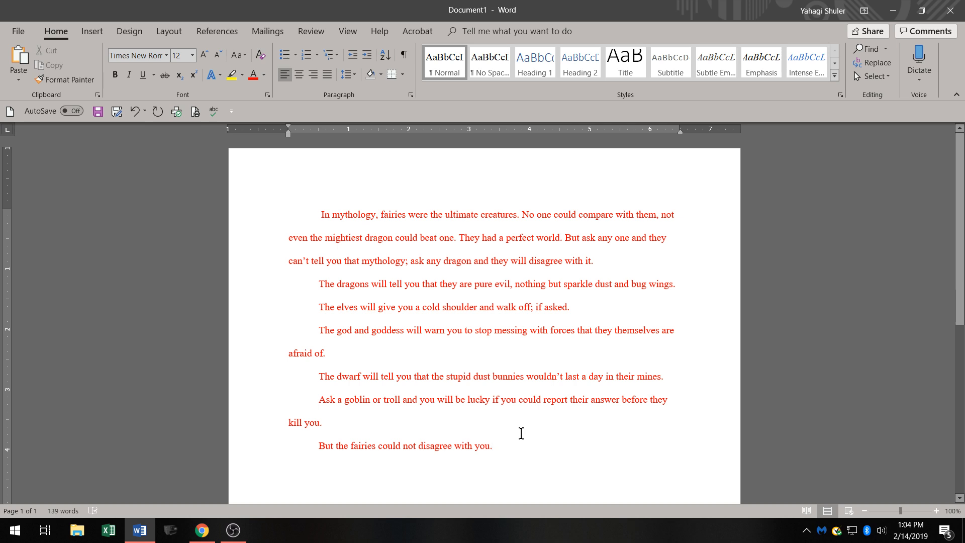
# Start a new indented paragraph with "And because of the different views, war had been waged".
pyautogui.press('Return')
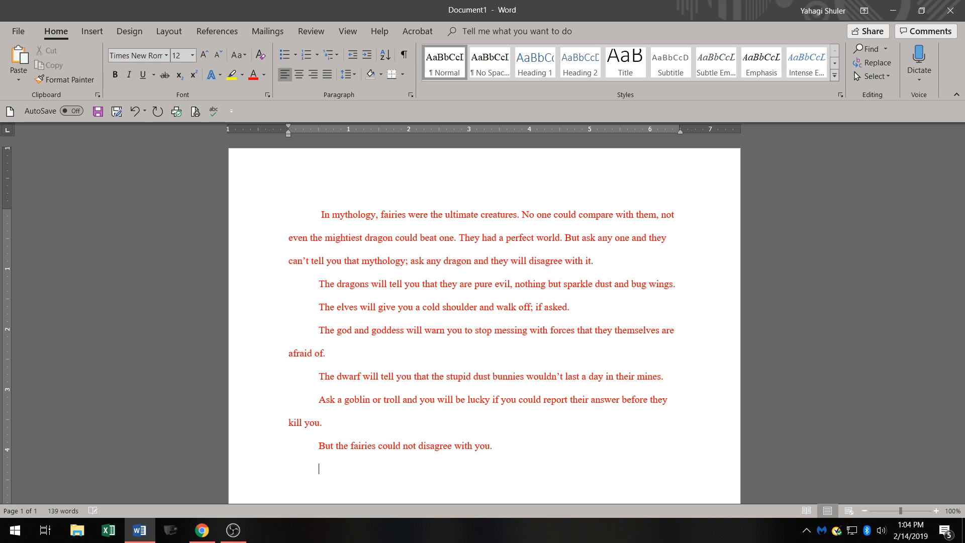
pyautogui.write('And because of the dis')
pyautogui.press('BackSpace')
pyautogui.write('fferent')
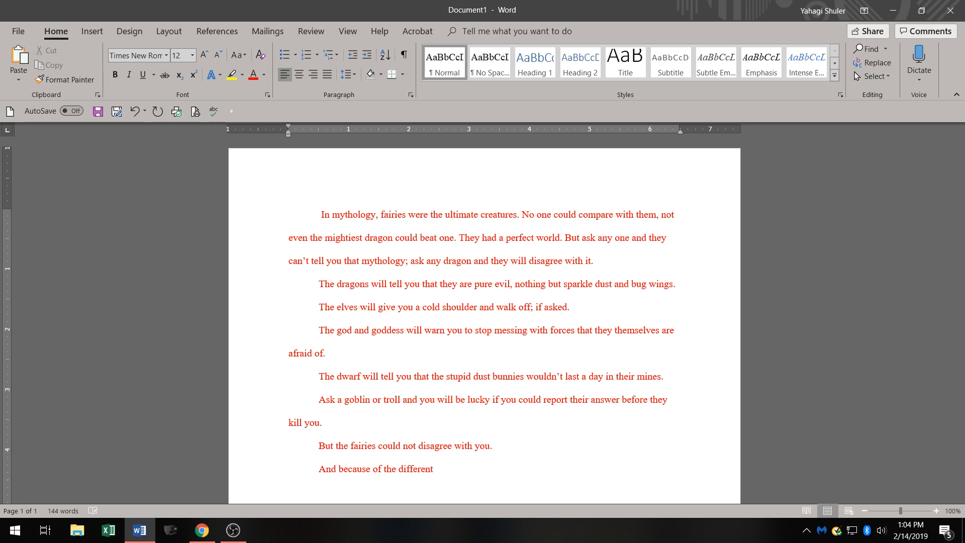
pyautogui.write(' views, war had been')
pyautogui.write('waged')
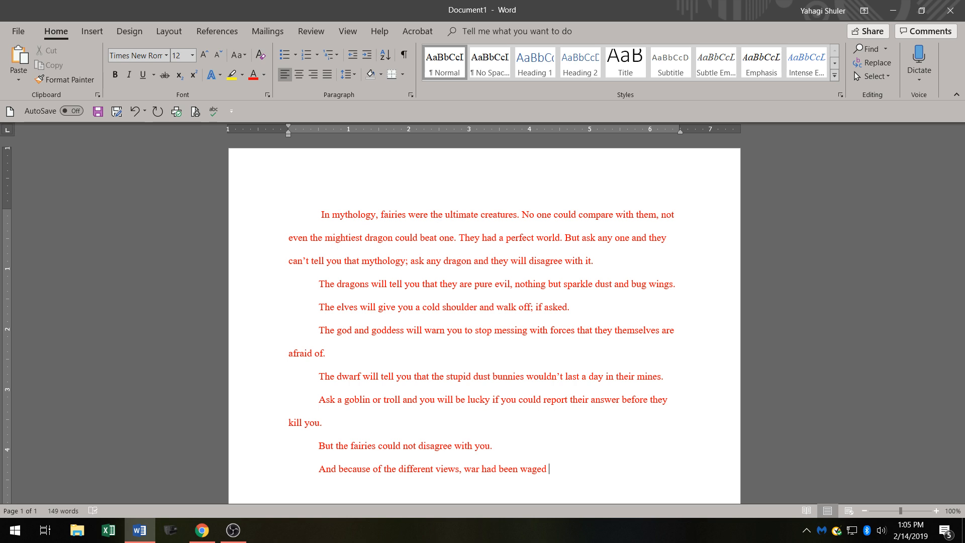
# Finish the sentence about waging war with "between them to find the strongest race, many centuries ago.".
pyautogui.write('between them to find the stron')
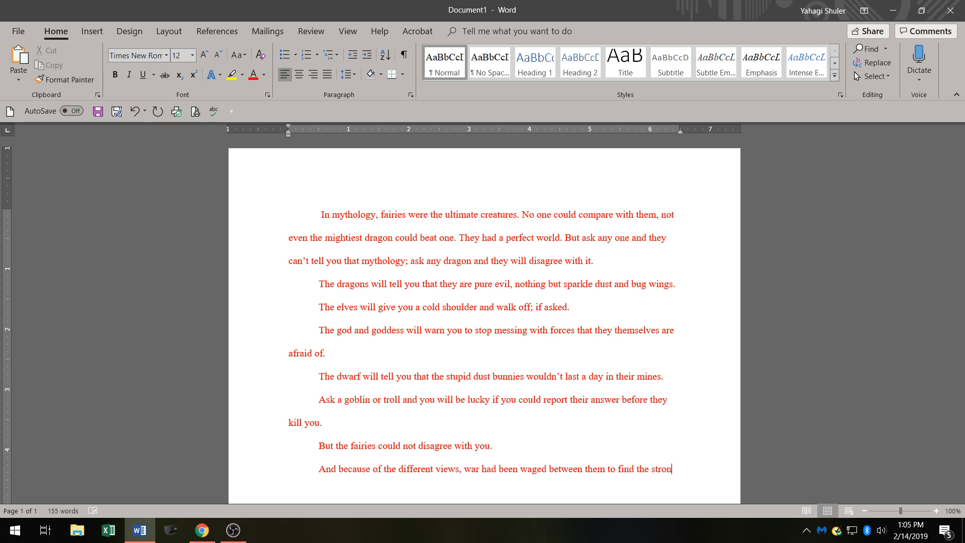
pyautogui.write('g')
pyautogui.write('t race,')
pyautogui.write('many of')
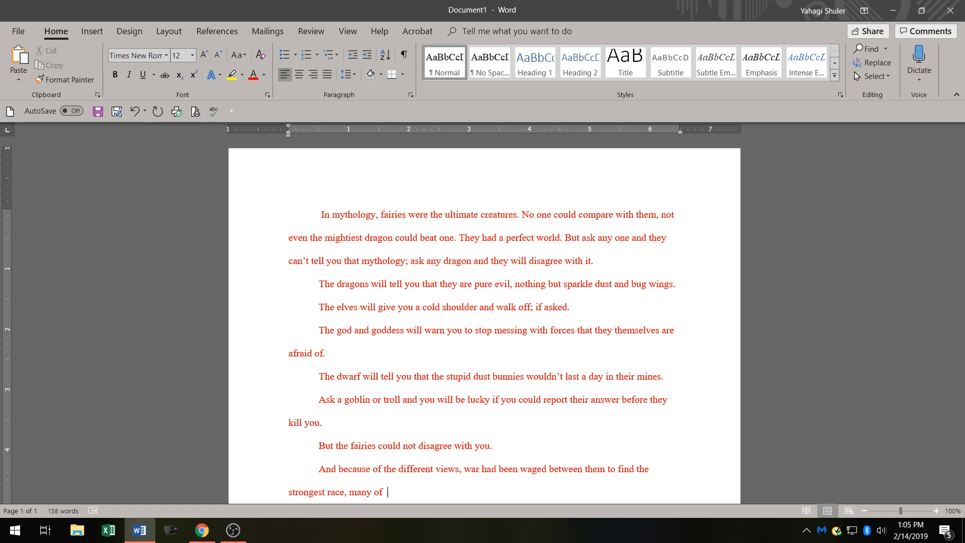
pyautogui.press('BackSpace')
pyautogui.press('BackSpace')
pyautogui.press('BackSpace')
pyautogui.write('centuries ago.')
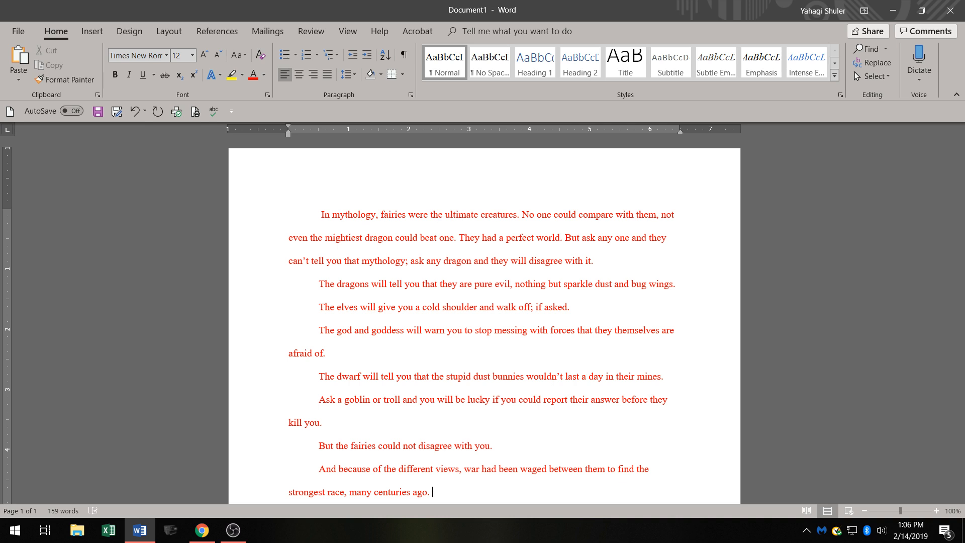
# Continue the paragraph with "The war killed millions, it looked like it would never end".
pyautogui.write('The war killed millions')
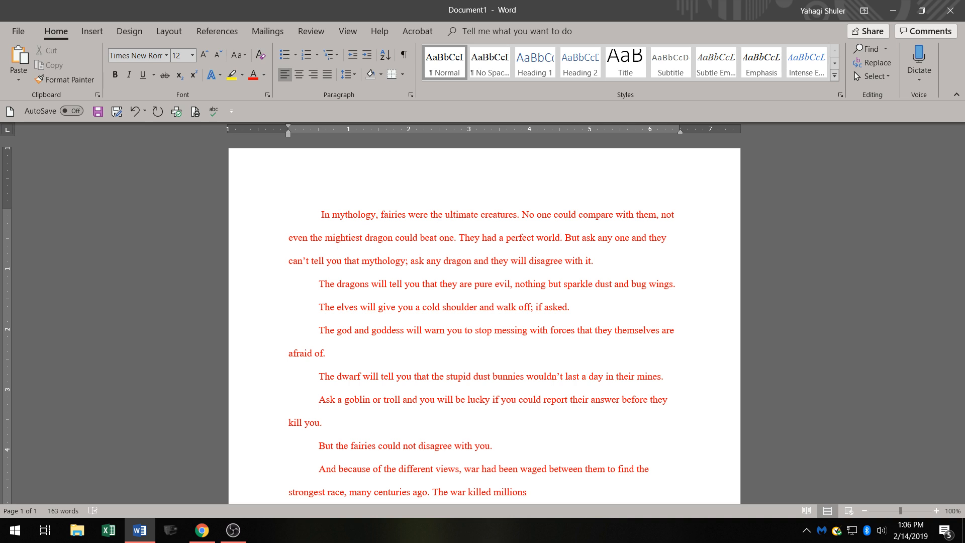
pyautogui.write(', it looked')
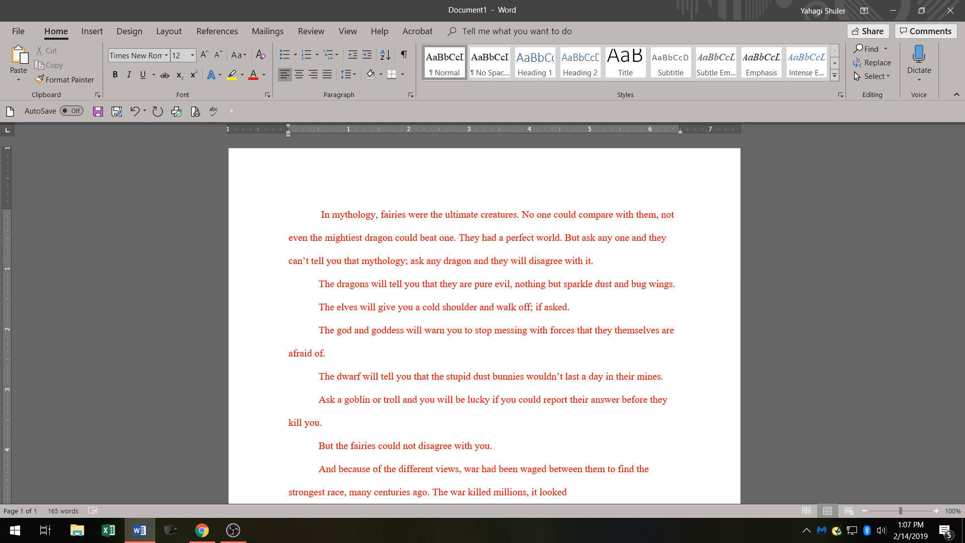
pyautogui.write('like the')
pyautogui.press('BackSpace')
pyautogui.press('BackSpace')
pyautogui.press('BackSpace')
pyautogui.press('BackSpace')
pyautogui.write('it would never end;')
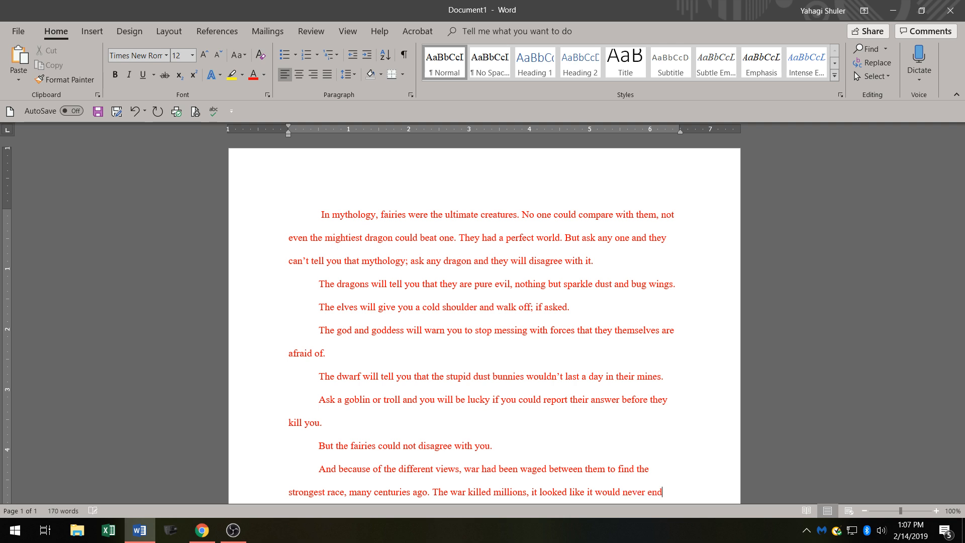
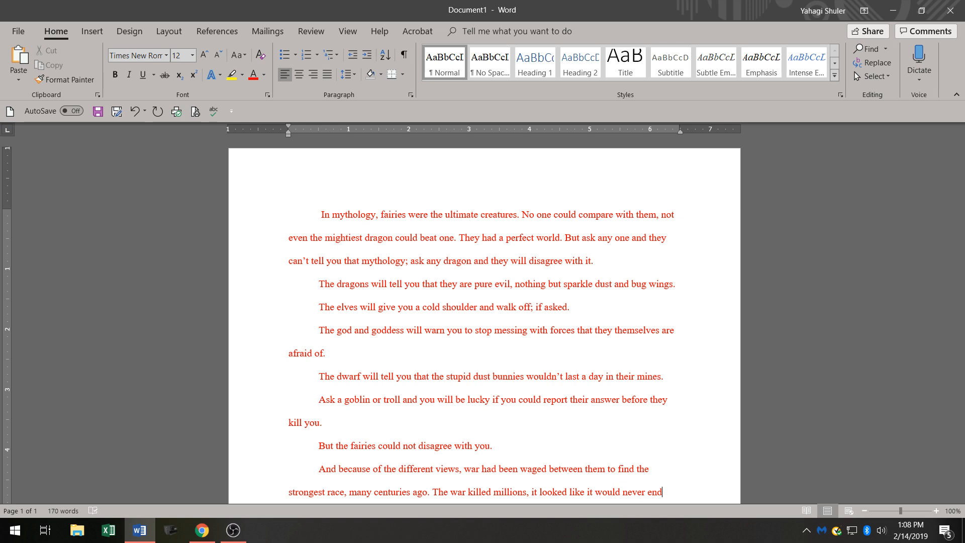
# Extend the sentence after "never end" with "; until a until a writer, who to this day is unknown".
pyautogui.write('; until')
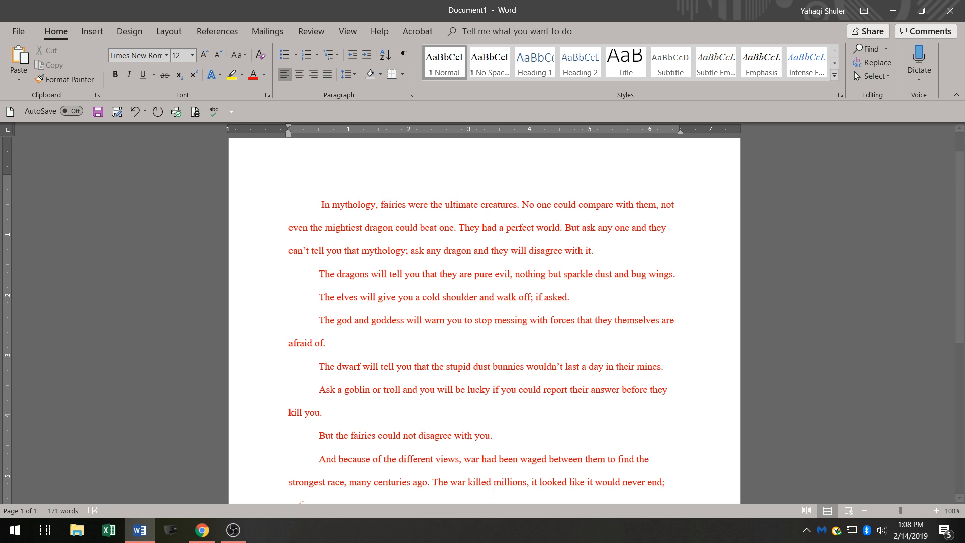
pyautogui.write(' a')
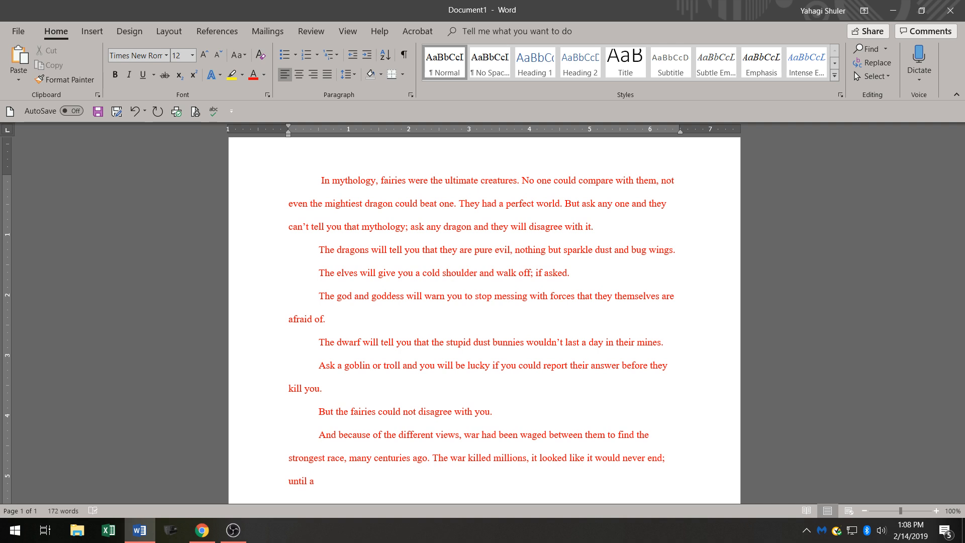
pyautogui.write(' until a write')
pyautogui.press('BackSpace')
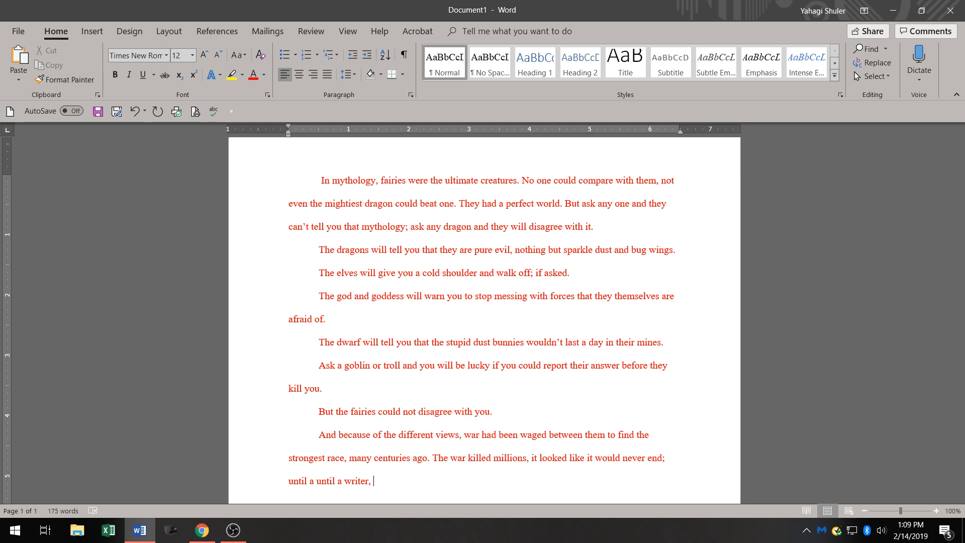
pyautogui.write('who to this day is unknown')
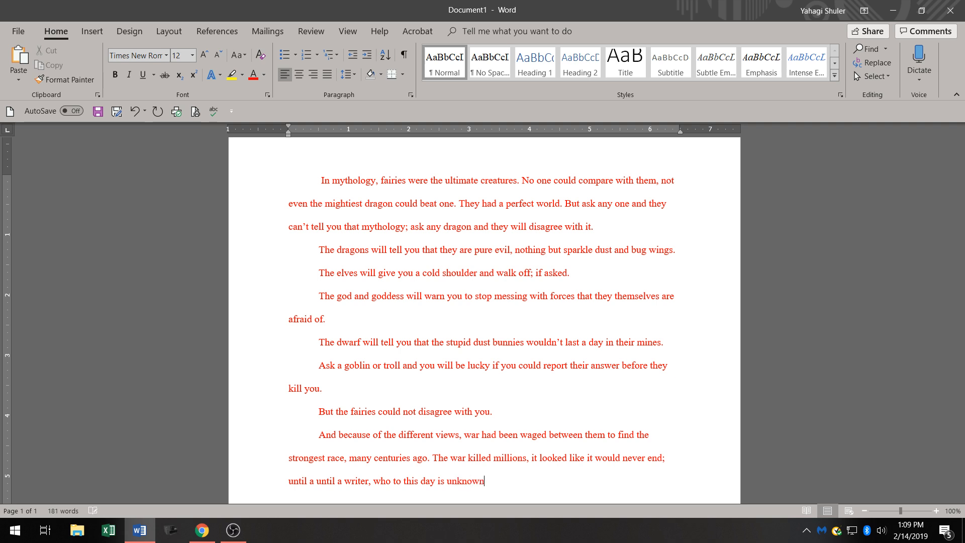
# Finish the sentence about the unknown writer with ", wrote a book." and begin the following sentence with "Using".
pyautogui.press('BackSpace')
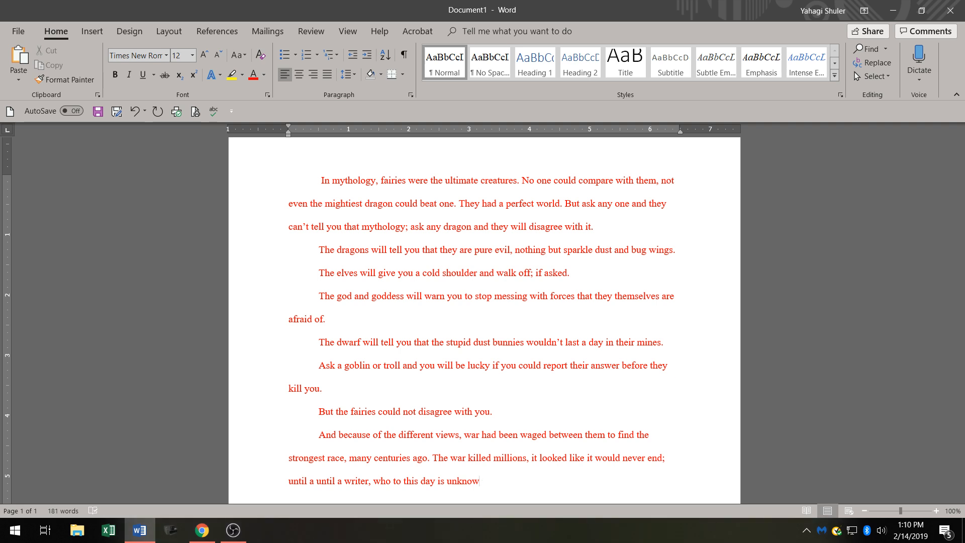
pyautogui.write('n, wrote a book.')
pyautogui.write('Using')
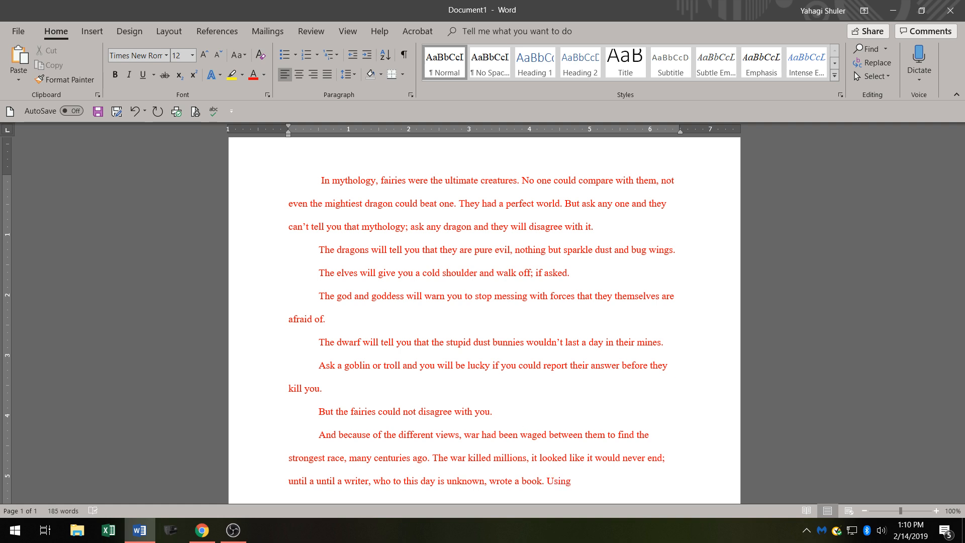
# Continue the sentence after "Using" with "a paper, that time can't even".
pyautogui.write(' a p')
pyautogui.write('ap')
pyautogui.write('er')
pyautogui.write(',')
pyautogui.write(' that ')
pyautogui.write('time ')
pyautogui.write('can')
pyautogui.write("'t ")
pyautogui.write('even t')
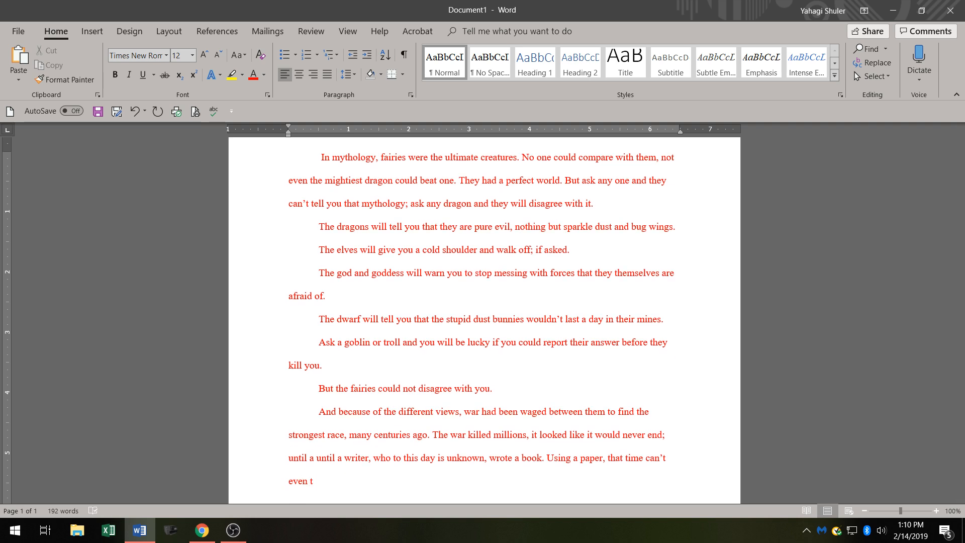
pyautogui.press('BackSpace')
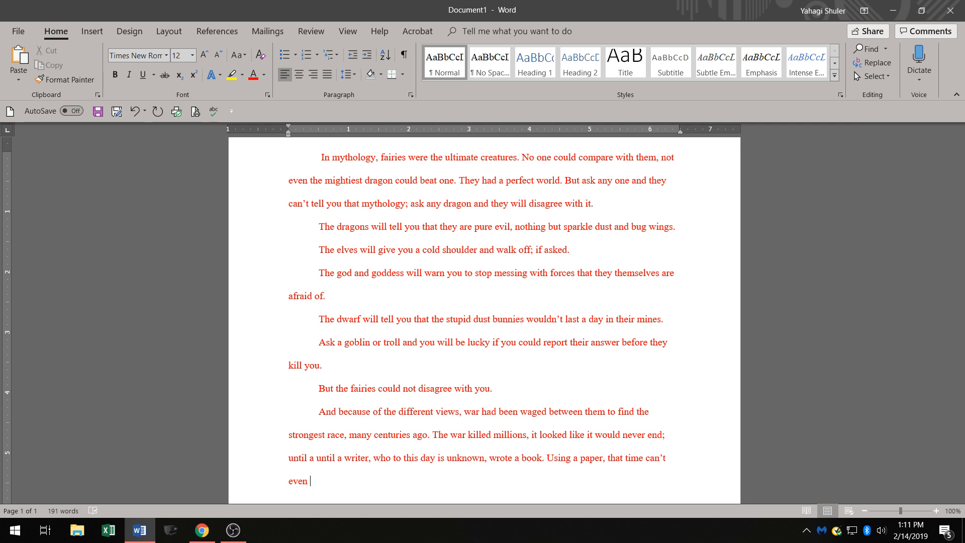
# Complete the sentence about the paper with "harm, and the blood of a dragon.".
pyautogui.write('harm')
pyautogui.write(', and')
pyautogui.press('BackSpace')
pyautogui.press('BackSpace')
pyautogui.press('BackSpace')
pyautogui.press('BackSpace')
pyautogui.press('BackSpace')
pyautogui.press('BackSpace')
pyautogui.write('And')
pyautogui.write('the')
pyautogui.press('BackSpace')
pyautogui.press('BackSpace')
pyautogui.press('BackSpace')
pyautogui.press('BackSpace')
pyautogui.press('BackSpace')
pyautogui.press('BackSpace')
pyautogui.press('BackSpace')
pyautogui.press('BackSpace')
pyautogui.press('BackSpace')
pyautogui.press('BackSpace')
pyautogui.write(', an')
pyautogui.press('BackSpace')
pyautogui.press('BackSpace')
pyautogui.write('and the blood of a dragon.')
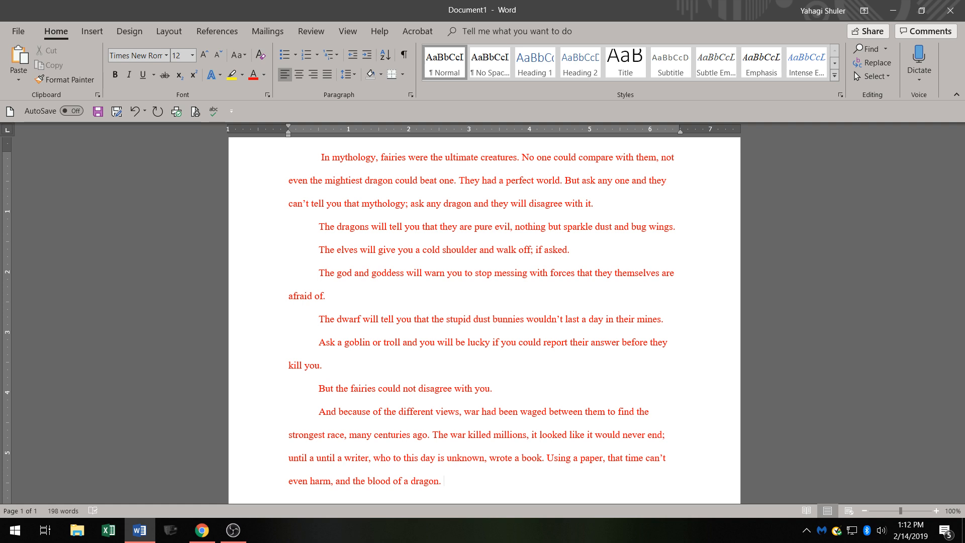
# Add the sentence "The blood came from the first dragon; Python!" to the war paragraph.
pyautogui.write('The blood came')
pyautogui.write('from the first')
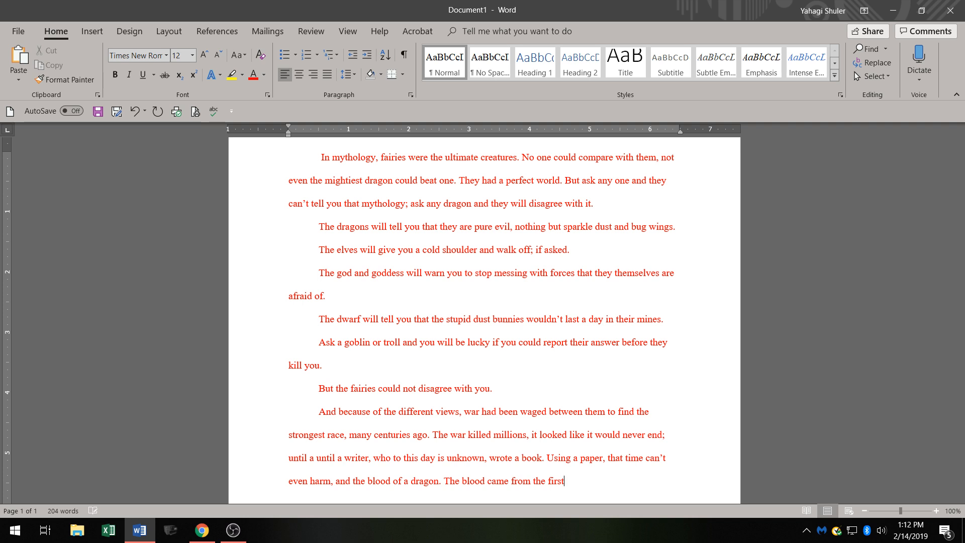
pyautogui.write('drgon')
pyautogui.press('BackSpace')
pyautogui.press('BackSpace')
pyautogui.press('BackSpace')
pyautogui.press('BackSpace')
pyautogui.write('ragon')
pyautogui.write('; Python!')
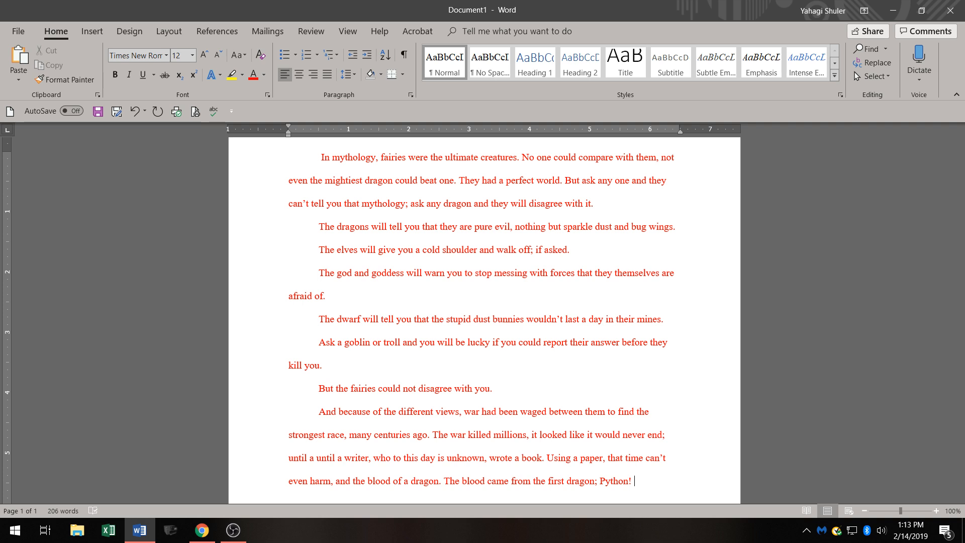
# Continue the paragraph with "In honor of her they called the book".
pyautogui.write('In ho')
pyautogui.write('nor')
pyautogui.write(' of')
pyautogui.write(' her')
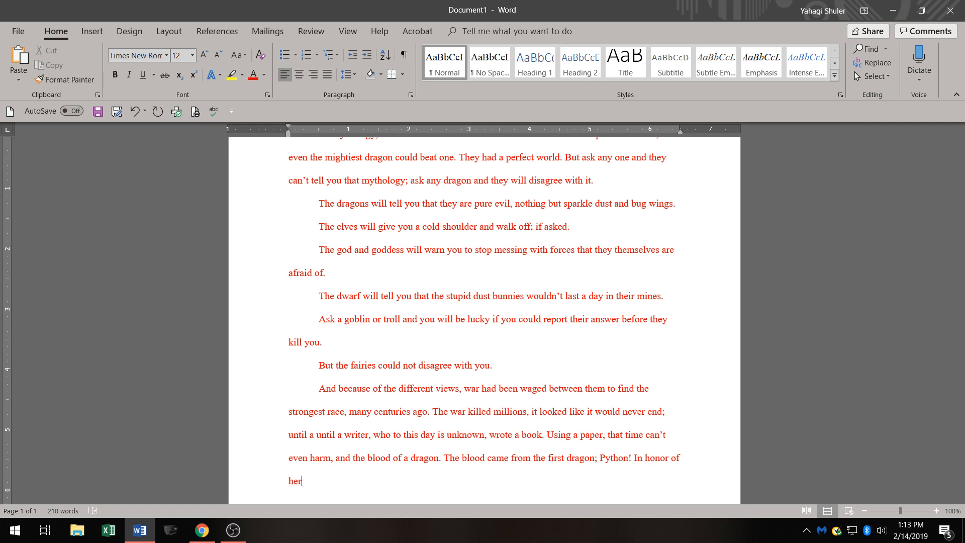
pyautogui.write('they called th e')
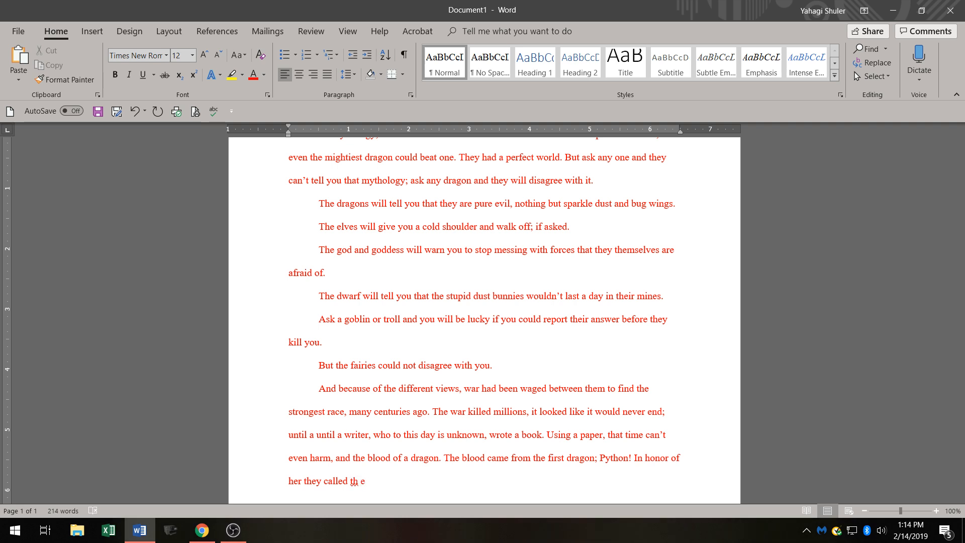
pyautogui.press('BackSpace')
pyautogui.press('BackSpace')
pyautogui.write('e book')
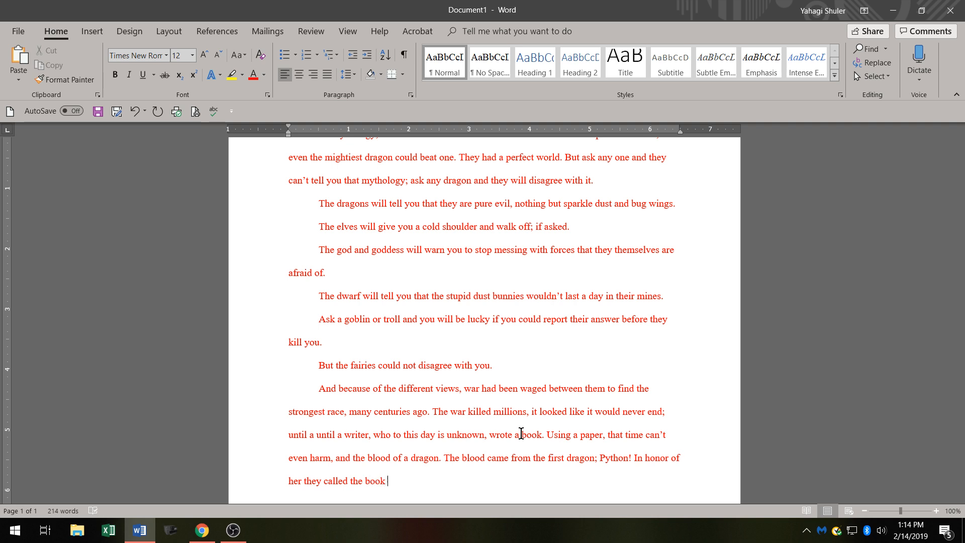
# Add the book title "Liber Gloriae Pythis" in quotation marks after "they called the book".
pyautogui.write(' "')
pyautogui.write('Libe')
pyautogui.write('r G')
pyautogui.write('o')
pyautogui.press('BackSpace')
pyautogui.write('loria')
pyautogui.press('BackSpace')
pyautogui.press('BackSpace')
pyautogui.write('ae')
pyautogui.write('Pthis')
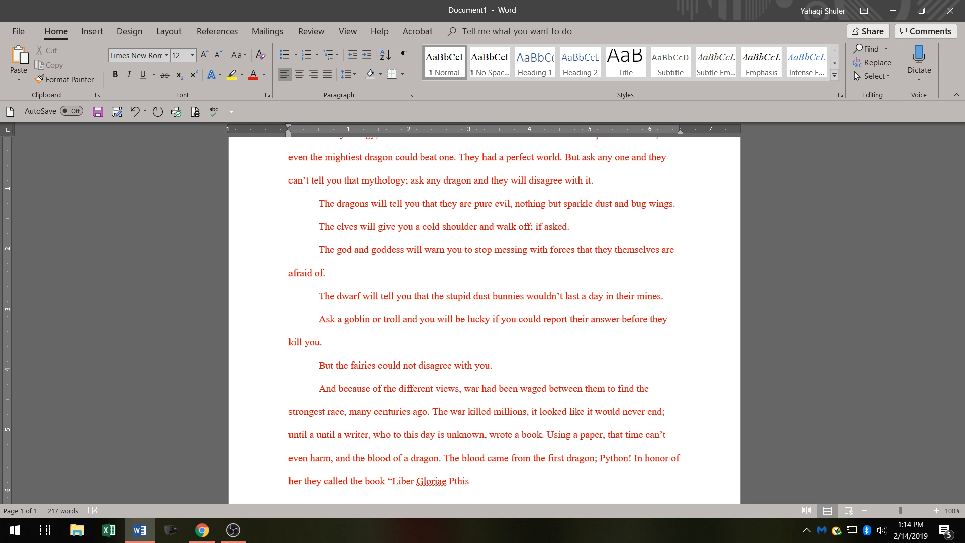
pyautogui.press('BackSpace')
pyautogui.press('BackSpace')
pyautogui.press('BackSpace')
pyautogui.press('BackSpace')
pyautogui.write('ythis')
pyautogui.write('"')
pyautogui.rightClick(430, 483)
pyautogui.click(511, 486)
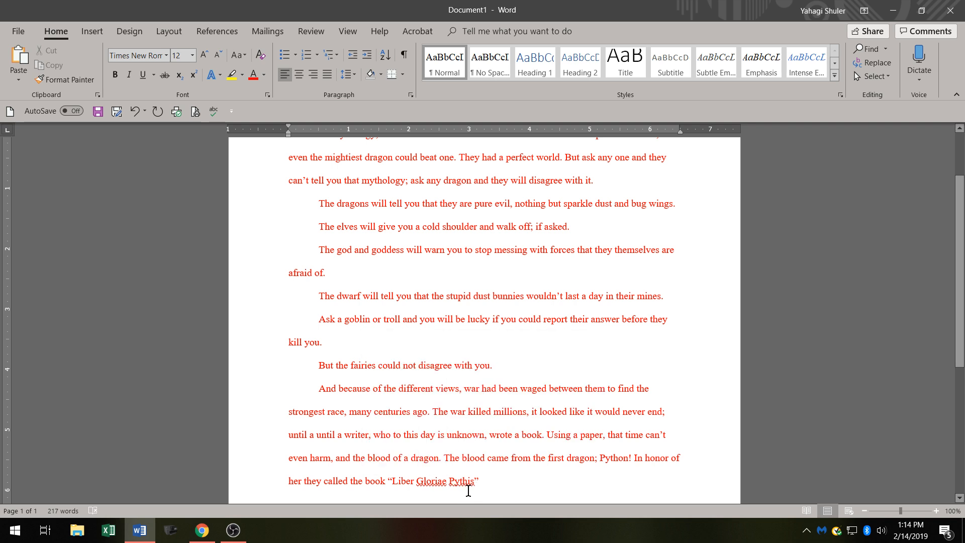
pyautogui.rightClick(438, 481)
pyautogui.click(508, 482)
# End the book title sentence with a period inside the closing quotation mark and leave a blank line below the paragraph.
pyautogui.click(500, 481)
pyautogui.write('.')
pyautogui.press('Return')
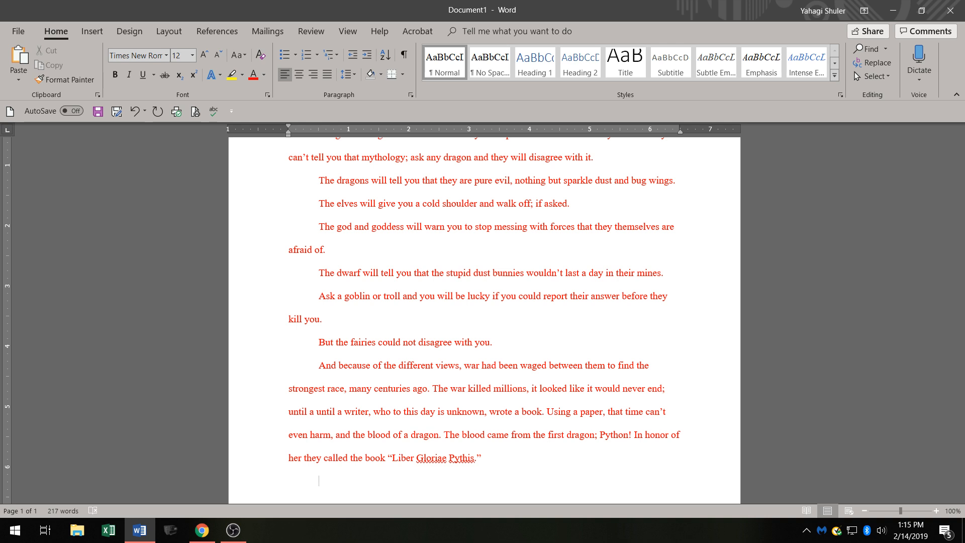
pyautogui.press('Return')
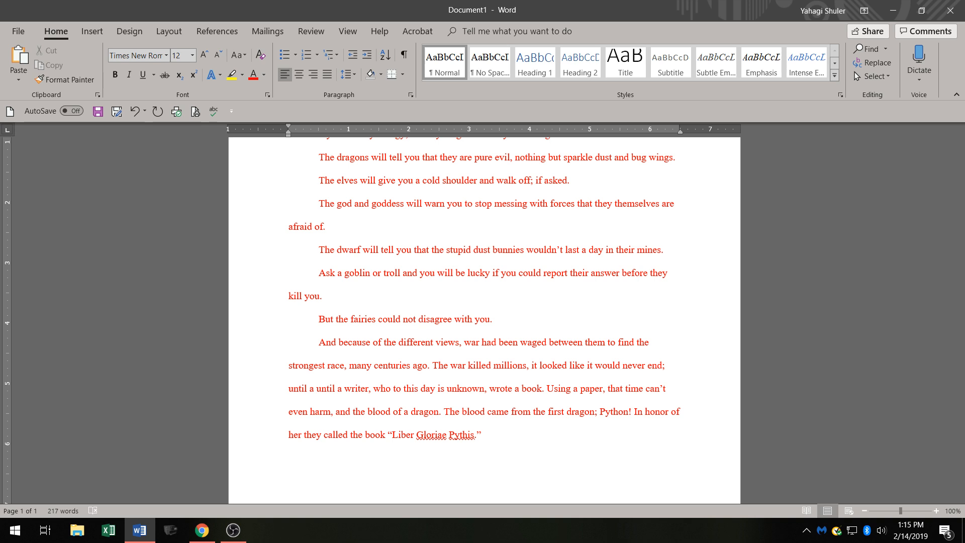
# Start the new indented paragraph with "It was rumored that people".
pyautogui.write('IT')
pyautogui.press('BackSpace')
pyautogui.write('t was rumored that people ')
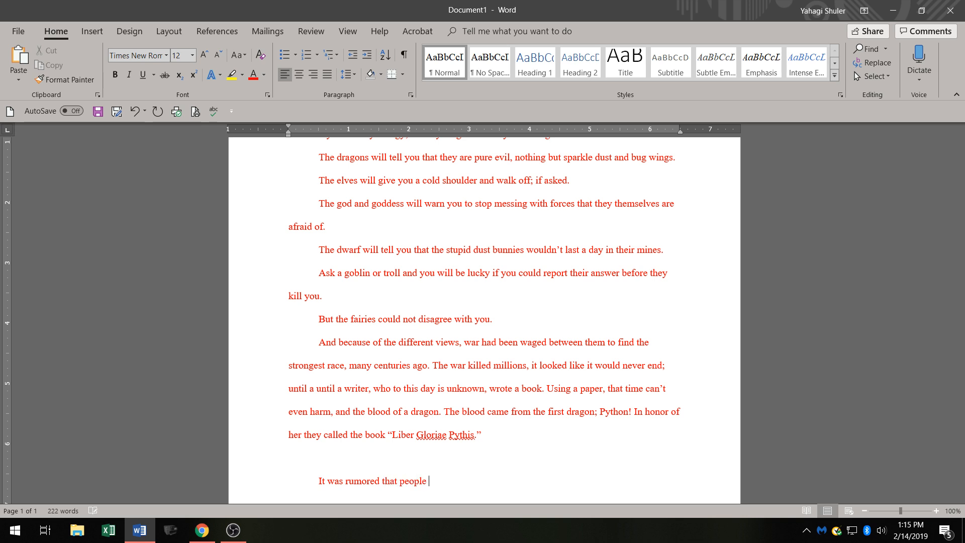
# Extend the rumor sentence with "had been disappeared", correcting the spelling of "disappeared".
pyautogui.write('had gone')
pyautogui.press('BackSpace')
pyautogui.press('BackSpace')
pyautogui.press('BackSpace')
pyautogui.press('BackSpace')
pyautogui.press('BackSpace')
pyautogui.write('been dis')
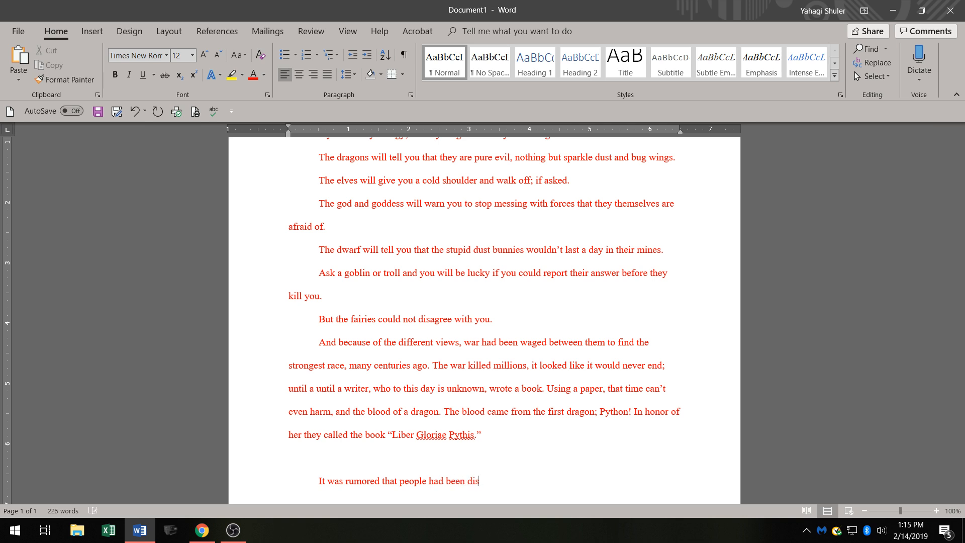
pyautogui.write('sapaered')
pyautogui.rightClick(489, 483)
pyautogui.click(574, 348)
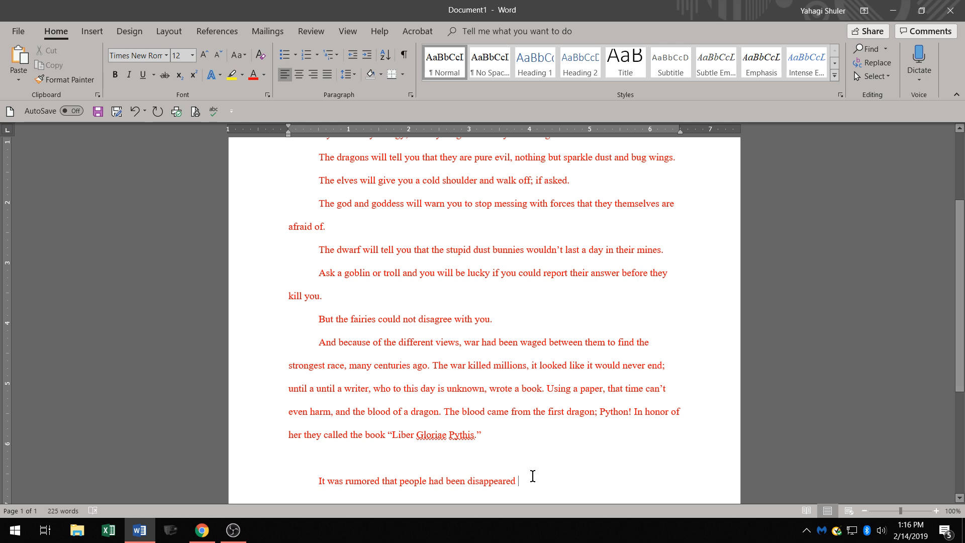
# Continue the rumor sentence with "off the cost of Asia, in an area".
pyautogui.write('off')
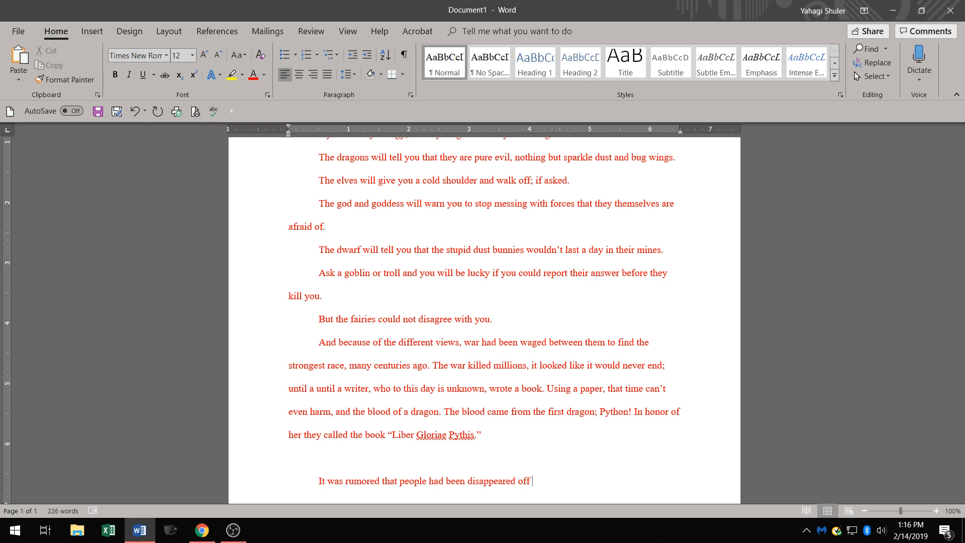
pyautogui.write(' the ')
pyautogui.write('cost')
pyautogui.write('pl')
pyautogui.press('BackSpace')
pyautogui.press('BackSpace')
pyautogui.write('of Asai')
pyautogui.press('BackSpace')
pyautogui.press('BackSpace')
pyautogui.press('BackSpace')
pyautogui.write('ia , in an are')
# Finish the rumor sentence with "called The Dragon's Triangle.".
pyautogui.write(' clled th')
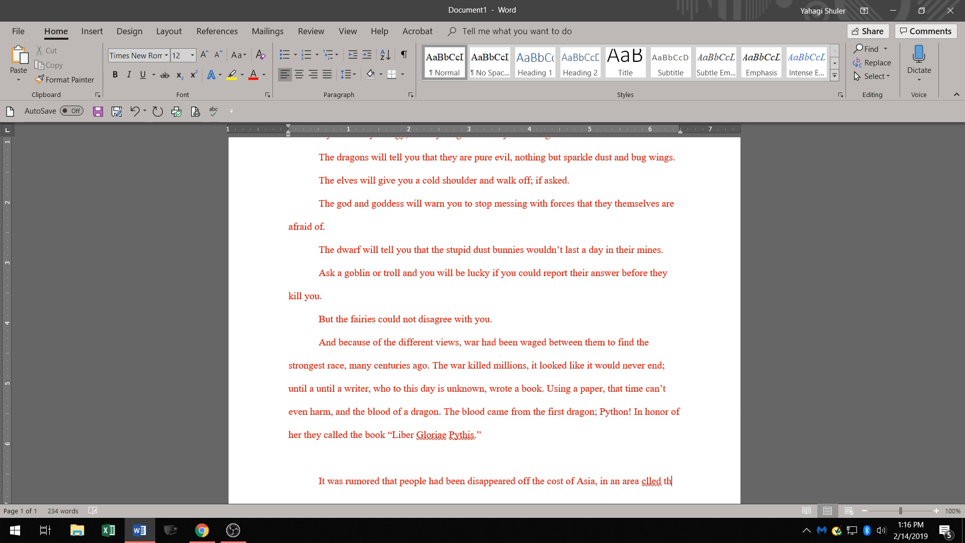
pyautogui.write('e')
pyautogui.press('BackSpace')
pyautogui.press('BackSpace')
pyautogui.press('BackSpace')
pyautogui.press('BackSpace')
pyautogui.press('BackSpace')
pyautogui.press('BackSpace')
pyautogui.press('BackSpace')
pyautogui.press('BackSpace')
pyautogui.press('BackSpace')
pyautogui.write('alled The ')
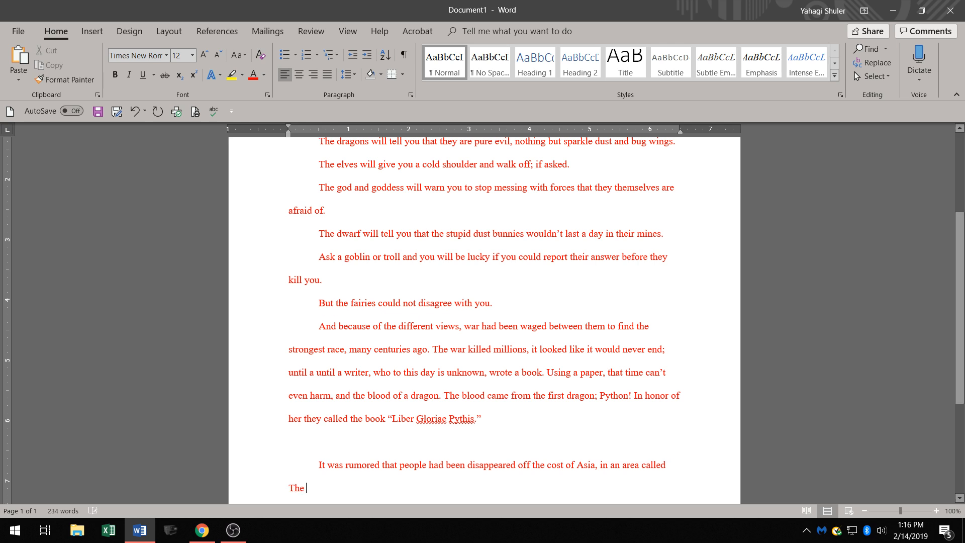
pyautogui.write('Dr')
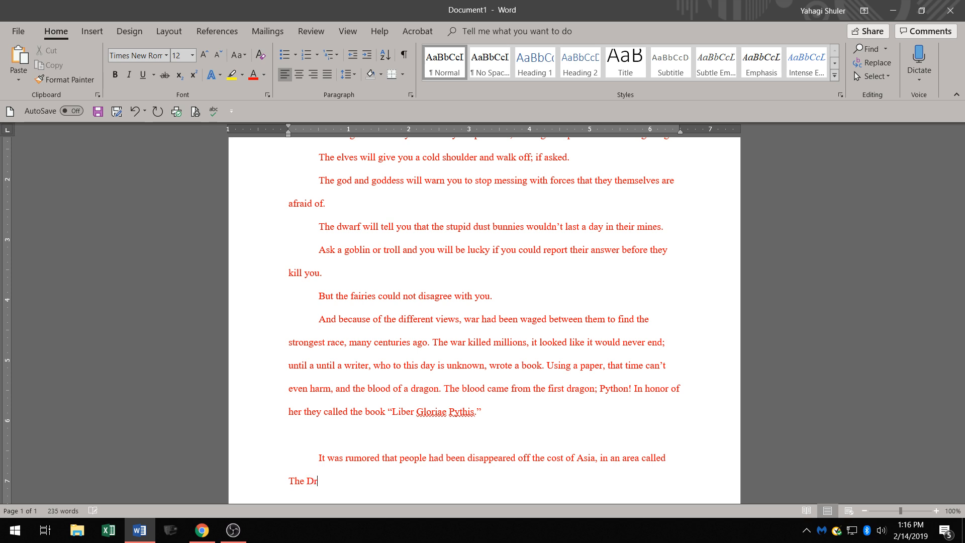
pyautogui.write('agons')
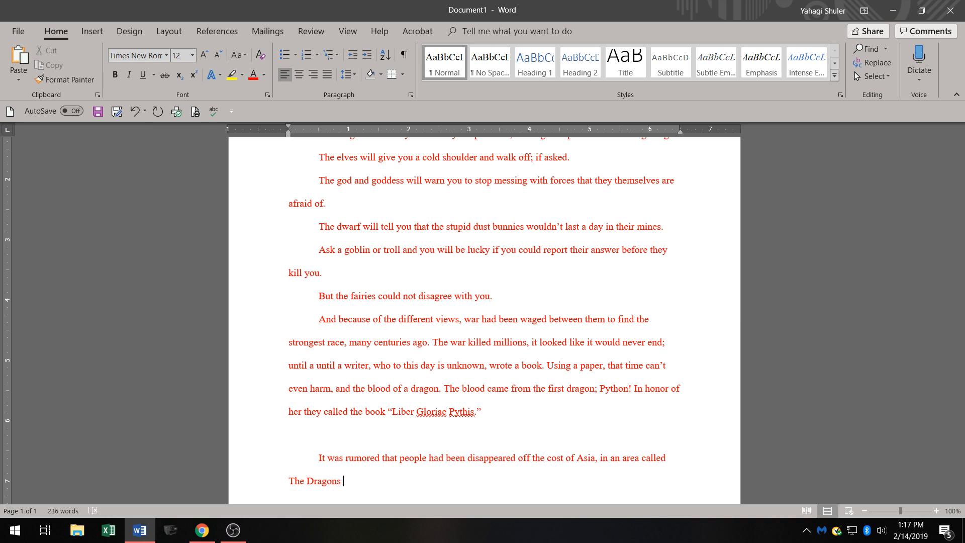
pyautogui.press('BackSpace')
pyautogui.press('BackSpace')
pyautogui.write("'s ")
pyautogui.write('Ti')
pyautogui.write('riangle')
pyautogui.write('. ')
# Add the sentence "It has a history of weird things happen." and start a new paragraph below it.
pyautogui.write('It ')
pyautogui.write('has a ')
pyautogui.write('history')
pyautogui.write(' of')
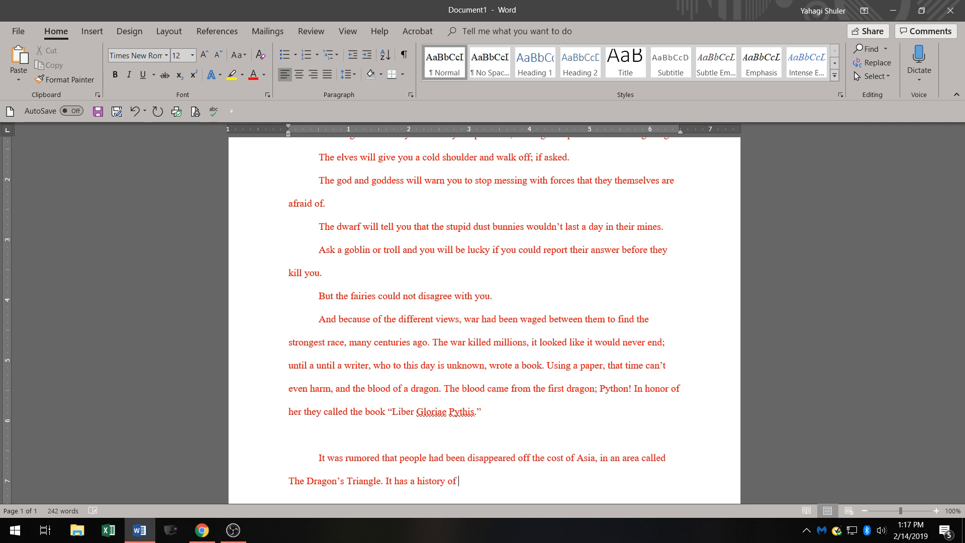
pyautogui.write(' weird things happen.')
pyautogui.press('Return')
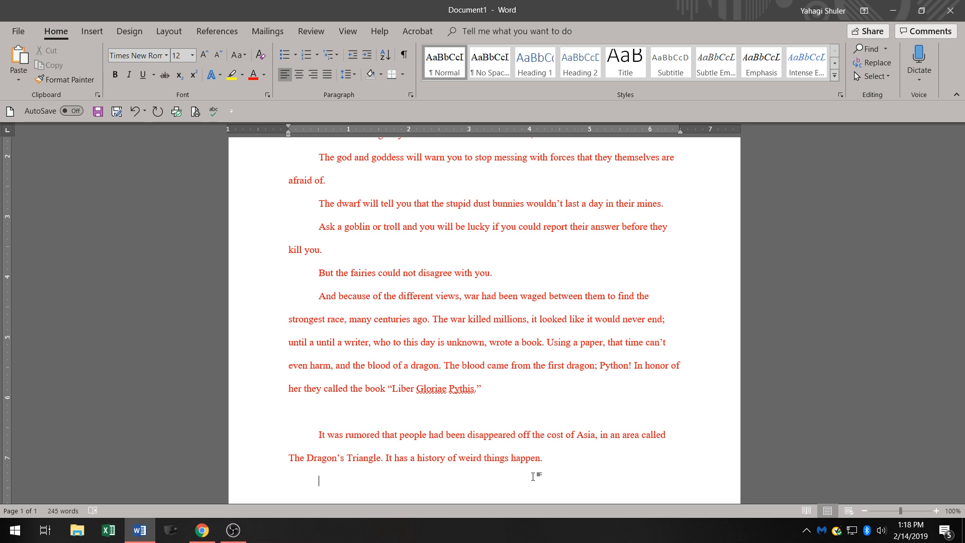
# Begin the new paragraph with "Flight 9307 was going to pass".
pyautogui.write('Flight')
pyautogui.write('9307 was going to')
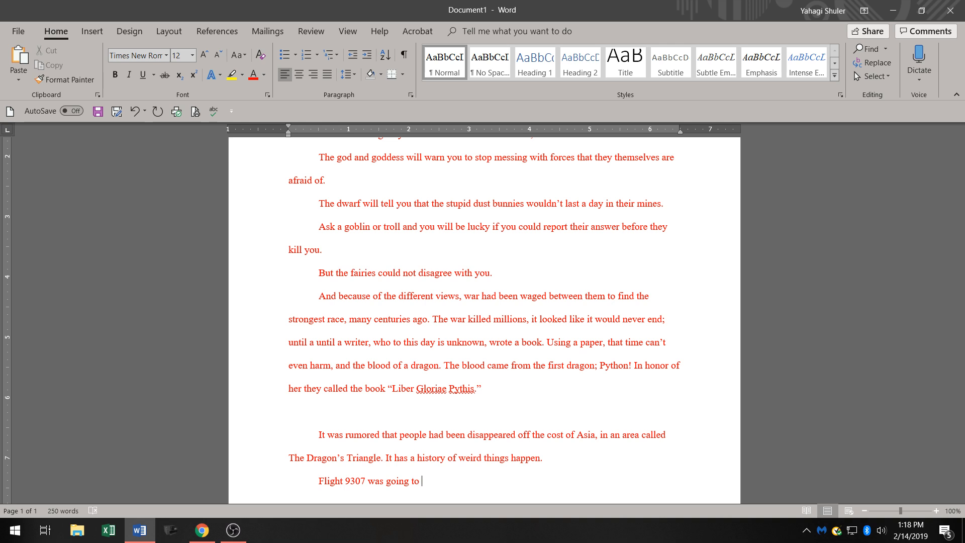
pyautogui.write('pass')
pyautogui.press('BackSpace')
pyautogui.press('BackSpace')
pyautogui.press('BackSpace')
pyautogui.press('BackSpace')
pyautogui.write('pass ')
# Continue the flight sentence with "over the middle of it on its way".
pyautogui.write('ove')
pyautogui.write('r the')
pyautogui.write(' middle of ')
pyautogui.write('iy')
pyautogui.press('BackSpace')
pyautogui.press('BackSpace')
pyautogui.write('it on its')
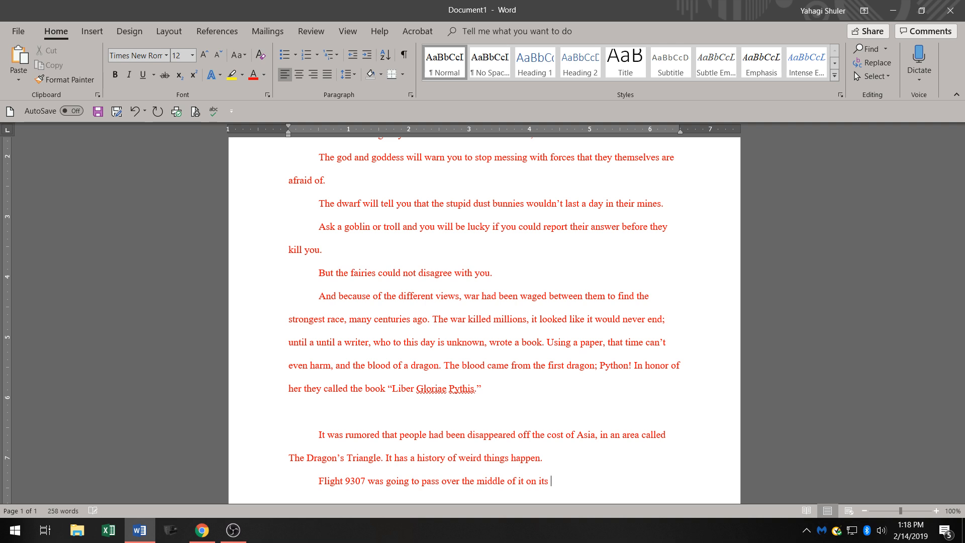
pyautogui.press('BackSpace')
pyautogui.write('s way')
pyautogui.press('BackSpace')
pyautogui.press('BackSpace')
pyautogui.press('BackSpace')
pyautogui.write('way')
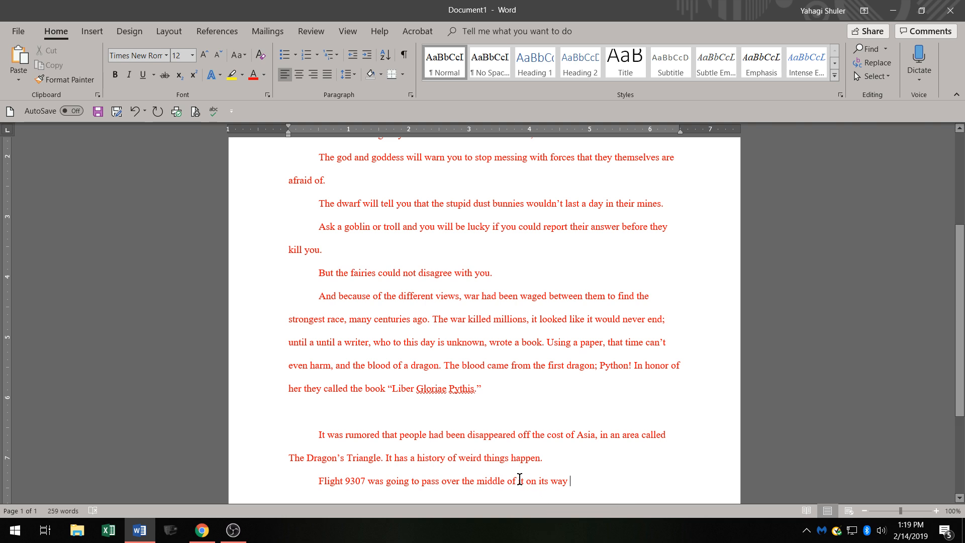
# Replace the word "it" after "the middle of" in the flight sentence with "The Dragon's Triangles".
pyautogui.moveTo(517, 481); pyautogui.dragTo(523, 481)
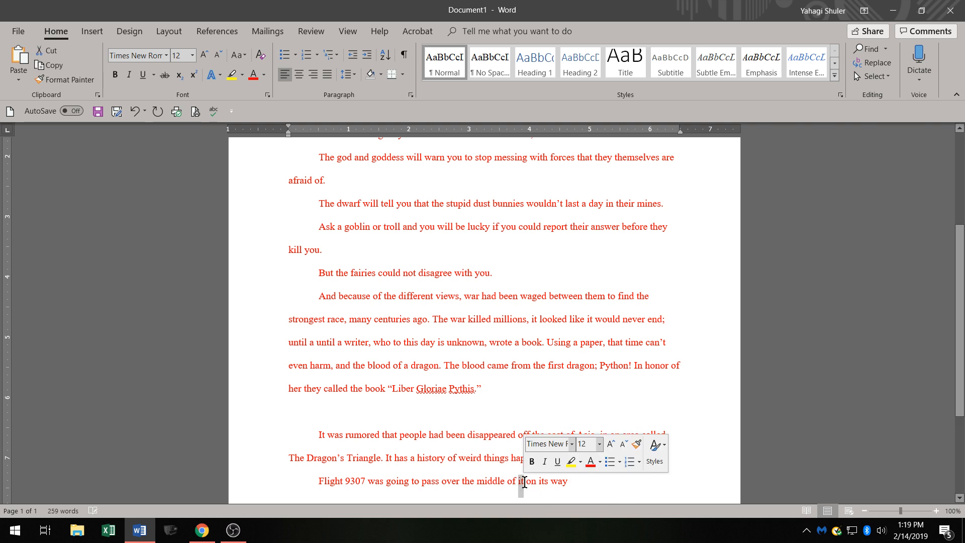
pyautogui.write('The ')
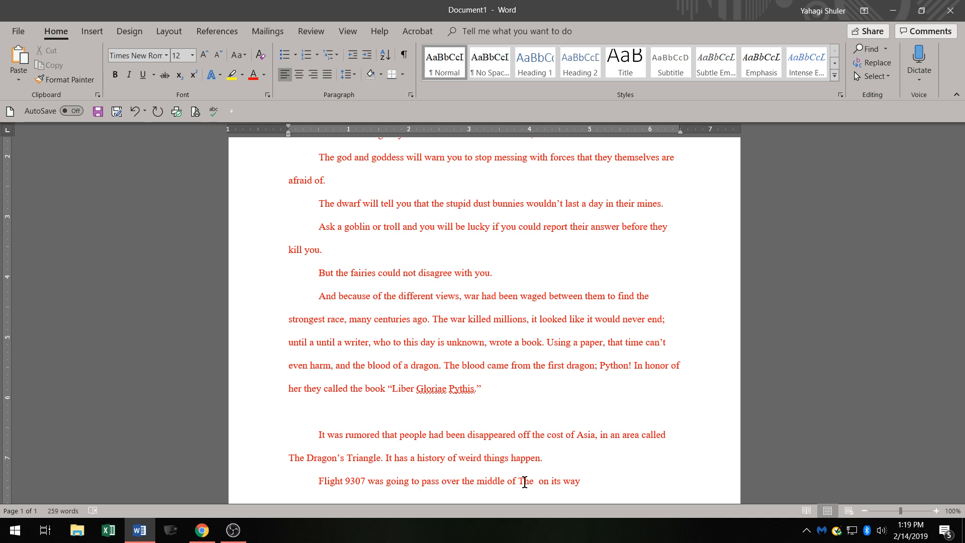
pyautogui.write('Drg')
pyautogui.press('BackSpace')
pyautogui.write('a')
pyautogui.write("gon's Triangles")
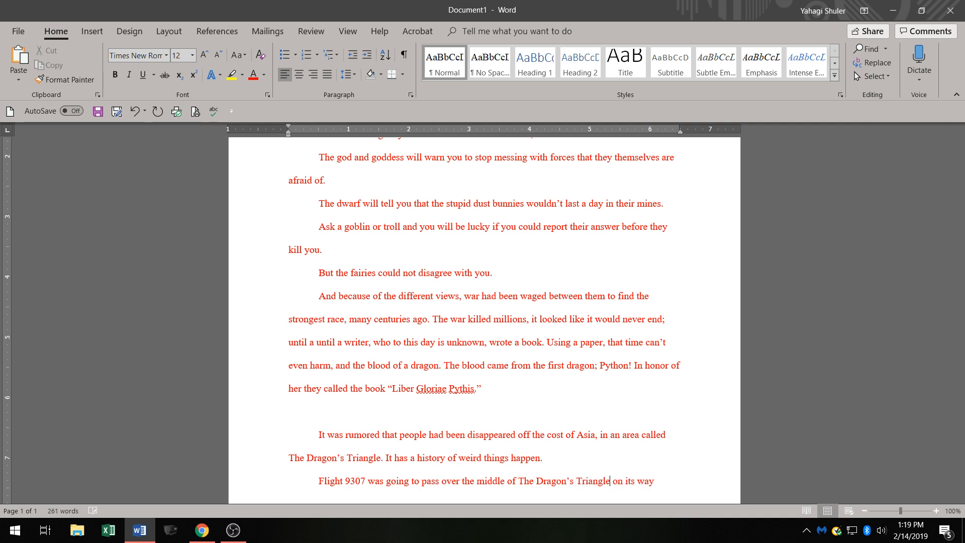
# Finish the flight sentence with "to an airport in Japan." and start a new paragraph below it.
pyautogui.click(677, 477)
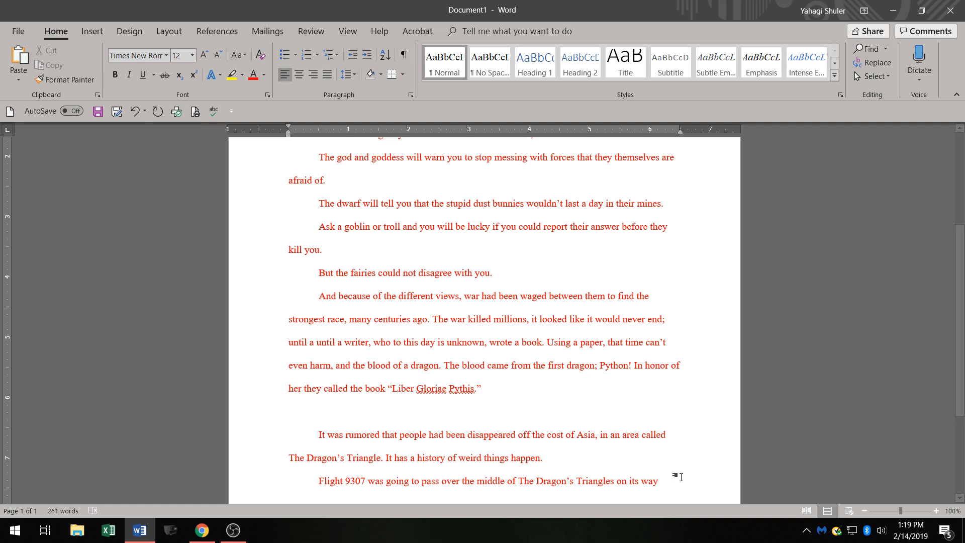
pyautogui.write('way to')
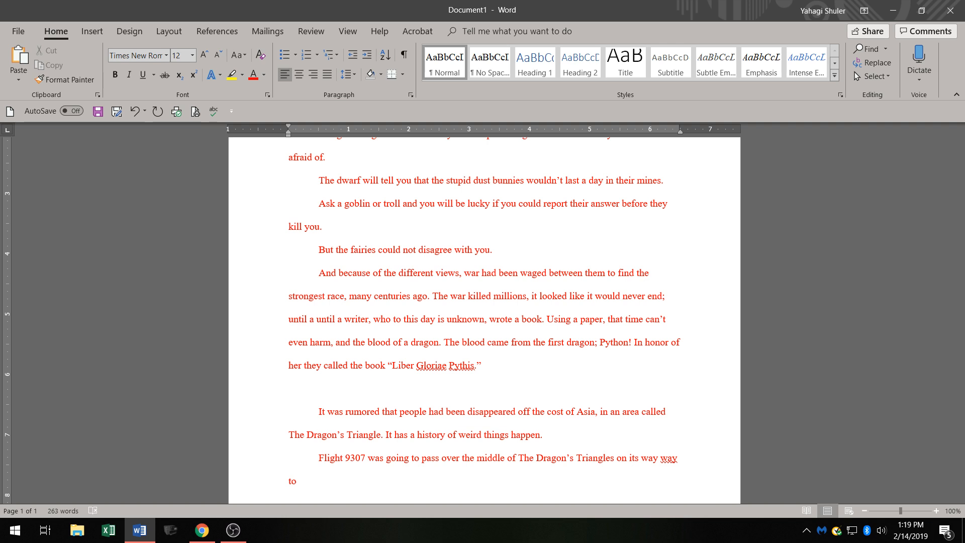
pyautogui.press('BackSpace')
pyautogui.press('BackSpace')
pyautogui.press('BackSpace')
pyautogui.press('BackSpace')
pyautogui.press('BackSpace')
pyautogui.press('BackSpace')
pyautogui.press('BackSpace')
pyautogui.write('to ')
pyautogui.write('an airp')
pyautogui.write('or')
pyautogui.write('y ')
pyautogui.write('in Japamn')
pyautogui.press('BackSpace')
pyautogui.press('BackSpace')
pyautogui.write('n.')
pyautogui.press('BackSpace')
pyautogui.write('t')
pyautogui.press('Return')
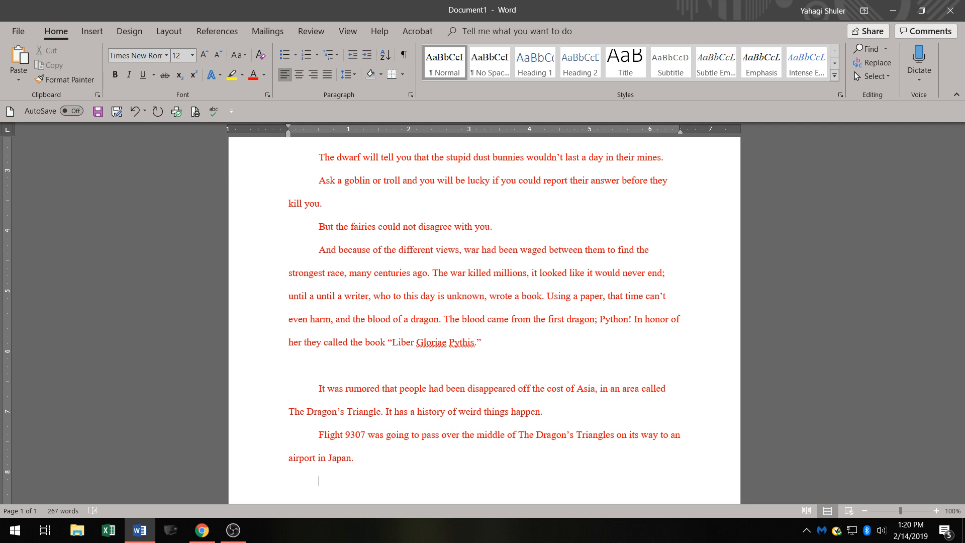
# Begin the new paragraph with "On board were a couple of high-up, and a fellow in 3rd class by the name of".
pyautogui.write('On board were a couple of high-up,')
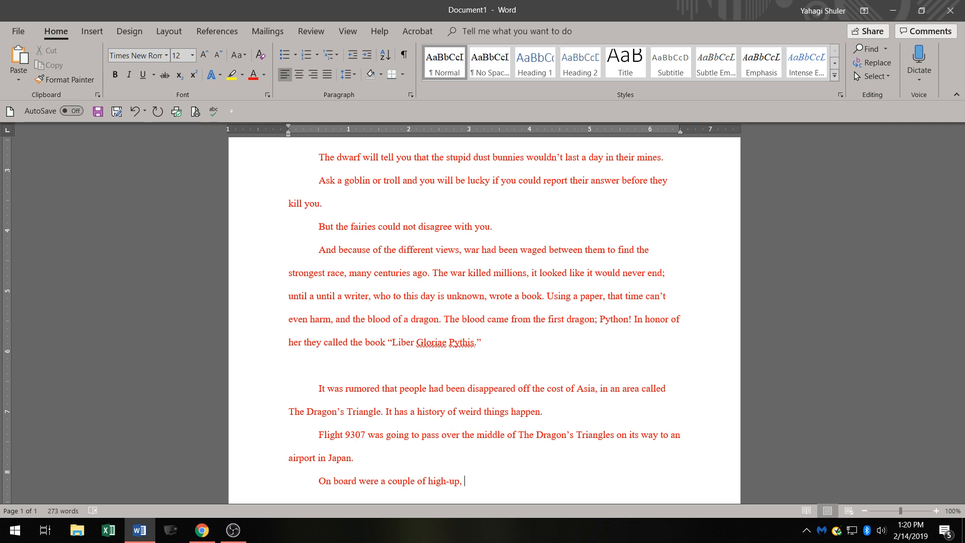
pyautogui.write('and a fellow in 3rd class by')
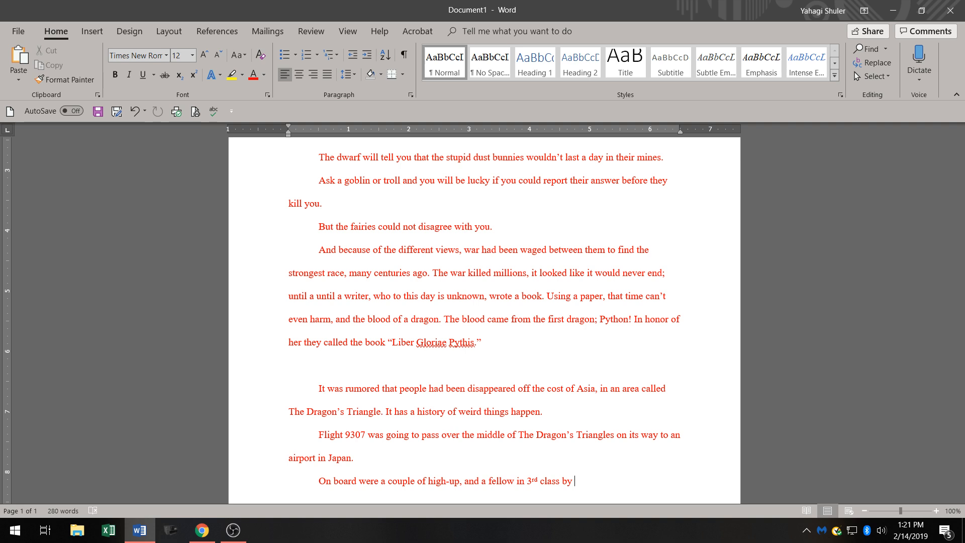
pyautogui.write('the name of')
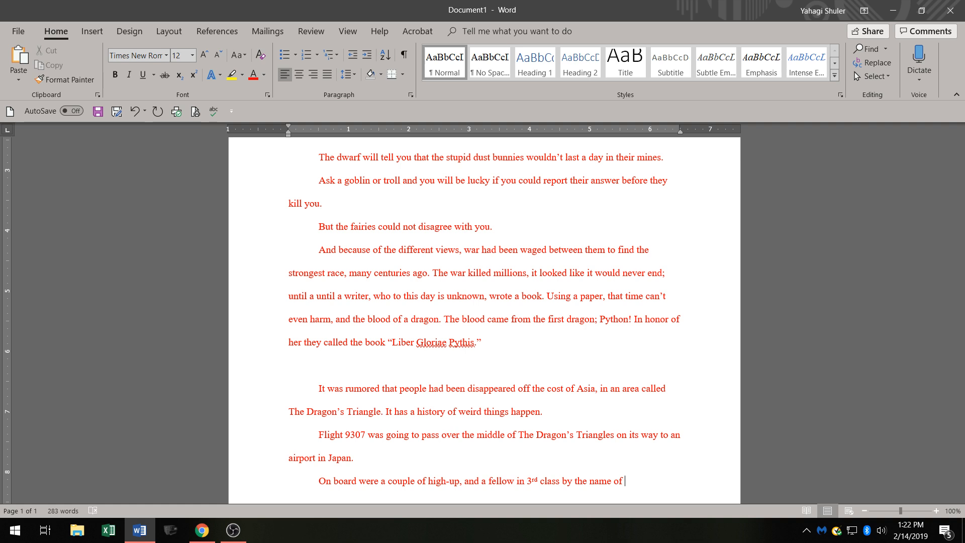
# End the sentence with the fellow's first name and a period, and begin the next sentence with "About".
pyautogui.write('Charles')
pyautogui.write('.')
pyautogui.press('BackSpace')
pyautogui.write('About')
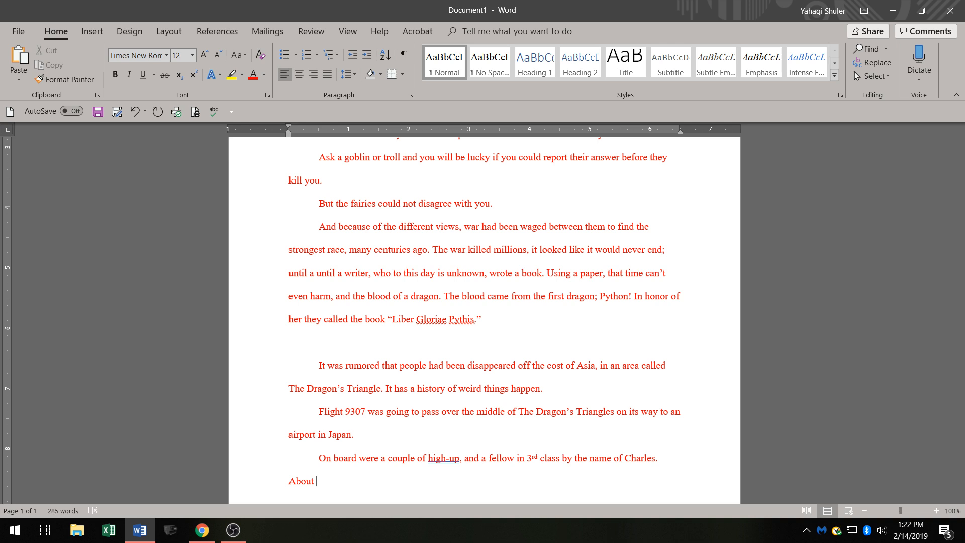
# Correct "high-up" to "high-ups" with the grammar suggestion and return the cursor to the end of "About".
pyautogui.click(449, 458)
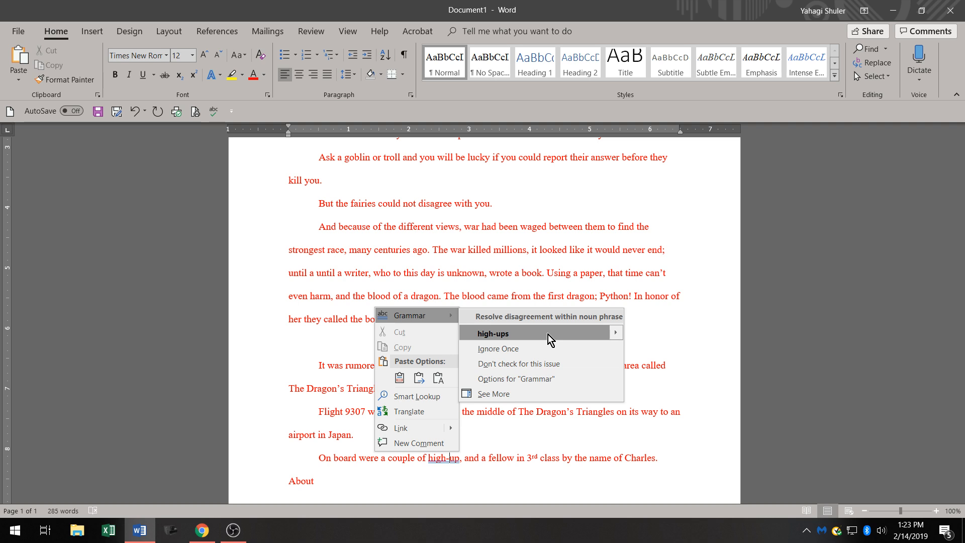
pyautogui.click(548, 333)
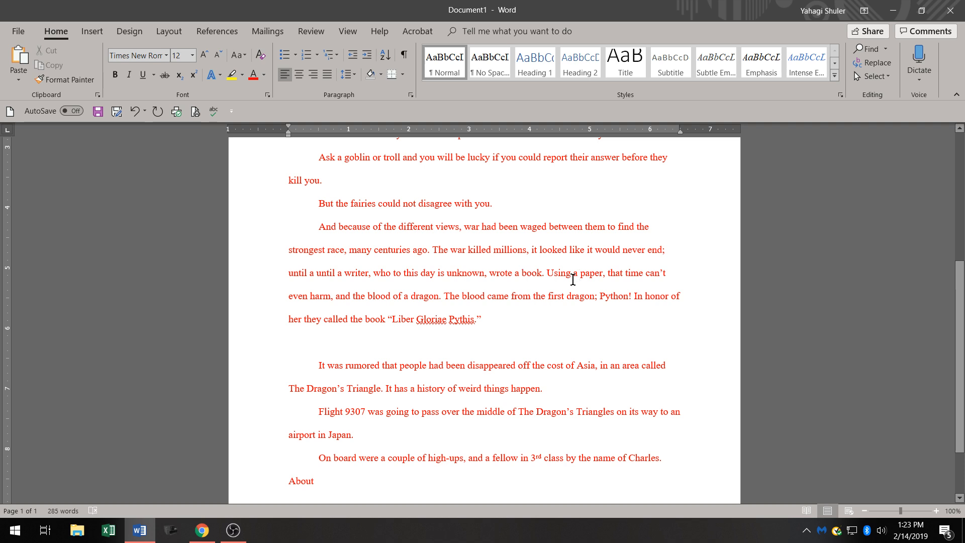
pyautogui.click(394, 473)
pyautogui.click(378, 475)
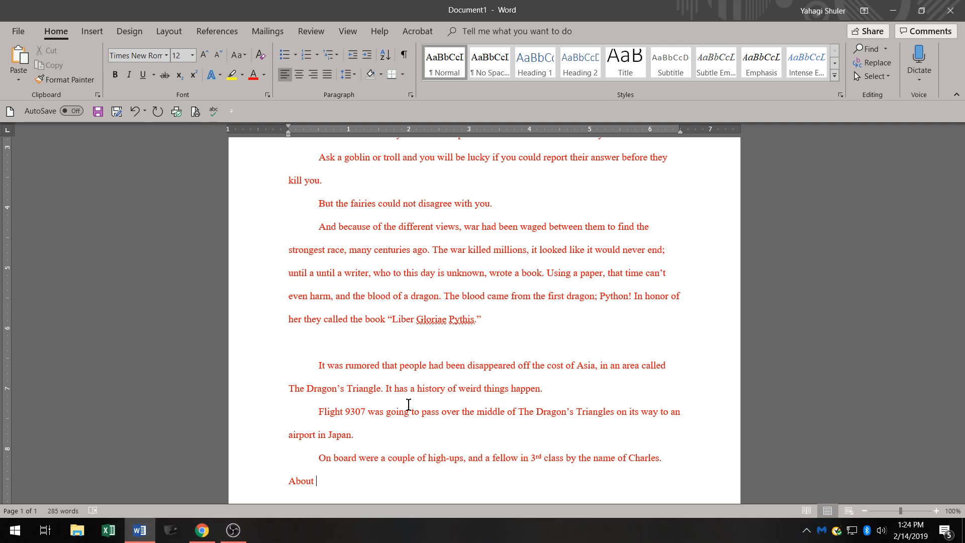
# Continue the description after "About" with "27 year of age,".
pyautogui.write('27')
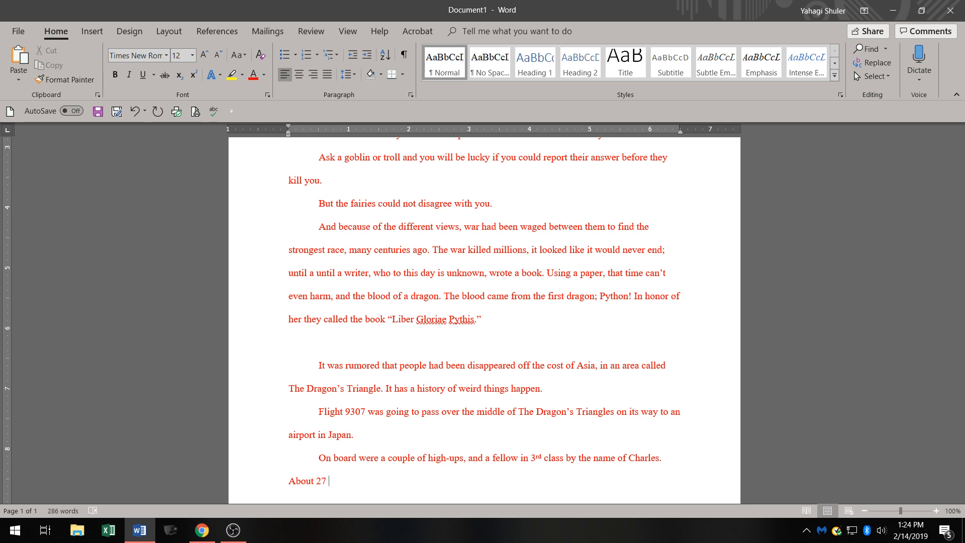
pyautogui.write(' y')
pyautogui.write('ear ')
pyautogui.write('of age')
pyautogui.write('.')
pyautogui.press('BackSpace')
pyautogui.press('BackSpace')
pyautogui.write(', ')
# Add the fellow's height as "5feet 10inches" to the description.
pyautogui.write('%')
pyautogui.press('BackSpace')
pyautogui.write('$')
pyautogui.write('ft ')
pyautogui.write('10')
pyautogui.write('inches')
pyautogui.press('Left')
pyautogui.write('ee')
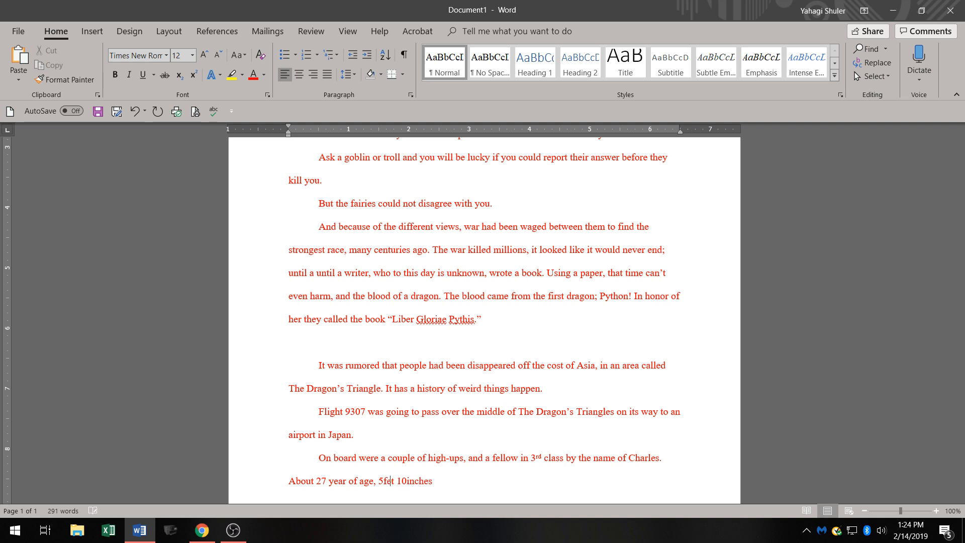
pyautogui.press('Right')
# Add ", short brown hair," after the height in the description.
pyautogui.write(', shor')
pyautogui.write(' d')
pyautogui.write('o')
pyautogui.press('BackSpace')
pyautogui.press('BackSpace')
pyautogui.press('BackSpace')
pyautogui.write('t brown ')
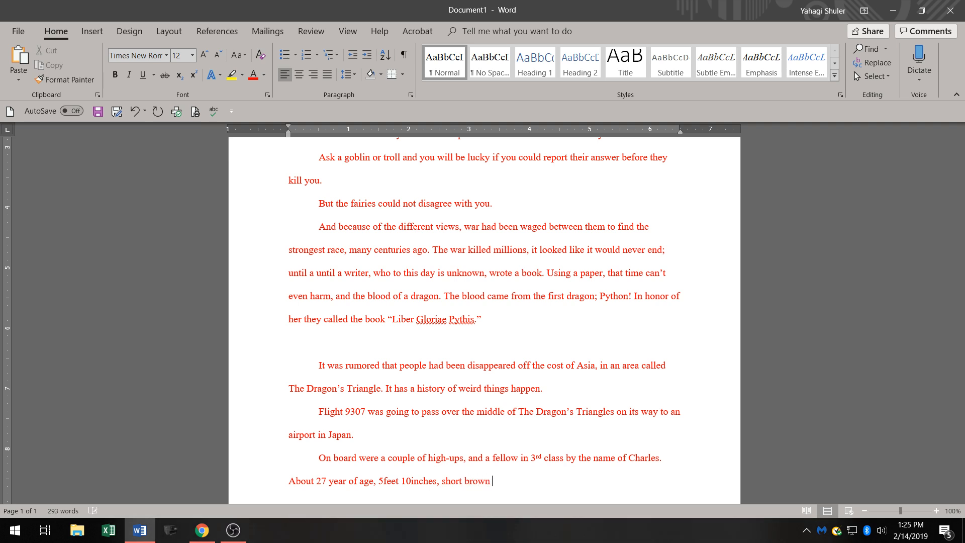
pyautogui.write('hari')
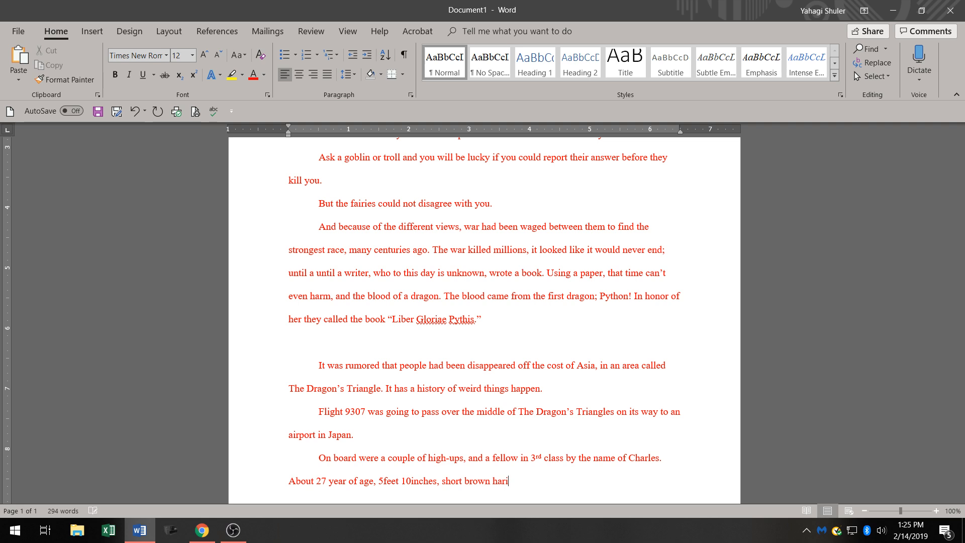
pyautogui.press('BackSpace')
pyautogui.press('BackSpace')
pyautogui.write('ir,')
# Continue the description with "wearing a un-tuck tan T-shirt with his favorite anime series on".
pyautogui.write('wearing a un-tuck ta')
pyautogui.write('n T-shirt')
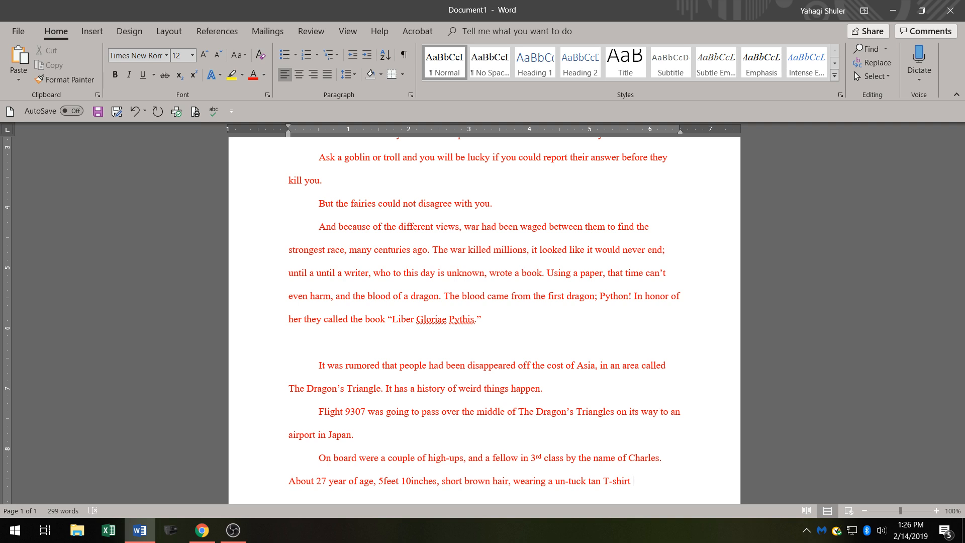
pyautogui.write('with')
pyautogui.write('his ')
pyautogui.write('fav')
pyautogui.write('o')
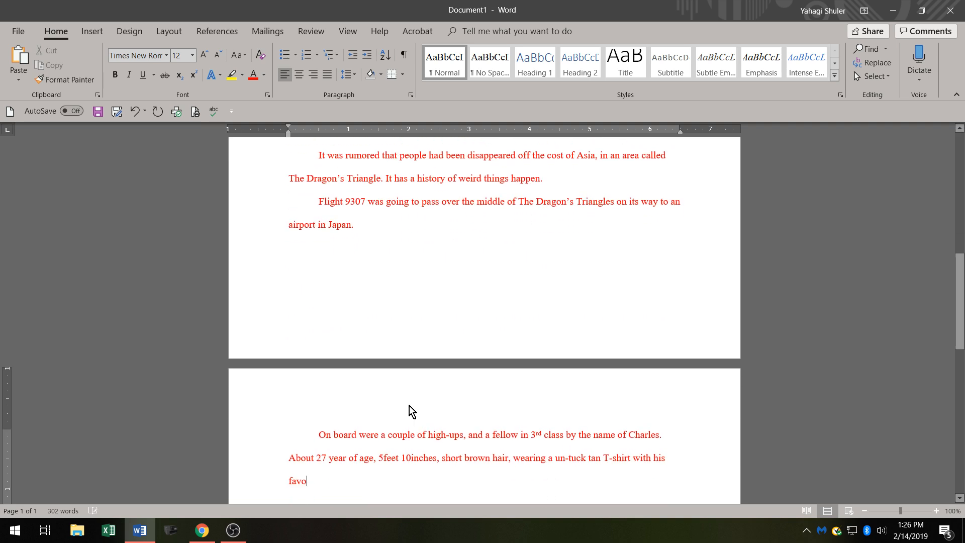
pyautogui.write('riter')
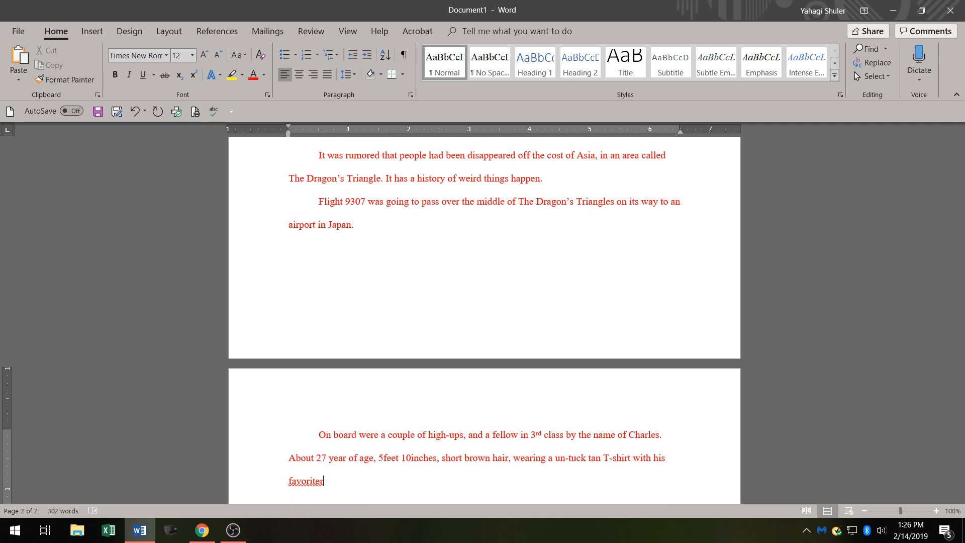
pyautogui.press('BackSpace')
pyautogui.write('anime series on')
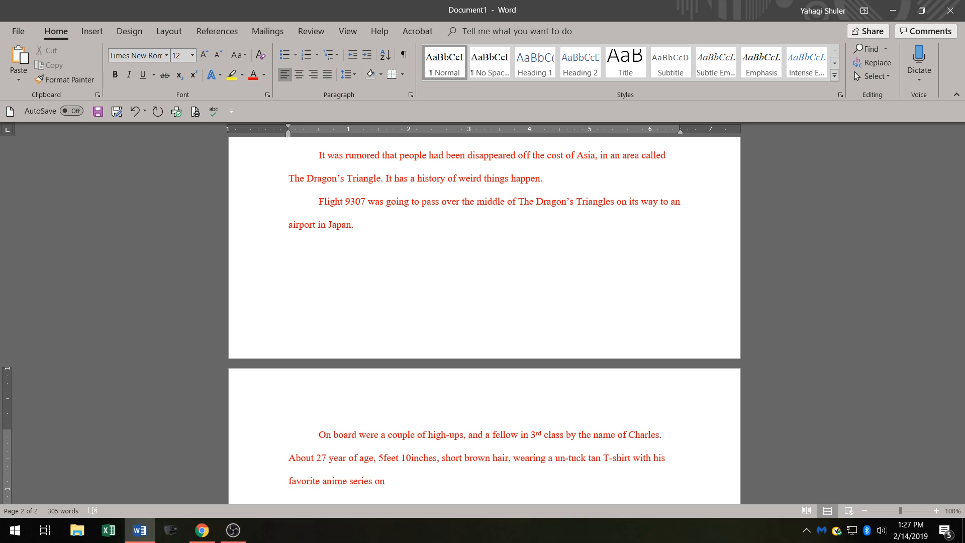
# Finish the description with "the front of it and normal jeans." and start a new paragraph.
pyautogui.write('th')
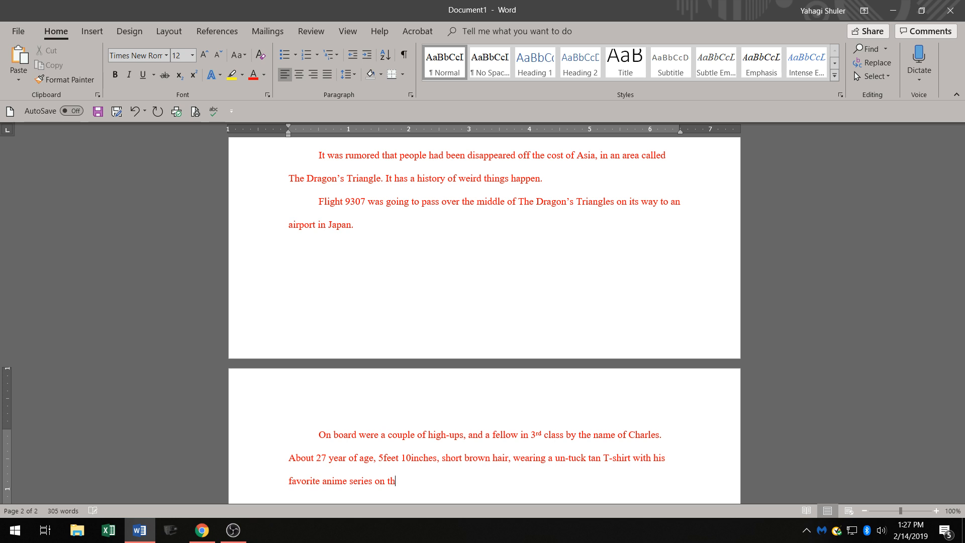
pyautogui.write('er')
pyautogui.press('BackSpace')
pyautogui.press('BackSpace')
pyautogui.write('front ')
pyautogui.write('of it')
pyautogui.write(' and')
pyautogui.write(' noi')
pyautogui.press('BackSpace')
pyautogui.write('rmal jeans')
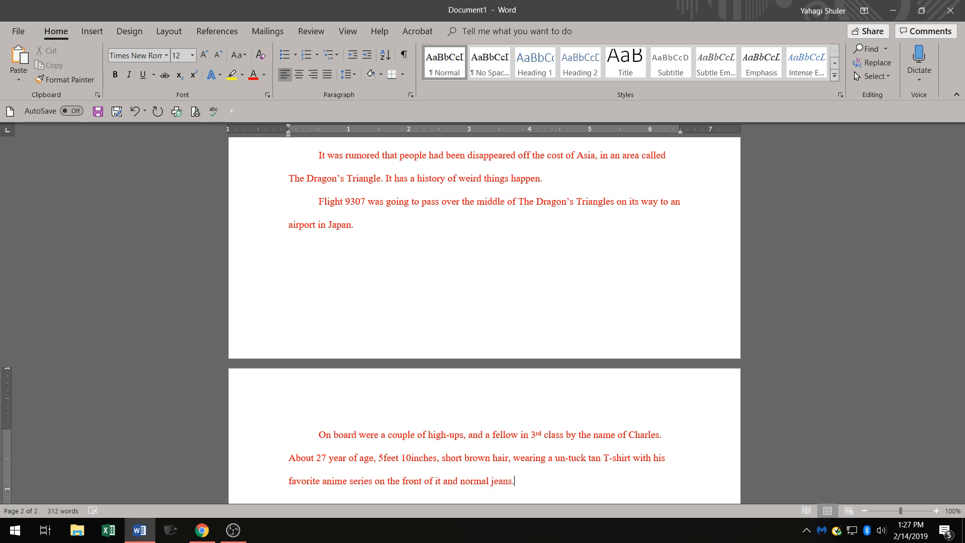
pyautogui.write('.')
pyautogui.press('Return')
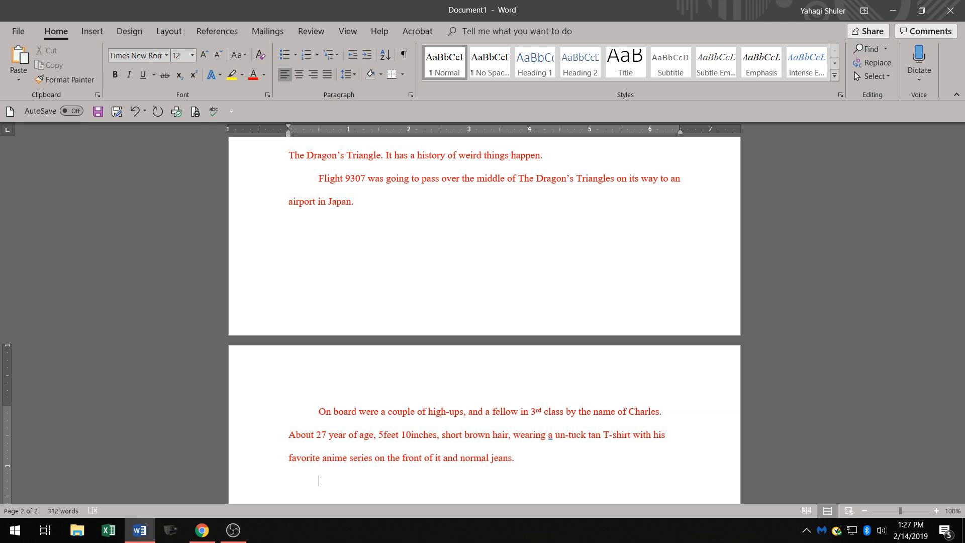
# Begin the new paragraph with "He had the look of a tourist, but he was going to Japan".
pyautogui.write('He had the look of a touriest')
pyautogui.press('BackSpace')
pyautogui.press('BackSpace')
pyautogui.press('BackSpace')
pyautogui.write('st; but')
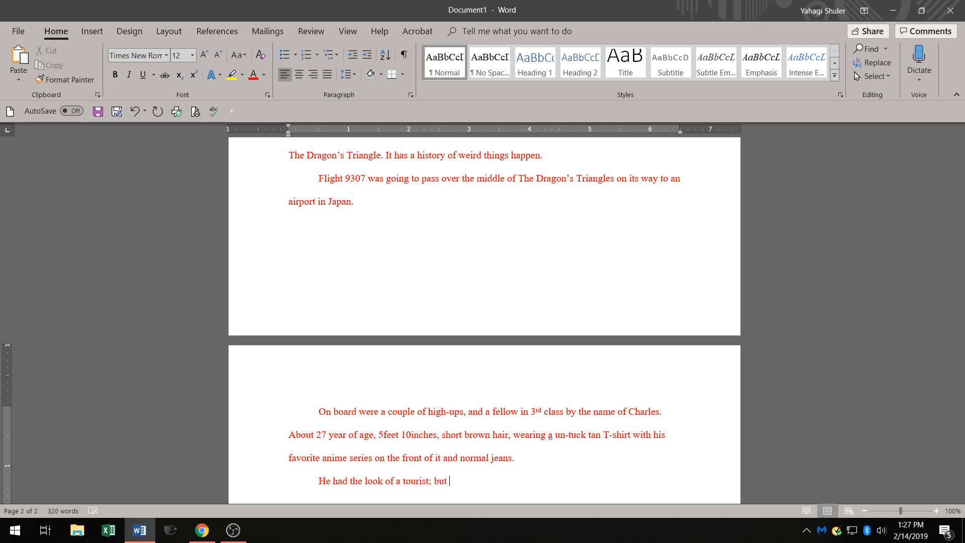
pyautogui.press('BackSpace')
pyautogui.press('BackSpace')
pyautogui.press('BackSpace')
pyautogui.press('BackSpace')
pyautogui.press('BackSpace')
pyautogui.press('BackSpace')
pyautogui.write(', but he was going to Japan')
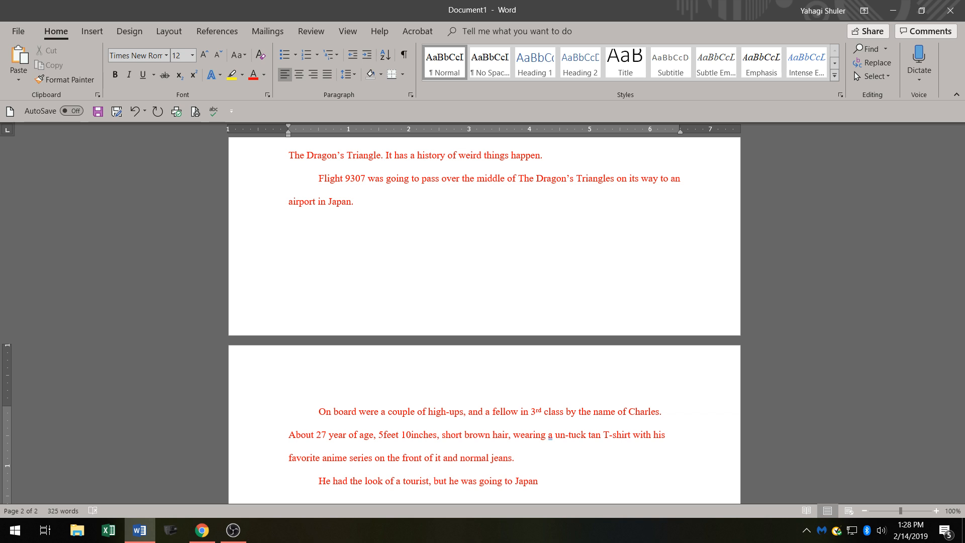
# Finish the tourist sentence with "to study mythology." and begin the next sentence with "He".
pyautogui.write(' tio study')
pyautogui.write('mytholongy')
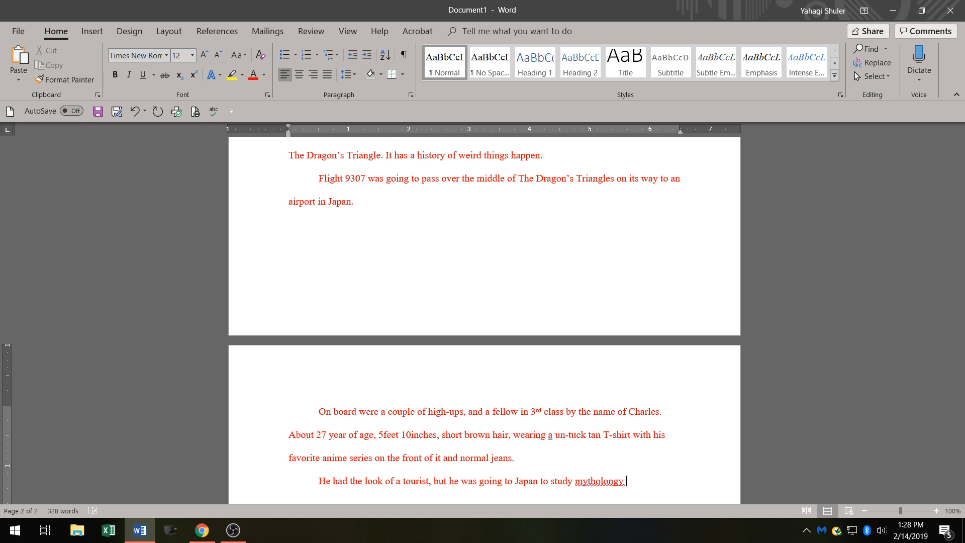
pyautogui.press('BackSpace')
pyautogui.press('BackSpace')
pyautogui.press('BackSpace')
pyautogui.write('gy. HE')
pyautogui.press('BackSpace')
pyautogui.write('e was going t')
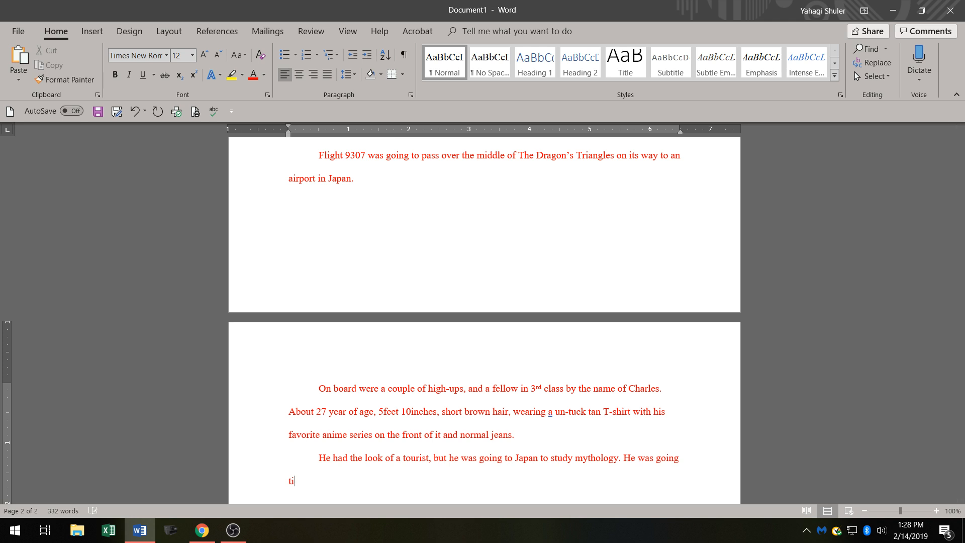
pyautogui.write('o Japane')
pyautogui.press('BackSpace')
pyautogui.write('to')
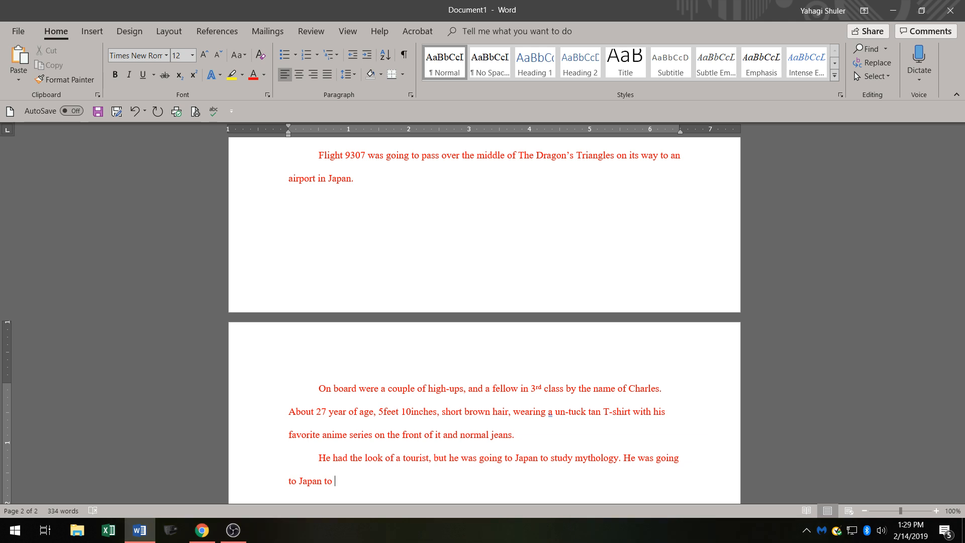
pyautogui.press('BackSpace')
pyautogui.press('BackSpace')
pyautogui.press('BackSpace')
pyautogui.press('BackSpace')
pyautogui.press('BackSpace')
pyautogui.press('BackSpace')
pyautogui.press('BackSpace')
pyautogui.press('BackSpace')
pyautogui.press('BackSpace')
pyautogui.press('BackSpace')
pyautogui.press('BackSpace')
pyautogui.press('BackSpace')
pyautogui.press('BackSpace')
pyautogui.press('BackSpace')
pyautogui.press('BackSpace')
pyautogui.press('BackSpace')
pyautogui.press('BackSpace')
pyautogui.press('BackSpace')
pyautogui.press('BackSpace')
pyautogui.press('BackSpace')
pyautogui.press('BackSpace')
pyautogui.press('BackSpace')
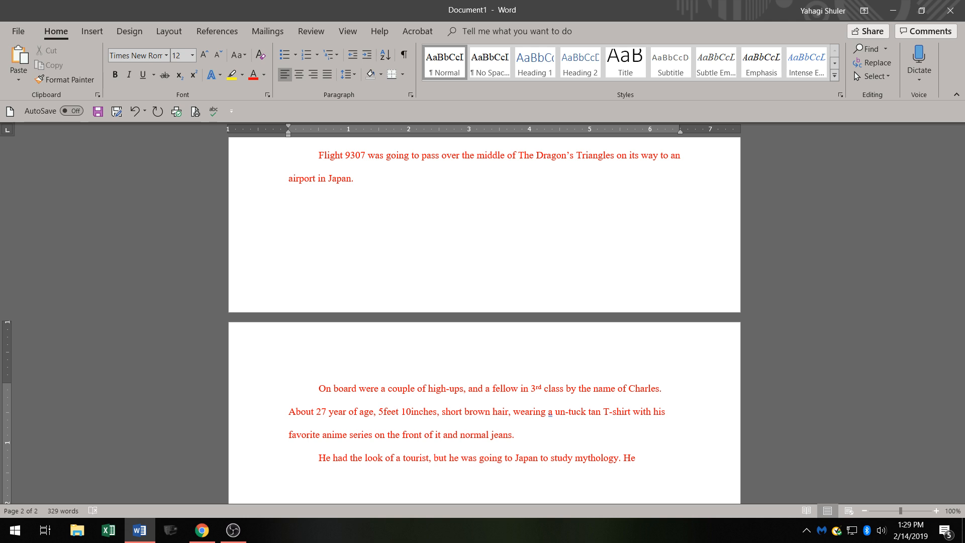
# Continue the sentence after "He" with "had a Ph.D. in Roman and Greek".
pyautogui.write('h')
pyautogui.write('ad ')
pyautogui.write('a ')
pyautogui.write('Ph')
pyautogui.write('.D. ')
pyautogui.write('in ')
pyautogui.write('Roman ')
pyautogui.write('and')
pyautogui.write(' Greel')
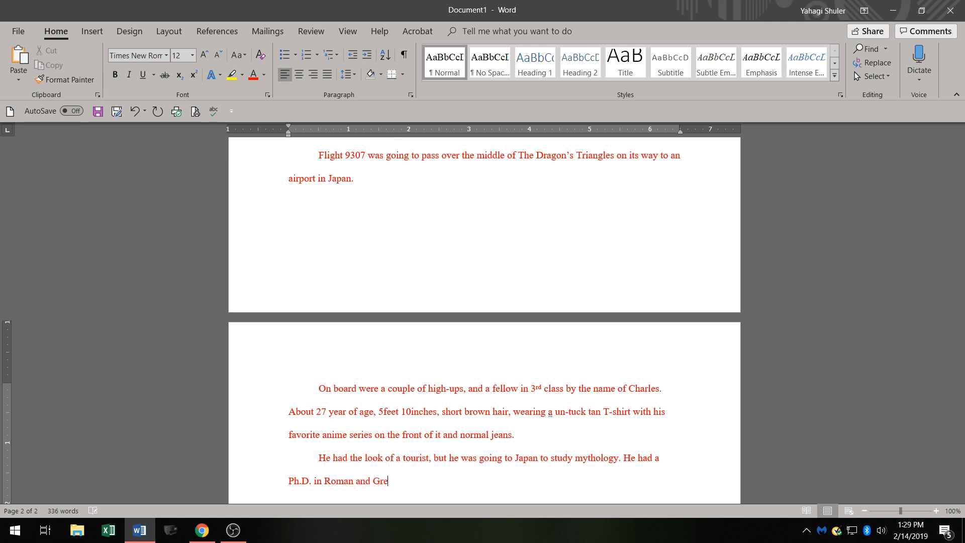
pyautogui.press('BackSpace')
pyautogui.press('BackSpace')
pyautogui.write('k ')
# Finish the Ph.D. sentence with "culture and mythology.".
pyautogui.write('ci')
pyautogui.write('ulture')
pyautogui.write('and ')
pyautogui.write('m')
pyautogui.write('ytholo')
pyautogui.write('gy')
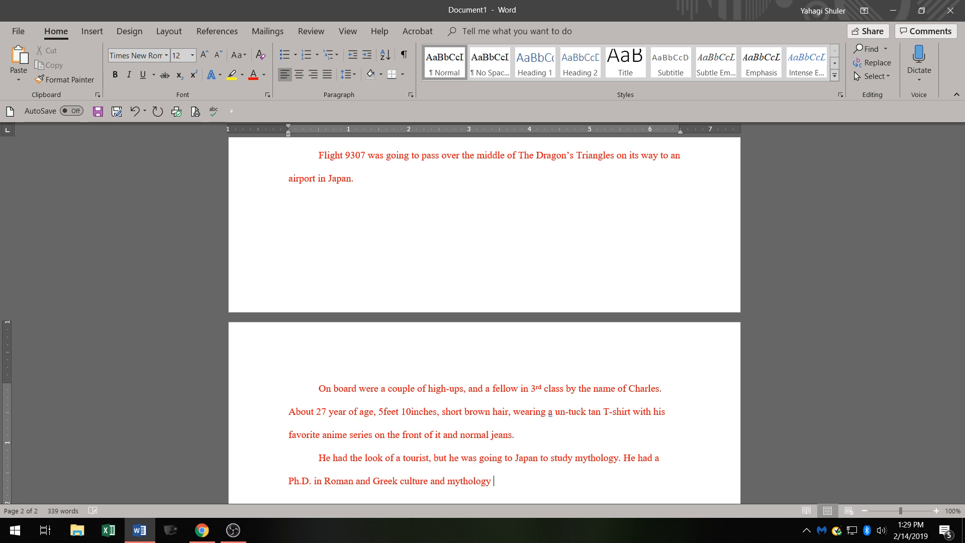
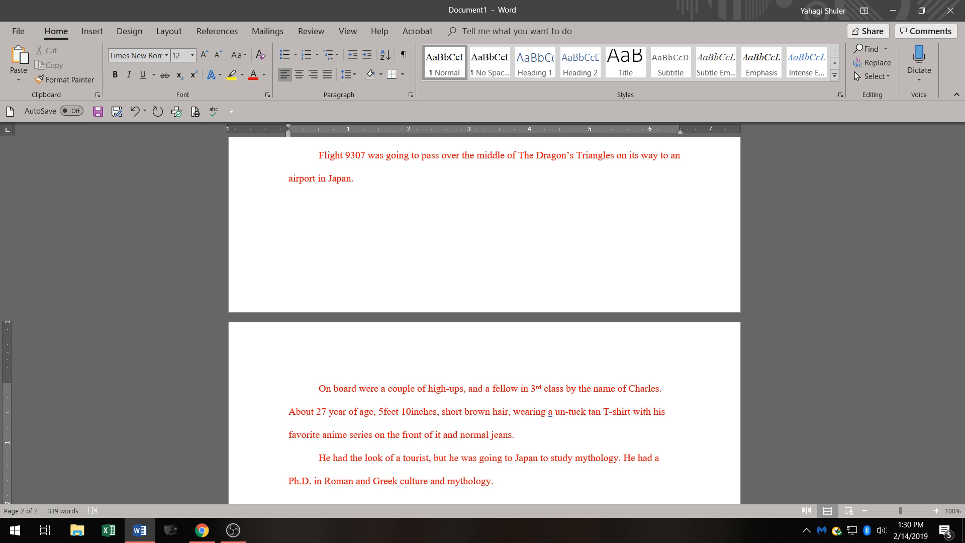
# Add the sentence "He knew a little Korean mythology." and start a new paragraph below it.
pyautogui.write('HE knew a')
pyautogui.press('BackSpace')
pyautogui.press('BackSpace')
pyautogui.press('BackSpace')
pyautogui.press('BackSpace')
pyautogui.press('BackSpace')
pyautogui.press('BackSpace')
pyautogui.press('BackSpace')
pyautogui.press('BackSpace')
pyautogui.write('e knew a little')
pyautogui.write('Korean')
pyautogui.write('mytholo')
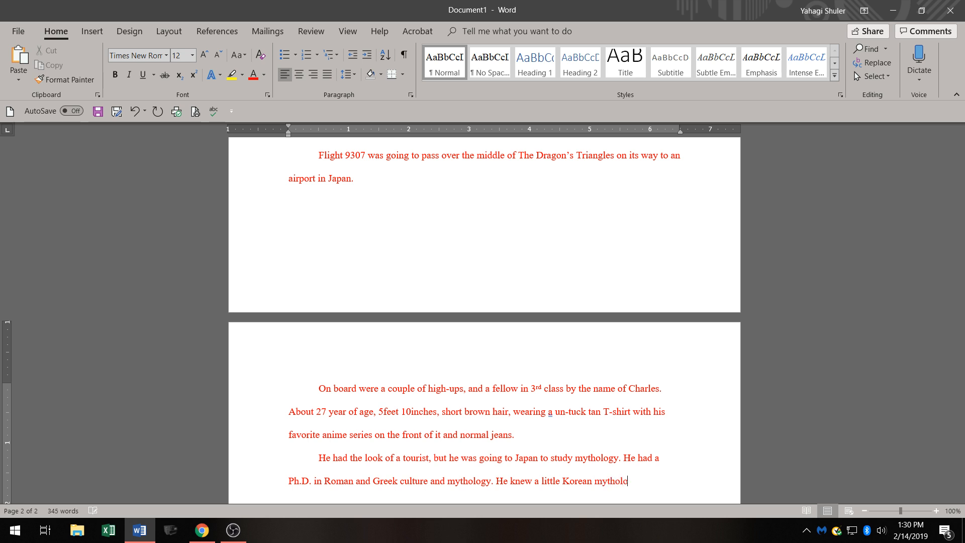
pyautogui.write('gy.')
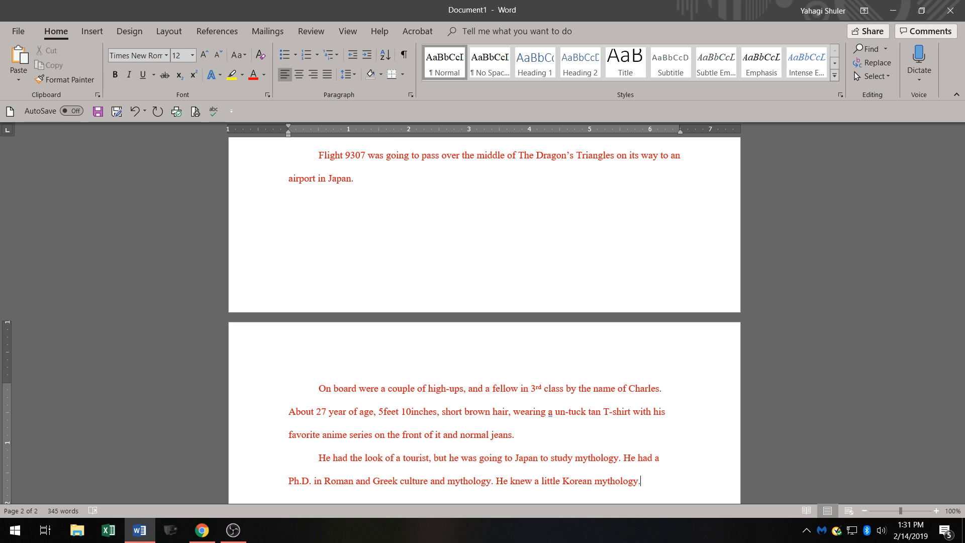
pyautogui.press('Return')
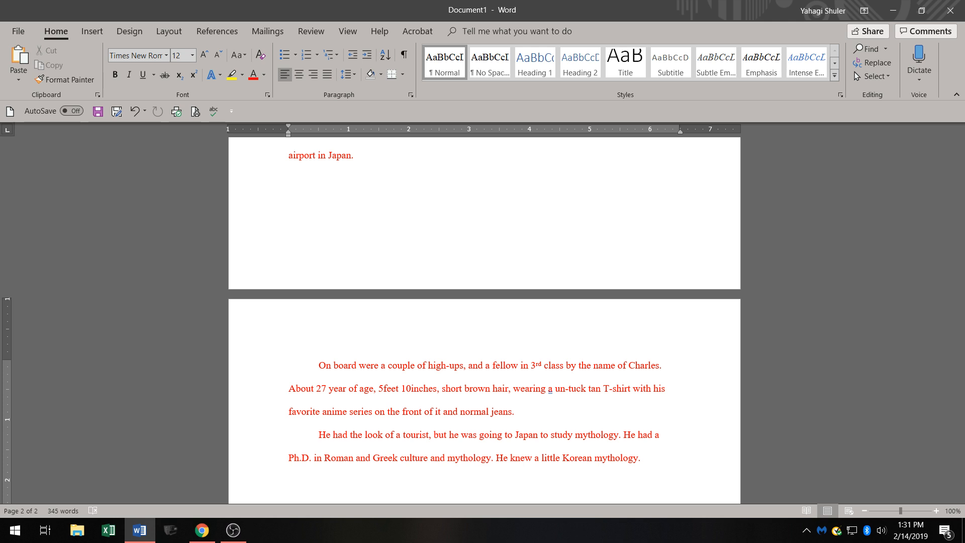
# Start an indented paragraph with "The" and correct the flagged "a" before "un-tuck" to "an".
pyautogui.press('Tab')
pyautogui.write('The')
pyautogui.rightClick(552, 395)
pyautogui.click(614, 253)
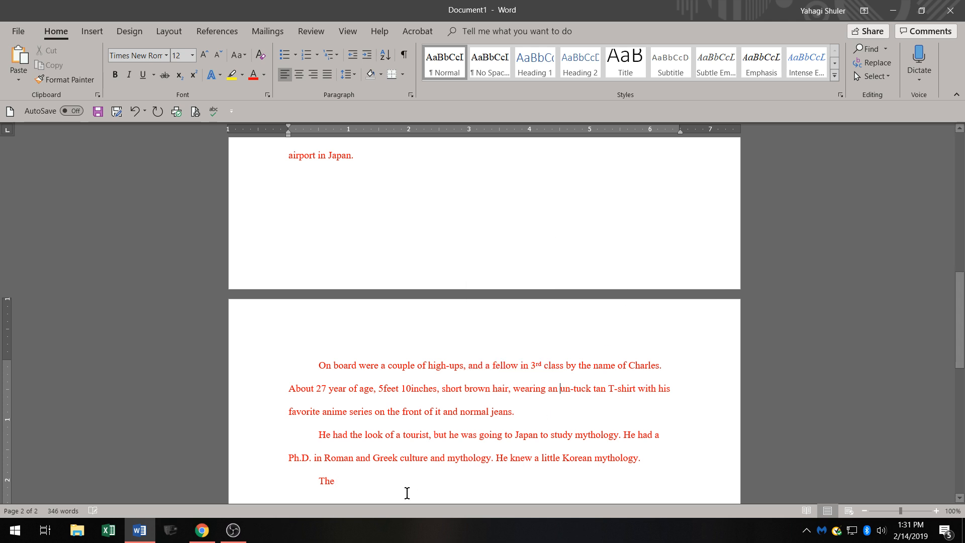
# Continue the new paragraph after "The" with "captain came on over the jumbo jet intercom.".
pyautogui.click(380, 481)
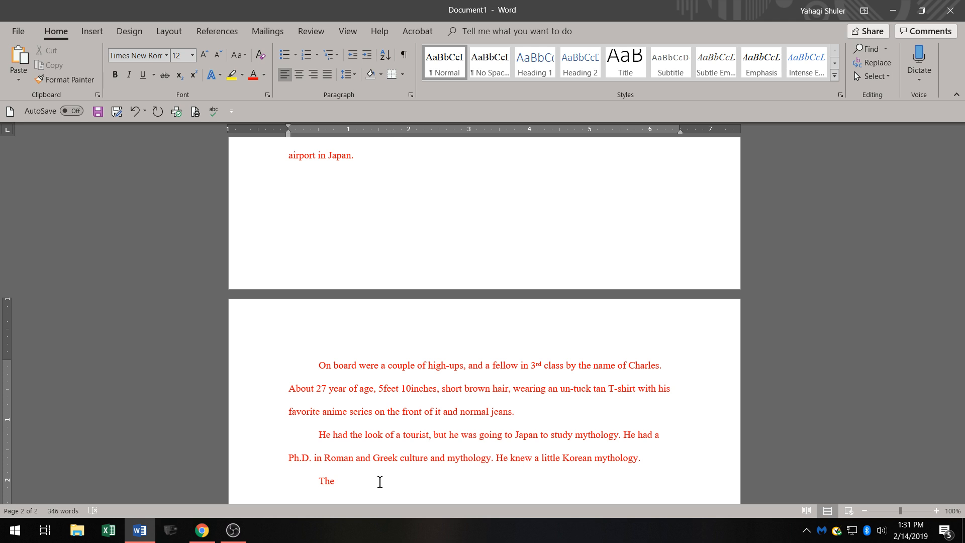
pyautogui.write('captain came on')
pyautogui.write('over')
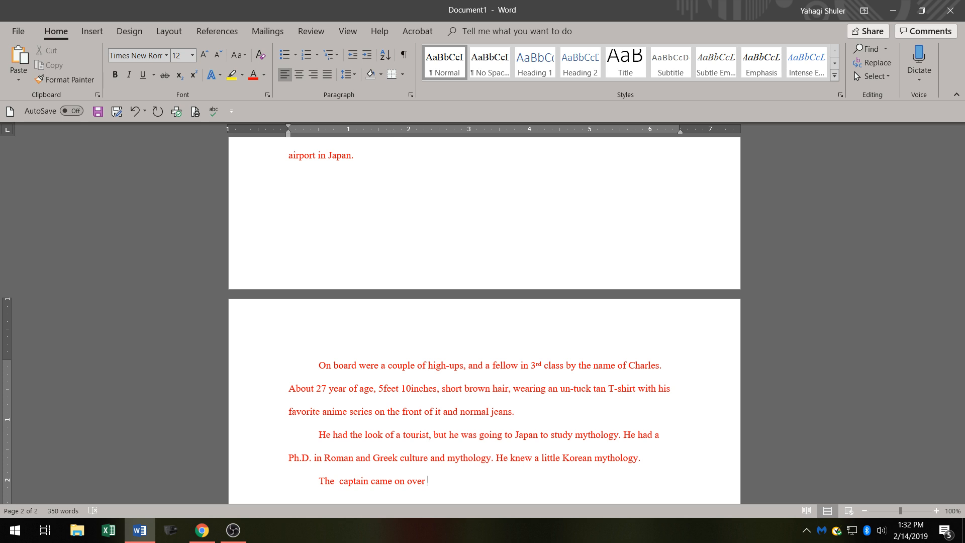
pyautogui.write('the')
pyautogui.write('jumper')
pyautogui.press('BackSpace')
pyautogui.press('BackSpace')
pyautogui.write('bo je')
pyautogui.write('t inner com')
pyautogui.press('BackSpace')
pyautogui.press('BackSpace')
pyautogui.press('BackSpace')
pyautogui.press('BackSpace')
pyautogui.press('BackSpace')
pyautogui.press('BackSpace')
pyautogui.press('BackSpace')
pyautogui.write('tercom .')
# Switch to Chrome, search Google for "intercom" in a new tab, and return to the Word document.
pyautogui.click(201, 530)
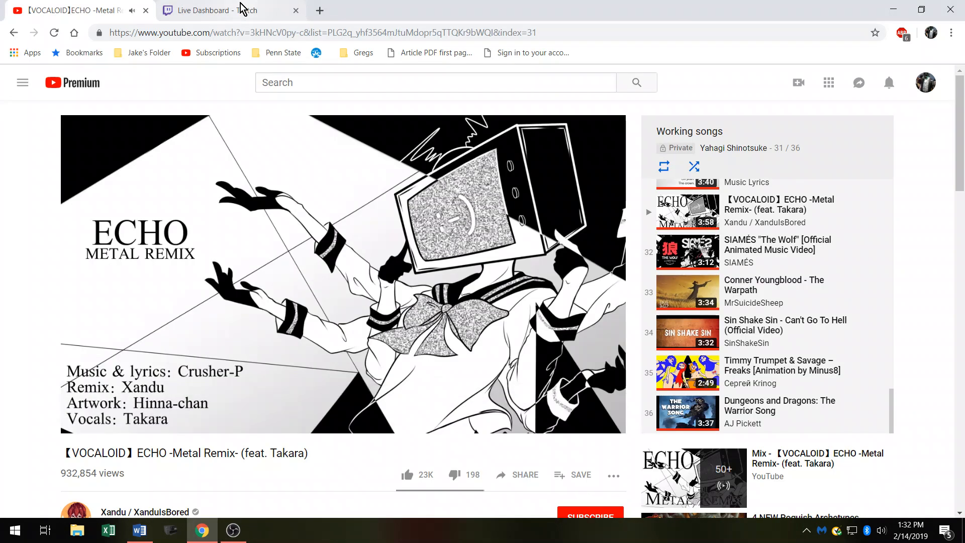
pyautogui.click(244, 10)
pyautogui.click(321, 10)
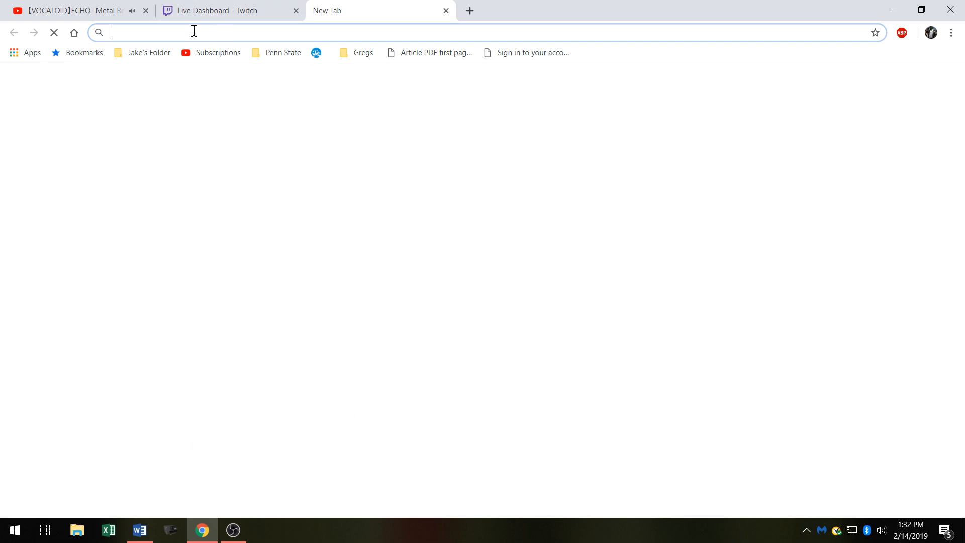
pyautogui.write('inter')
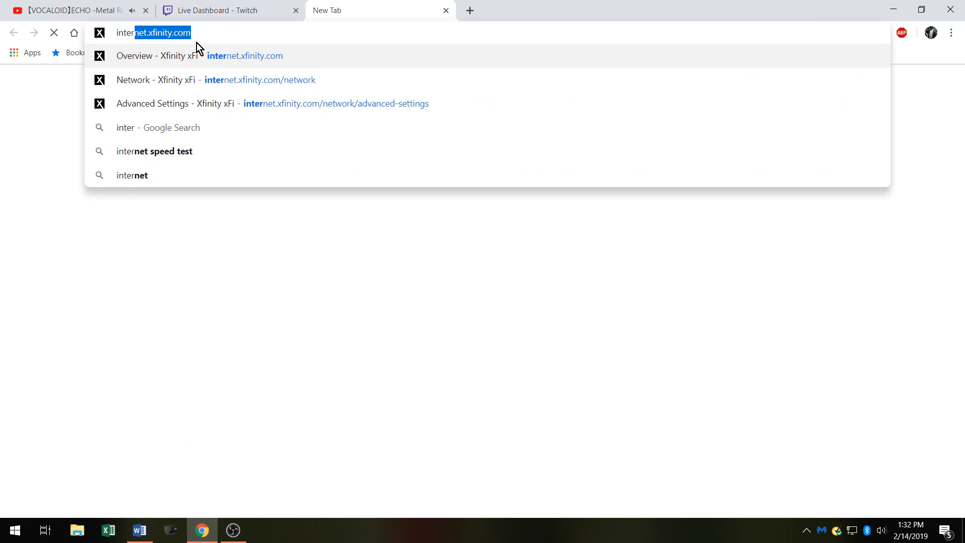
pyautogui.write('com')
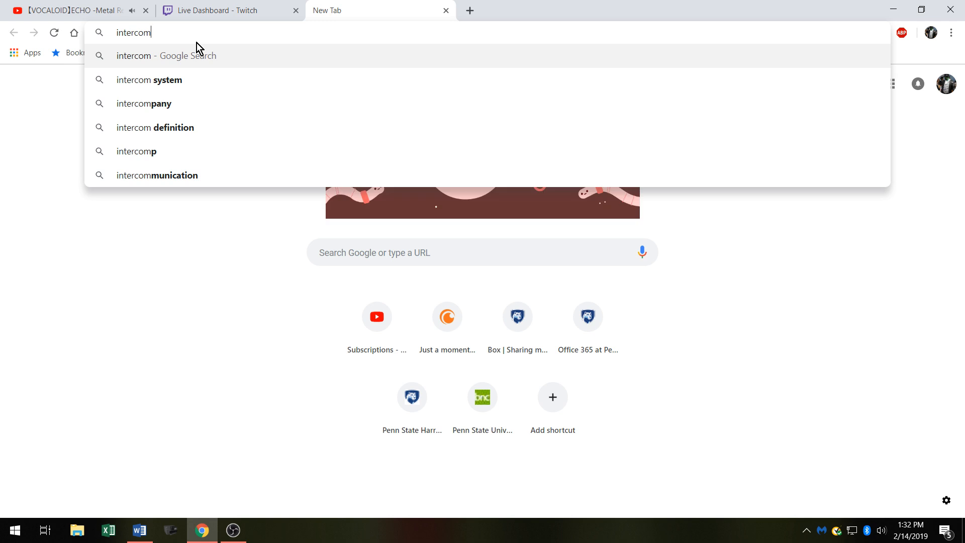
pyautogui.press('Return')
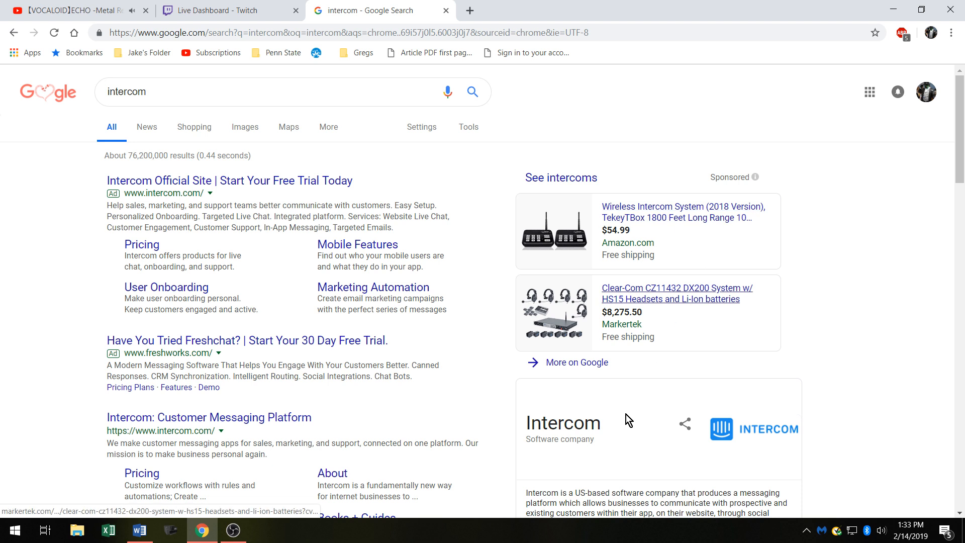
pyautogui.click(140, 530)
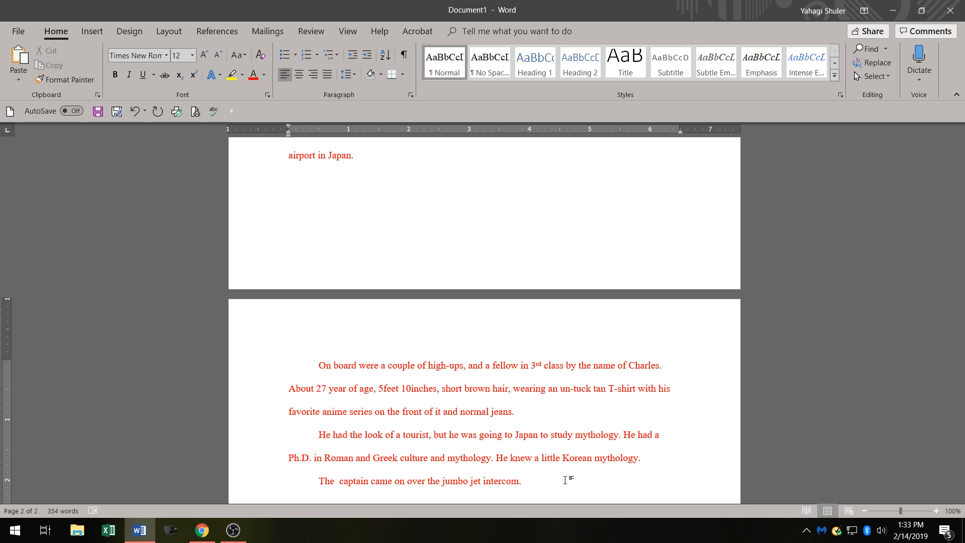
# Begin the next sentence with "He" and remove the extra space between "The" and "captain".
pyautogui.write('He')
pyautogui.click(347, 481)
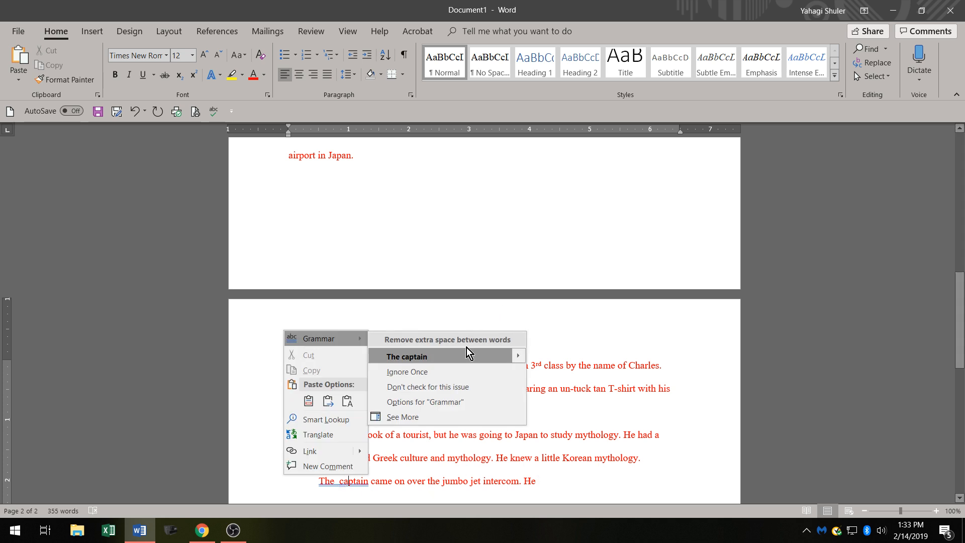
pyautogui.click(458, 355)
# Continue after "He" with: said “Hello, this is your captain speaking.
pyautogui.click(540, 475)
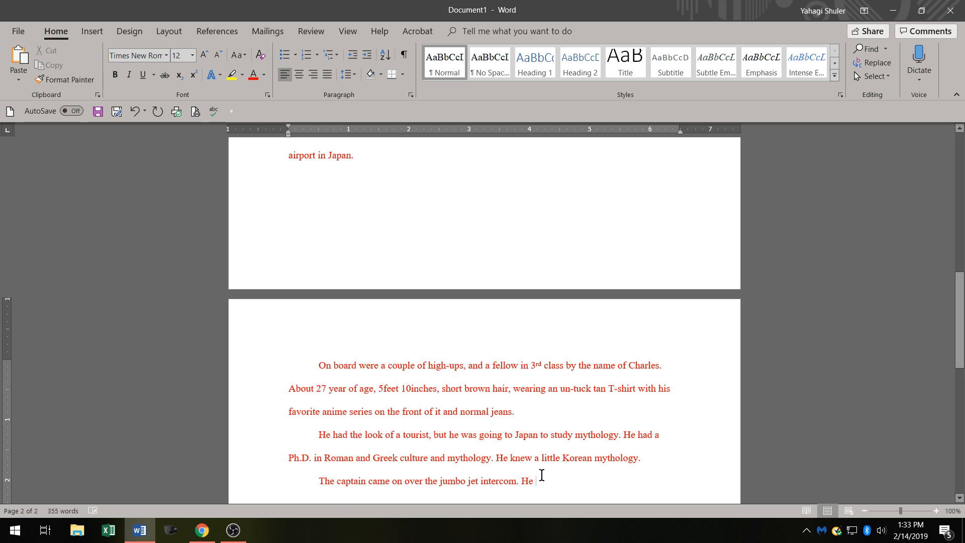
pyautogui.write('said ')
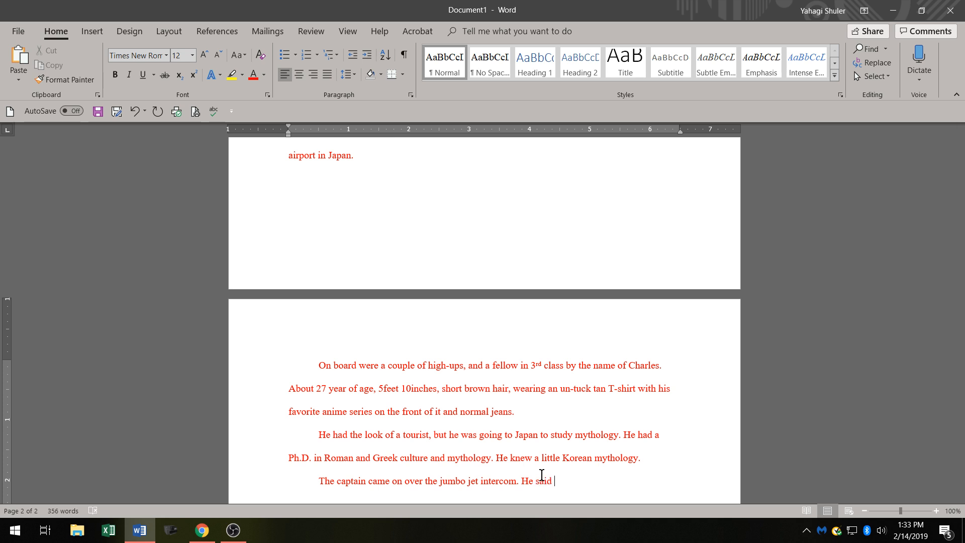
pyautogui.write('"')
pyautogui.write('Hello')
pyautogui.press('BackSpace')
pyautogui.write(', this is your captain')
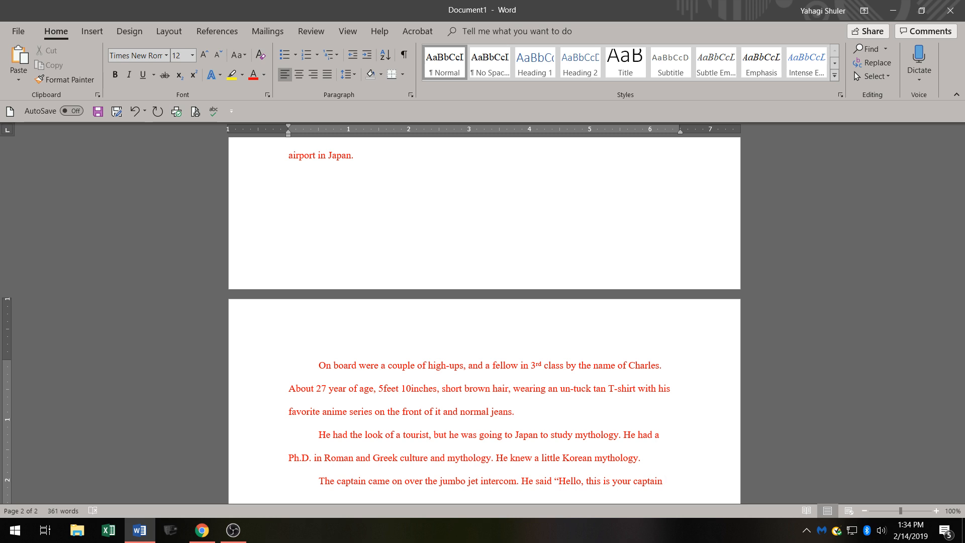
pyautogui.write('speaking')
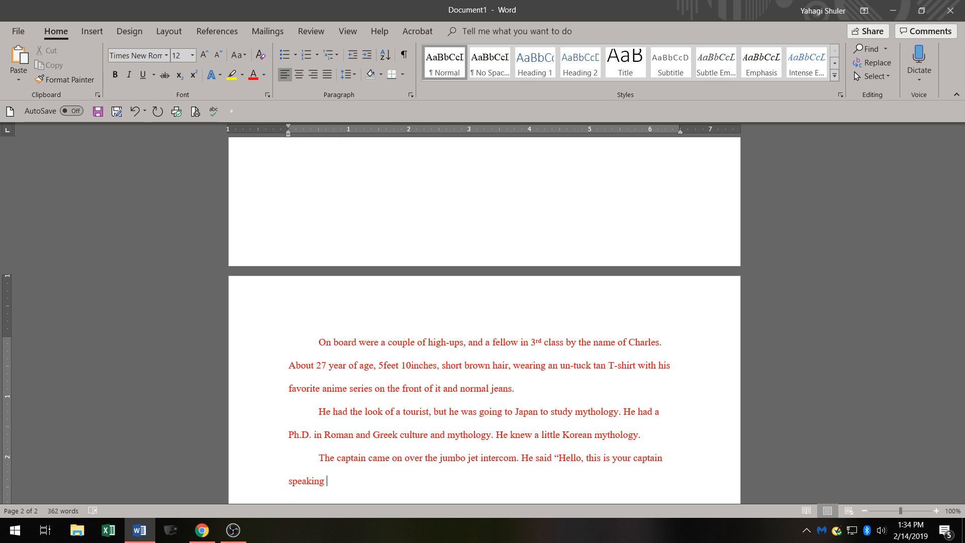
# End the greeting with a period and continue the speech with "We are passing over the middle of The Dragon's".
pyautogui.press('BackSpace')
pyautogui.write('. We are passing over thr')
pyautogui.press('BackSpace')
pyautogui.write('e')
pyautogui.write('middle ')
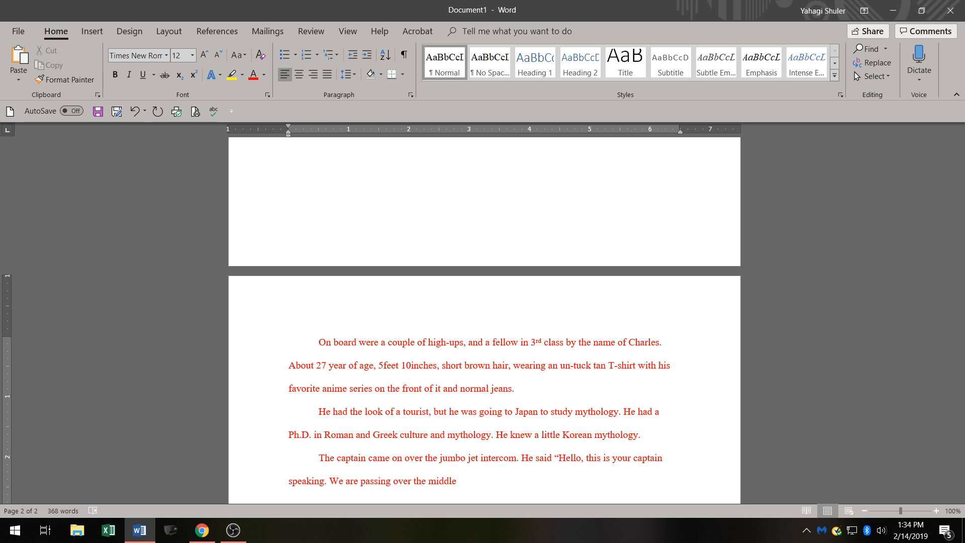
pyautogui.write('og')
pyautogui.press('BackSpace')
pyautogui.write('f')
pyautogui.write(' The ')
pyautogui.write('Dr')
pyautogui.write('a')
pyautogui.write('gon ')
pyautogui.write("'s")
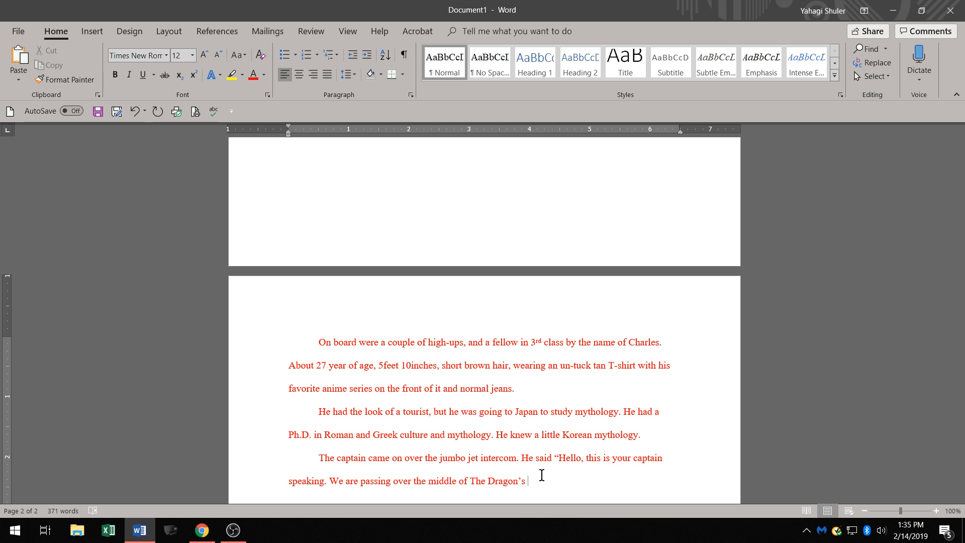
# Complete the place name after "The Dragon's" with "Triangle".
pyautogui.write('Tris')
pyautogui.press('BackSpace')
pyautogui.write('amgle')
pyautogui.press('BackSpace')
pyautogui.press('BackSpace')
pyautogui.press('BackSpace')
pyautogui.press('BackSpace')
pyautogui.write('nglr')
pyautogui.press('BackSpace')
pyautogui.write('e')
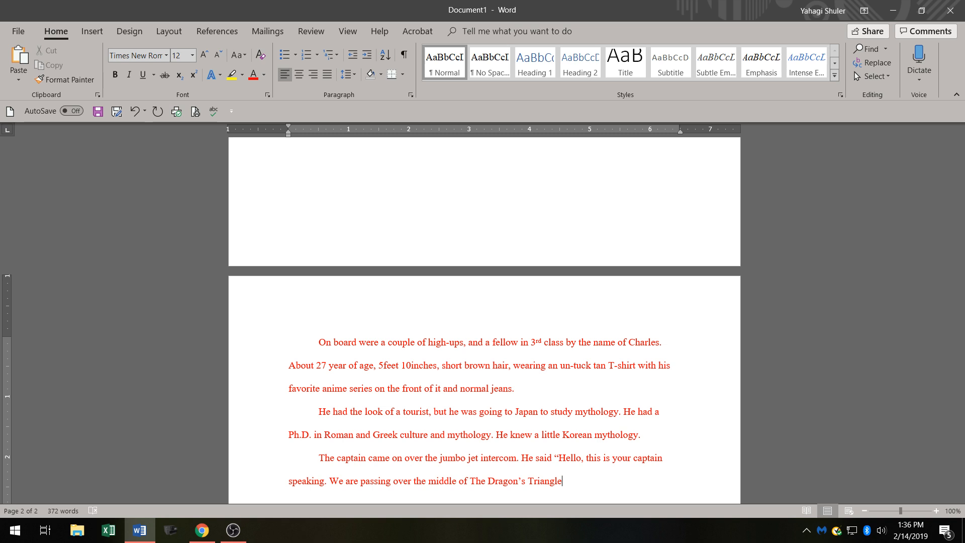
# Finish the captain's speech with "as I speak. . ." and a closing quotation mark.
pyautogui.write('s ')
pyautogui.write('s I speak')
pyautogui.write('. . .')
pyautogui.write('At the')
pyautogui.press('BackSpace')
pyautogui.press('BackSpace')
pyautogui.press('BackSpace')
pyautogui.press('BackSpace')
pyautogui.press('BackSpace')
pyautogui.press('BackSpace')
pyautogui.press('BackSpace')
pyautogui.press('BackSpace')
pyautogui.press('BackSpace')
pyautogui.write('"')
# Add "At that moment," followed by the 3rd class passenger's name and "looked up at the sky".
pyautogui.write(' At that')
pyautogui.write(' moment ')
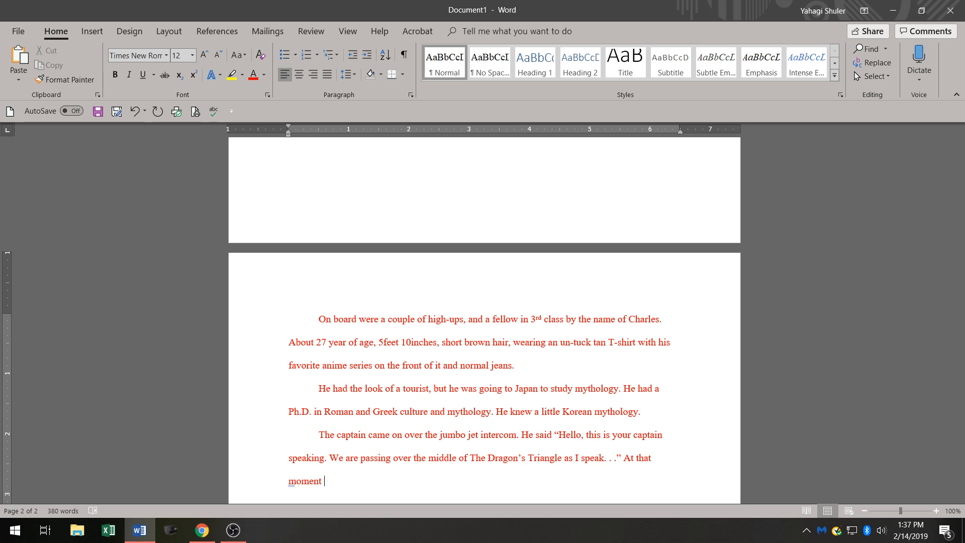
pyautogui.write(', Charles looked up at the sky')
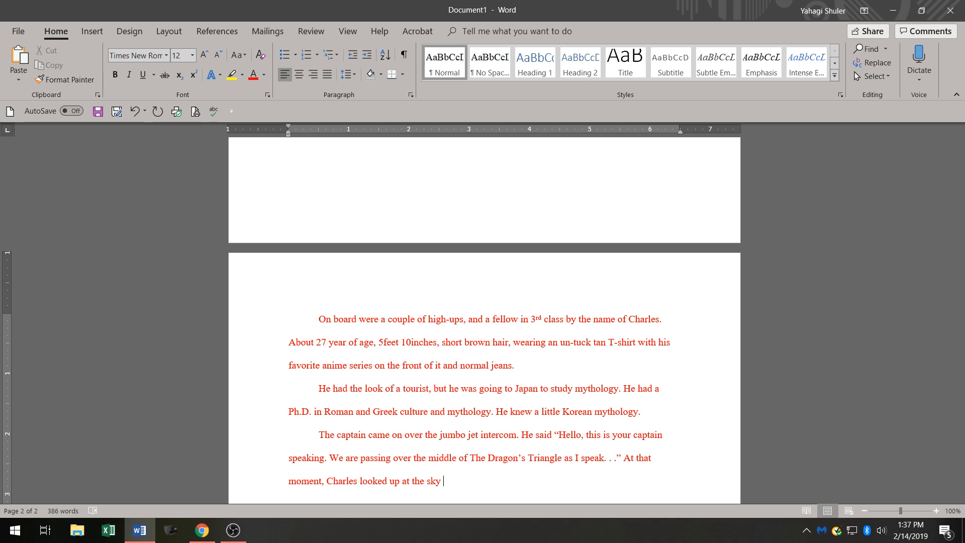
# Finish the sentence with "and thought he saw a snake looking creatures." and begin the next one with "He".
pyautogui.write(' and thought he saw a snake looking ')
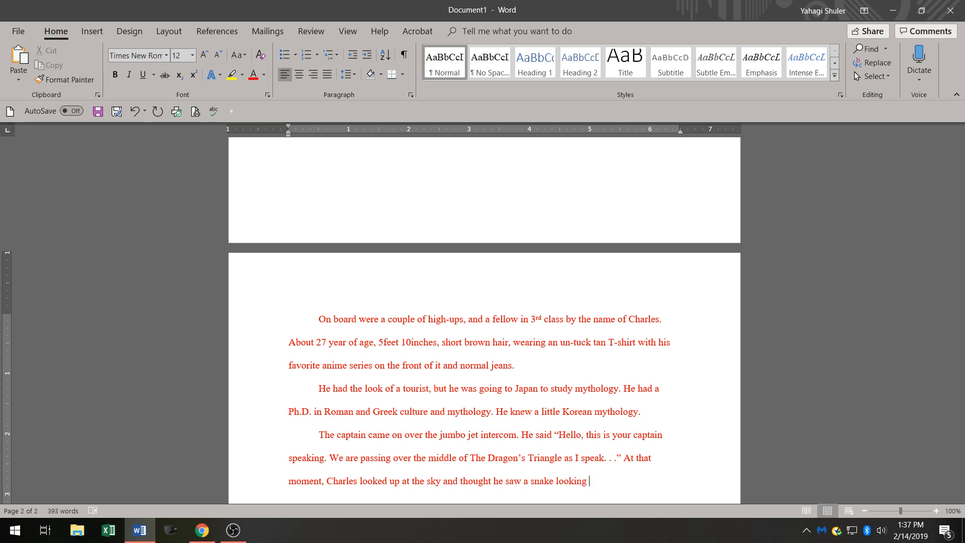
pyautogui.write('creatures')
pyautogui.write('. He')
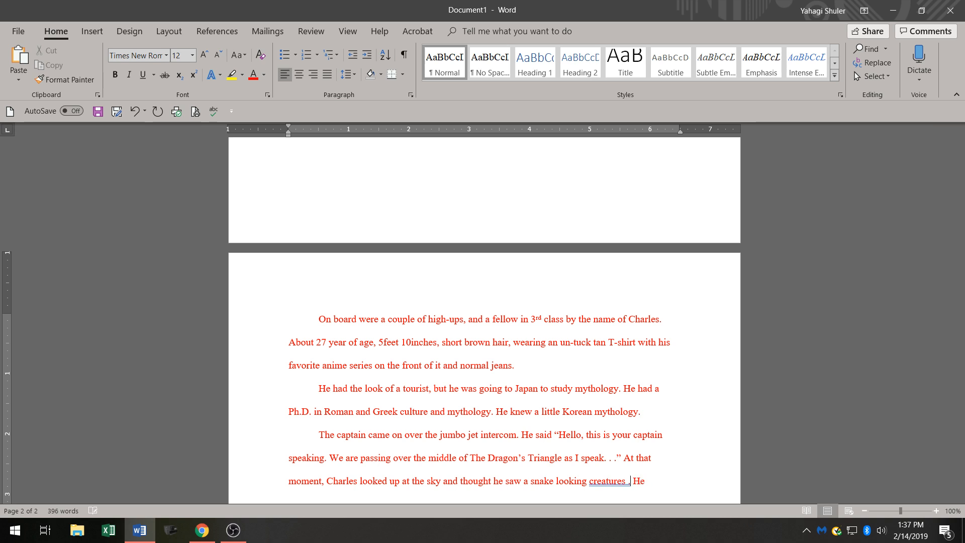
pyautogui.press('BackSpace')
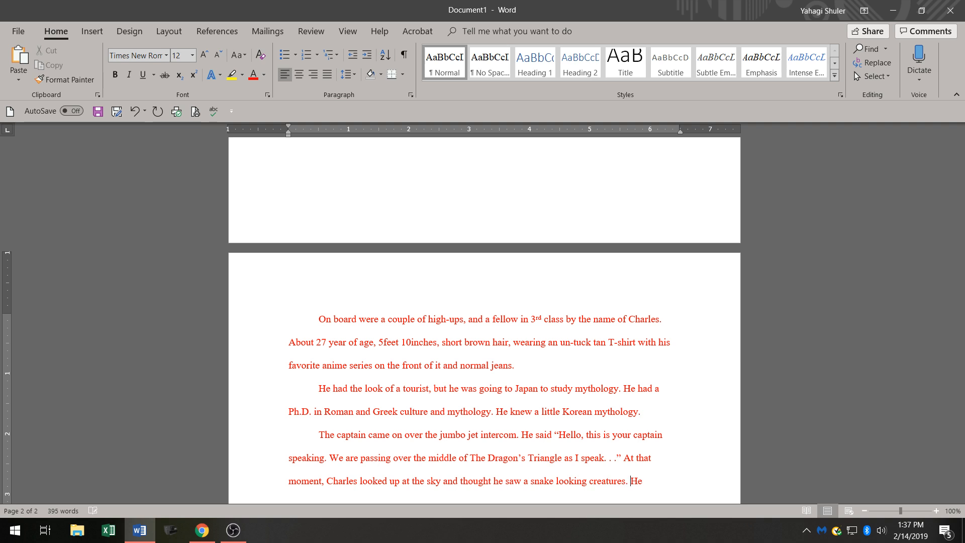
pyautogui.press('End')
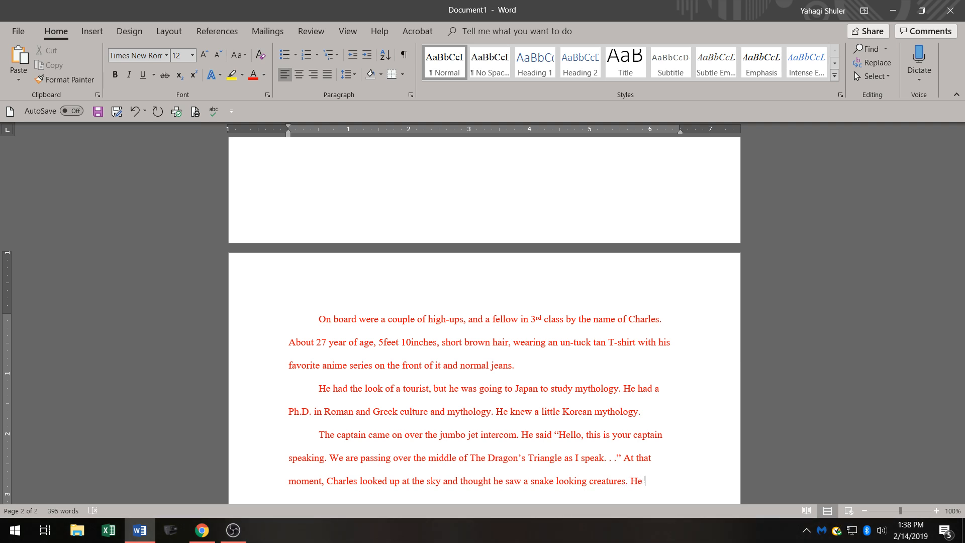
# Continue the sentence after "He" with "rub his eyes and looked again, it was gone.".
pyautogui.write('rub his')
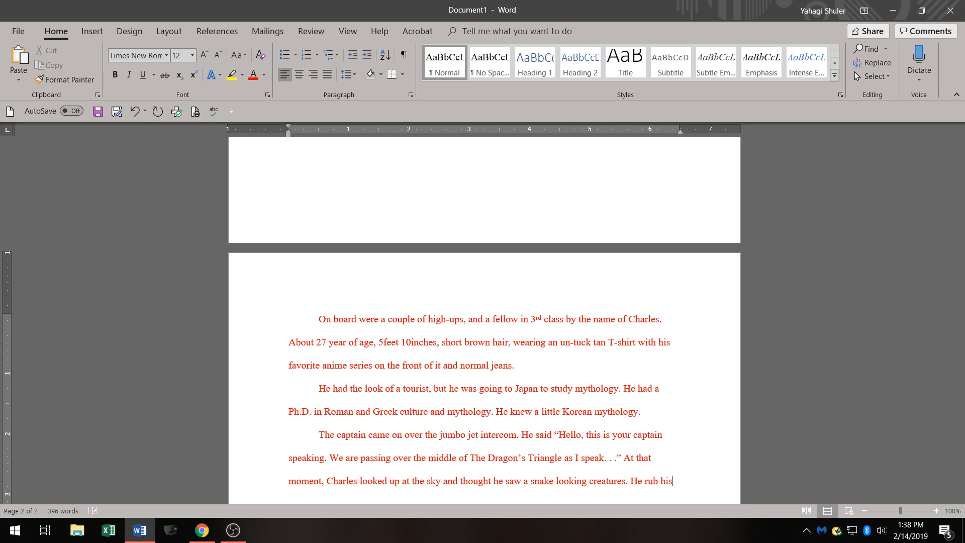
pyautogui.write(' ey')
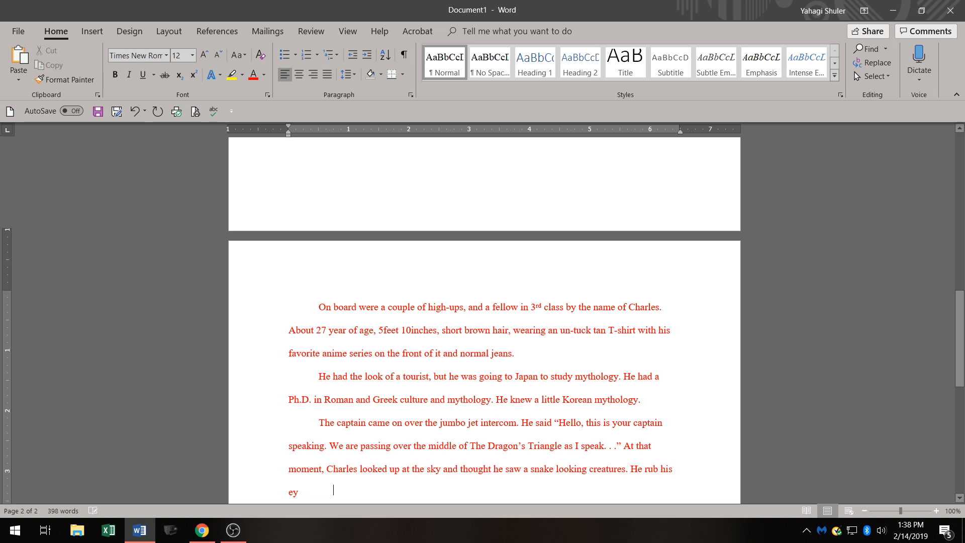
pyautogui.write('es and ')
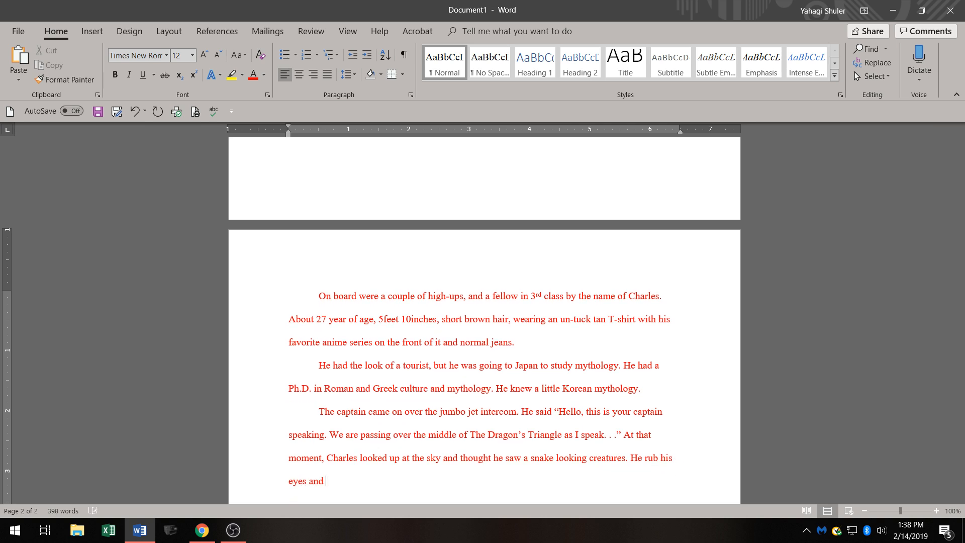
pyautogui.write('looked again')
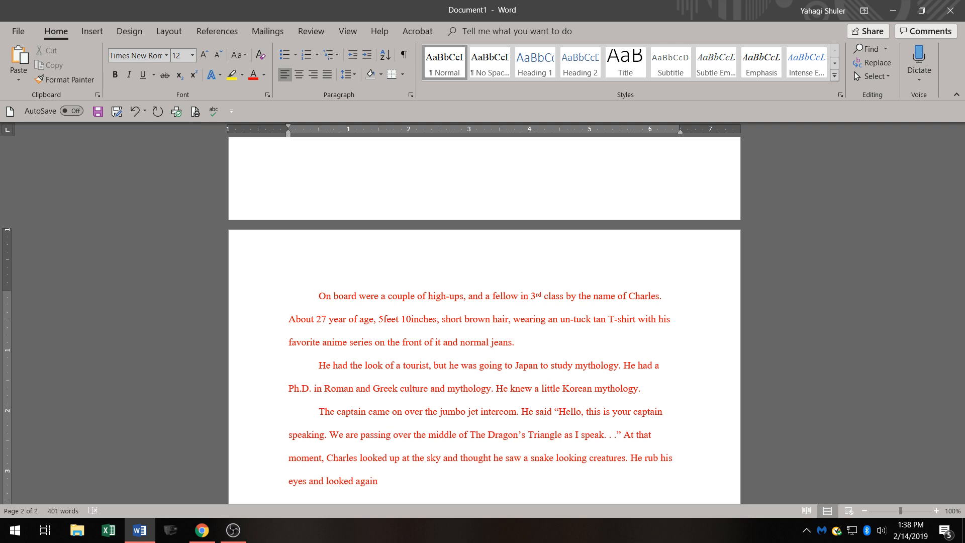
pyautogui.write(', it was gone.')
# Add "Then, like something from the Twilight" and correct the flagged "rub" to "rubs".
pyautogui.write('Then')
pyautogui.write(', like something ')
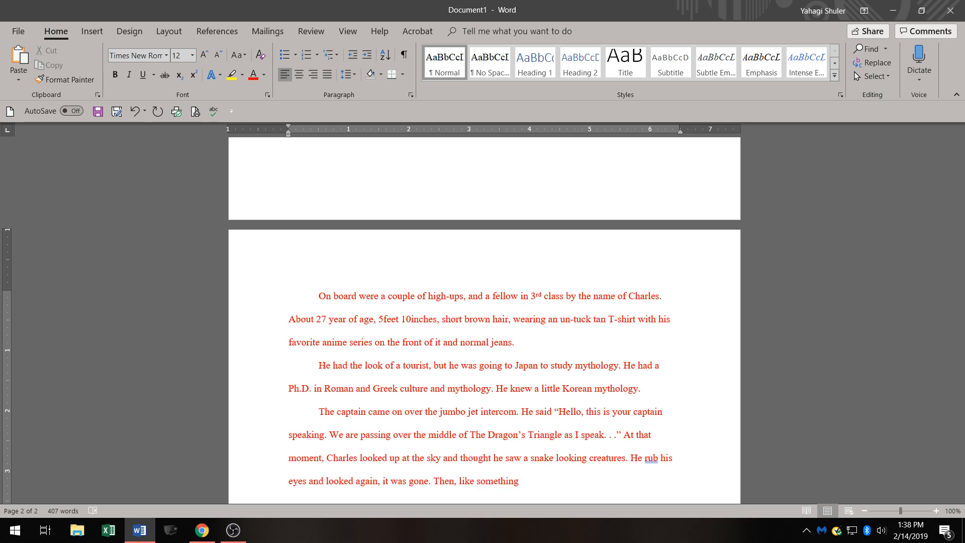
pyautogui.write('from the T')
pyautogui.write('wilight')
pyautogui.rightClick(650, 459)
pyautogui.click(753, 331)
# Continue after "Twilight" with "Zone, all the engines on the jet burst into flames." and begin the next sentence with "The".
pyautogui.click(597, 484)
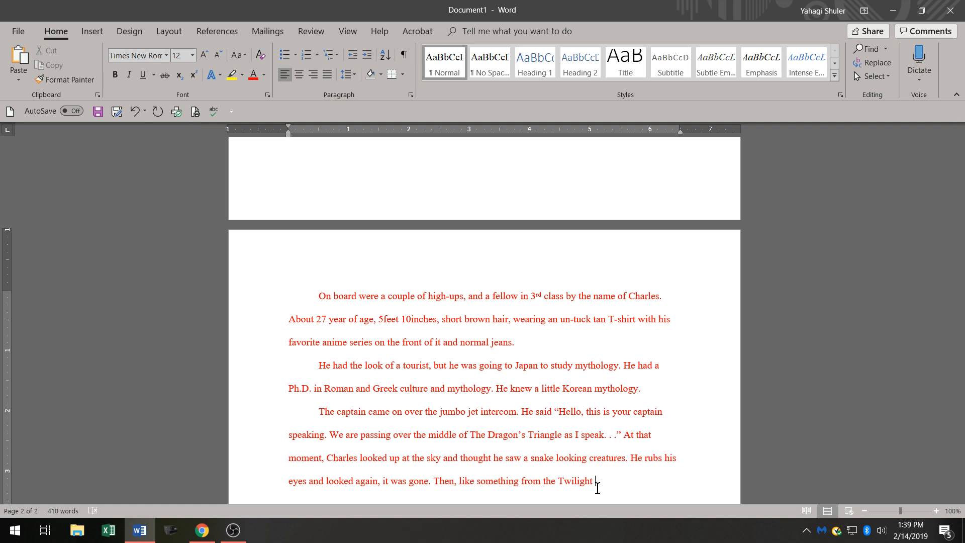
pyautogui.write('Zone ')
pyautogui.write(', ')
pyautogui.write('a')
pyautogui.write('ll the ')
pyautogui.write('engines')
pyautogui.write('on ')
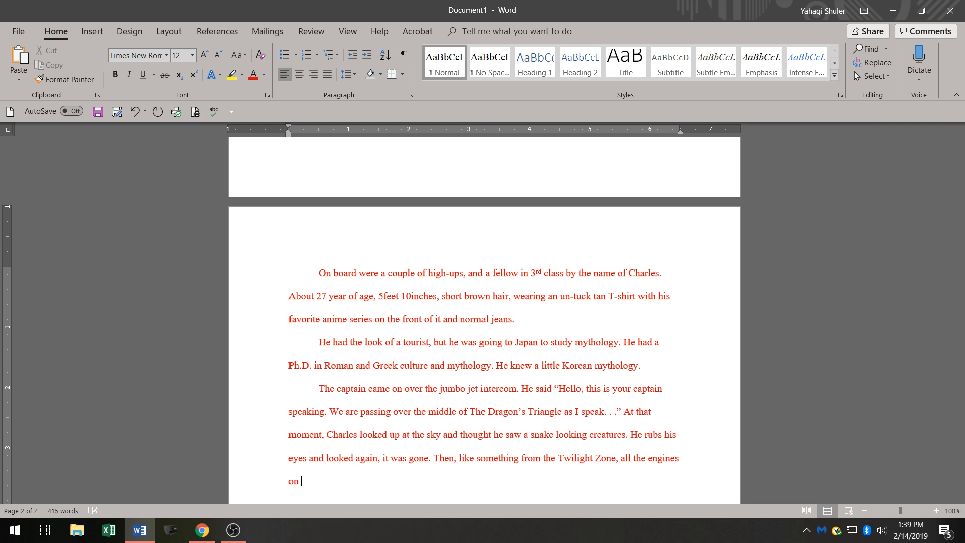
pyautogui.write('the jet burst into flames. The ')
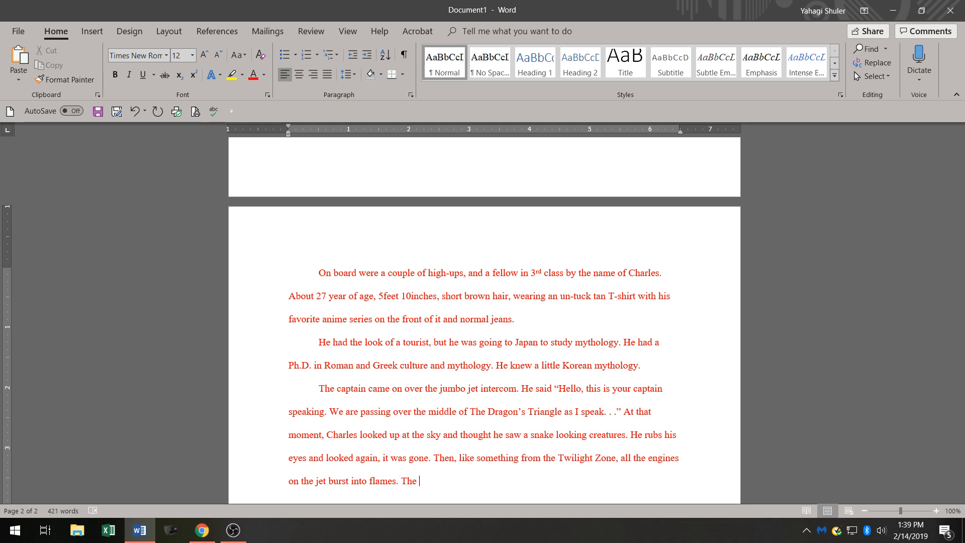
# Continue the sentence after "The" with "plane glided for a minute or two, then fell like a rock".
pyautogui.write('plane glide d fo')
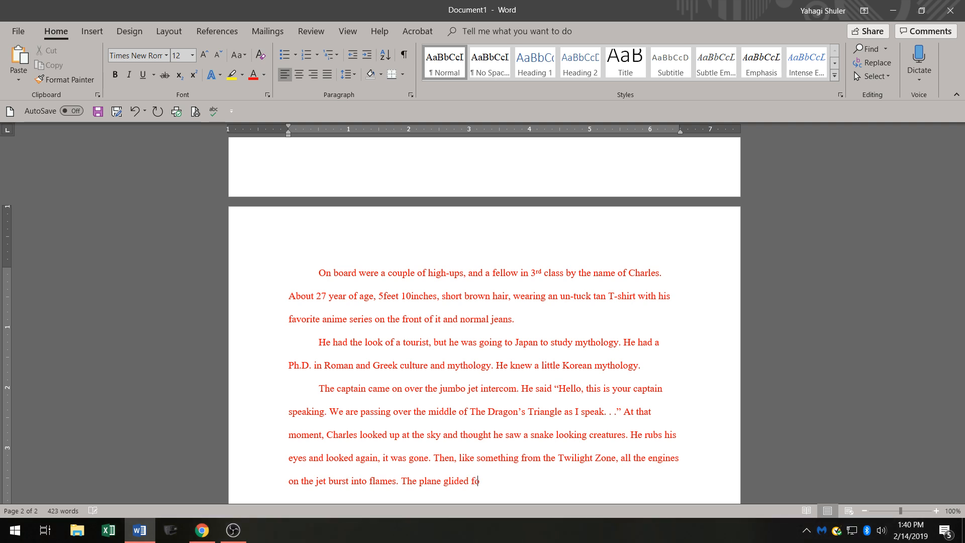
pyautogui.write('r a minute ')
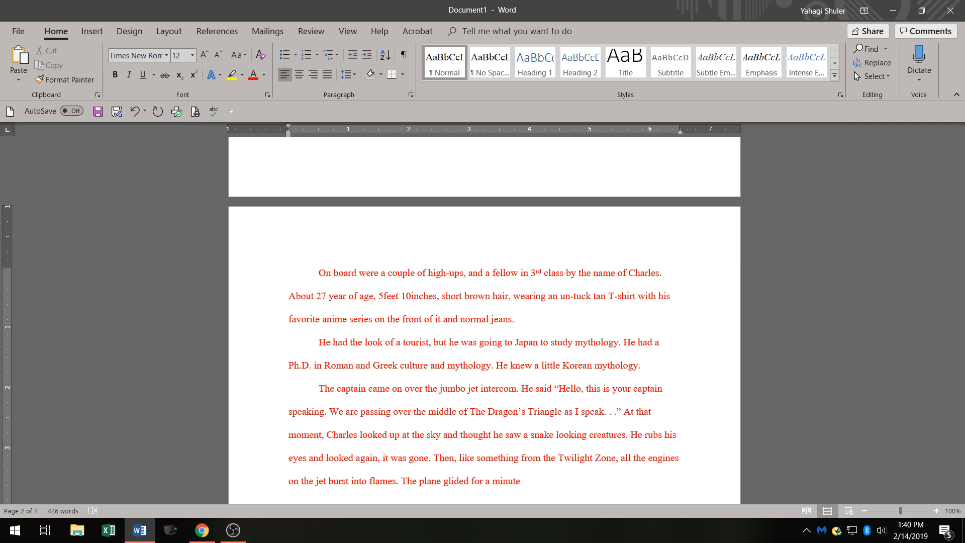
pyautogui.write('of')
pyautogui.press('BackSpace')
pyautogui.press('BackSpace')
pyautogui.write('r two , then fell like a rockl')
pyautogui.press('BackSpace')
# End the sentence after "rock" and begin the next one with "The force of wind".
pyautogui.write('. The ')
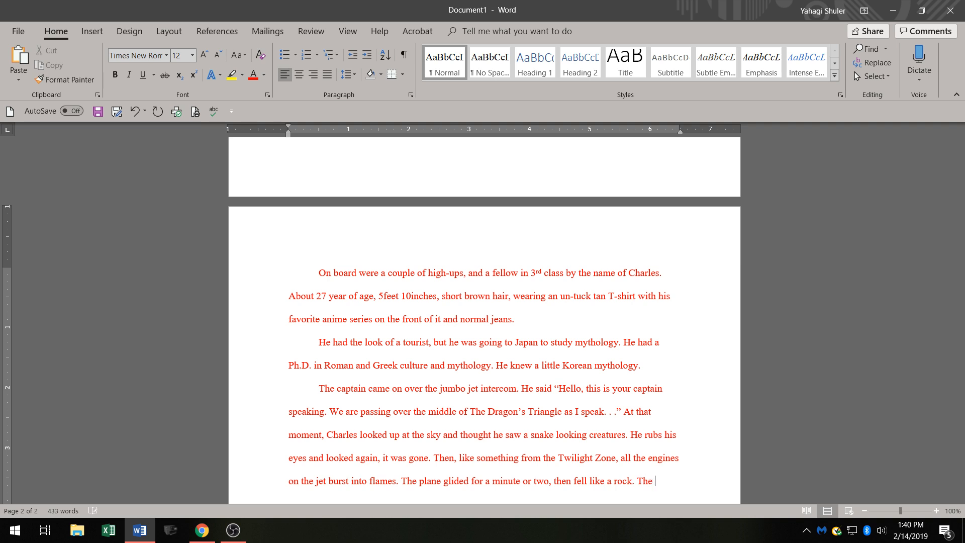
pyautogui.write('force ')
pyautogui.write('of')
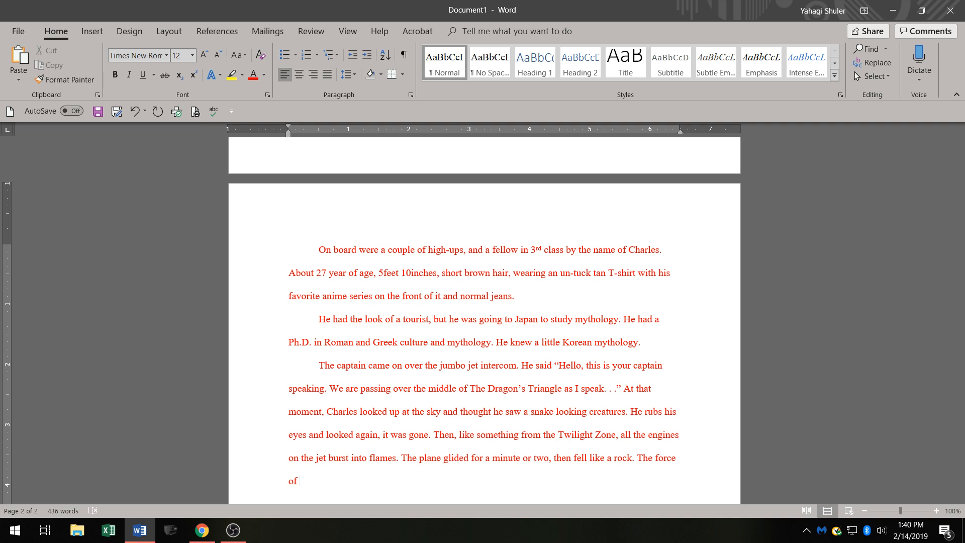
pyautogui.write('wind')
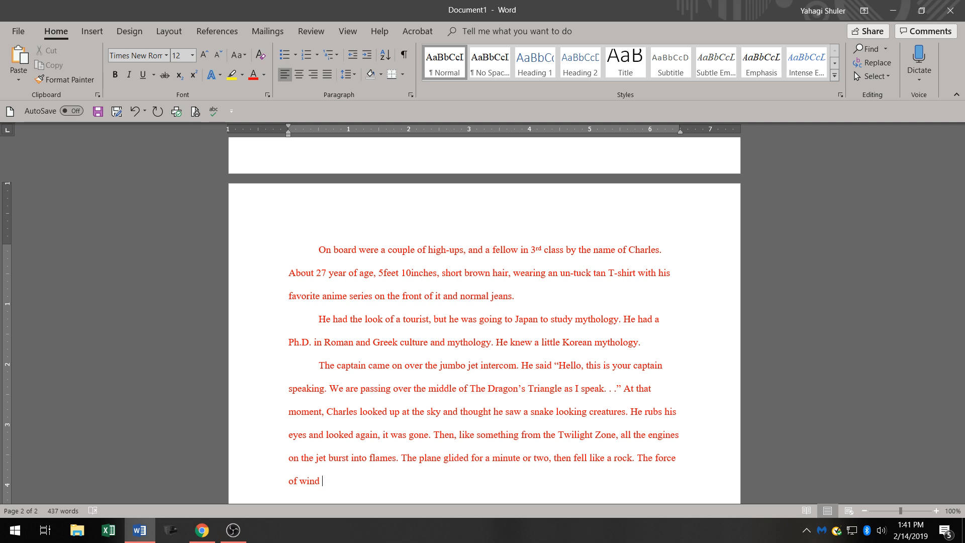
# Continue the sentence after "wind" with "was so great that the wings".
pyautogui.write(' was so great')
pyautogui.write('tht the')
pyautogui.press('BackSpace')
pyautogui.press('BackSpace')
pyautogui.press('BackSpace')
pyautogui.press('BackSpace')
pyautogui.press('BackSpace')
pyautogui.write('at the wings ')
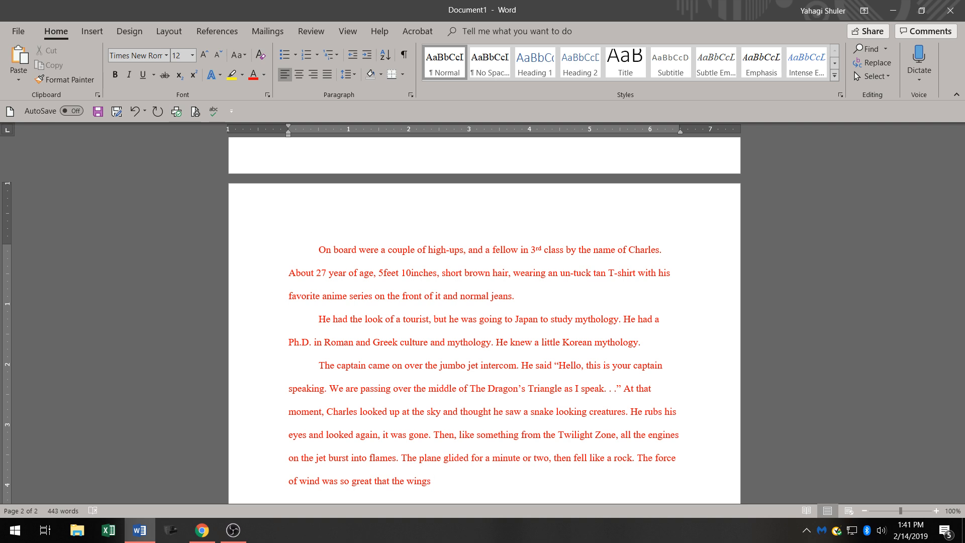
# Finish the sentence after "wings" with "were ripped off.", correcting the misspelled "ript".
pyautogui.write('were')
pyautogui.write('ript')
pyautogui.write('off')
pyautogui.write(',')
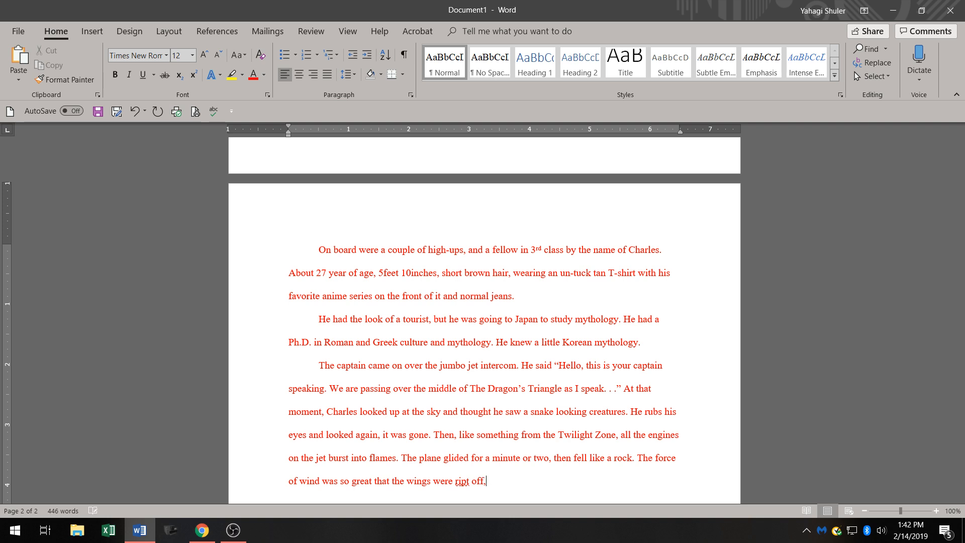
pyautogui.press('BackSpace')
pyautogui.press('Left')
pyautogui.press('Left')
pyautogui.press('BackSpace')
pyautogui.write('ped')
pyautogui.press('Right')
pyautogui.hotkey('ctrl', 't')
pyautogui.write('he pl')
pyautogui.press('BackSpace')
pyautogui.press('BackSpace')
pyautogui.press('BackSpace')
pyautogui.press('BackSpace')
pyautogui.press('BackSpace')
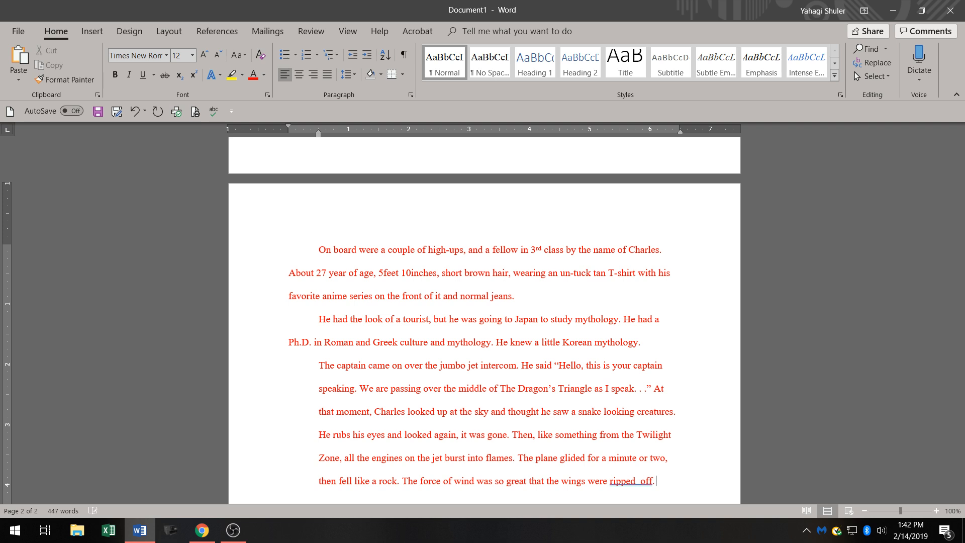
# Remove the extra space before "off" and add "Then, because of no wings, the plane" after that sentence.
pyautogui.press('BackSpace')
pyautogui.press('BackSpace')
pyautogui.write('Then')
pyautogui.press('BackSpace')
pyautogui.write('n, becua')
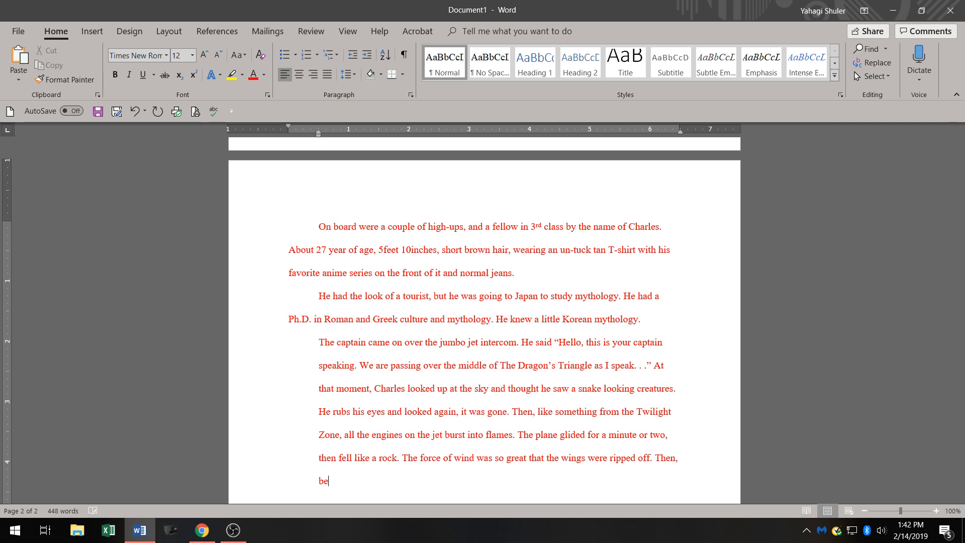
pyautogui.write('se')
pyautogui.write('of no wings')
pyautogui.press('BackSpace')
pyautogui.write(', the')
pyautogui.write('plane ')
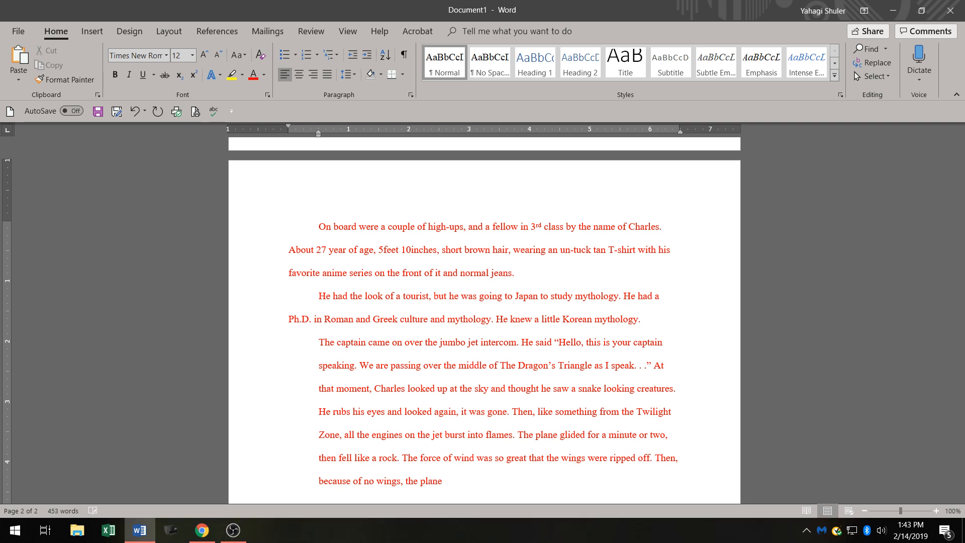
# Continue after "the plane" with "went into a nose dive." and begin the next sentence with "It hit".
pyautogui.write('went')
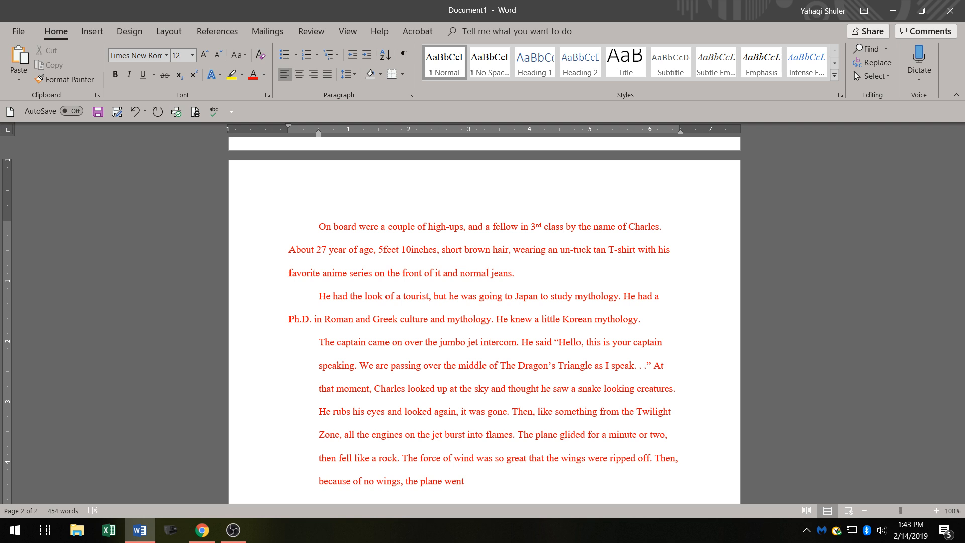
pyautogui.write('nto a nose dive .')
pyautogui.press('BackSpace')
pyautogui.press('BackSpace')
pyautogui.press('BackSpace')
pyautogui.write('. IT h')
pyautogui.press('BackSpace')
pyautogui.press('BackSpace')
pyautogui.press('BackSpace')
pyautogui.write('t hit')
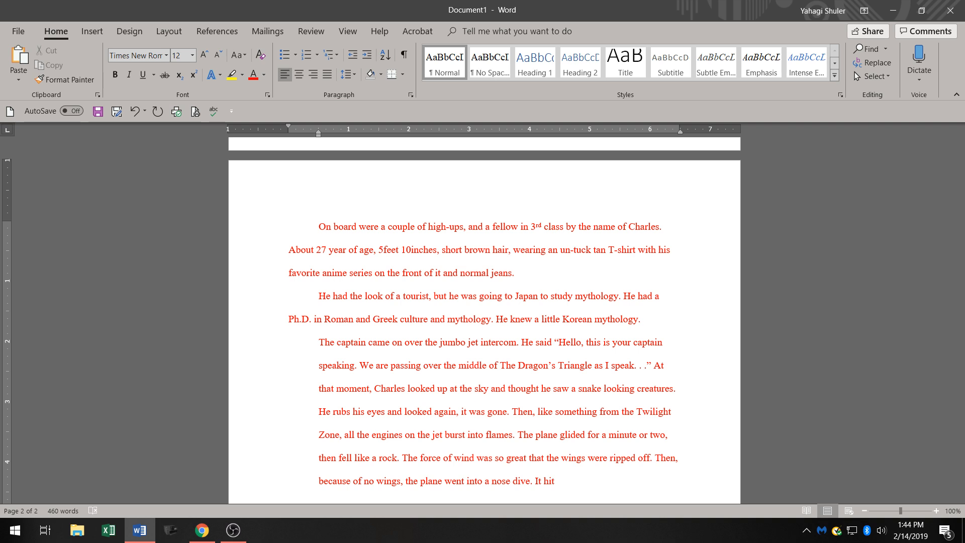
# Continue the sentence after "It hit" with "the water with a thud".
pyautogui.write('the')
pyautogui.write('water')
pyautogui.write('a')
pyautogui.press('BackSpace')
pyautogui.write('with then')
pyautogui.press('BackSpace')
pyautogui.press('BackSpace')
pyautogui.press('BackSpace')
pyautogui.press('BackSpace')
pyautogui.press('BackSpace')
pyautogui.write('a thud')
# Continue the sentence after "thud" with ", and a big splash".
pyautogui.write(', and the')
pyautogui.press('BackSpace')
pyautogui.press('BackSpace')
pyautogui.press('BackSpace')
pyautogui.write('a ')
pyautogui.write('bigh')
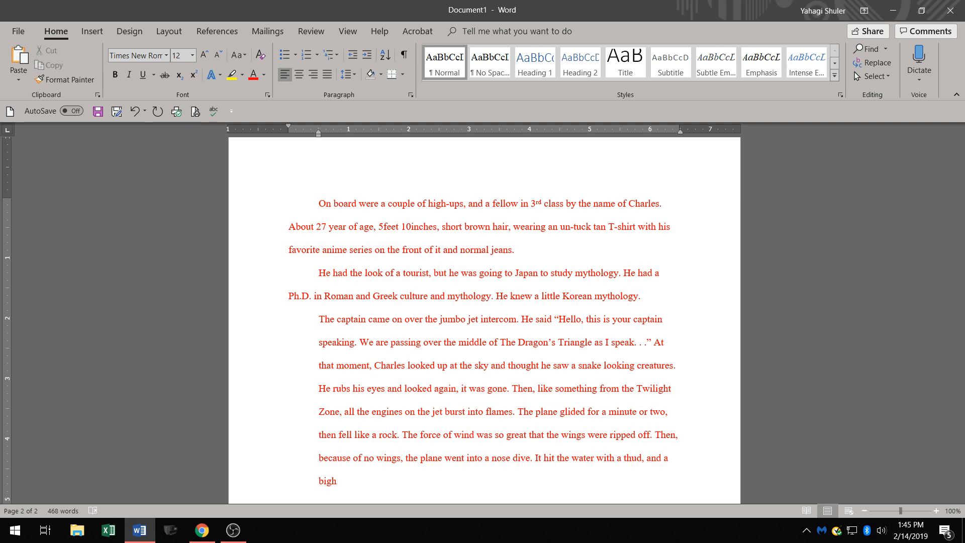
pyautogui.press('BackSpace')
pyautogui.write('splash')
# Extend the sentence after "splash" with "; at that moment the plane".
pyautogui.write('; ar')
pyautogui.press('BackSpace')
pyautogui.write('t the')
pyautogui.write('moment the')
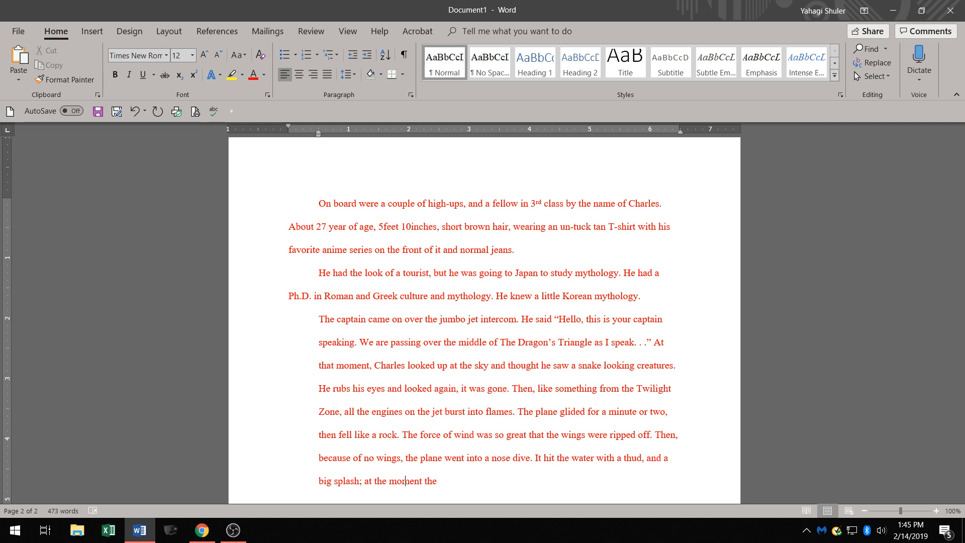
pyautogui.press('BackSpace')
pyautogui.write('at')
pyautogui.write('plane')
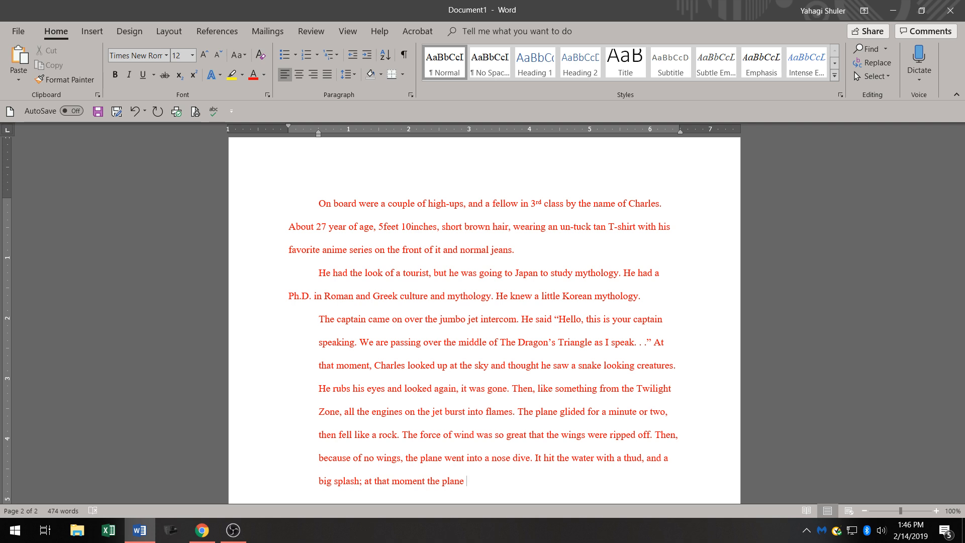
# Remove the hanging indent from the paragraph about the captain so its wrapped lines start at the page margin again.
pyautogui.scroll(2, 483, 338)
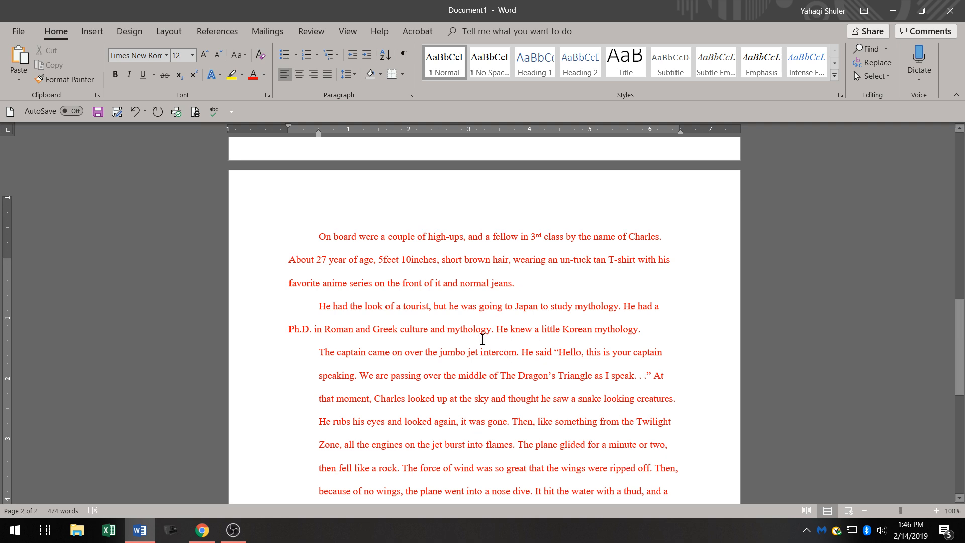
pyautogui.scroll(-2, 315, 387)
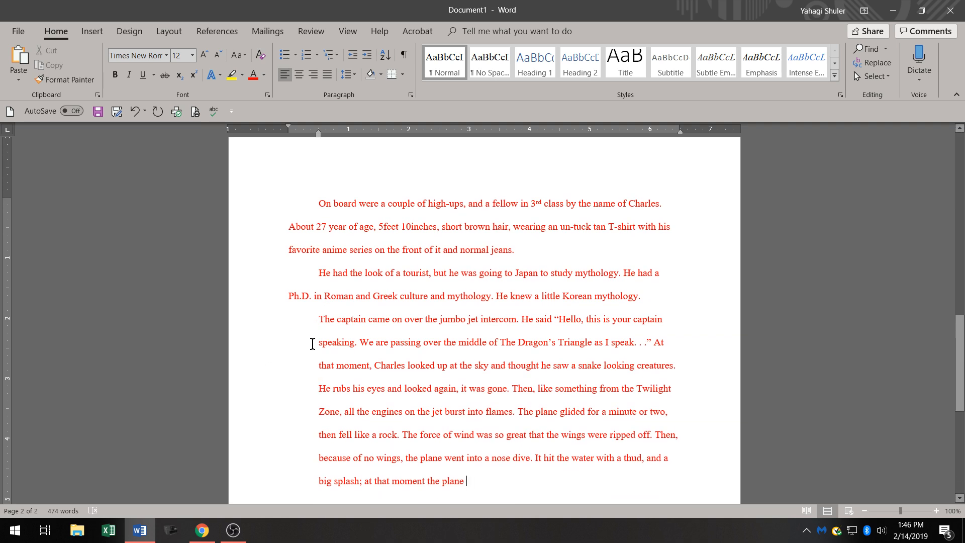
pyautogui.moveTo(313, 343); pyautogui.dragTo(565, 482)
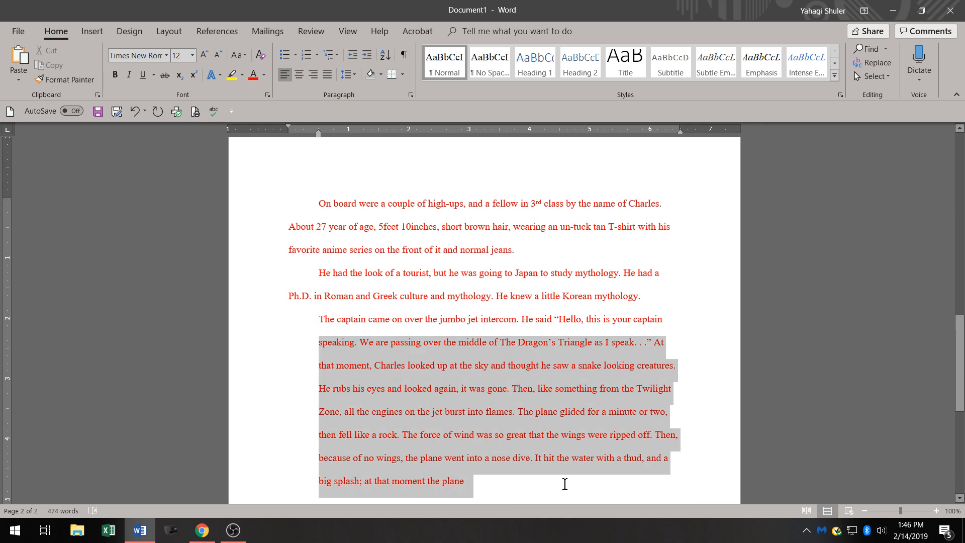
pyautogui.moveTo(320, 134)
pyautogui.mouseDown()
pyautogui.moveTo(275, 147)
pyautogui.moveTo(319, 147)
pyautogui.moveTo(302, 137)
pyautogui.moveTo(317, 133)
pyautogui.mouseUp()
pyautogui.doubleClick(320, 132)
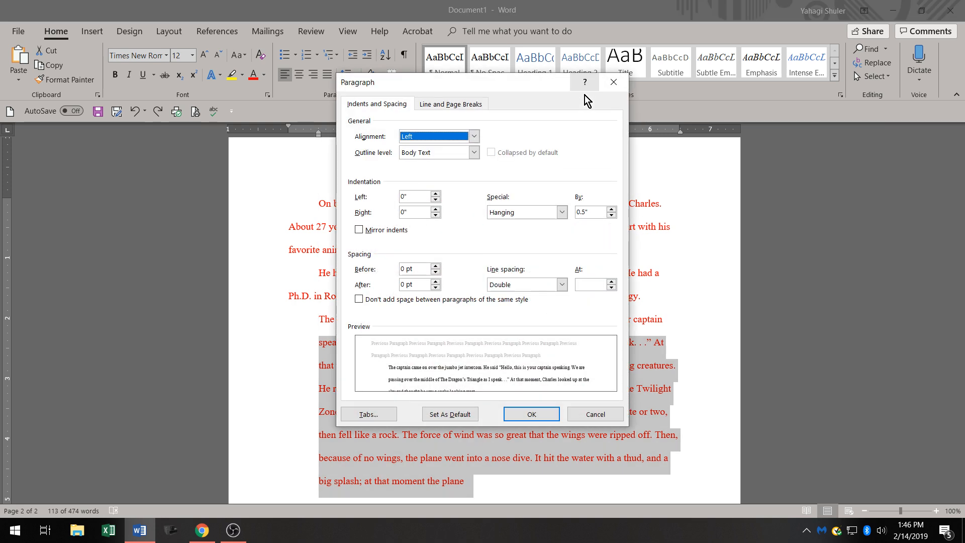
pyautogui.click(614, 81)
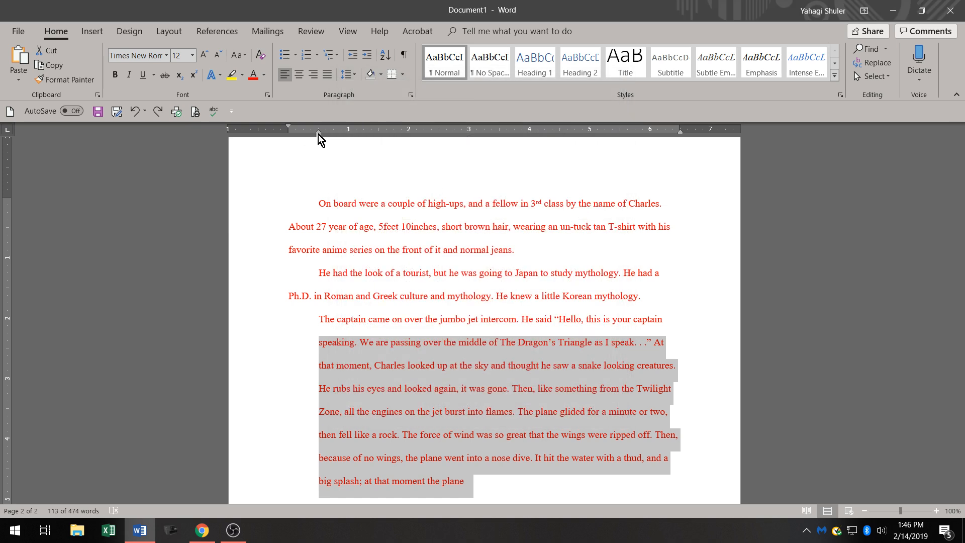
pyautogui.moveTo(318, 134); pyautogui.dragTo(289, 136)
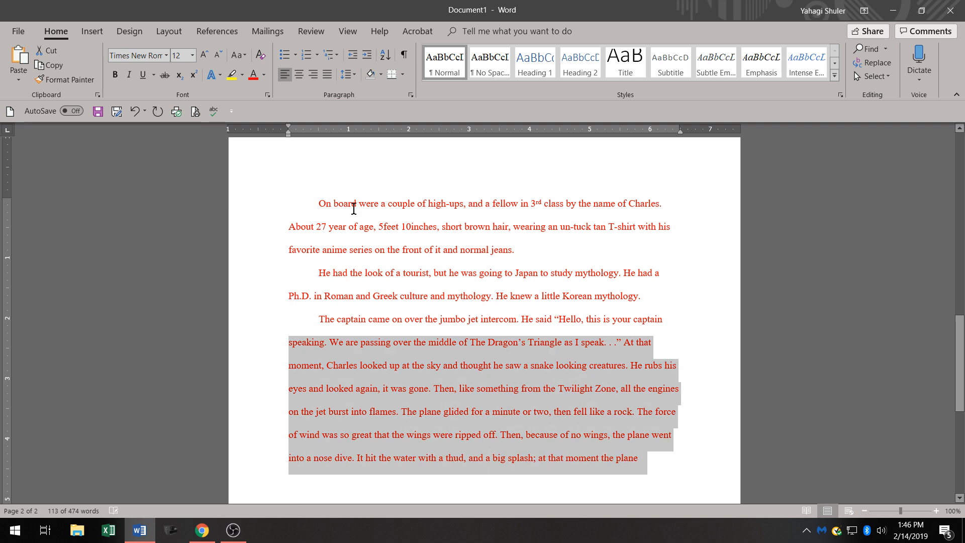
pyautogui.click(678, 462)
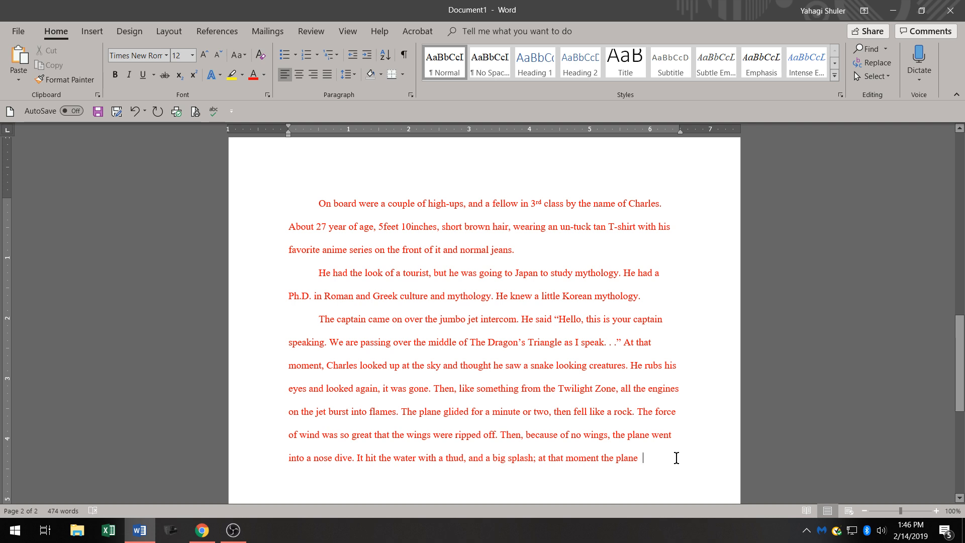
# Replace "that" with "the" before "moment" in the last sentence and return to the end of the text.
pyautogui.press('BackSpace')
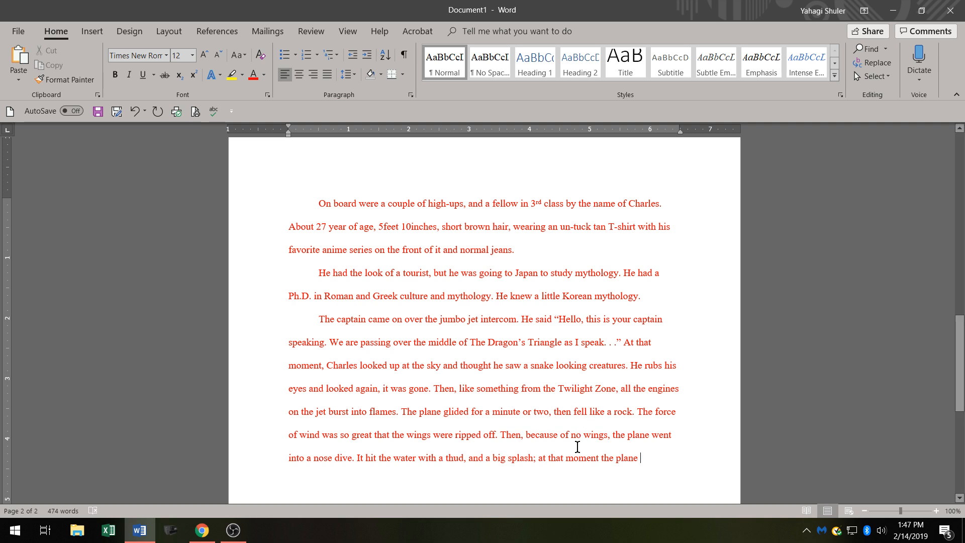
pyautogui.doubleClick(559, 458)
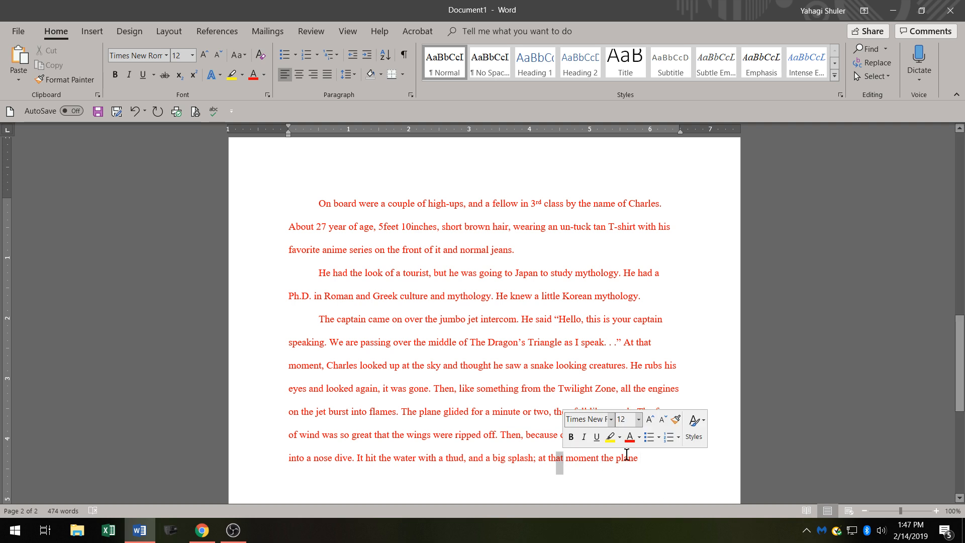
pyautogui.write('the')
pyautogui.click(636, 456)
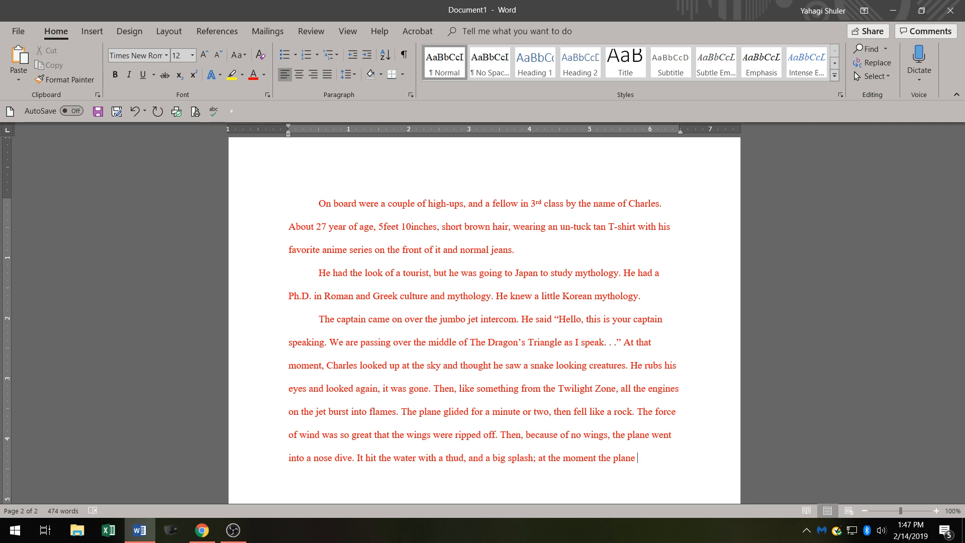
# Finish the sentence with "hit the water,", the passenger's first name and "black out.", and start a new indented paragraph.
pyautogui.write('hit t')
pyautogui.write('he')
pyautogui.write(' water')
pyautogui.write(' , Char')
pyautogui.write('les')
pyautogui.press('BackSpace')
pyautogui.press('Right')
pyautogui.press('Right')
pyautogui.write('black ')
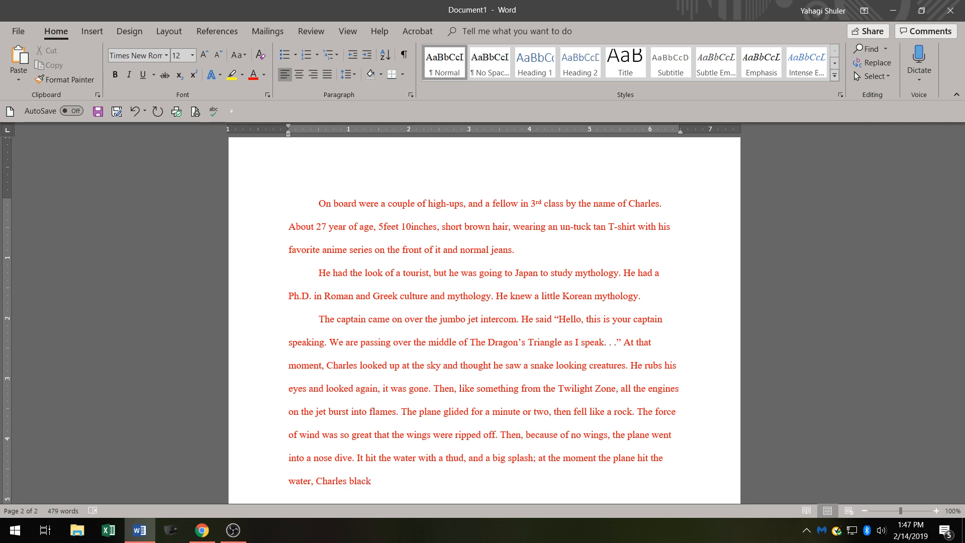
pyautogui.write('out.')
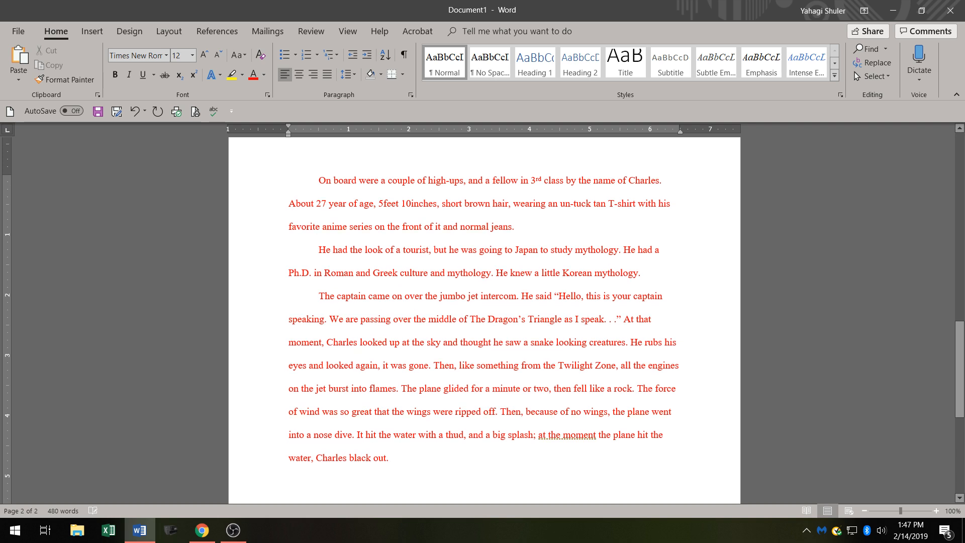
pyautogui.press('Tab')
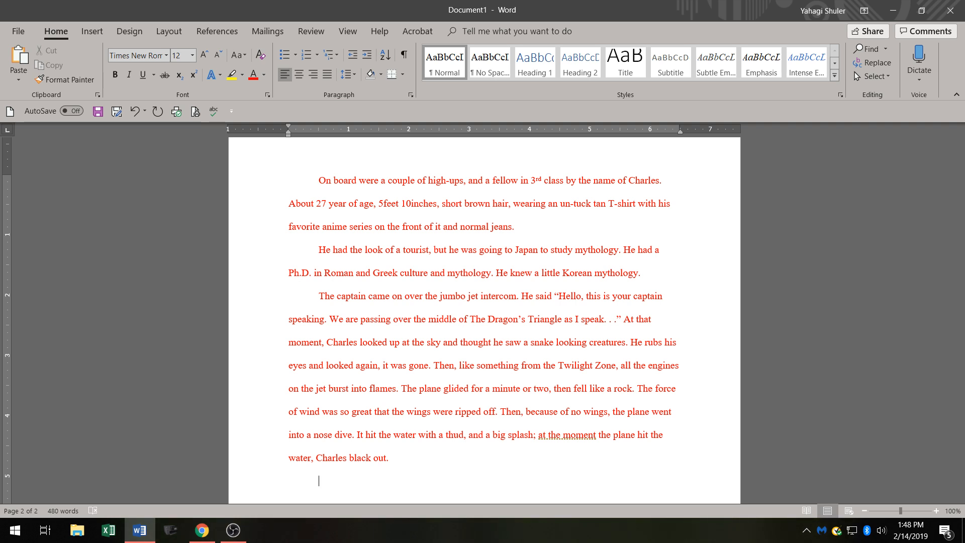
# Review the grammar suggestion for the flagged phrase "at the moment" without applying it.
pyautogui.rightClick(577, 430)
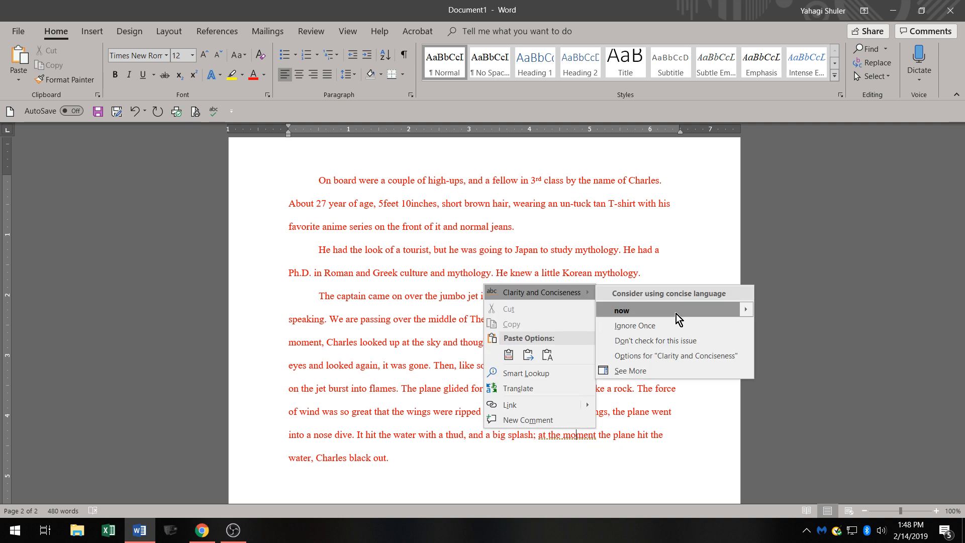
pyautogui.press('Escape')
pyautogui.press('Escape')
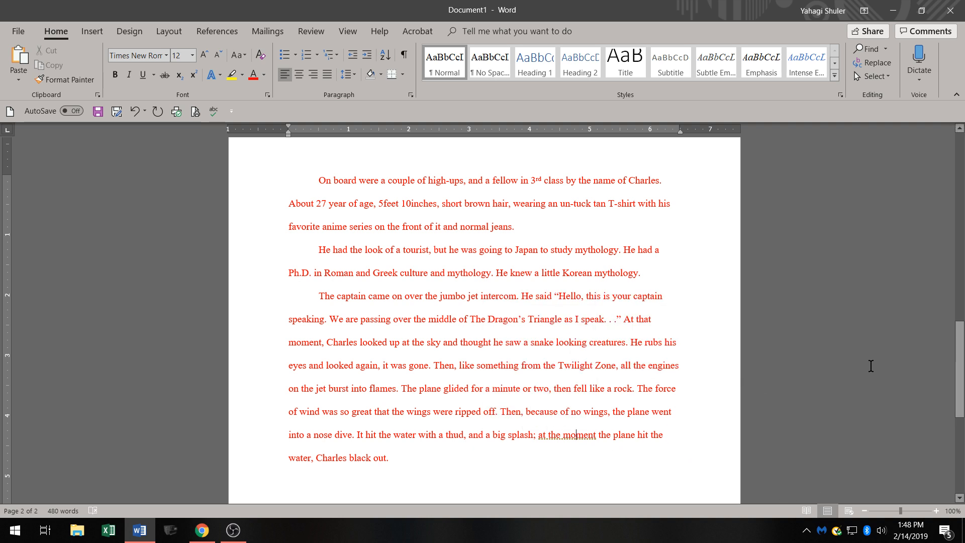
# Begin the new indented paragraph with "When he woke up, the tried to get free from his seat".
pyautogui.click(425, 460)
pyautogui.scroll(-2, 413, 482)
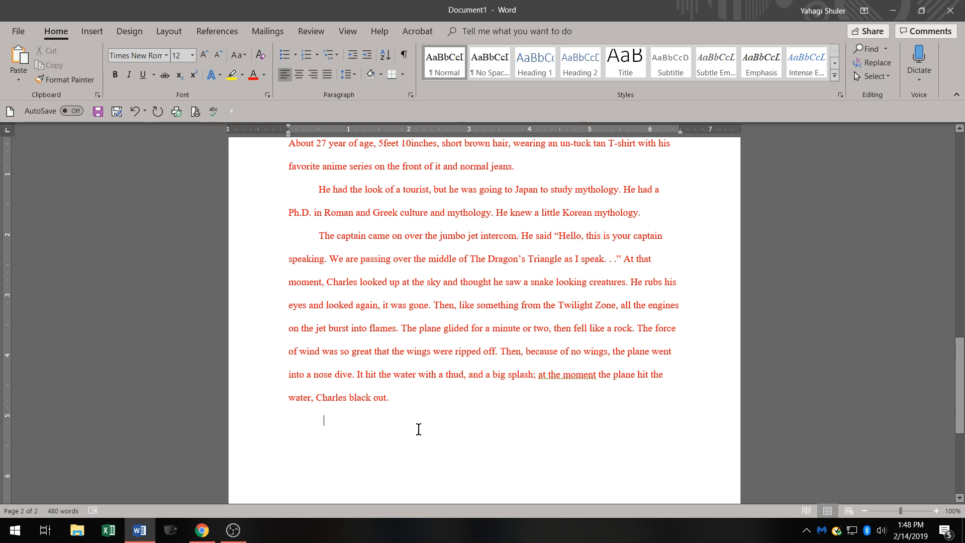
pyautogui.press('Return')
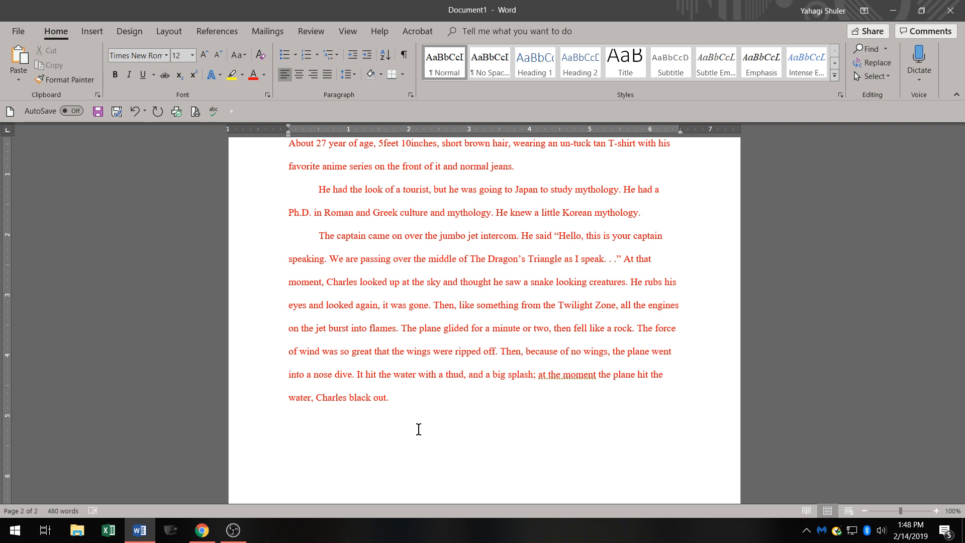
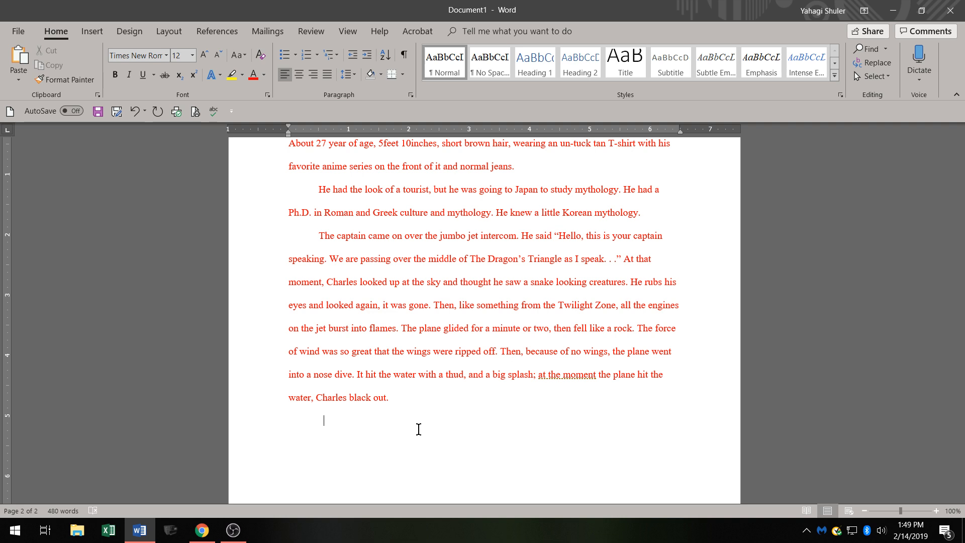
pyautogui.write('When he woke up, the tries')
pyautogui.press('BackSpace')
pyautogui.write('d to get')
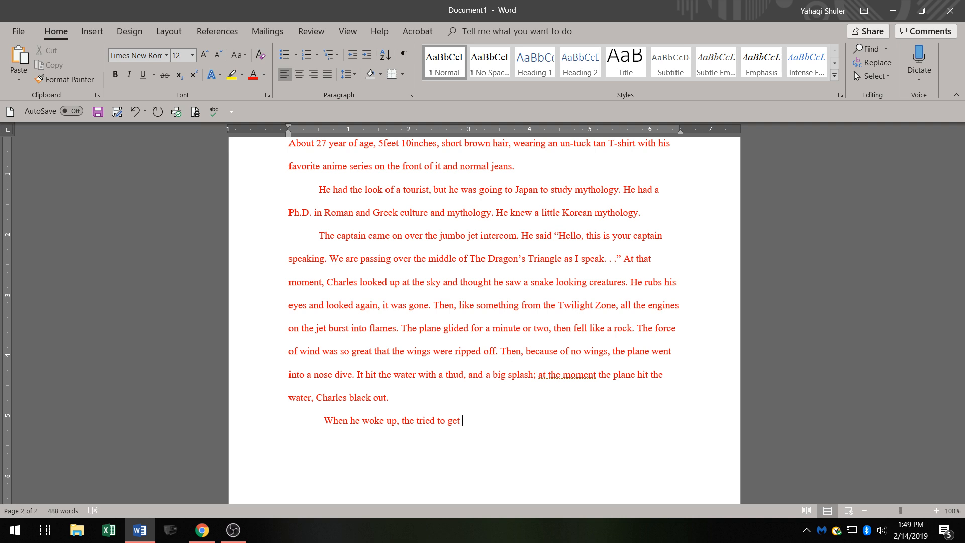
pyautogui.write(' free from')
pyautogui.write('his seat.')
pyautogui.press('BackSpace')
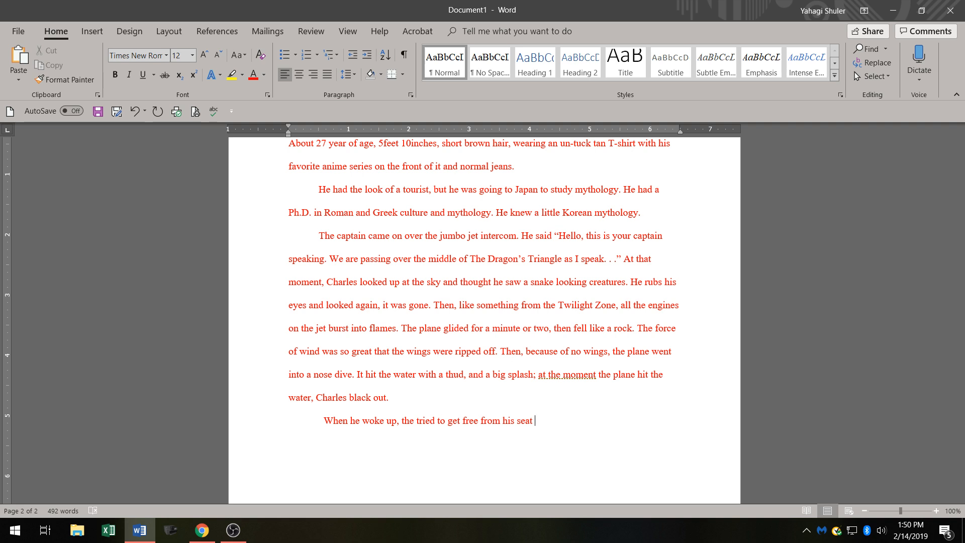
# Delete the text after "When he woke up," and rewrite it as "he tried to get free from his seat.".
pyautogui.press('BackSpace')
pyautogui.press('BackSpace')
pyautogui.press('BackSpace')
pyautogui.press('BackSpace')
pyautogui.press('BackSpace')
pyautogui.press('BackSpace')
pyautogui.press('BackSpace')
pyautogui.press('BackSpace')
pyautogui.press('BackSpace')
pyautogui.press('BackSpace')
pyautogui.press('BackSpace')
pyautogui.press('BackSpace')
pyautogui.press('BackSpace')
pyautogui.press('BackSpace')
pyautogui.press('BackSpace')
pyautogui.press('BackSpace')
pyautogui.press('BackSpace')
pyautogui.press('BackSpace')
pyautogui.press('BackSpace')
pyautogui.press('BackSpace')
pyautogui.press('BackSpace')
pyautogui.press('BackSpace')
pyautogui.press('BackSpace')
pyautogui.press('BackSpace')
pyautogui.press('BackSpace')
pyautogui.press('BackSpace')
pyautogui.press('BackSpace')
pyautogui.press('BackSpace')
pyautogui.press('BackSpace')
pyautogui.press('BackSpace')
pyautogui.press('BackSpace')
pyautogui.press('BackSpace')
pyautogui.press('BackSpace')
pyautogui.press('BackSpace')
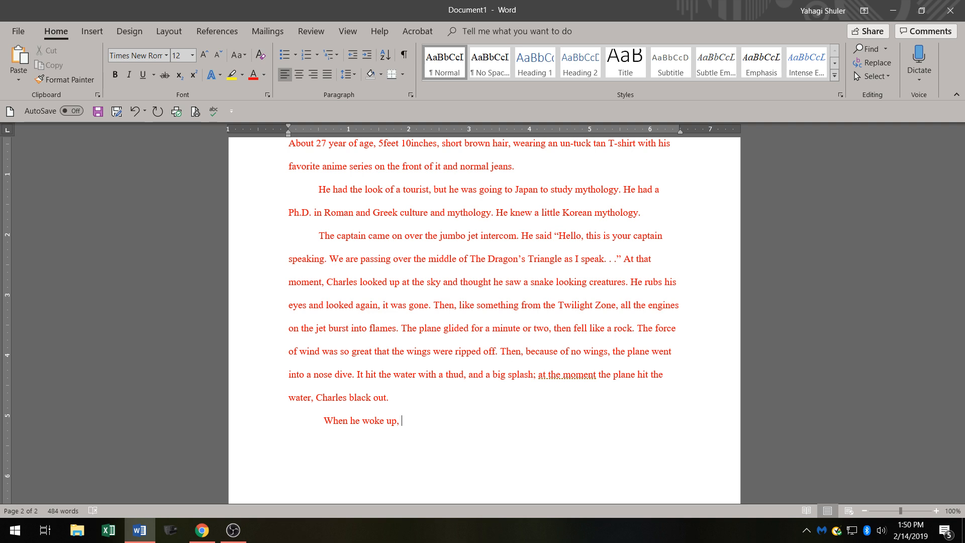
pyautogui.write('he tried to get free from his seat.')
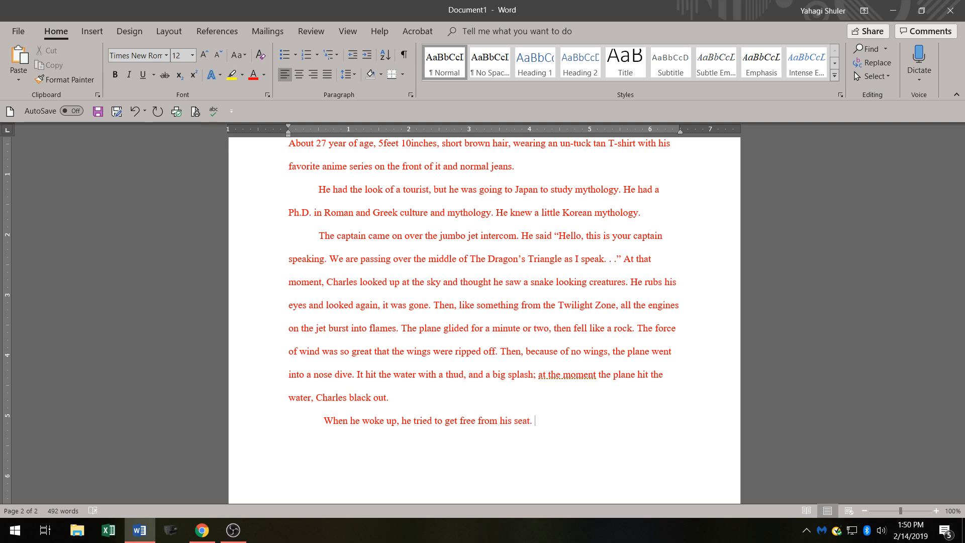
# Remove the period after "his seat" and extend the sentence with "to get to safety".
pyautogui.press('BackSpace')
pyautogui.press('BackSpace')
pyautogui.write('to get to')
pyautogui.write(' s')
pyautogui.write('eat')
pyautogui.press('BackSpace')
pyautogui.press('BackSpace')
pyautogui.write('saftey')
# Continue the sentence after "safety" with ", but couldn't".
pyautogui.write(', but c')
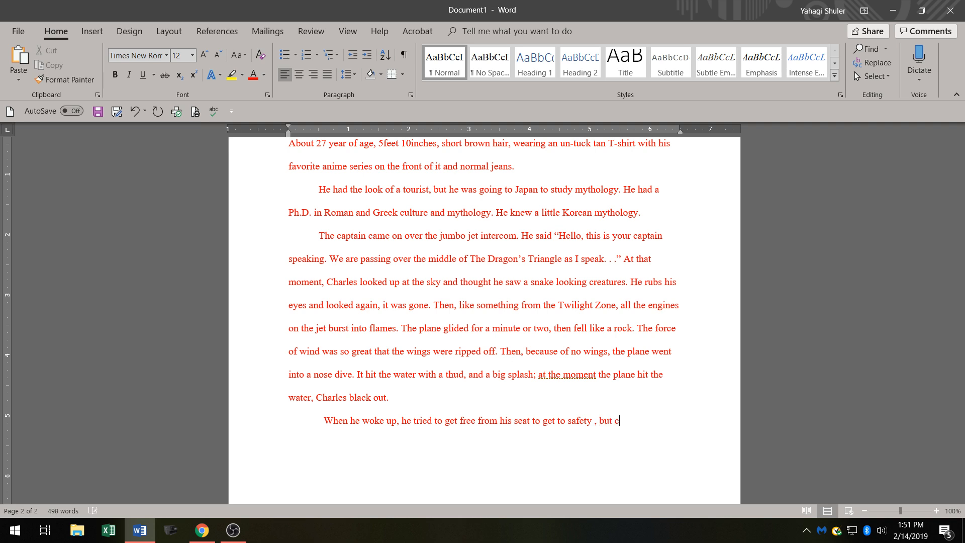
pyautogui.write('oundl')
pyautogui.press('BackSpace')
pyautogui.press('BackSpace')
pyautogui.press('BackSpace')
pyautogui.write("ldn't")
pyautogui.press('Left')
pyautogui.press('Left')
pyautogui.press('Left')
pyautogui.hotkey('ctrl', 'z')
# Close the sentence with a period and start the next one with "He realized that he was".
pyautogui.write('.HE was')
pyautogui.press('BackSpace')
pyautogui.press('BackSpace')
pyautogui.press('BackSpace')
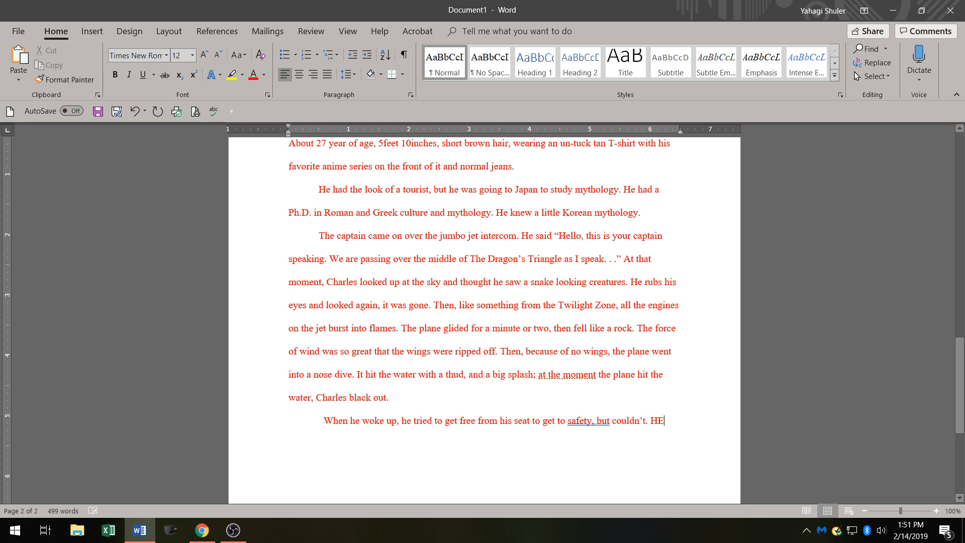
pyautogui.press('BackSpace')
pyautogui.press('BackSpace')
pyautogui.write('e ')
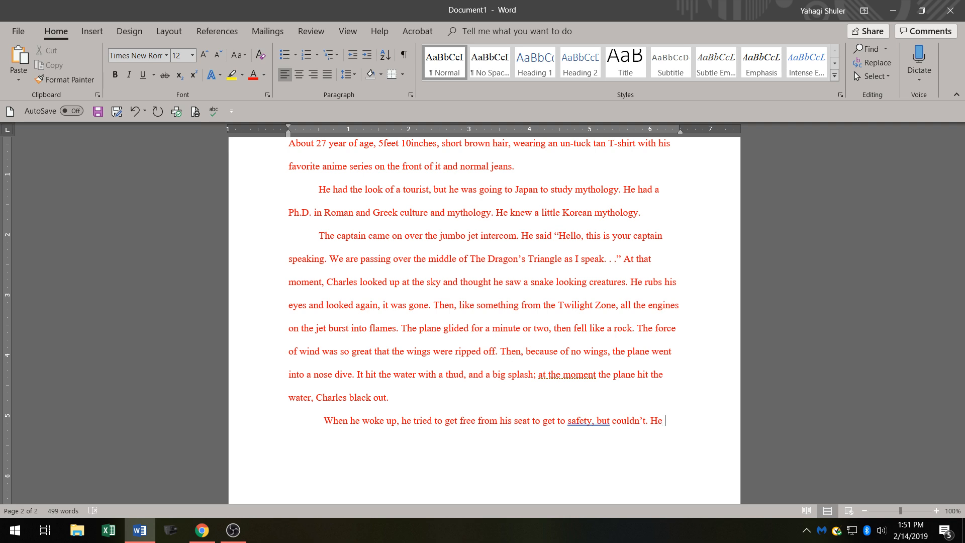
pyautogui.write('re')
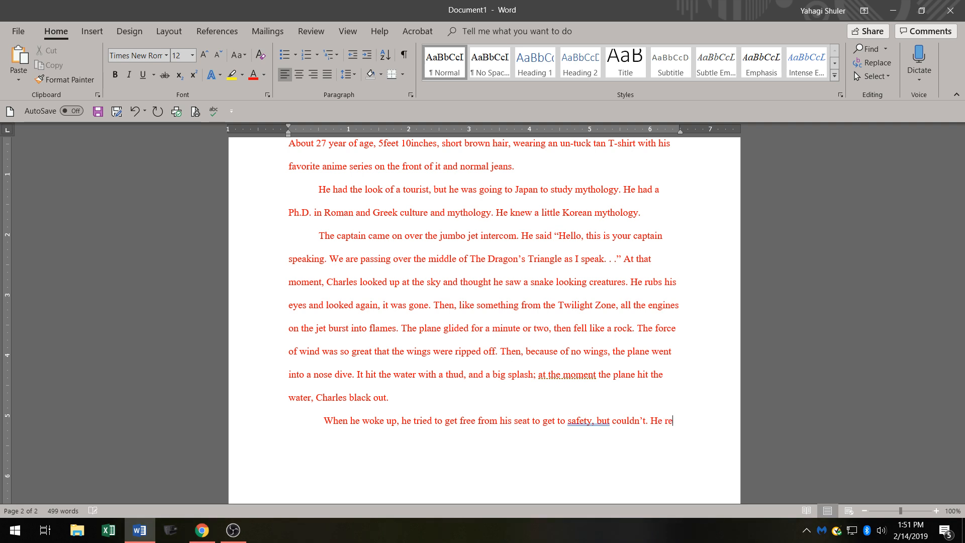
pyautogui.write('alized ')
pyautogui.write('the')
pyautogui.write(' he')
pyautogui.press('BackSpace')
pyautogui.press('BackSpace')
pyautogui.press('BackSpace')
pyautogui.press('BackSpace')
pyautogui.write('at he was')
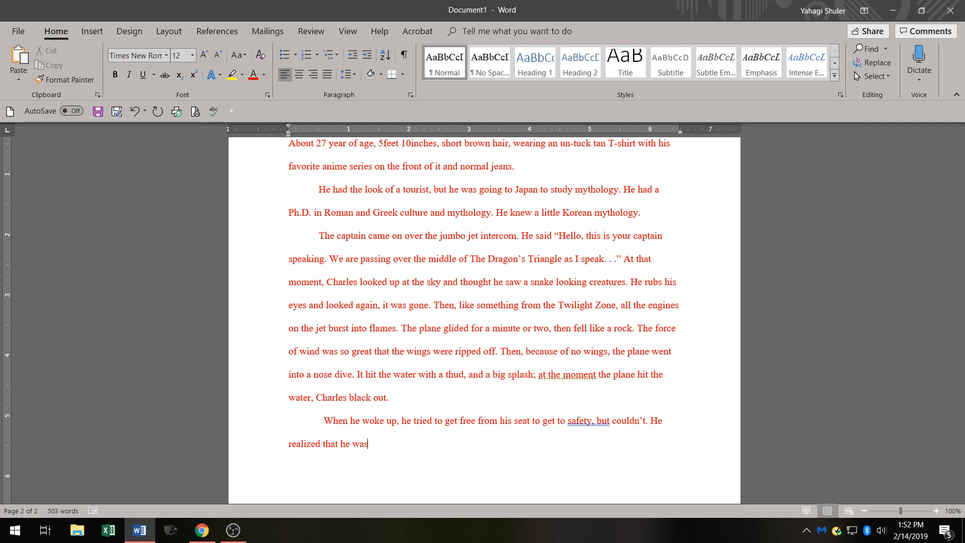
# Complete the sentence about his realization with "still buckled in.".
pyautogui.write(' still')
pyautogui.write(' blu')
pyautogui.write('cked')
pyautogui.press('BackSpace')
pyautogui.press('BackSpace')
pyautogui.press('BackSpace')
pyautogui.press('BackSpace')
pyautogui.press('BackSpace')
pyautogui.press('BackSpace')
pyautogui.press('BackSpace')
pyautogui.write('l')
pyautogui.press('BackSpace')
pyautogui.write('uckled')
pyautogui.write('in.')
# Start a new sentence in the same paragraph with "He unbuckled himself and".
pyautogui.write('HE')
pyautogui.press('BackSpace')
pyautogui.press('BackSpace')
pyautogui.write('e')
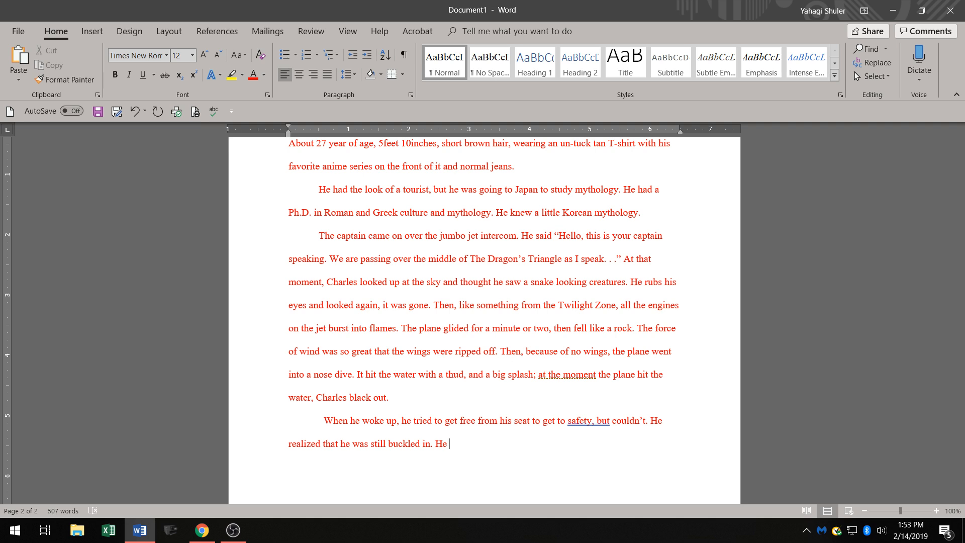
pyautogui.write('un')
pyautogui.write('blu')
pyautogui.press('BackSpace')
pyautogui.press('BackSpace')
pyautogui.write('uck')
pyautogui.write('led')
pyautogui.write('hi')
pyautogui.write('mself')
pyautogui.write('?')
pyautogui.press('BackSpace')
pyautogui.press('BackSpace')
pyautogui.write('and')
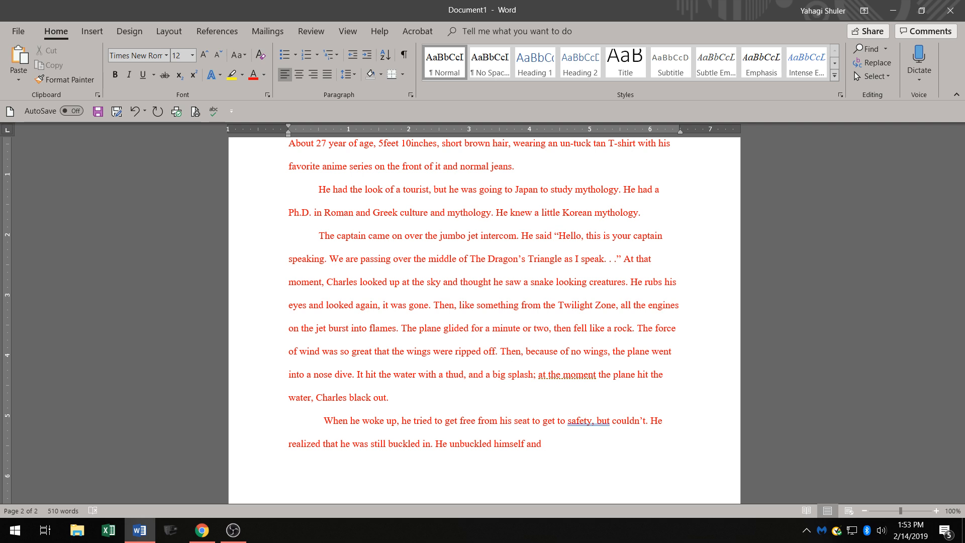
# Finish the unbuckling sentence with "fell face first into sand.".
pyautogui.write('fell')
pyautogui.write(' face fir')
pyautogui.write('str ')
pyautogui.write('into')
pyautogui.press('BackSpace')
pyautogui.press('BackSpace')
pyautogui.press('BackSpace')
pyautogui.press('BackSpace')
pyautogui.press('BackSpace')
pyautogui.press('BackSpace')
pyautogui.write('into')
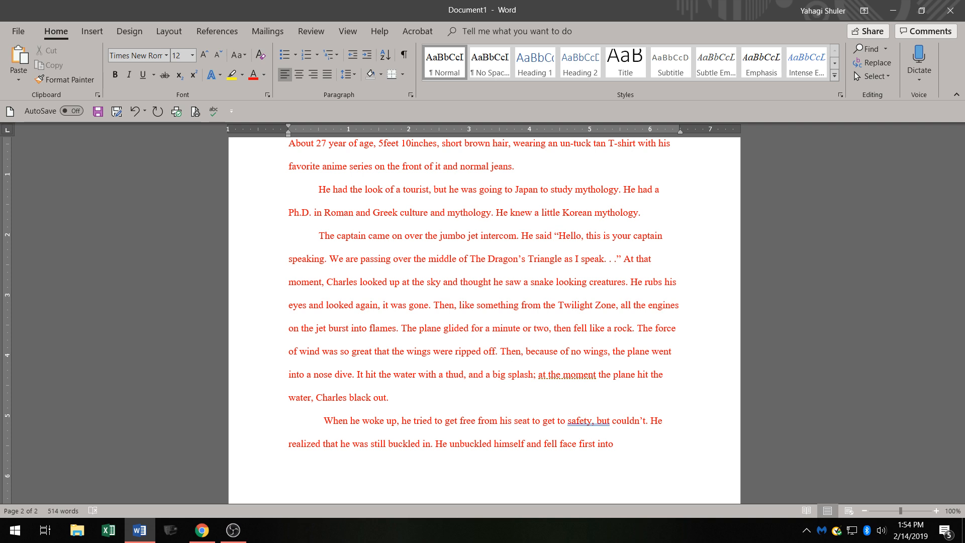
pyautogui.write('sand.')
# Add the sentence "He got up, spit the sand out of his house, and looked around." to the paragraph.
pyautogui.write('HE')
pyautogui.press('BackSpace')
pyautogui.press('BackSpace')
pyautogui.write('e ')
pyautogui.write('got ')
pyautogui.write('up')
pyautogui.write(',')
pyautogui.write('spit ')
pyautogui.write('ou')
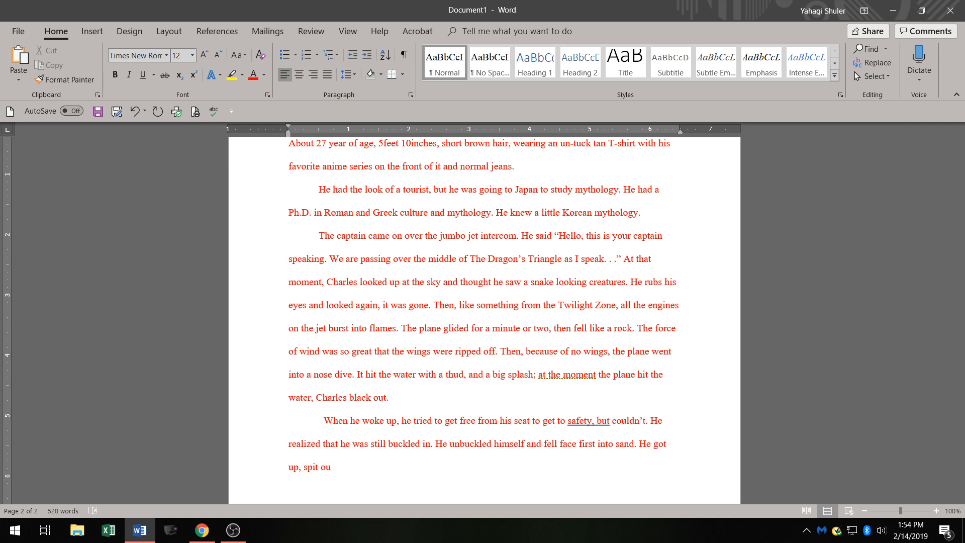
pyautogui.press('BackSpace')
pyautogui.press('BackSpace')
pyautogui.write('the sand out of his house')
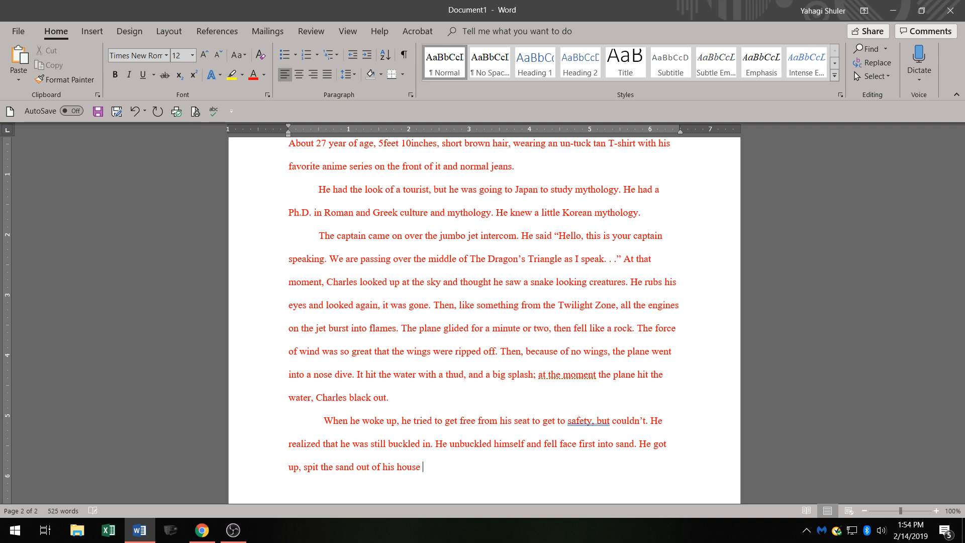
pyautogui.write('and ')
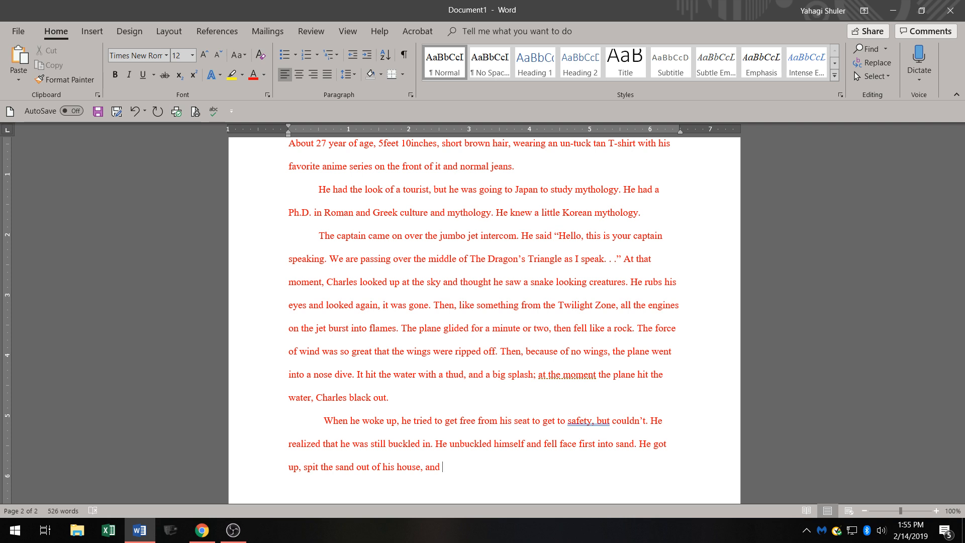
pyautogui.write('looked')
pyautogui.write('around')
# Start a new indented paragraph with "He startle looking around the wreck for other".
pyautogui.write('He')
pyautogui.write('startle')
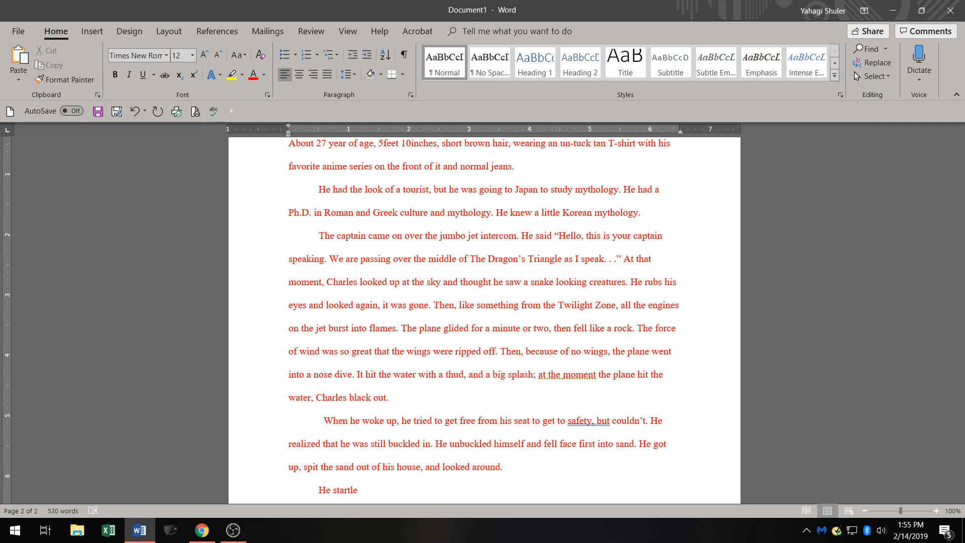
pyautogui.write(' looking around')
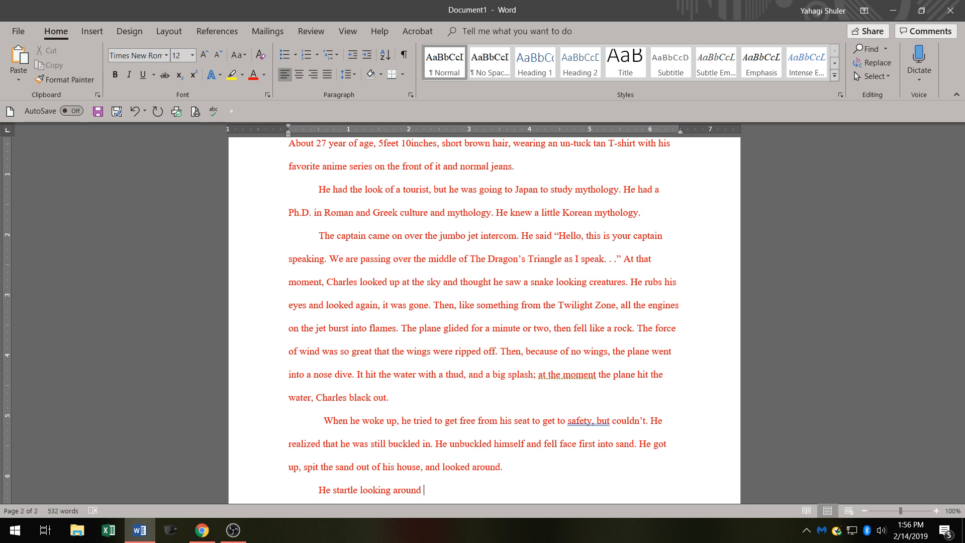
pyautogui.write('the')
pyautogui.write('th')
pyautogui.write('e w')
pyautogui.write('re')
pyautogui.write('ck ')
pyautogui.write('for')
pyautogui.press('BackSpace')
pyautogui.press('BackSpace')
pyautogui.press('BackSpace')
pyautogui.press('BackSpace')
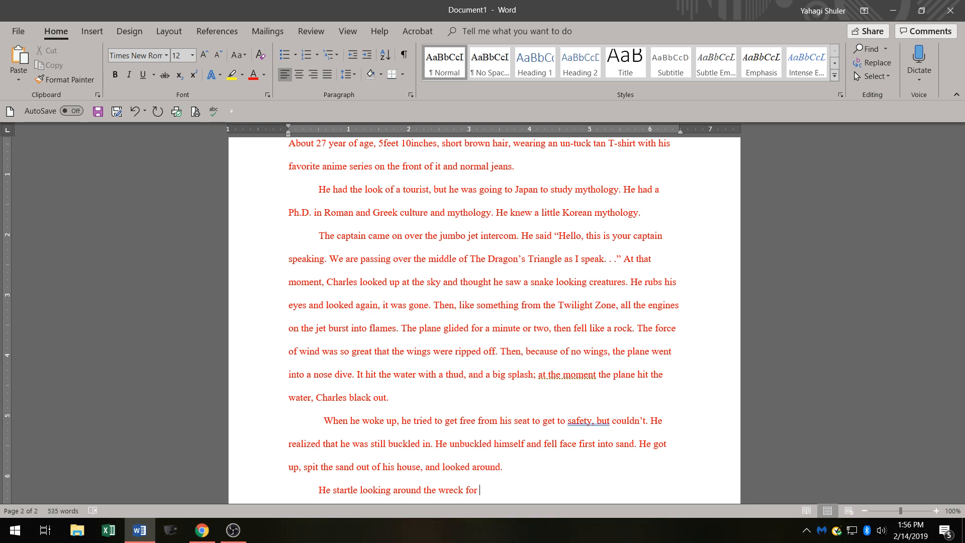
pyautogui.write('other ')
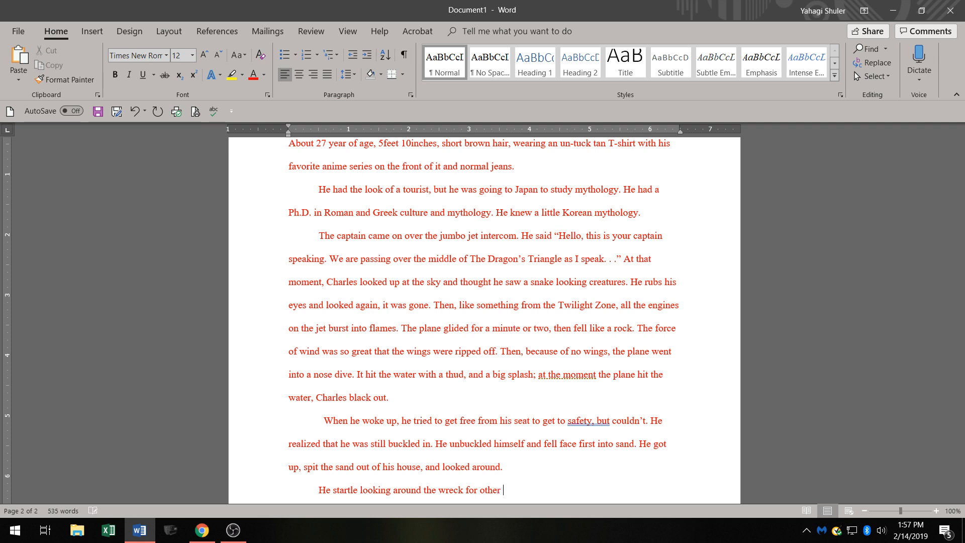
# Add the word "survivors" after "other", correcting its spelling with the suggested word.
pyautogui.write('survires')
pyautogui.click(525, 491)
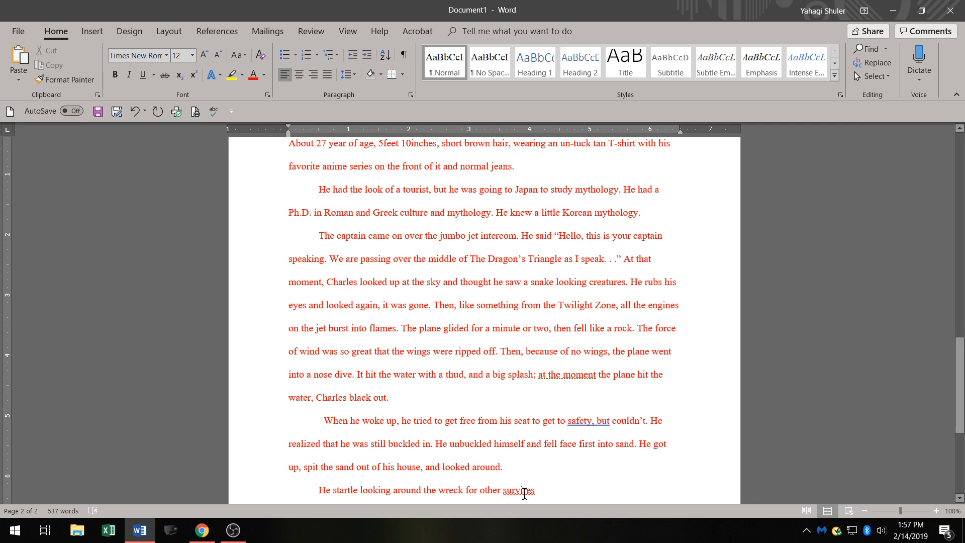
pyautogui.hotkey('shift', 'F10')
pyautogui.click(629, 358)
pyautogui.press('BackSpace')
pyautogui.press('BackSpace')
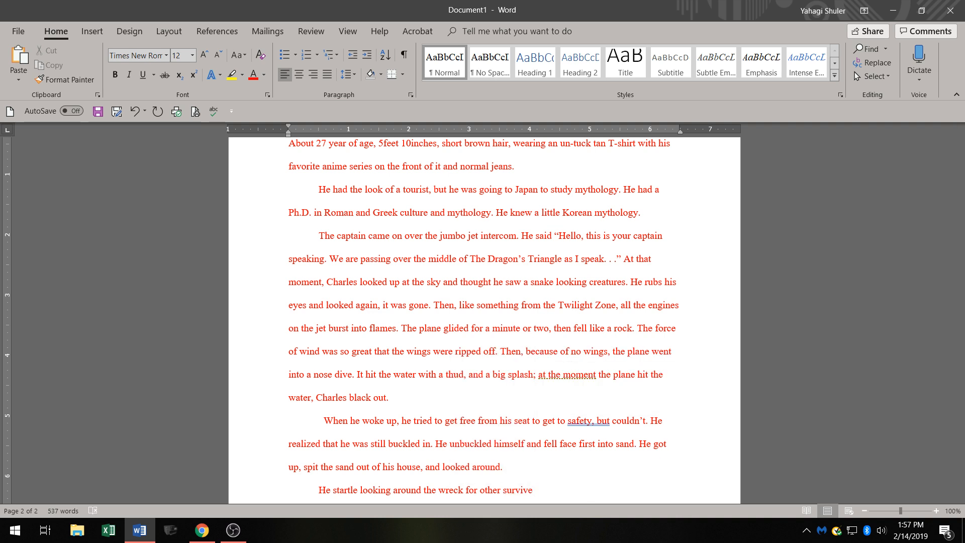
pyautogui.write('rs')
pyautogui.hotkey('shift', 'F10')
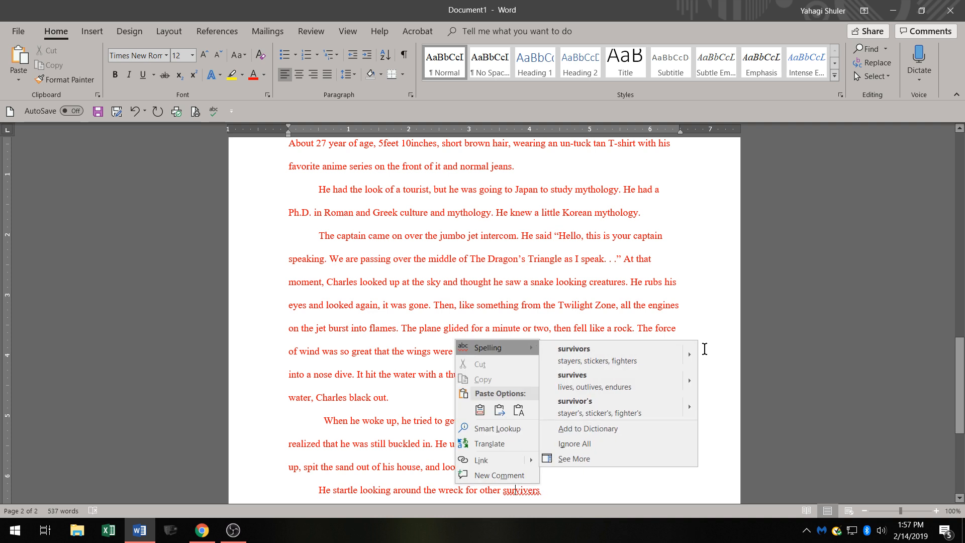
pyautogui.click(643, 364)
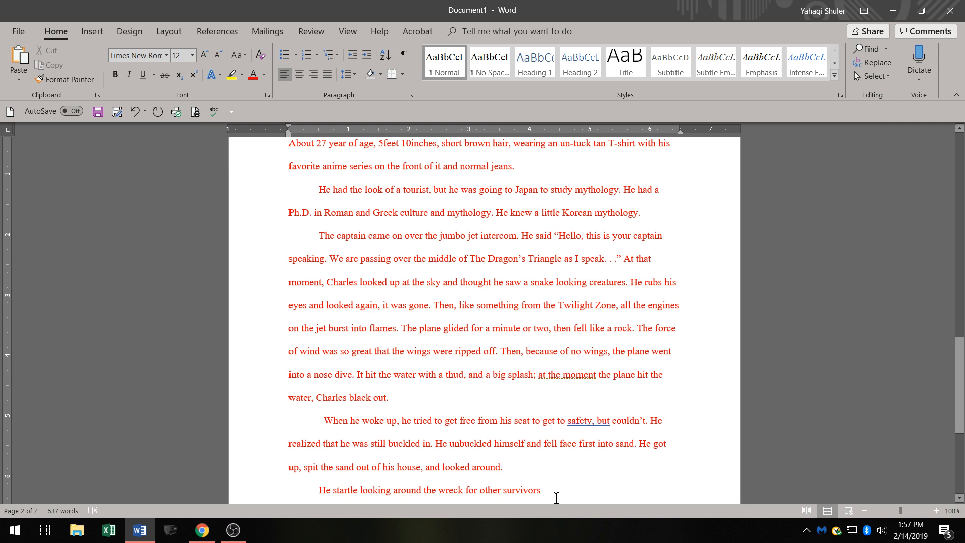
# Finish the sentence after "survivors" with "or some one who could help.".
pyautogui.write('o')
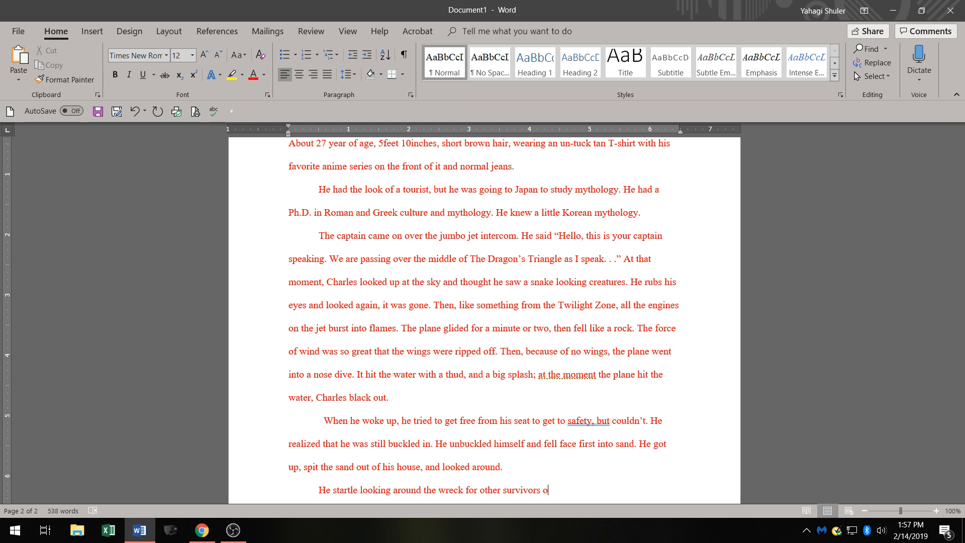
pyautogui.write('r some one who could help')
pyautogui.write('.')
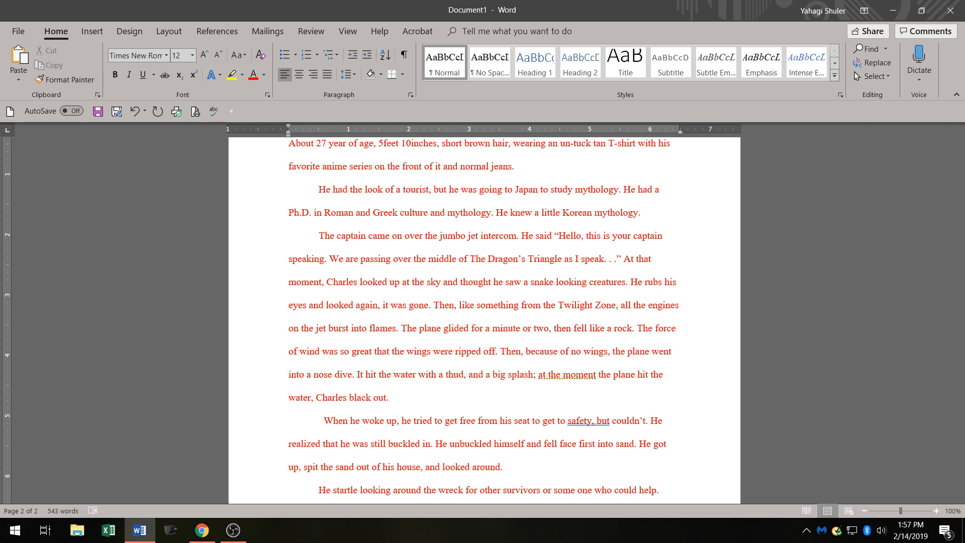
# Start the next sentence with "HE started to scream," and open the quotation with "Is".
pyautogui.write('HE')
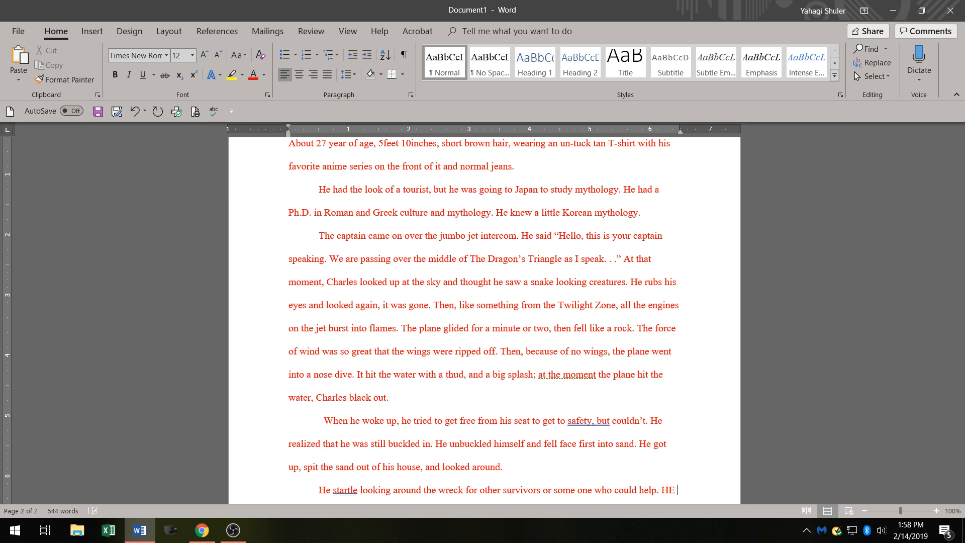
pyautogui.write(' s')
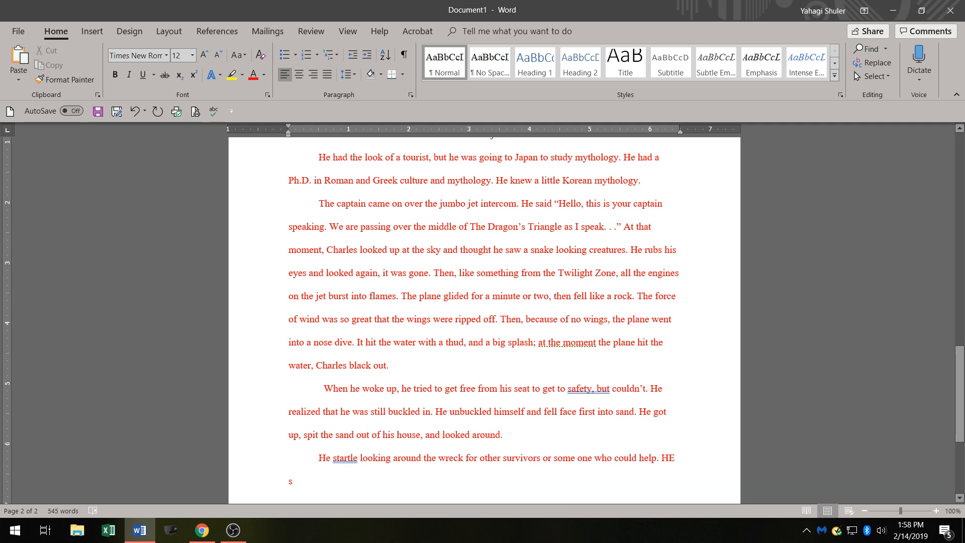
pyautogui.write('tarte')
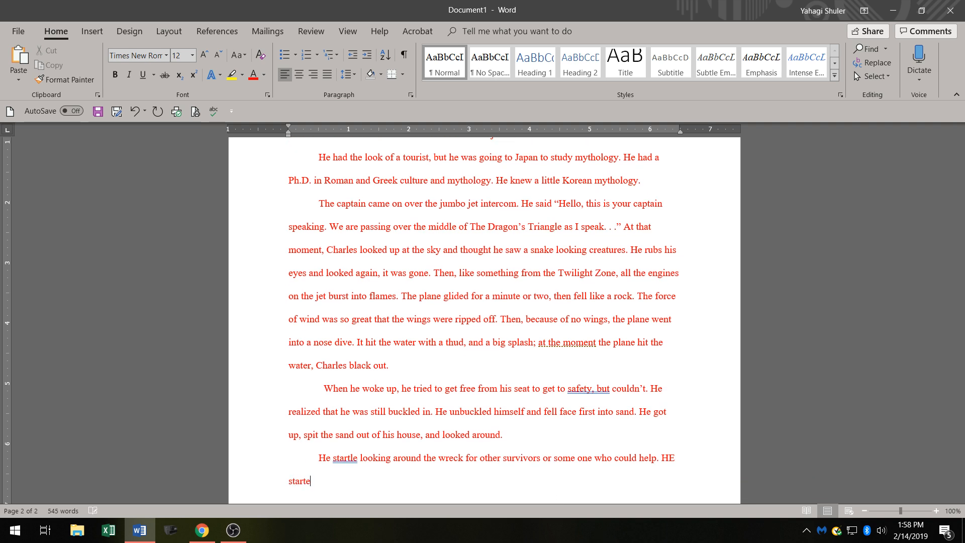
pyautogui.write('d tio')
pyautogui.press('BackSpace')
pyautogui.press('BackSpace')
pyautogui.write('o scream, “IS')
pyautogui.write(' t')
pyautogui.press('BackSpace')
pyautogui.press('BackSpace')
pyautogui.press('BackSpace')
pyautogui.write('s there')
# Continue the quoted scream after "Is" with "anyone still alive,".
pyautogui.press('BackSpace')
pyautogui.press('BackSpace')
pyautogui.press('BackSpace')
pyautogui.press('BackSpace')
pyautogui.write('ab')
pyautogui.press('BackSpace')
pyautogui.press('BackSpace')
pyautogui.press('BackSpace')
pyautogui.write('any')
pyautogui.write(' sti')
pyautogui.press('BackSpace')
pyautogui.press('BackSpace')
pyautogui.press('BackSpace')
pyautogui.write('one still alive,')
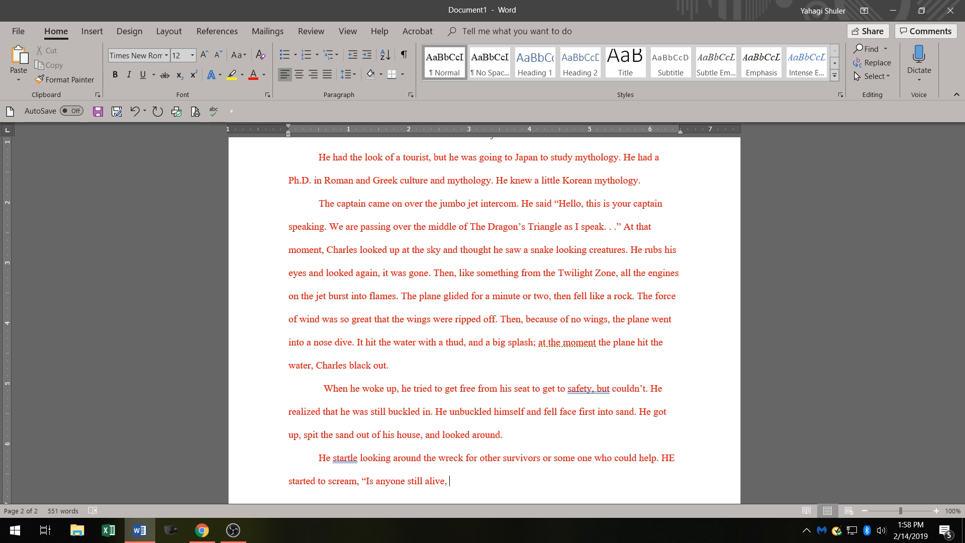
# End the quotation with "if so. . ." and a closing quotation mark.
pyautogui.write('if')
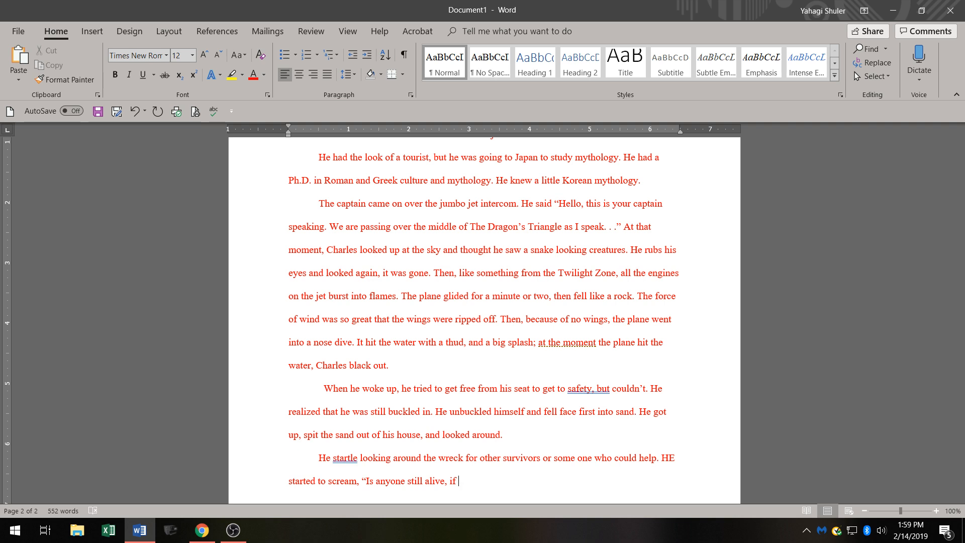
pyautogui.write(' so')
pyautogui.write('. .')
pyautogui.write('"')
pyautogui.press('BackSpace')
pyautogui.write('"')
# Start another sentence after the quotation with "He heard a bush move".
pyautogui.write('He')
pyautogui.write(' heard')
pyautogui.write('a a')
pyautogui.press('BackSpace')
pyautogui.press('BackSpace')
pyautogui.write('a')
pyautogui.press('BackSpace')
pyautogui.write('bush move')
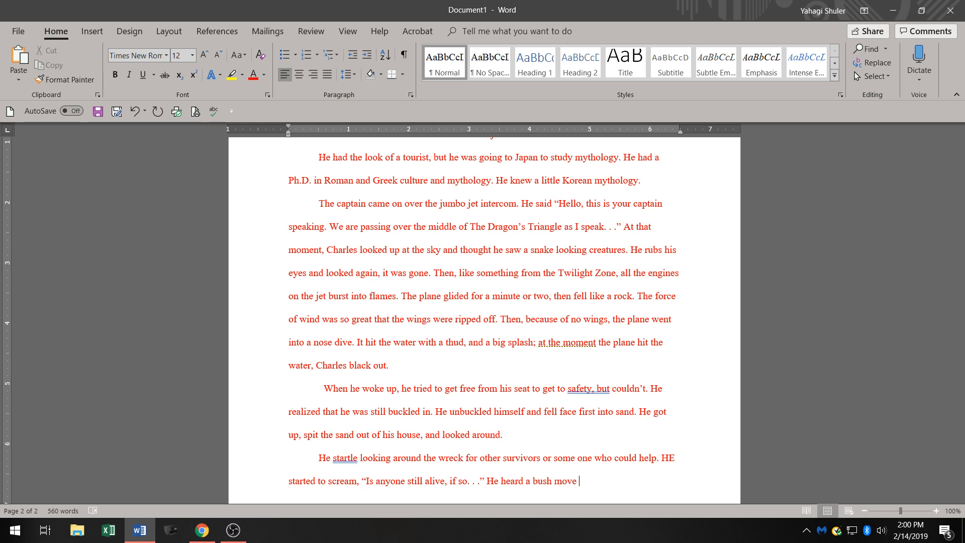
# Complete the sentence after "He heard a bush move" with "but he felt no wind.".
pyautogui.write('move but')
pyautogui.press('BackSpace')
pyautogui.press('BackSpace')
pyautogui.press('BackSpace')
pyautogui.press('BackSpace')
pyautogui.press('BackSpace')
pyautogui.press('BackSpace')
pyautogui.press('BackSpace')
pyautogui.press('BackSpace')
pyautogui.press('BackSpace')
pyautogui.press('BackSpace')
pyautogui.write('but')
pyautogui.write('he felt no ')
pyautogui.write('wind ')
# Start the next sentence of the last paragraph with "He jumped around and".
pyautogui.write(' He')
pyautogui.write(' jump')
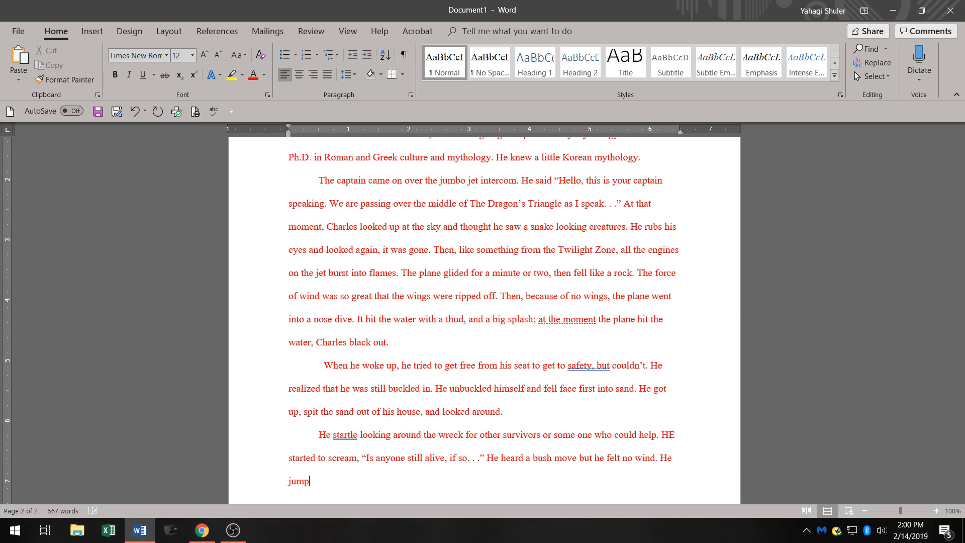
pyautogui.write('ed')
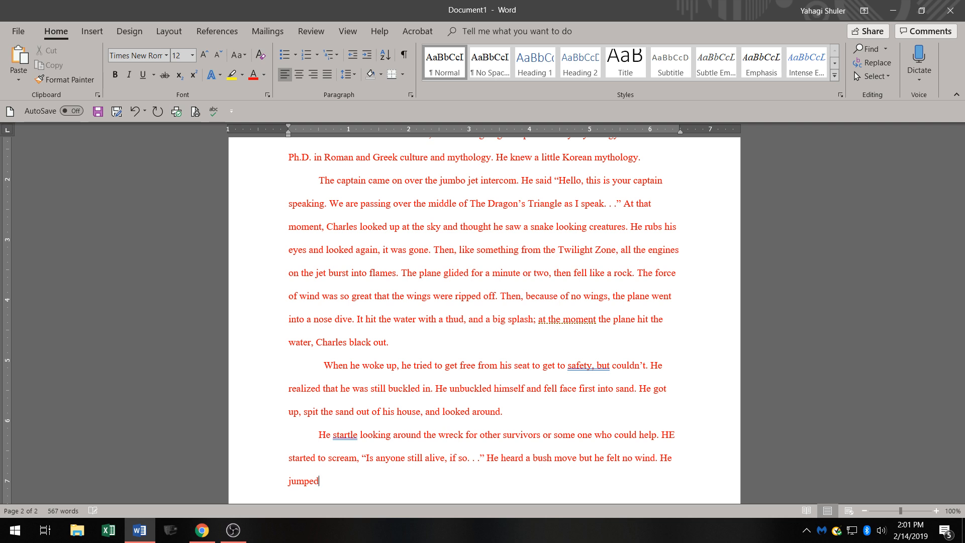
pyautogui.press('BackSpace')
pyautogui.press('BackSpace')
pyautogui.press('BackSpace')
pyautogui.write('w')
pyautogui.press('BackSpace')
pyautogui.write('ed around and')
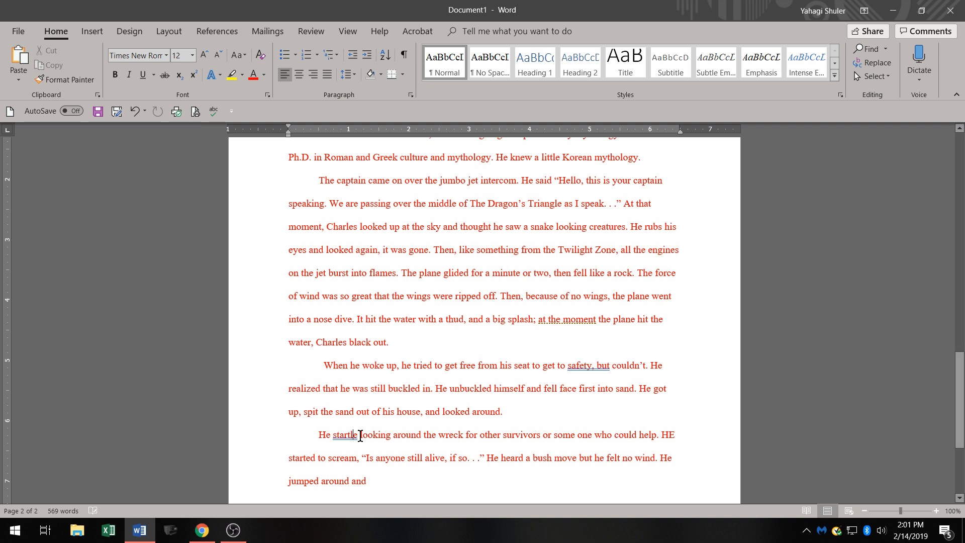
# Correct "startle" to "started" at the beginning of the last paragraph.
pyautogui.click(360, 436)
pyautogui.press('BackSpace')
pyautogui.press('BackSpace')
pyautogui.write('ed')
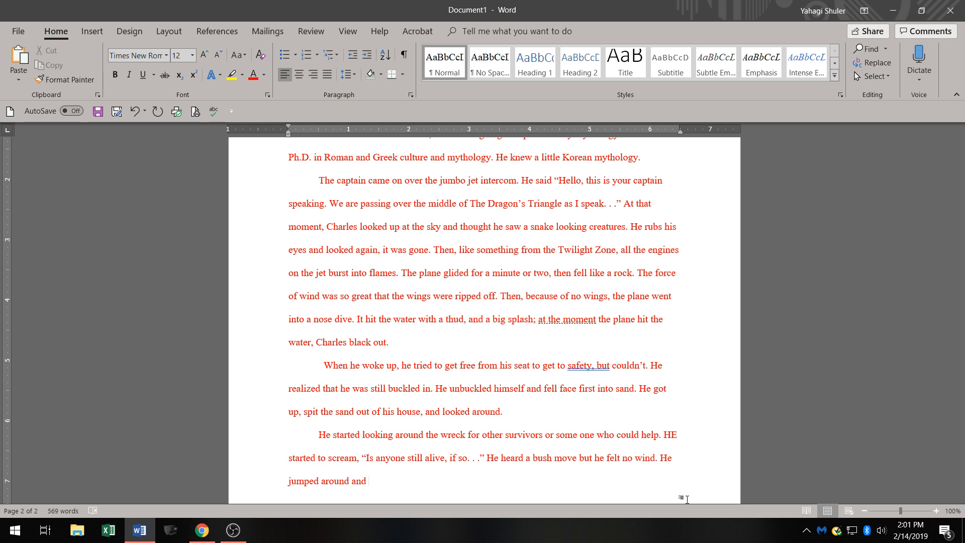
# Continue the unfinished last sentence after "He jumped around and" with "his jaw dropped".
pyautogui.write('his jw')
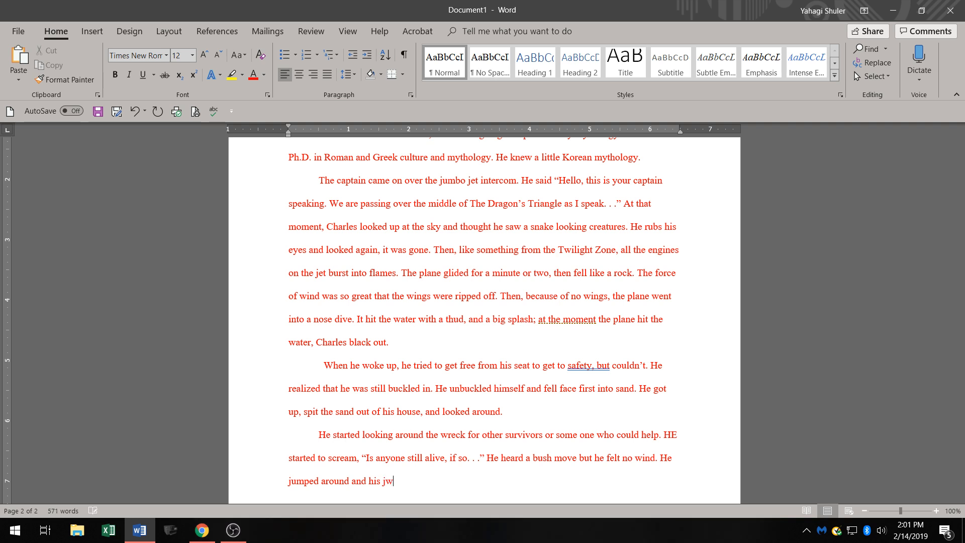
pyautogui.press('BackSpace')
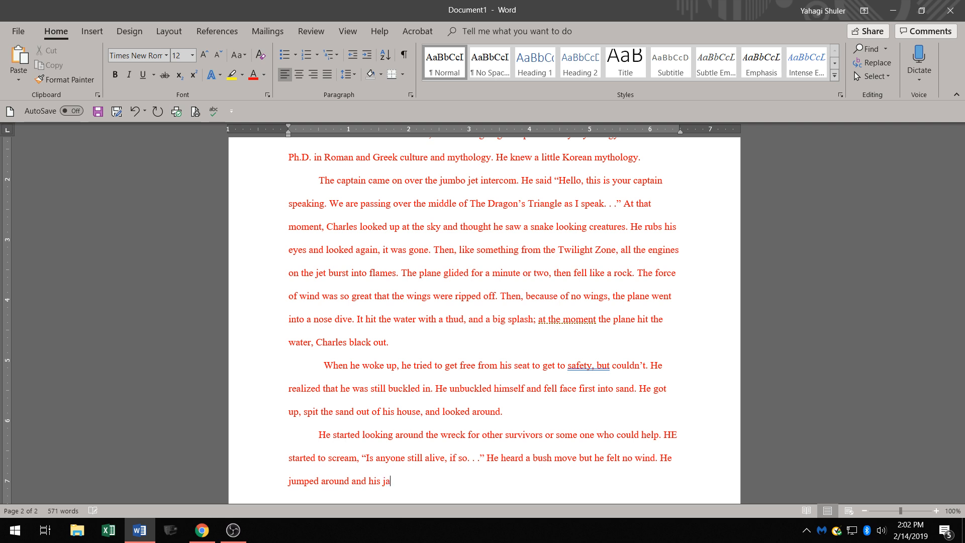
pyautogui.write('aw droppe')
pyautogui.write('d')
# Switch to Chrome and search Google for "jaw" to check the word's spelling and meaning.
pyautogui.click(202, 530)
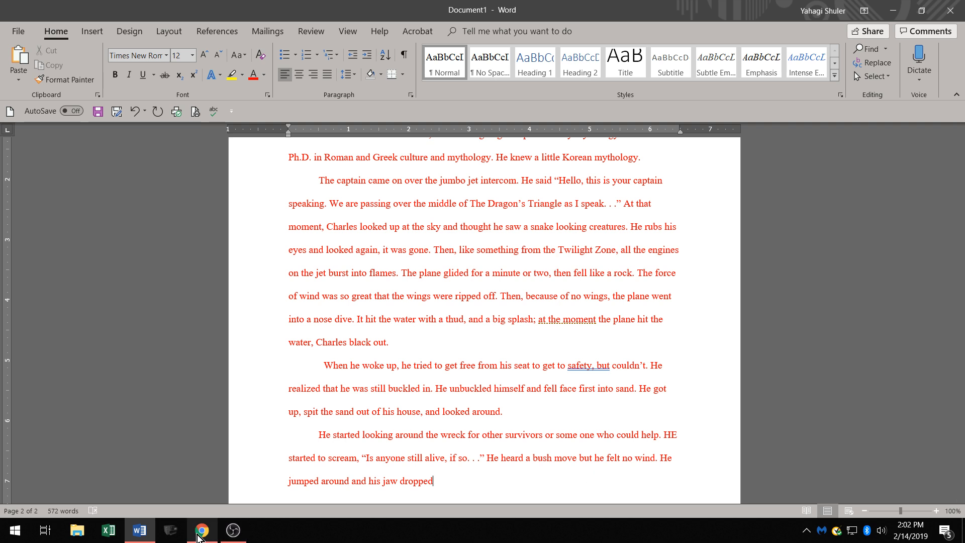
pyautogui.doubleClick(276, 92)
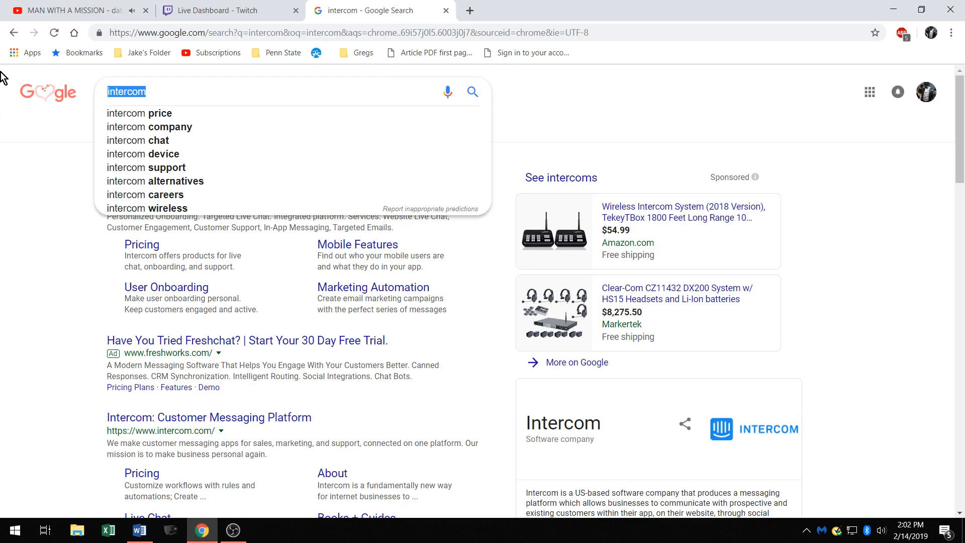
pyautogui.write('iaw')
pyautogui.press('Return')
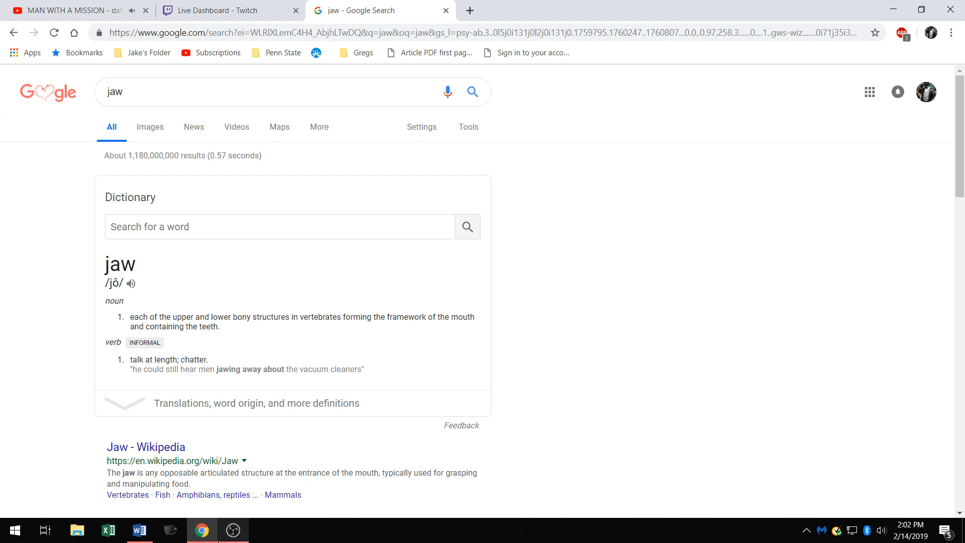
# Return to Word, end the sentence after "dropped" with a period, and add "A massive jungle, forest looming over him.".
pyautogui.click(150, 530)
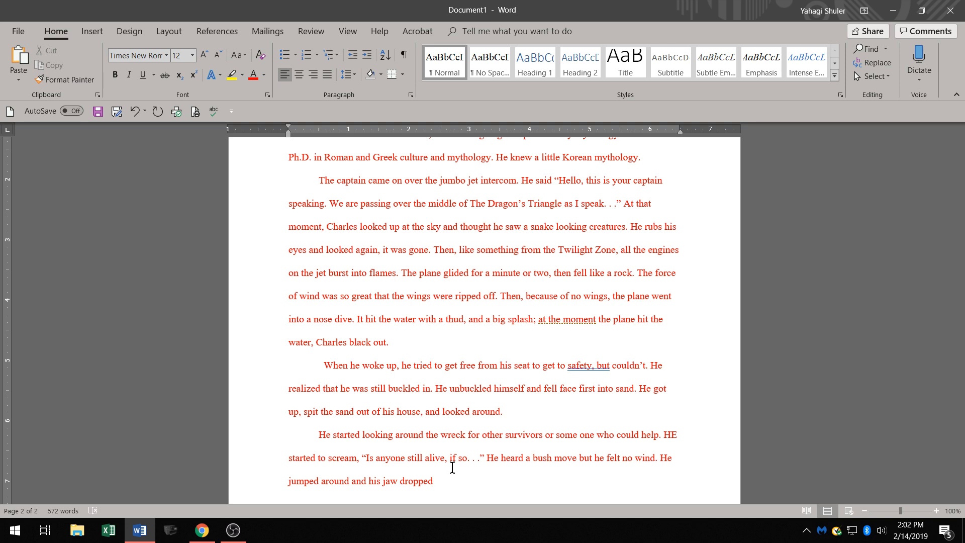
pyautogui.write('. A massive jungle,')
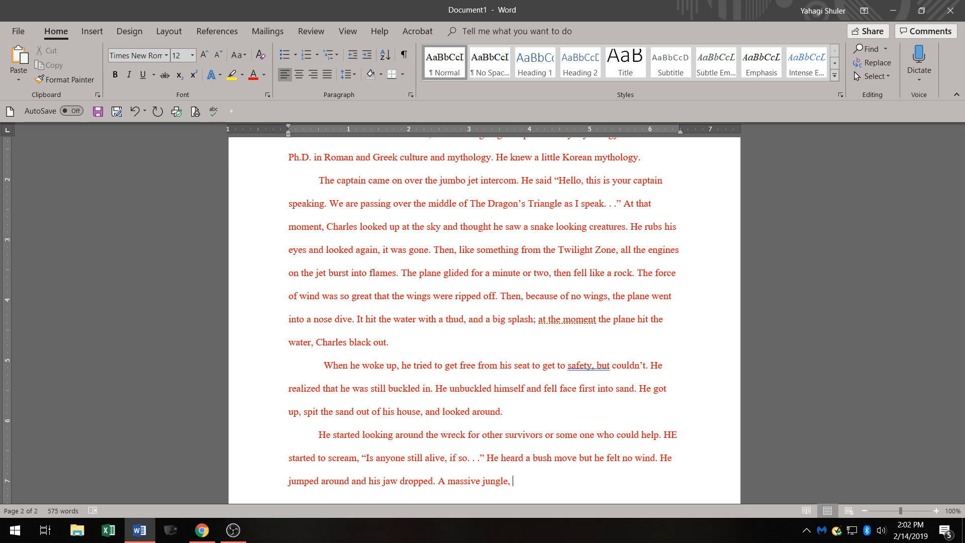
pyautogui.write('for')
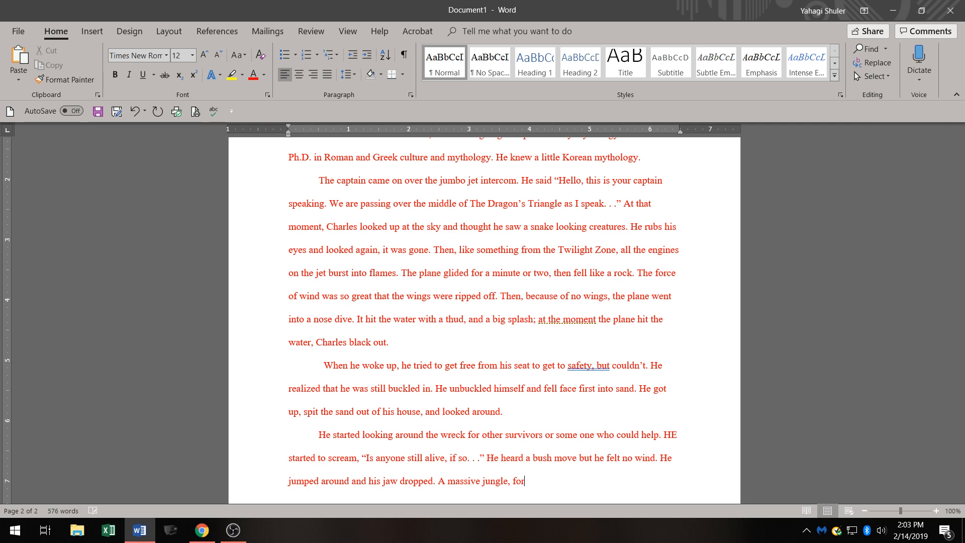
pyautogui.write('set')
pyautogui.write('looming over him')
# Start another sentence after "looming over him." with "He was a".
pyautogui.write('He was')
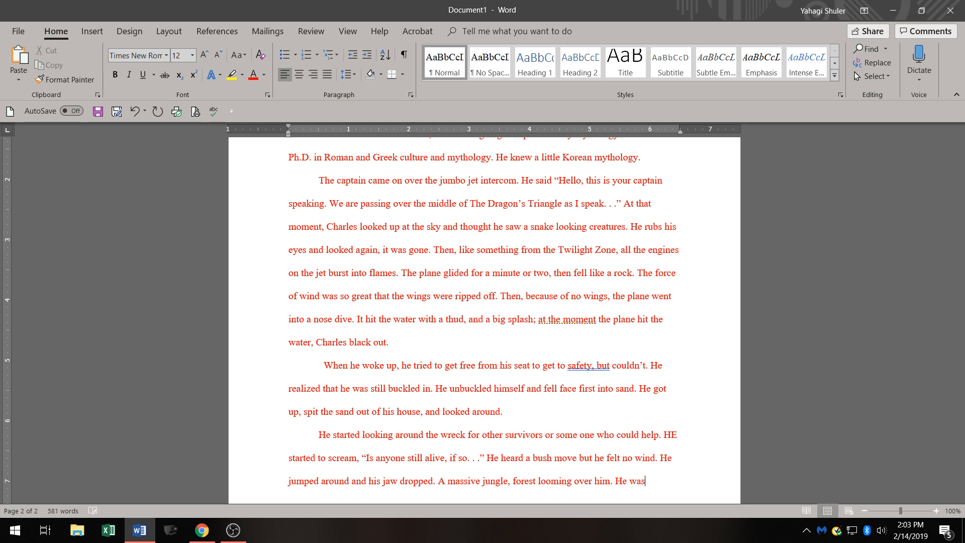
pyautogui.write(' the')
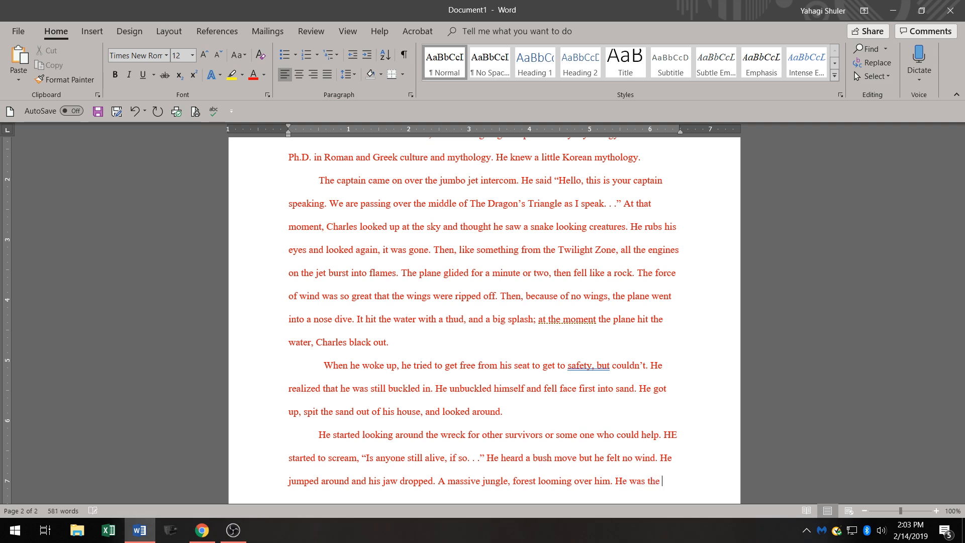
pyautogui.press('BackSpace')
pyautogui.press('BackSpace')
pyautogui.press('BackSpace')
pyautogui.press('BackSpace')
pyautogui.write('a ')
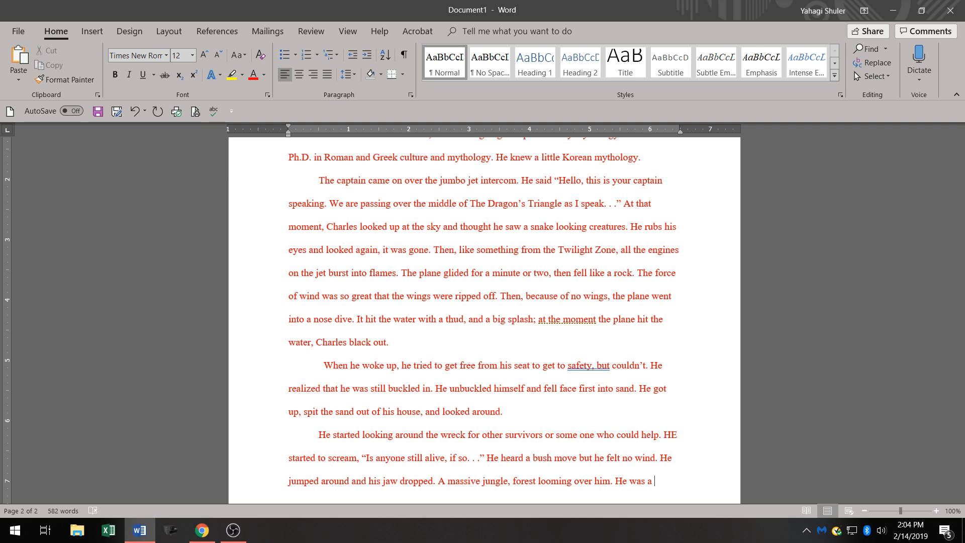
# Complete the sentence after “He was a” with “bush move, and there was no wind.”.
pyautogui.write('bush ')
pyautogui.write('mov')
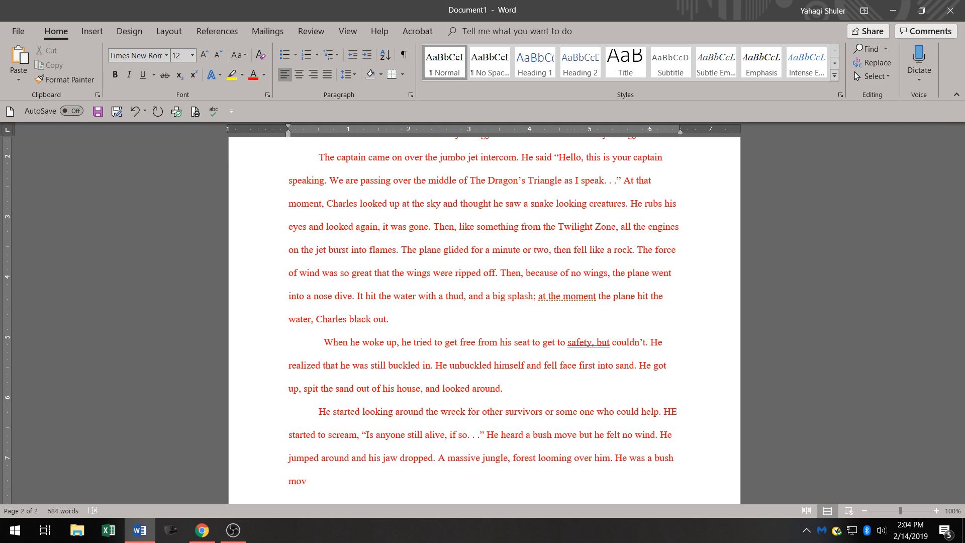
pyautogui.press('BackSpace')
pyautogui.write('ve.')
pyautogui.write('and ')
pyautogui.write('there')
pyautogui.write('was no')
pyautogui.write('wind')
pyautogui.write('. ')
# Add the sentence “He jumped back and landed on his butt.” to the end of the paragraph.
pyautogui.write('HE jum')
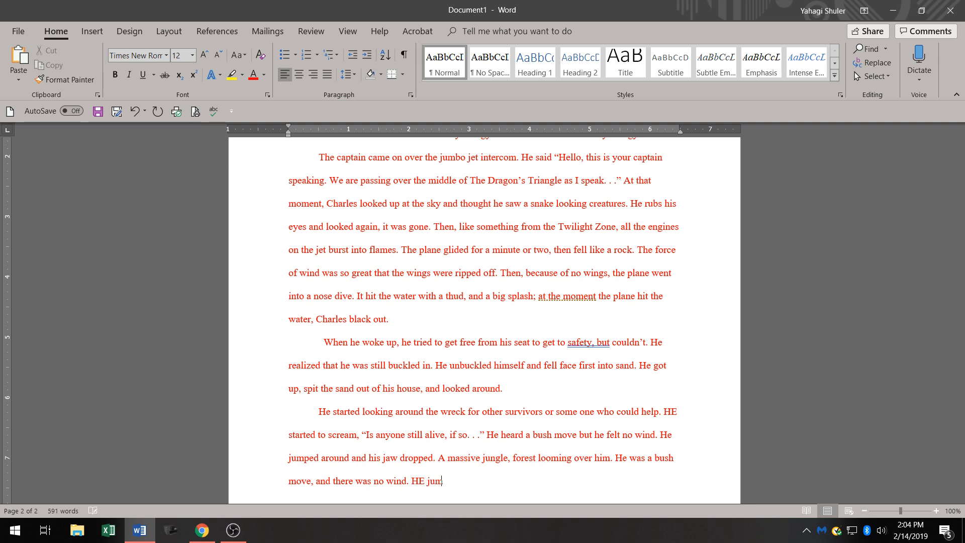
pyautogui.write('ped')
pyautogui.press('BackSpace')
pyautogui.press('BackSpace')
pyautogui.press('BackSpace')
pyautogui.press('BackSpace')
pyautogui.press('BackSpace')
pyautogui.press('BackSpace')
pyautogui.press('BackSpace')
pyautogui.press('BackSpace')
pyautogui.write('e jumped ')
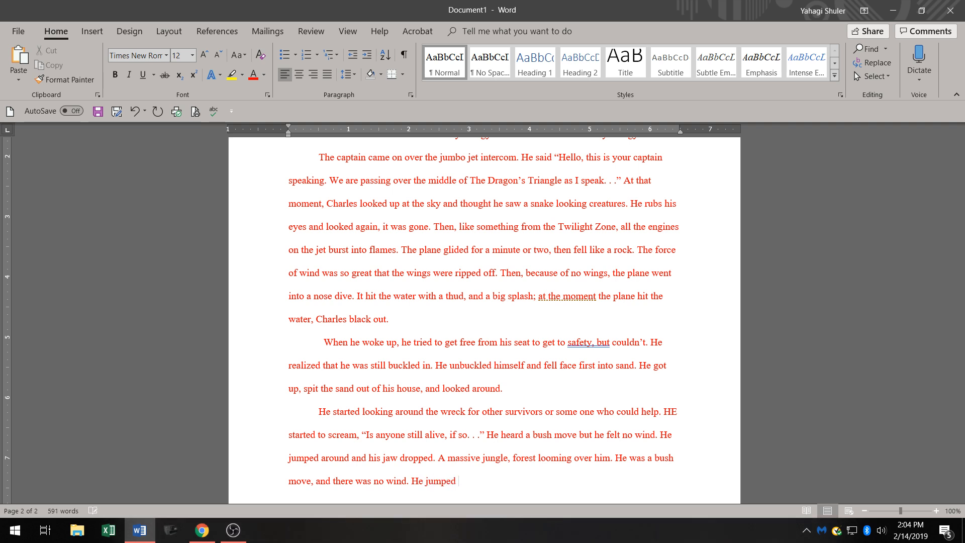
pyautogui.write('back')
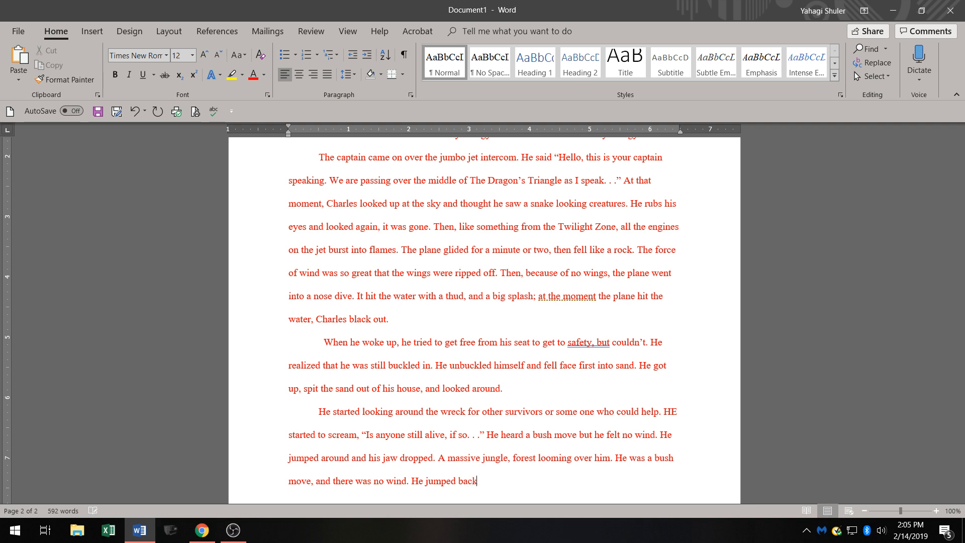
pyautogui.write(' and landed')
pyautogui.write('on his butt.')
# Start a new sentence with “While slowly crawling backward saying,”.
pyautogui.write('While')
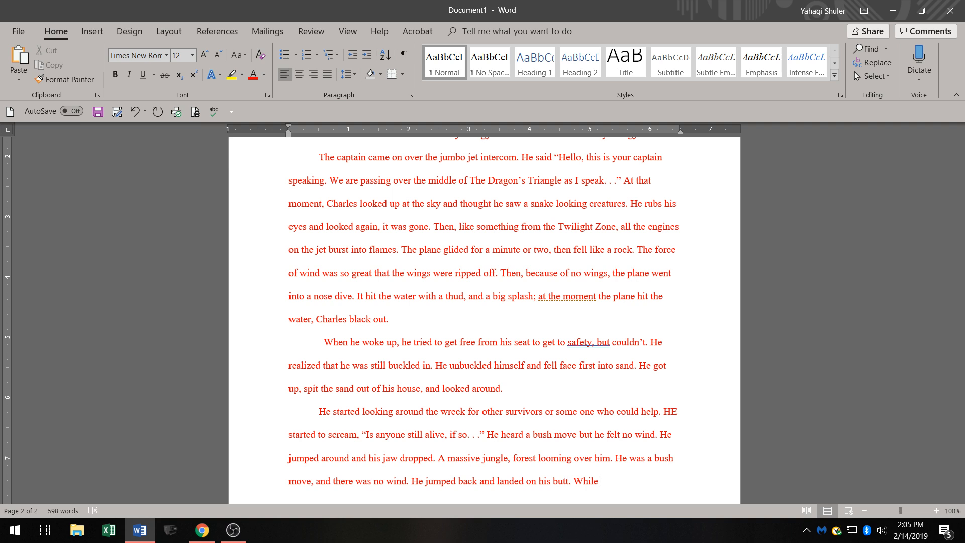
pyautogui.write('slowly crw')
pyautogui.press('BackSpace')
pyautogui.write('a')
pyautogui.write('w')
pyautogui.write('ling ')
pyautogui.write('back')
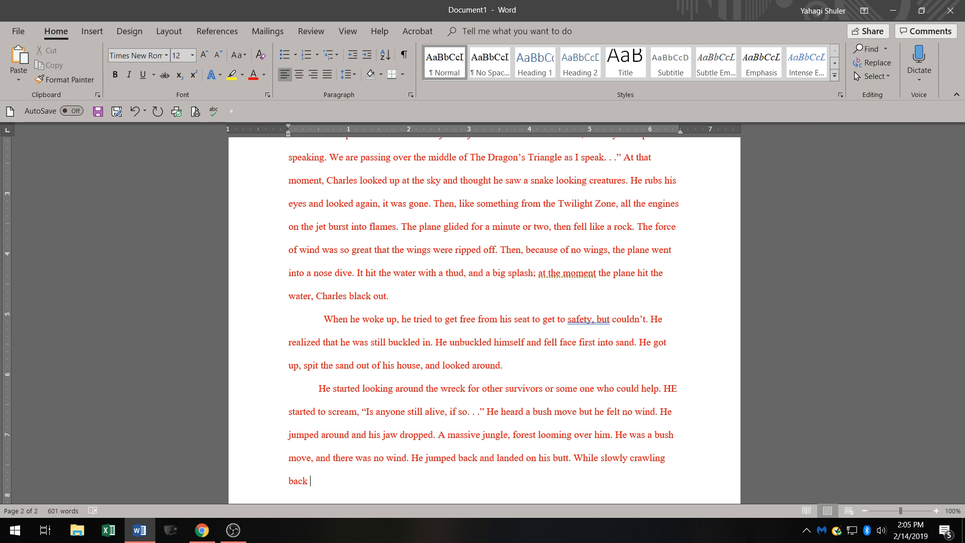
pyautogui.write('ward sy')
pyautogui.press('BackSpace')
pyautogui.write('a')
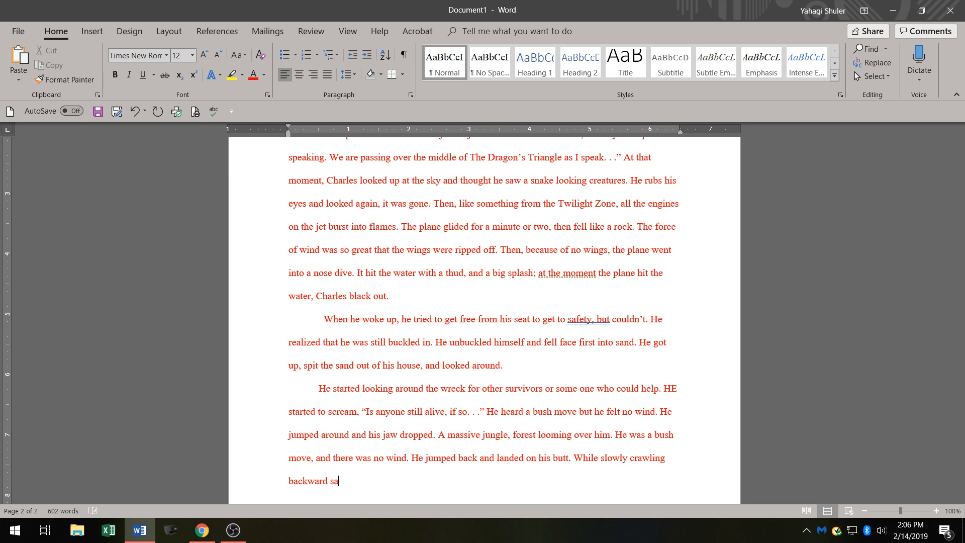
pyautogui.write('ying')
pyautogui.press('BackSpace')
pyautogui.press('BackSpace')
pyautogui.press('BackSpace')
pyautogui.write('ng,')
# Open the character's quotation with “Come out who ever or whatever”.
pyautogui.write(' "')
pyautogui.write('Come ')
pyautogui.write('out')
pyautogui.write('who')
pyautogui.press('BackSpace')
pyautogui.press('BackSpace')
pyautogui.press('BackSpace')
pyautogui.press('BackSpace')
pyautogui.press('BackSpace')
pyautogui.write('t who ever or wha')
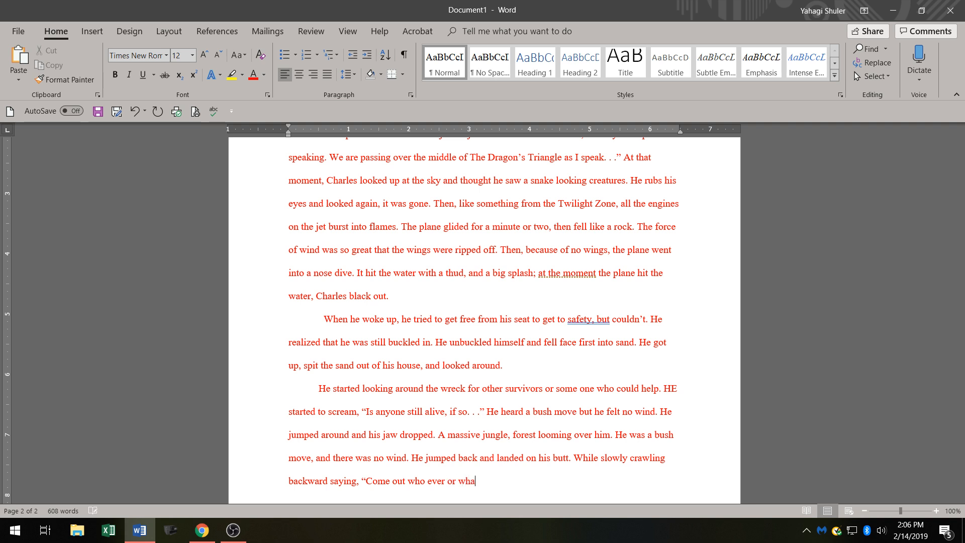
pyautogui.write('tever')
# End the quotation with “you. . .” and closing quotation marks, keeping a single space before “you”.
pyautogui.write('  you. . ."')
pyautogui.press('BackSpace')
pyautogui.press('Left')
pyautogui.press('Left')
pyautogui.press('Left')
pyautogui.press('Left')
pyautogui.press('Left')
pyautogui.press('Left')
pyautogui.press('BackSpace')
pyautogui.press('Right')
pyautogui.press('Right')
pyautogui.press('Right')
# Begin the following sentence with “He was cut off by a voice”.
pyautogui.write('HE')
pyautogui.press('BackSpace')
pyautogui.press('BackSpace')
pyautogui.write('e')
pyautogui.write(' was')
pyautogui.write('cv')
pyautogui.press('BackSpace')
pyautogui.write('ut off b')
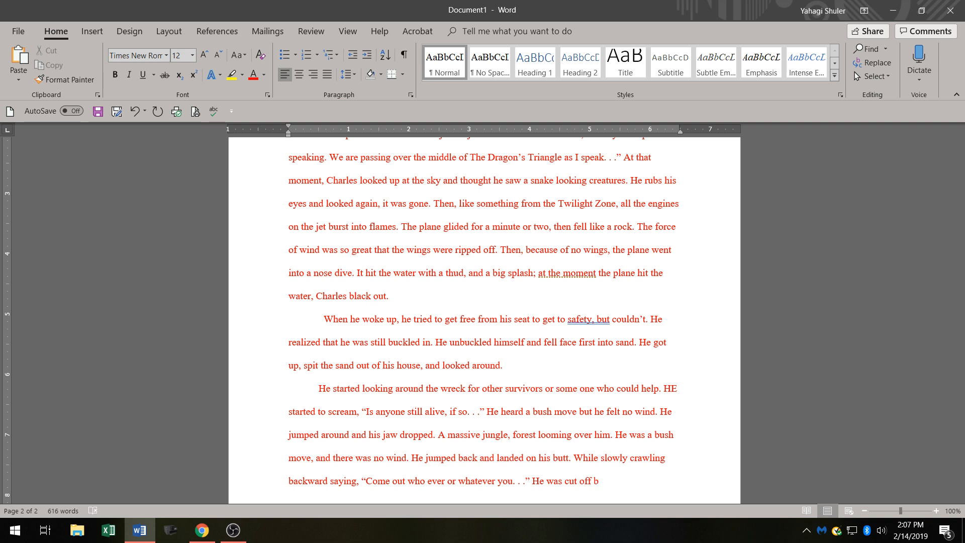
pyautogui.write('y')
pyautogui.write('a voice')
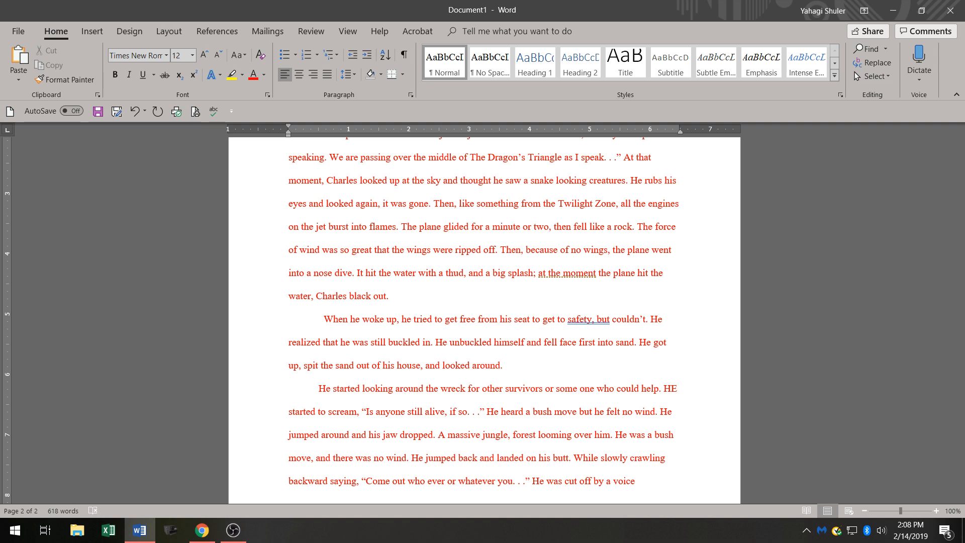
# Describe the voice by adding “so beautiful it” to the sentence.
pyautogui.write('so b')
pyautogui.write('eau')
pyautogui.write('tyfull it')
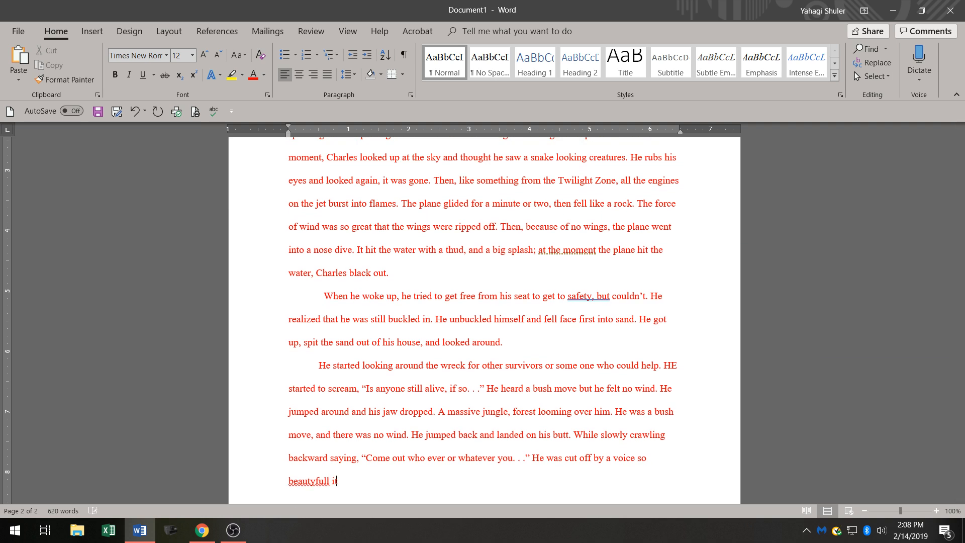
pyautogui.press('BackSpace')
pyautogui.press('BackSpace')
pyautogui.press('BackSpace')
pyautogui.press('BackSpace')
pyautogui.write('l i')
pyautogui.write('t')
# Finish the sentence about the voice with “could make a grown man cry.”.
pyautogui.write(' could')
pyautogui.write('could')
pyautogui.press('BackSpace')
pyautogui.press('BackSpace')
pyautogui.press('BackSpace')
pyautogui.press('BackSpace')
pyautogui.press('BackSpace')
pyautogui.press('BackSpace')
pyautogui.write('maik')
pyautogui.press('BackSpace')
pyautogui.press('BackSpace')
pyautogui.write('ke a grown')
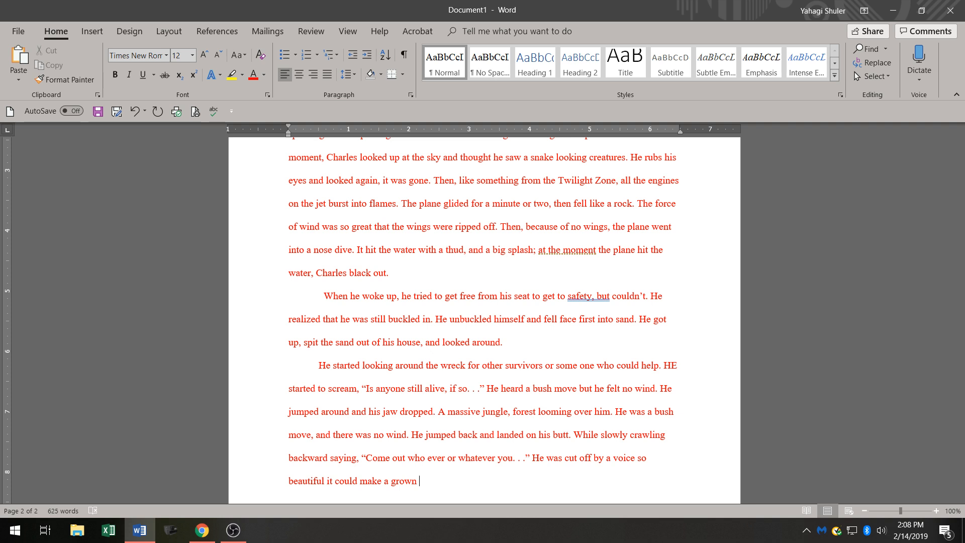
pyautogui.write('man cry')
pyautogui.write('. ')
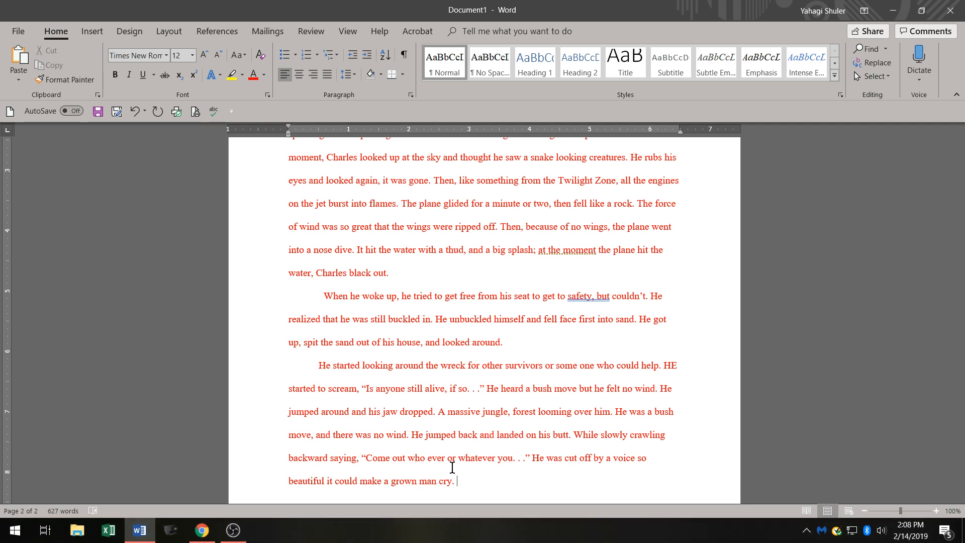
# Start a new sentence with “It said,” after “a grown man cry.”.
pyautogui.write('IT')
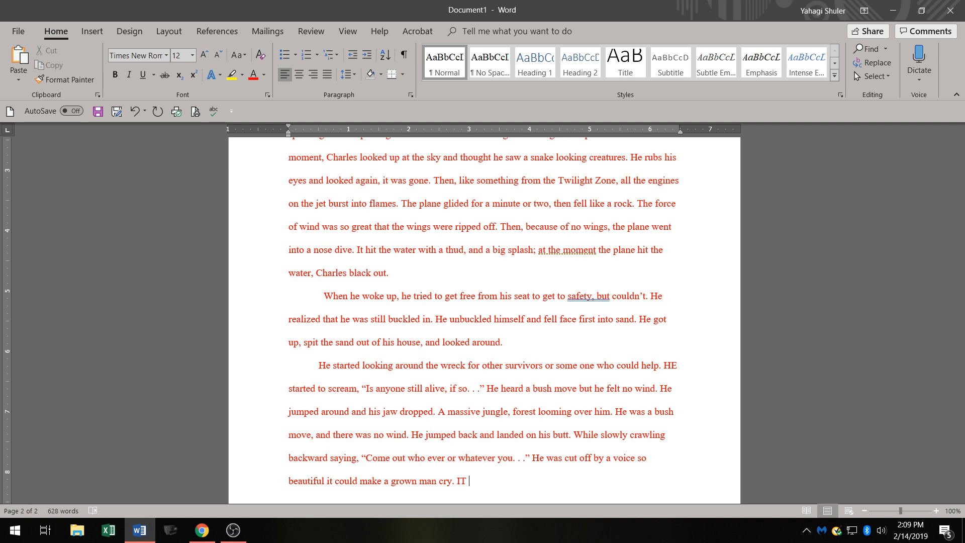
pyautogui.write(' said, in')
pyautogui.press('BackSpace')
pyautogui.press('BackSpace')
pyautogui.press('BackSpace')
pyautogui.press('BackSpace')
pyautogui.press('BackSpace')
pyautogui.press('BackSpace')
pyautogui.press('BackSpace')
pyautogui.press('BackSpace')
pyautogui.press('BackSpace')
pyautogui.press('BackSpace')
pyautogui.press('BackSpace')
pyautogui.write('t said,')
# Continue the sentence after “It said,” with “in a tone that his”.
pyautogui.write(' in ')
pyautogui.write('a')
pyautogui.write(' town')
pyautogui.press('BackSpace')
pyautogui.press('BackSpace')
pyautogui.press('BackSpace')
pyautogui.write('ne tha')
pyautogui.write('t his')
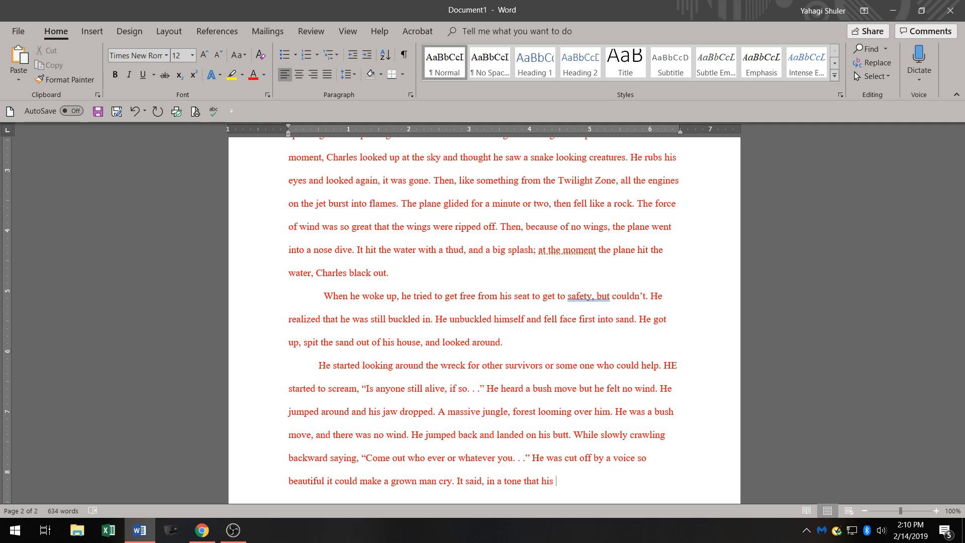
# Extend the description of the tone with “his heart beat” after “that”.
pyautogui.press('BackSpace')
pyautogui.press('BackSpace')
pyautogui.press('BackSpace')
pyautogui.press('BackSpace')
pyautogui.write('his he')
pyautogui.write('art ')
pyautogui.write('bea')
pyautogui.write('t faste')
pyautogui.write('r ')
pyautogui.write('s')
pyautogui.press('BackSpace')
pyautogui.press('BackSpace')
pyautogui.press('BackSpace')
pyautogui.press('BackSpace')
pyautogui.press('BackSpace')
pyautogui.press('BackSpace')
pyautogui.press('BackSpace')
pyautogui.press('BackSpace')
# Complete the comparison after “heart beat” with “as fast as the feeling of love can,”.
pyautogui.write('as hast')
pyautogui.press('BackSpace')
pyautogui.press('BackSpace')
pyautogui.press('BackSpace')
pyautogui.press('BackSpace')
pyautogui.write('fast as the')
pyautogui.press('BackSpace')
pyautogui.press('BackSpace')
pyautogui.press('BackSpace')
pyautogui.write('the feeling ove')
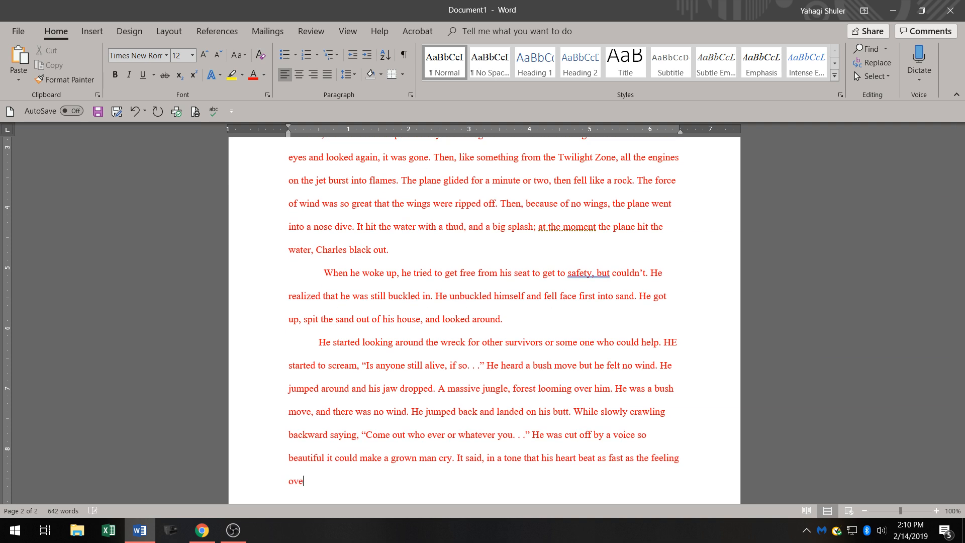
pyautogui.press('BackSpace')
pyautogui.press('BackSpace')
pyautogui.write('f love')
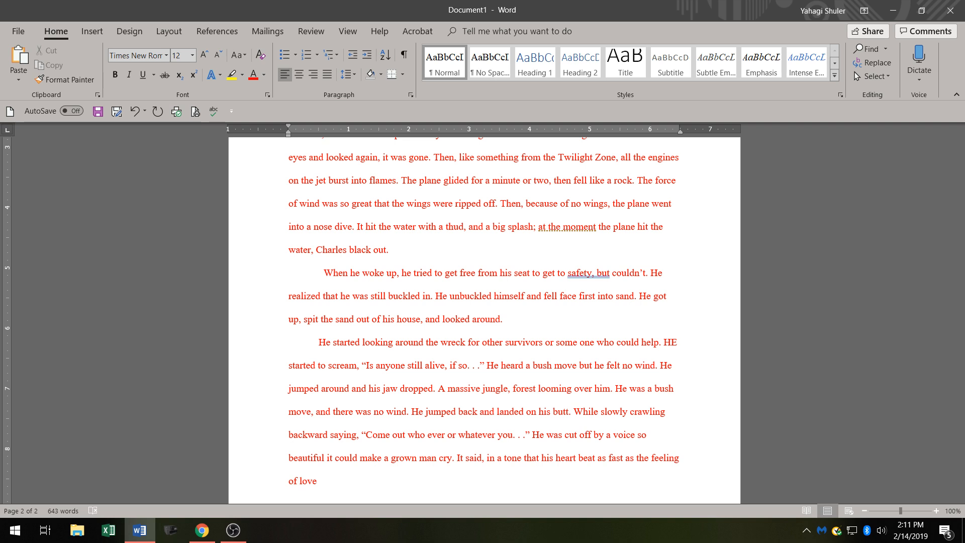
pyautogui.write('can')
pyautogui.write(',')
# Open the voice's dialogue after “of love can,” with “They’re all dead, only”.
pyautogui.write(' "')
pyautogui.write("They't")
pyautogui.write('e ')
pyautogui.write('sll de')
pyautogui.press('BackSpace')
pyautogui.press('BackSpace')
pyautogui.press('BackSpace')
pyautogui.press('BackSpace')
pyautogui.press('BackSpace')
pyautogui.press('BackSpace')
pyautogui.write('all dead, only you survived, lucky you.')
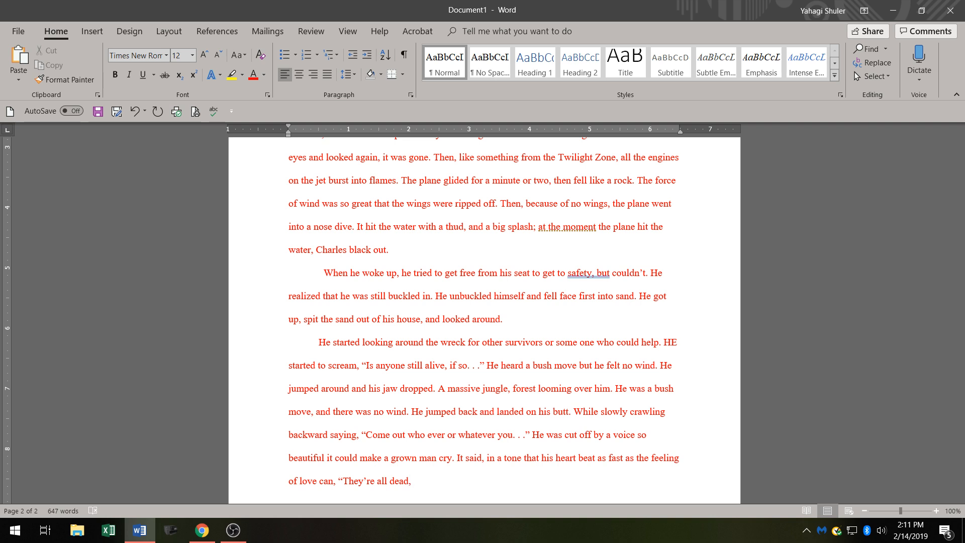
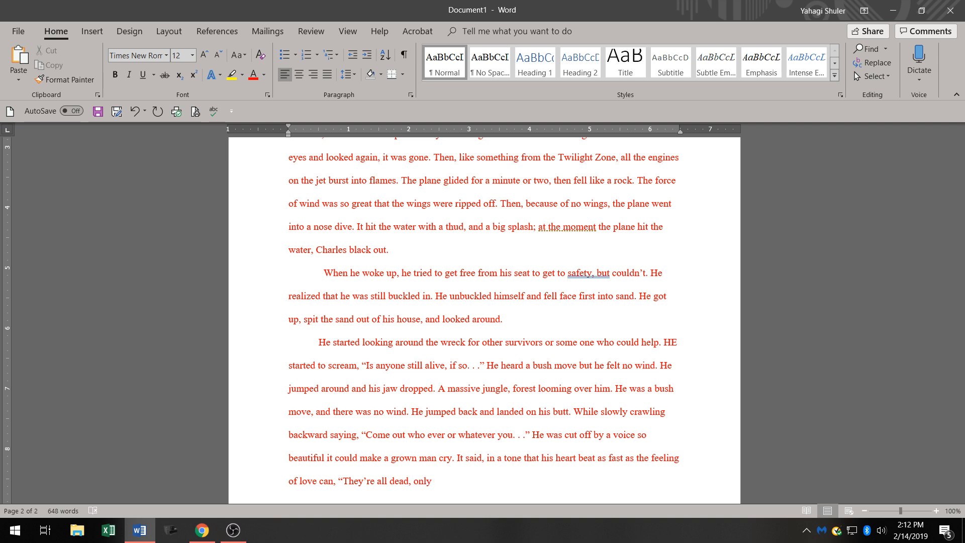
# Finish the quotation with “you survived, lucky you.” and a closing quotation mark.
pyautogui.write('you su')
pyautogui.write('rvived,')
pyautogui.write("lucky you.'")
pyautogui.press('BackSpace')
pyautogui.write('"')
pyautogui.hotkey('ctrl', 'Return')
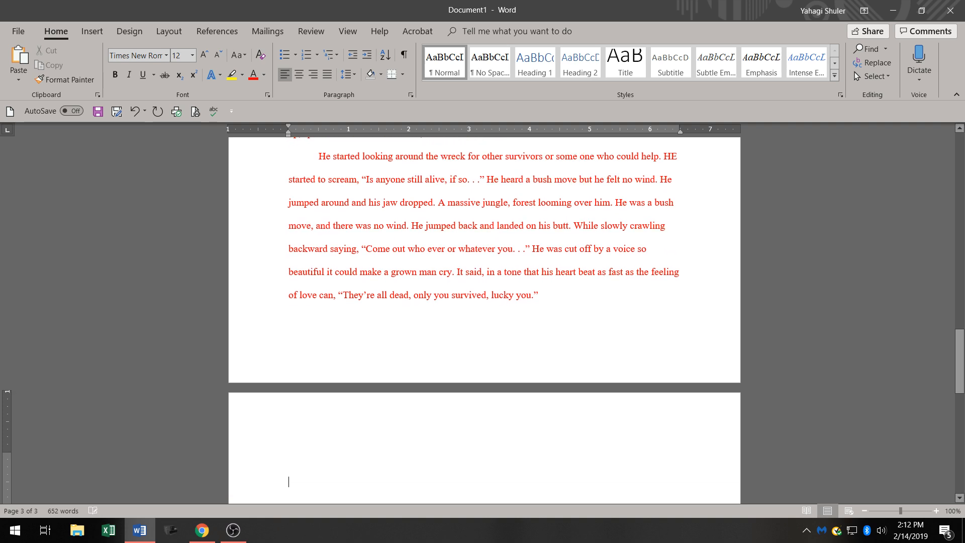
pyautogui.press('BackSpace')
pyautogui.press('BackSpace')
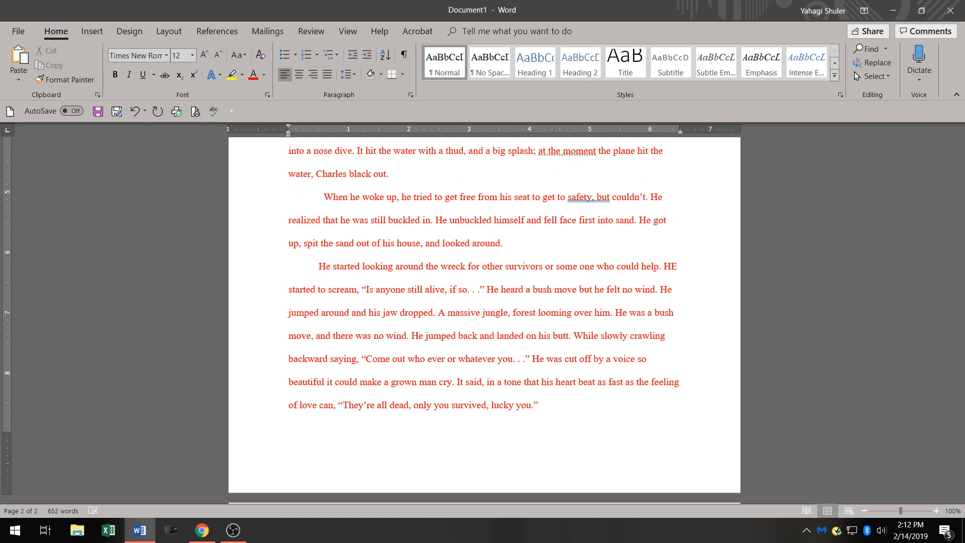
# Insert a page break after the quotation and start an indented paragraph reading “After it said, “. . . lucky you.””.
pyautogui.hotkey('ctrl', 'Return')
pyautogui.press('Tab')
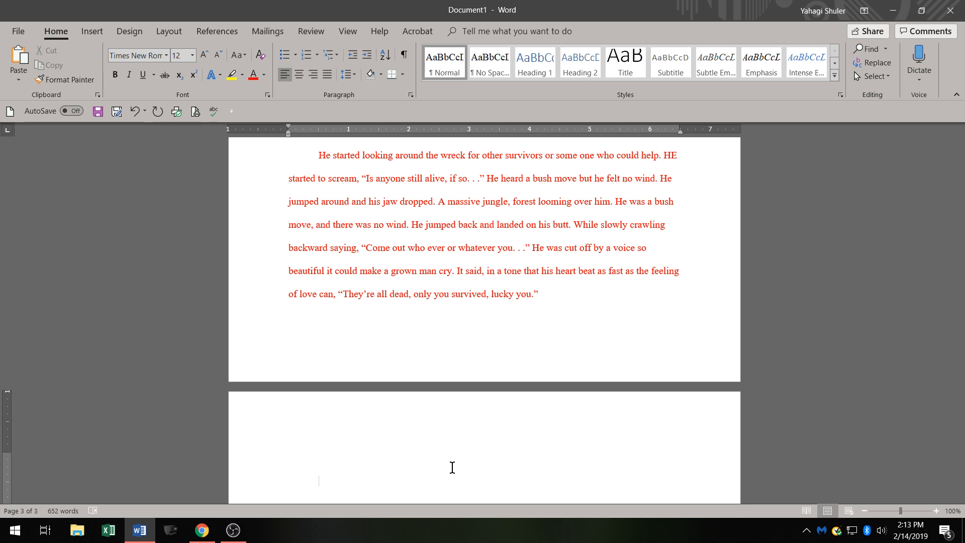
pyautogui.write('After it said')
pyautogui.press('BackSpace')
pyautogui.write(', “. .')
pyautogui.write('. lucky you.”')
pyautogui.press('BackSpace')
pyautogui.press('End')
pyautogui.write('(Shuler 2).')
pyautogui.press('BackSpace')
pyautogui.press('BackSpace')
pyautogui.press('BackSpace')
pyautogui.press('BackSpace')
pyautogui.press('BackSpace')
pyautogui.press('BackSpace')
pyautogui.press('BackSpace')
pyautogui.press('BackSpace')
pyautogui.press('BackSpace')
pyautogui.press('BackSpace')
pyautogui.press('BackSpace')
pyautogui.press('BackSpace')
pyautogui.press('BackSpace')
pyautogui.press('BackSpace')
pyautogui.write('u."')
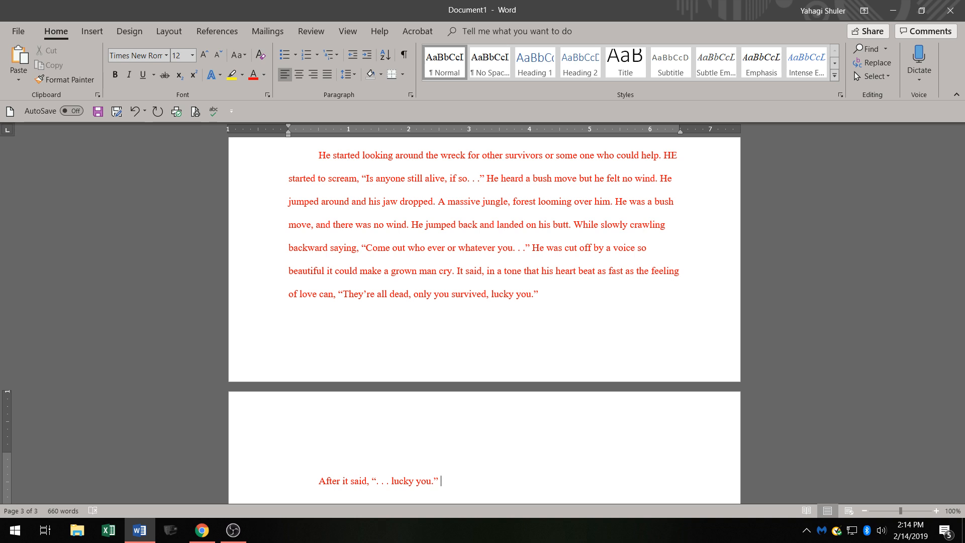
# Add the sentence “A woman walked out of the bushes.” after “lucky you.”.
pyautogui.write(' A')
pyautogui.press('BackSpace')
pyautogui.write('A woman walked out of the bush')
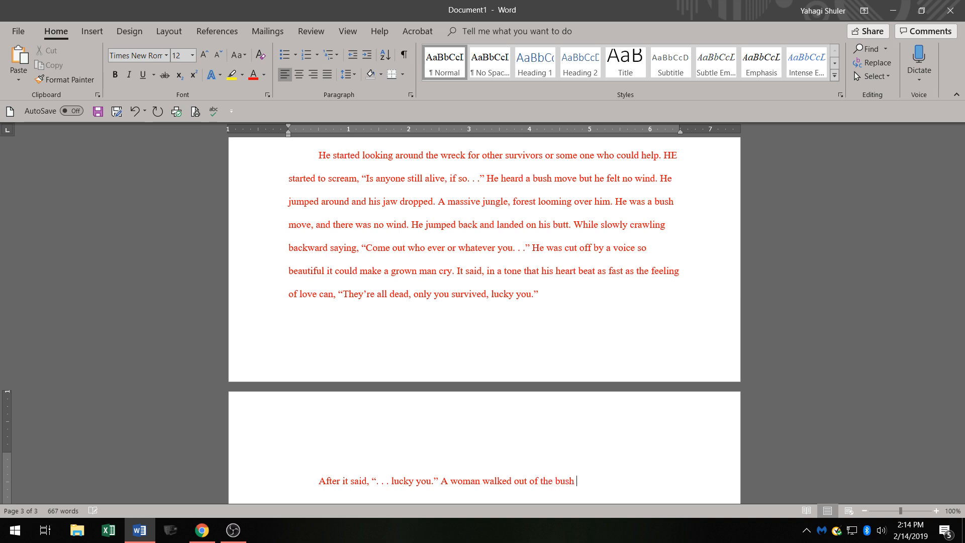
pyautogui.press('BackSpace')
pyautogui.write('es')
# Start the woman's description with “The woman looked about 25 or”.
pyautogui.write('The woman looked abo')
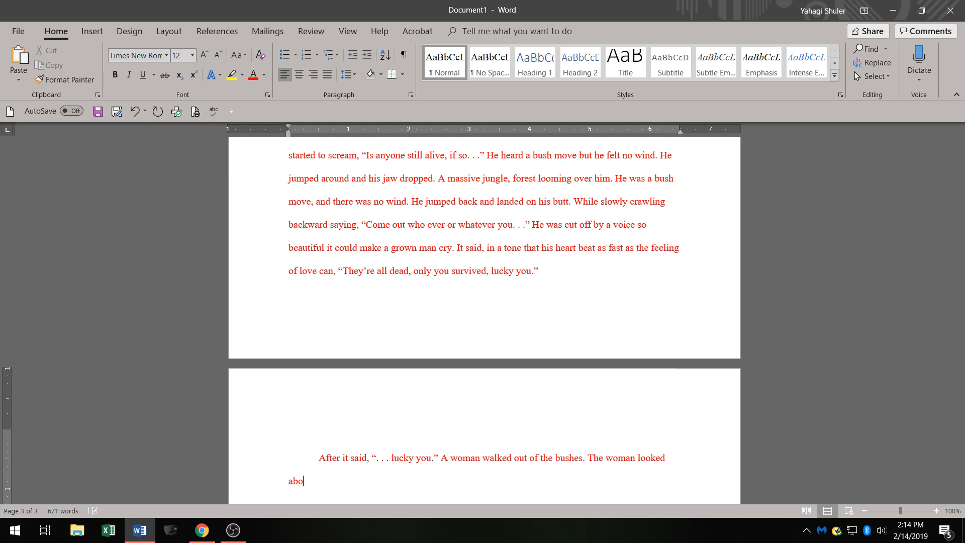
pyautogui.write('ut 25 or 26. Wearing')
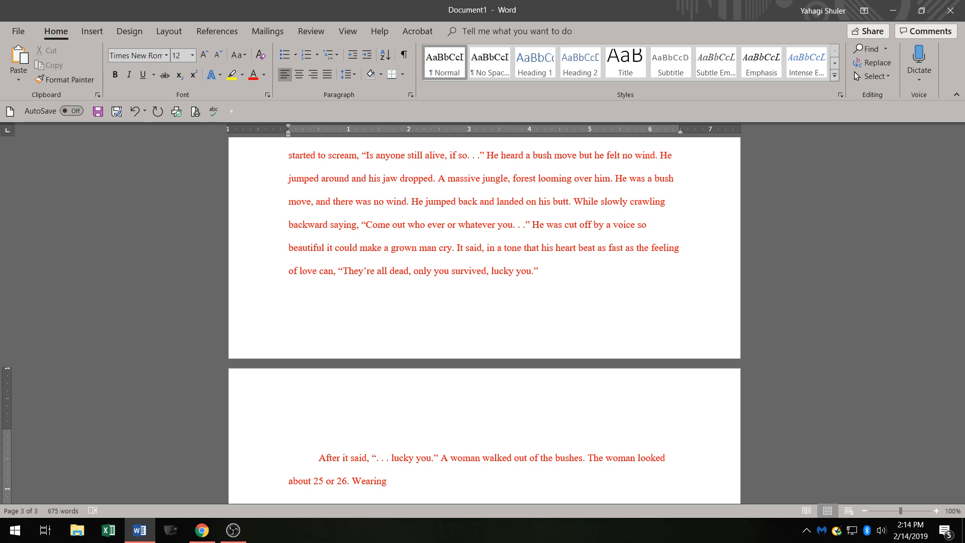
pyautogui.press('BackSpace')
pyautogui.press('BackSpace')
pyautogui.press('BackSpace')
pyautogui.press('BackSpace')
pyautogui.press('BackSpace')
pyautogui.press('BackSpace')
pyautogui.press('BackSpace')
pyautogui.press('BackSpace')
pyautogui.press('BackSpace')
pyautogui.press('BackSpace')
pyautogui.press('BackSpace')
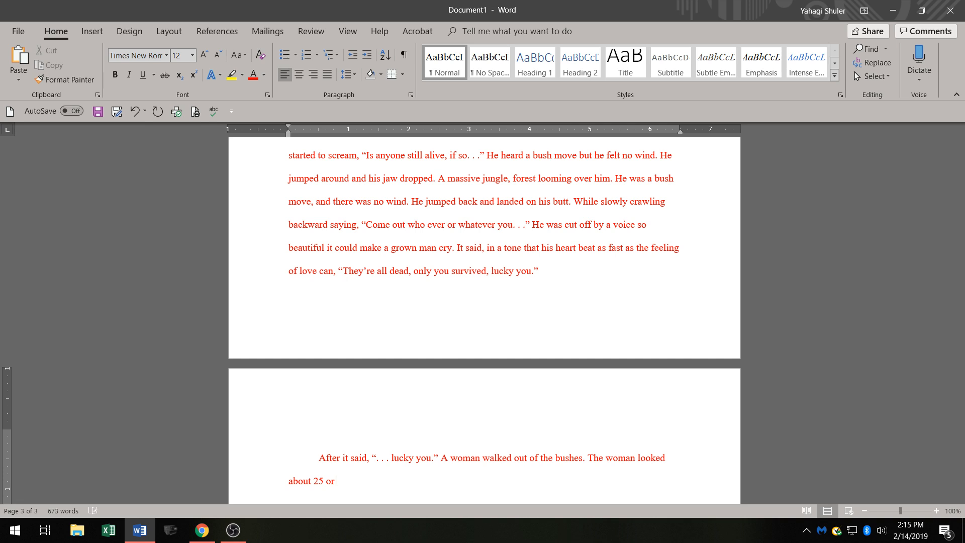
# Continue the woman's description with “26, wearing an orange and white kimono”.
pyautogui.write('2')
pyautogui.write('6, waer')
pyautogui.press('BackSpace')
pyautogui.press('BackSpace')
pyautogui.press('BackSpace')
pyautogui.write('earing an orange and whitwe')
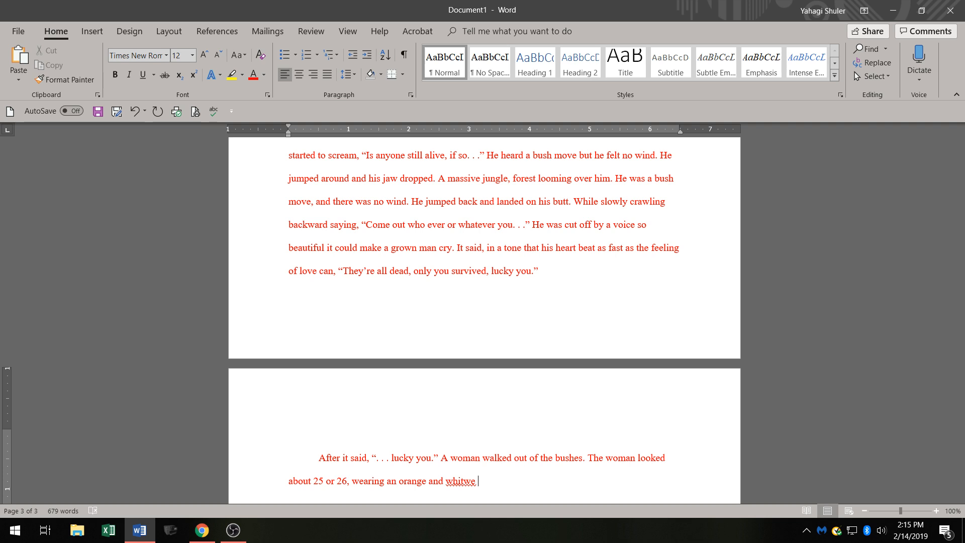
pyautogui.press('BackSpace')
pyautogui.press('BackSpace')
pyautogui.press('BackSpace')
pyautogui.write('e')
pyautogui.write(' ka')
pyautogui.write('m')
pyautogui.write('ono ')
# Add the woman's height as “, about 5feet 8inches,” after “kimono”.
pyautogui.write(', abou')
pyautogui.write('t ')
pyautogui.write('f')
pyautogui.press('BackSpace')
pyautogui.write('5feet')
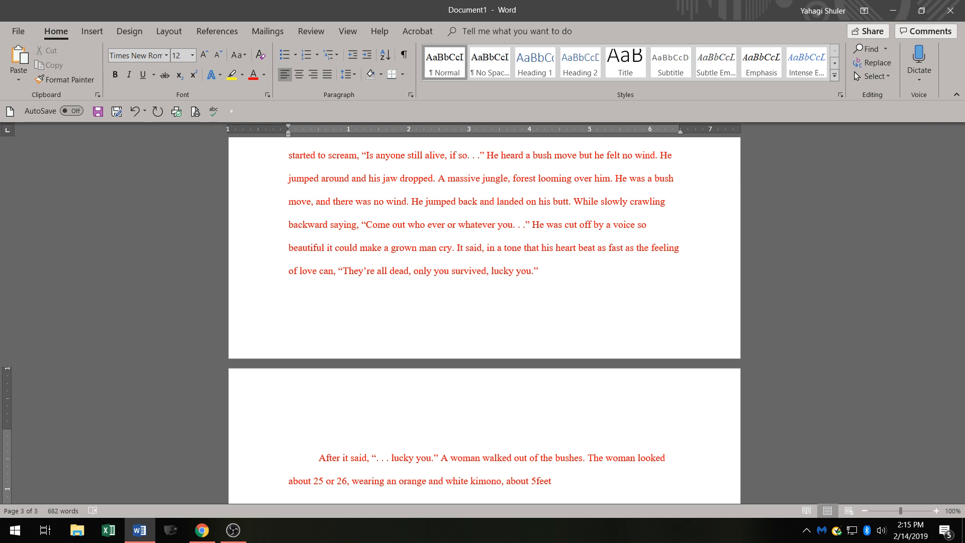
pyautogui.write(' 8ich')
pyautogui.press('BackSpace')
pyautogui.press('BackSpace')
pyautogui.write('nch')
pyautogui.write('es,')
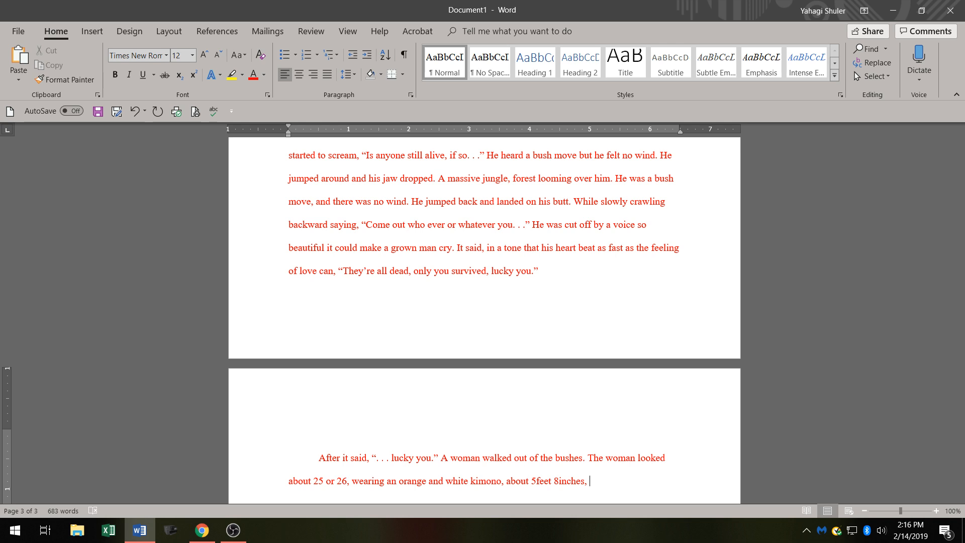
# Describe the woman's appearance with “had an American but with a small pinch of Korean look,”.
pyautogui.write('had an amer')
pyautogui.press('BackSpace')
pyautogui.press('BackSpace')
pyautogui.press('BackSpace')
pyautogui.press('BackSpace')
pyautogui.write('American')
pyautogui.write('but with')
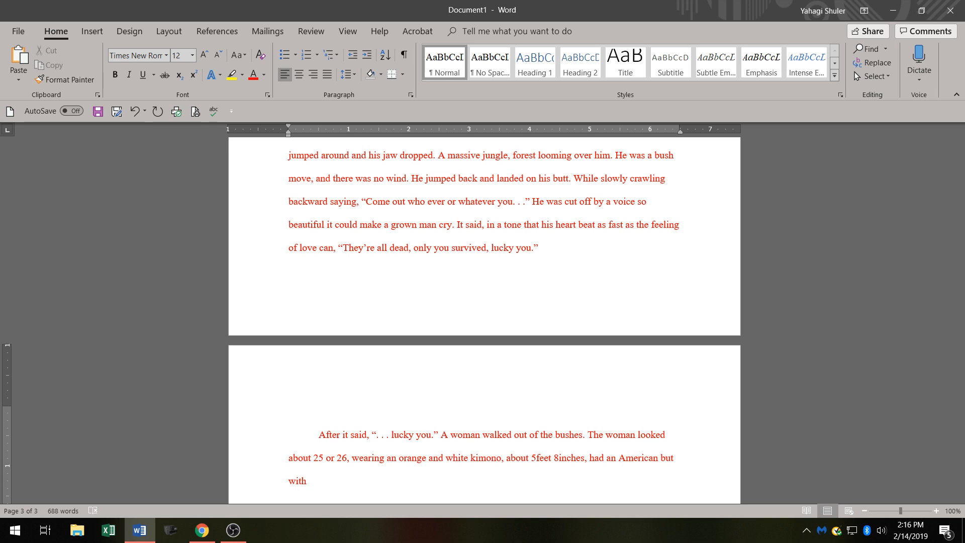
pyautogui.write(' a small pinch of Korean')
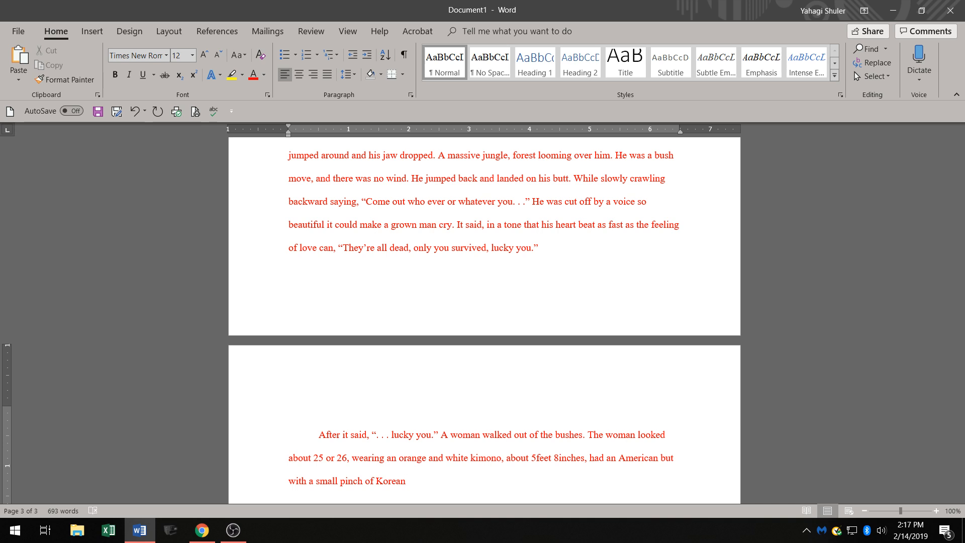
pyautogui.write(' look,')
# Continue the description with “brown hair, slim and slender, but the first”.
pyautogui.write('brown ')
pyautogui.write('haor.')
pyautogui.press('BackSpace')
pyautogui.press('BackSpace')
pyautogui.press('BackSpace')
pyautogui.press('BackSpace')
pyautogui.press('BackSpace')
pyautogui.write('air,')
pyautogui.write('slim')
pyautogui.write('and slende')
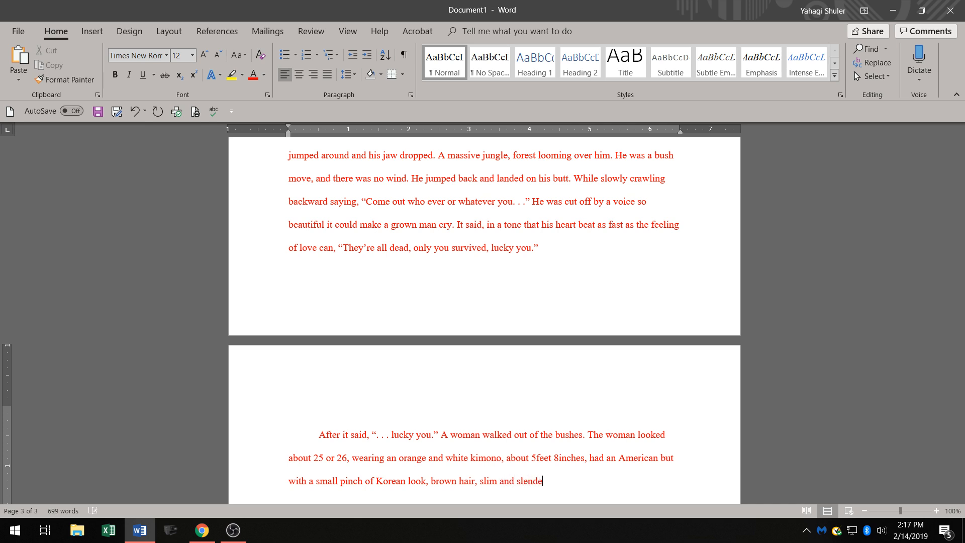
pyautogui.write('r')
pyautogui.write('but the first ')
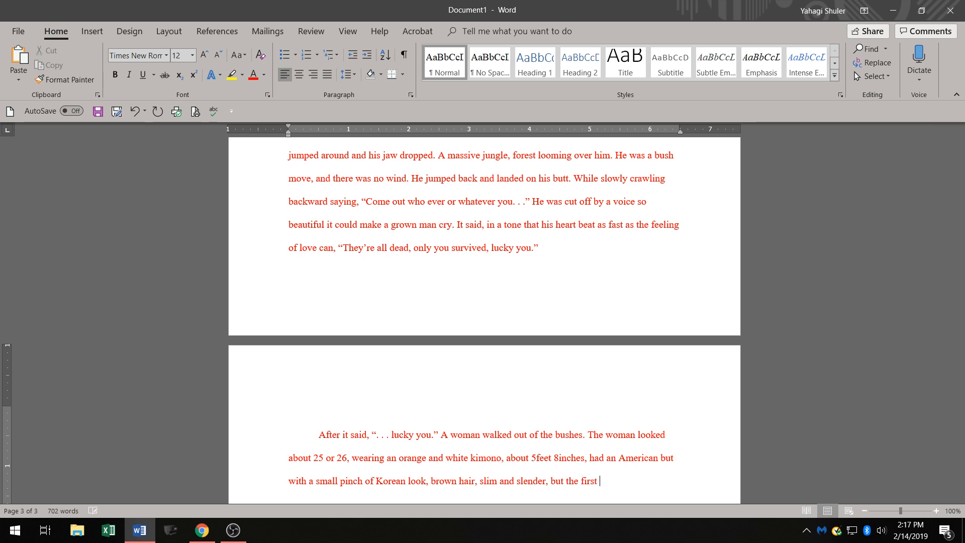
pyautogui.write('fith')
pyautogui.press('BackSpace')
pyautogui.press('BackSpace')
pyautogui.write('rst')
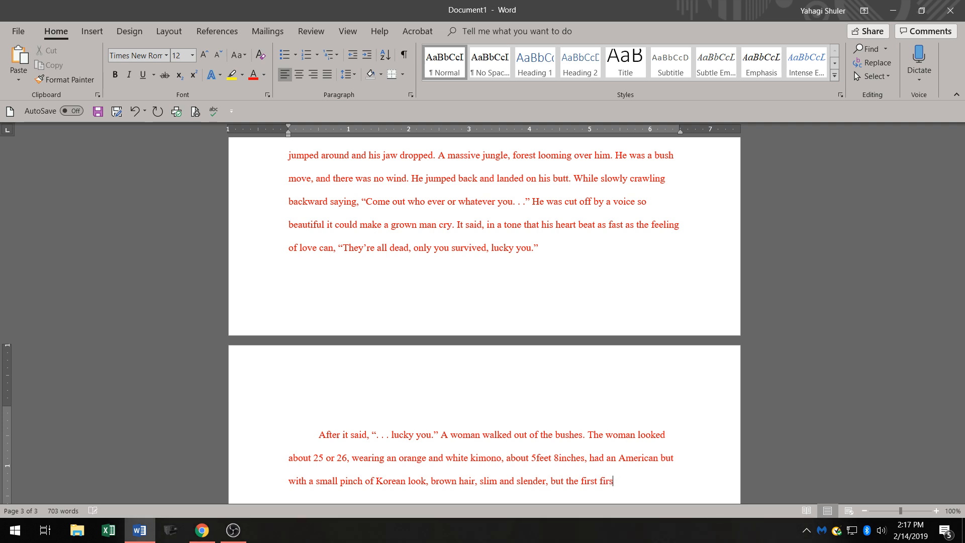
pyautogui.press('BackSpace')
pyautogui.press('BackSpace')
pyautogui.press('BackSpace')
pyautogui.press('BackSpace')
pyautogui.press('BackSpace')
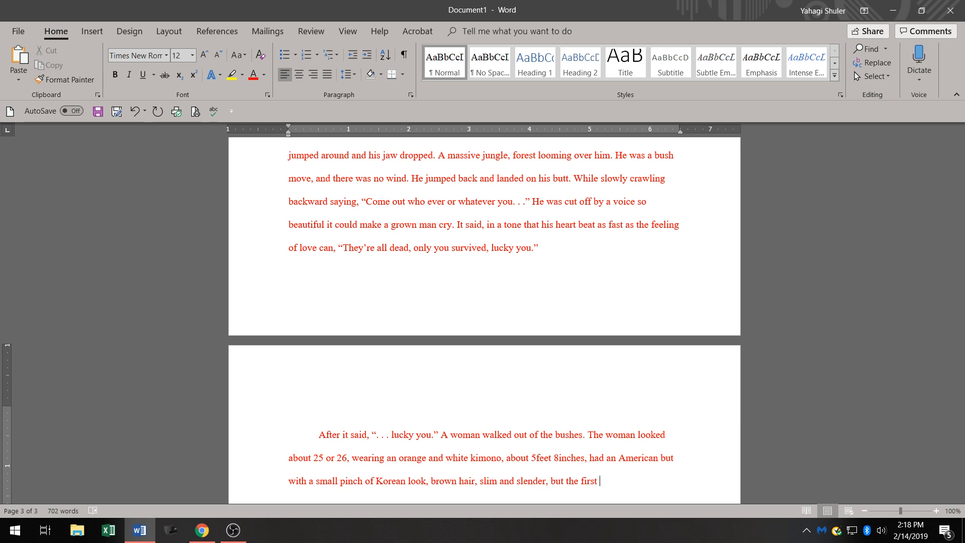
# Complete the descriptive sentence with “thing he noticed was her chest.”.
pyautogui.write('thing ')
pyautogui.write('he noticed')
pyautogui.write(' was')
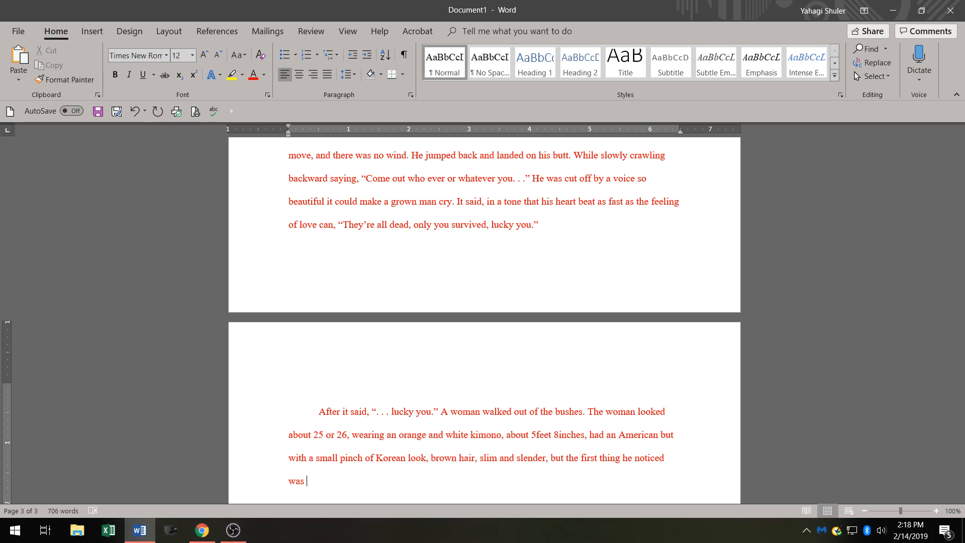
pyautogui.write('her')
pyautogui.write('chest.')
# Begin the sentence about the woman's reaction with “She notice that and”.
pyautogui.write('She')
pyautogui.write('notice ')
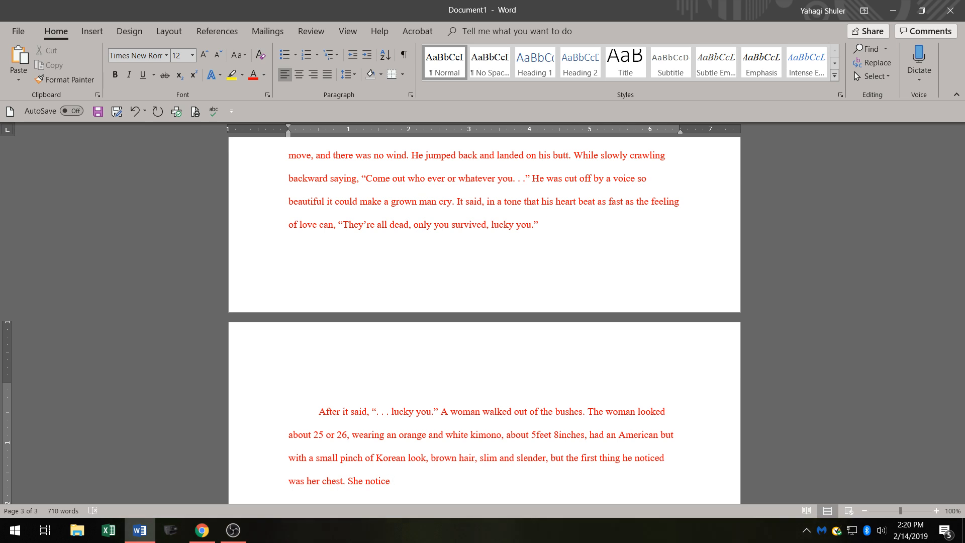
pyautogui.write('that ')
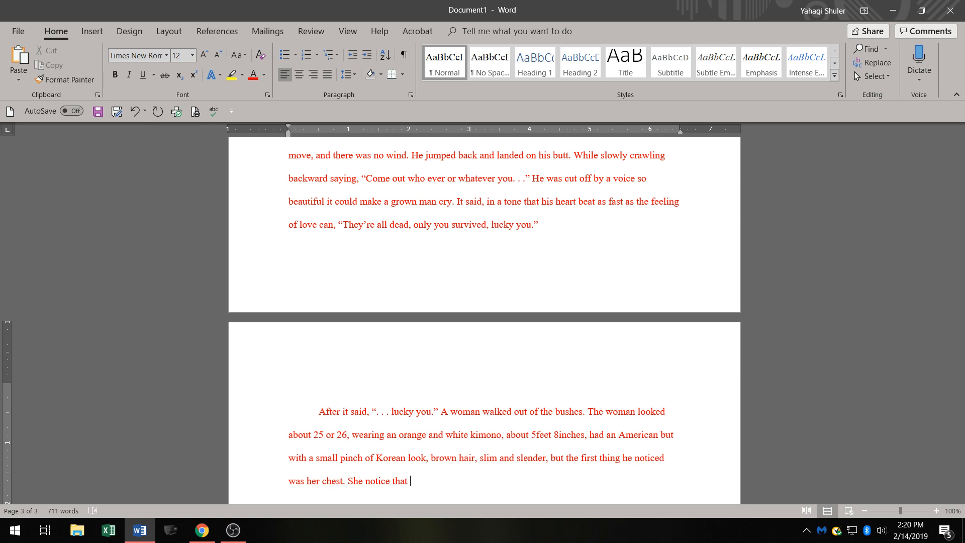
pyautogui.write('and')
pyautogui.write('and')
pyautogui.press('BackSpace')
pyautogui.press('BackSpace')
pyautogui.press('BackSpace')
pyautogui.press('BackSpace')
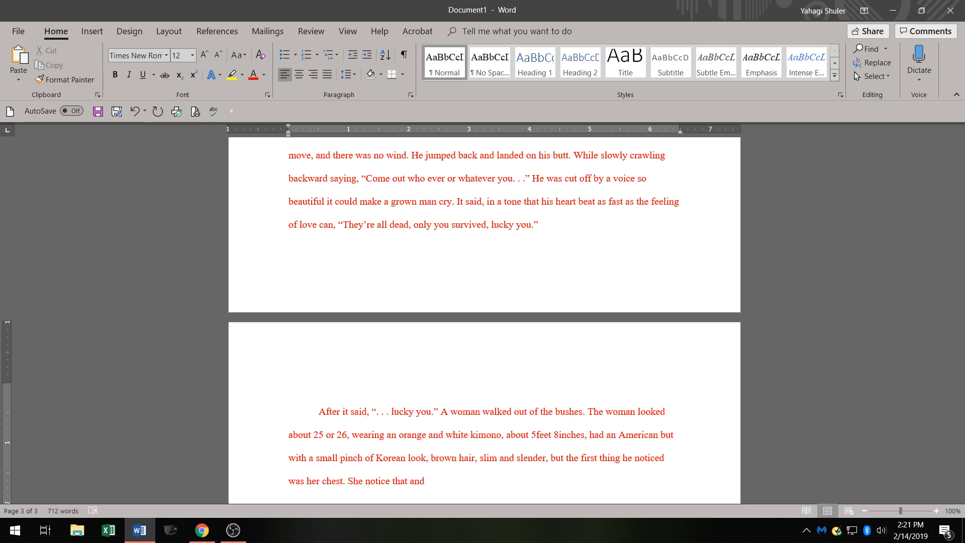
# Complete the woman's reaction with “rolled her eyes.”.
pyautogui.write('rooled')
pyautogui.press('BackSpace')
pyautogui.press('BackSpace')
pyautogui.press('BackSpace')
pyautogui.press('BackSpace')
pyautogui.press('BackSpace')
pyautogui.write('lled her ')
pyautogui.write('eyes')
pyautogui.write('. ')
pyautogui.write('He')
pyautogui.press('BackSpace')
pyautogui.press('BackSpace')
# Correct the flagged word “notice” to “notices” using the suggested grammar correction.
pyautogui.click(378, 481)
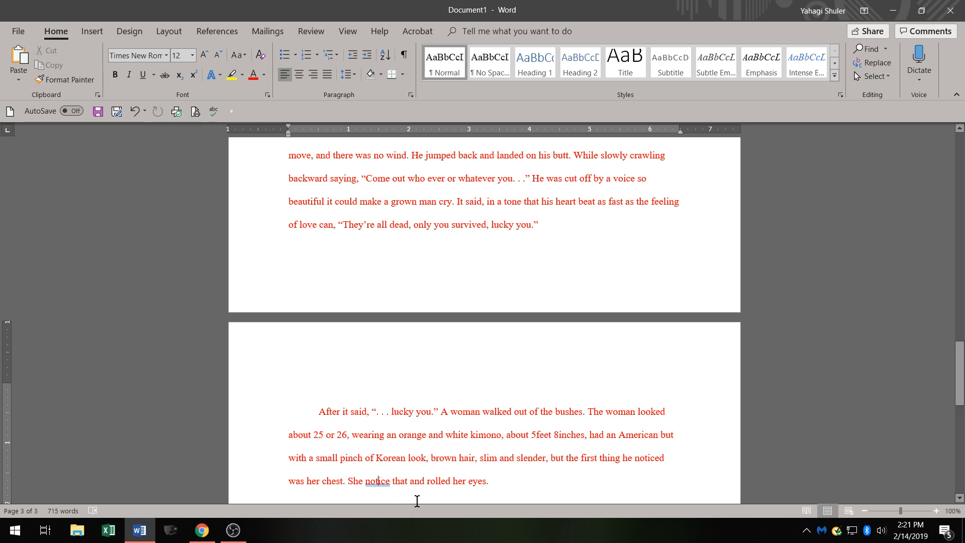
pyautogui.rightClick(378, 481)
pyautogui.click(457, 357)
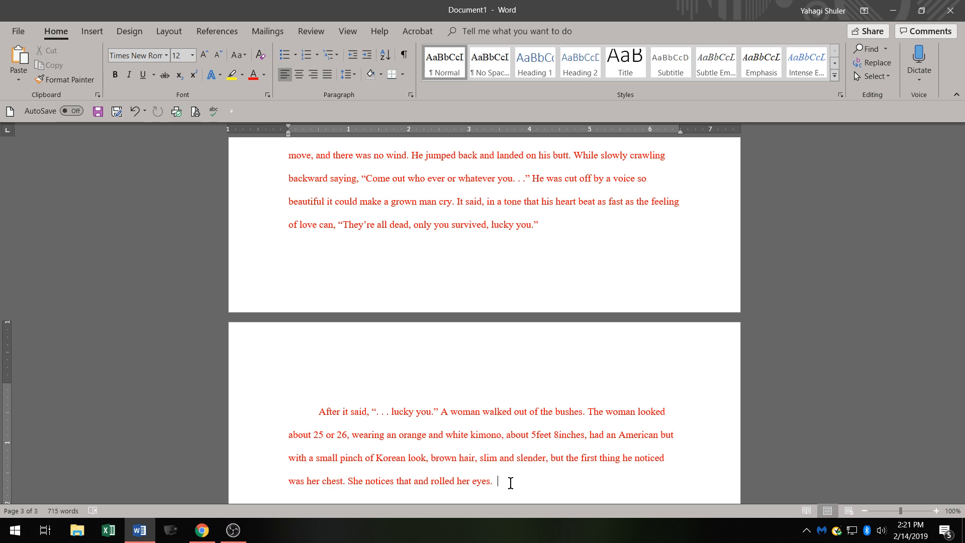
# Begin the sentence after “rolled her eyes.” with “She help him up,”.
pyautogui.press('BackSpace')
pyautogui.write('She help him up')
pyautogui.press('BackSpace')
pyautogui.write(', nd ')
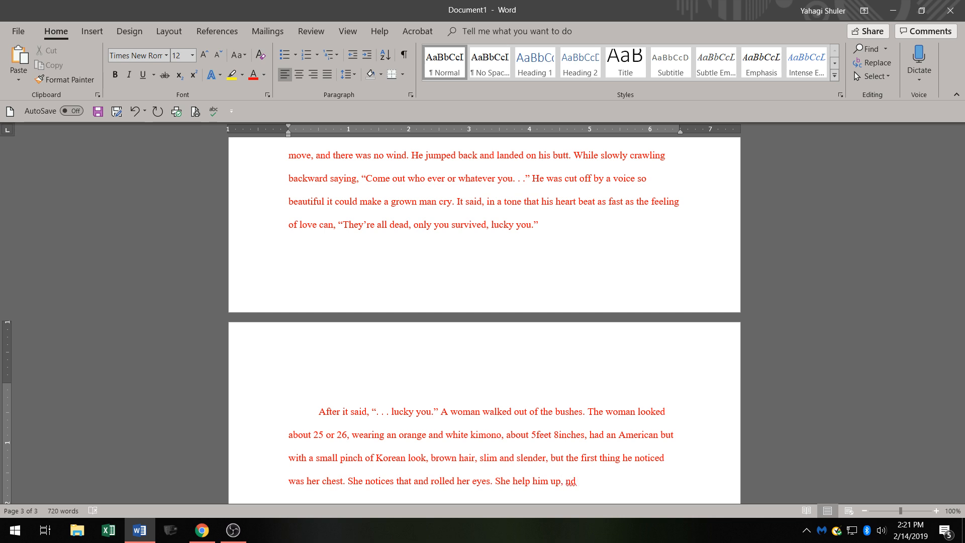
pyautogui.write('told him ')
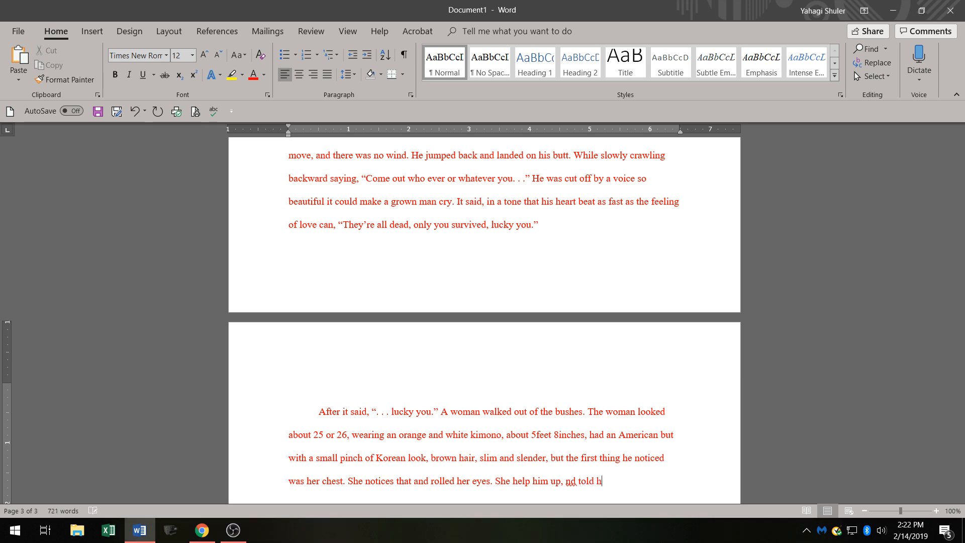
pyautogui.write('that')
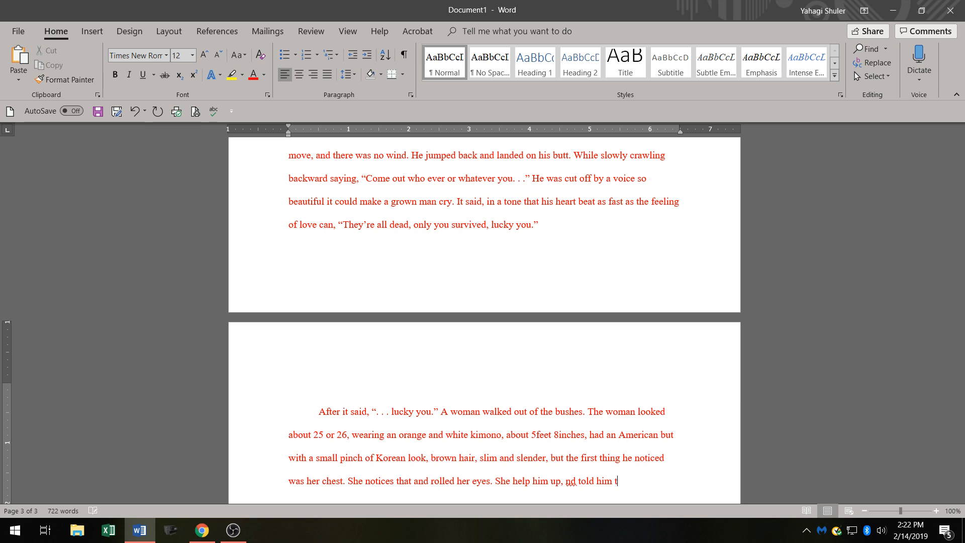
pyautogui.press('BackSpace')
pyautogui.press('BackSpace')
pyautogui.press('BackSpace')
pyautogui.press('BackSpace')
pyautogui.press('BackSpace')
pyautogui.press('BackSpace')
pyautogui.press('BackSpace')
pyautogui.press('BackSpace')
pyautogui.press('BackSpace')
pyautogui.press('BackSpace')
pyautogui.press('BackSpace')
pyautogui.press('BackSpace')
pyautogui.press('BackSpace')
pyautogui.press('BackSpace')
pyautogui.press('BackSpace')
pyautogui.press('BackSpace')
pyautogui.press('BackSpace')
pyautogui.write('repeated')
pyautogui.write('her line of')
pyautogui.press('BackSpace')
pyautogui.press('BackSpace')
pyautogui.press('BackSpace')
pyautogui.press('BackSpace')
pyautogui.press('BackSpace')
pyautogui.press('BackSpace')
pyautogui.press('BackSpace')
pyautogui.press('BackSpace')
pyautogui.press('BackSpace')
pyautogui.press('BackSpace')
pyautogui.press('BackSpace')
pyautogui.press('BackSpace')
pyautogui.press('BackSpace')
pyautogui.press('BackSpace')
pyautogui.press('BackSpace')
pyautogui.press('BackSpace')
pyautogui.press('BackSpace')
pyautogui.press('BackSpace')
pyautogui.press('BackSpace')
# Complete the sentence after “She help him up,” with “and told him that he was very lucky.”.
pyautogui.write('and told ')
pyautogui.write('h')
pyautogui.write('im that')
pyautogui.write(' he was')
pyautogui.write(' very l')
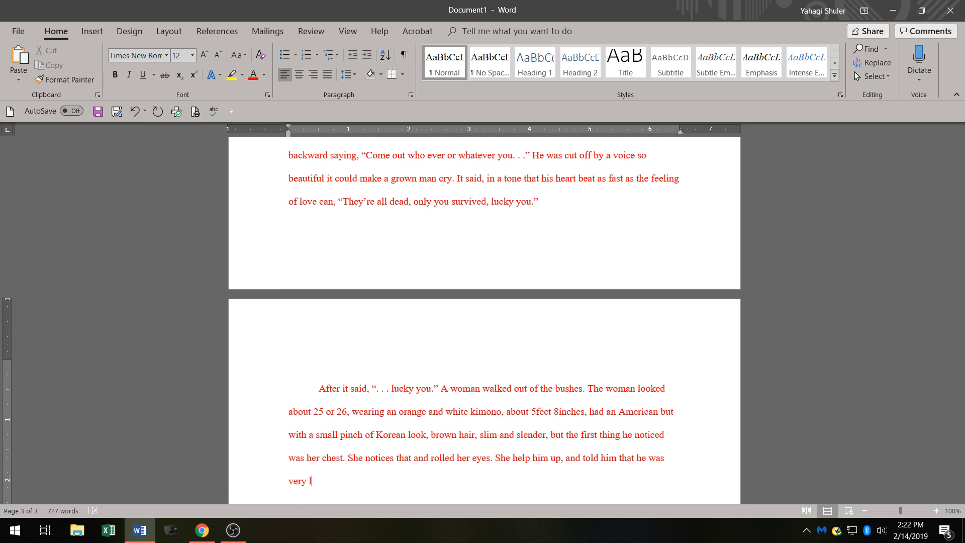
pyautogui.write('ucky.')
# Start a new indented paragraph with “He open this mouth,”.
pyautogui.press('Return')
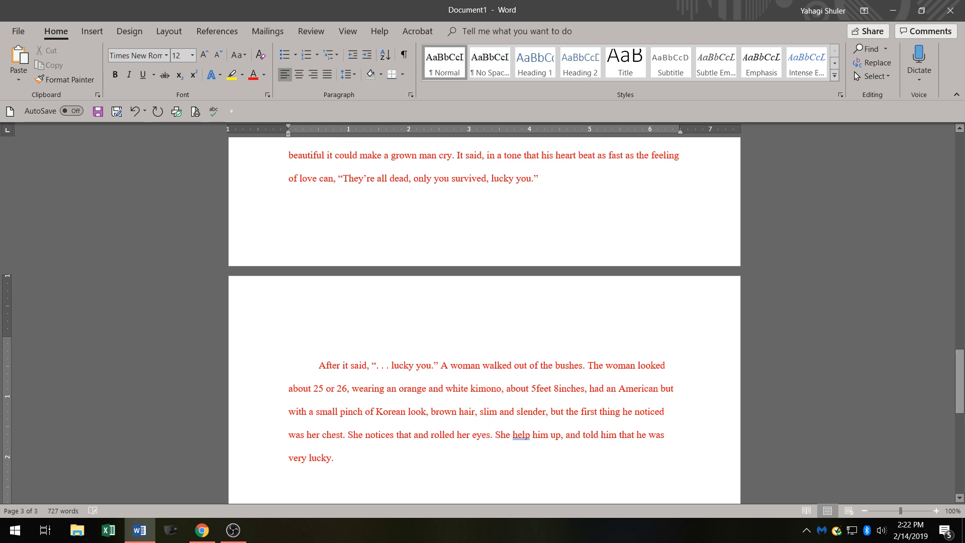
pyautogui.press('Tab')
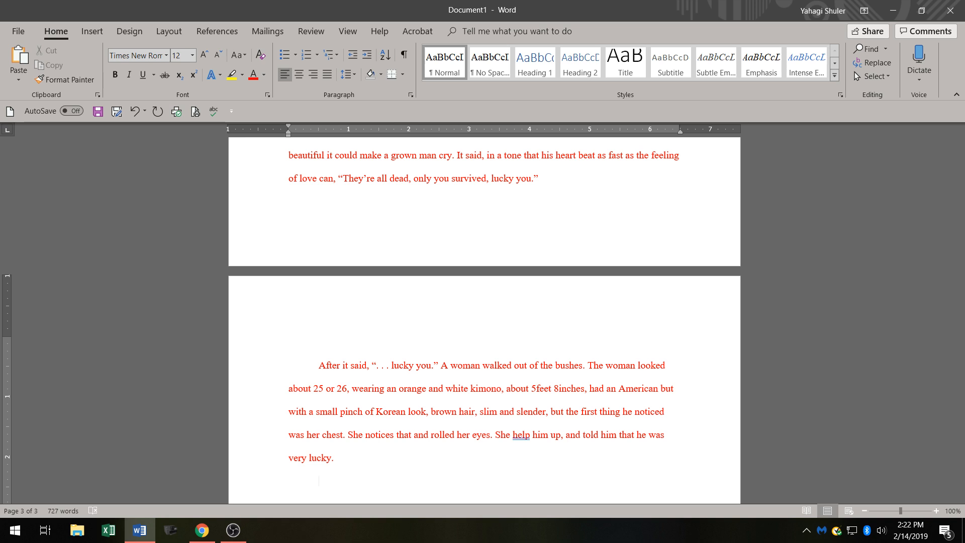
pyautogui.write('He open thg')
pyautogui.press('BackSpace')
pyautogui.press('BackSpace')
pyautogui.press('BackSpace')
pyautogui.write('this ')
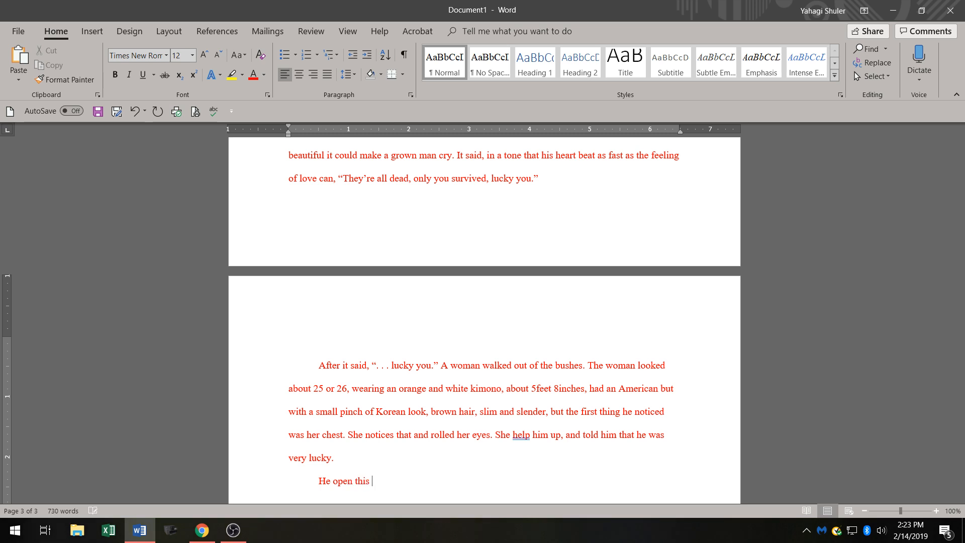
pyautogui.write('mouth')
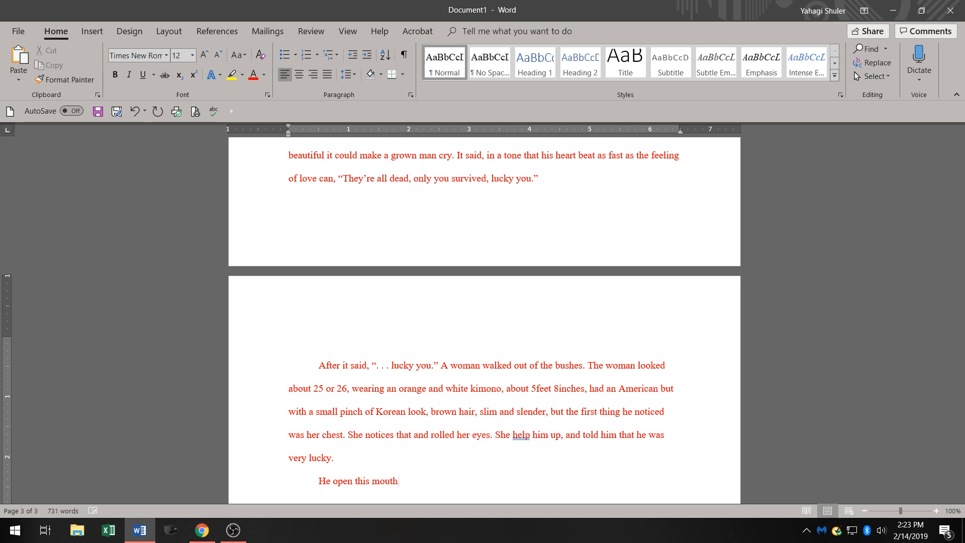
pyautogui.press('BackSpace')
# Correct the flagged word “help” to “helped” in the sentence about the woman helping him up.
pyautogui.click(515, 434)
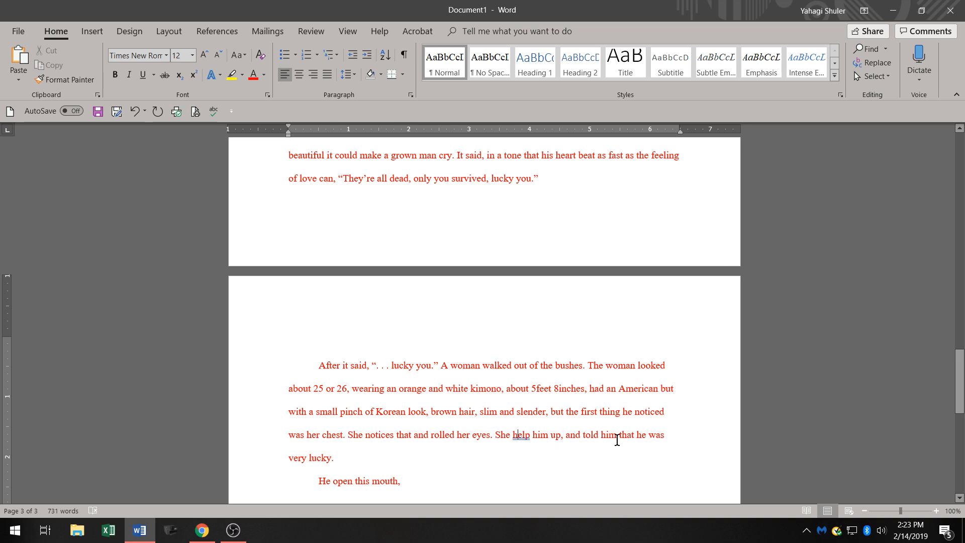
pyautogui.rightClick(520, 435)
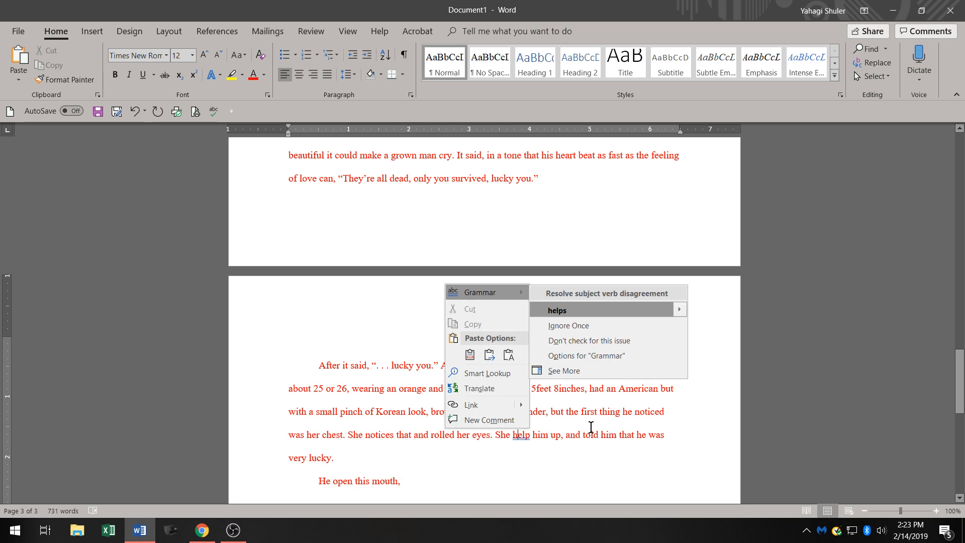
pyautogui.click(530, 435)
pyautogui.write('ed')
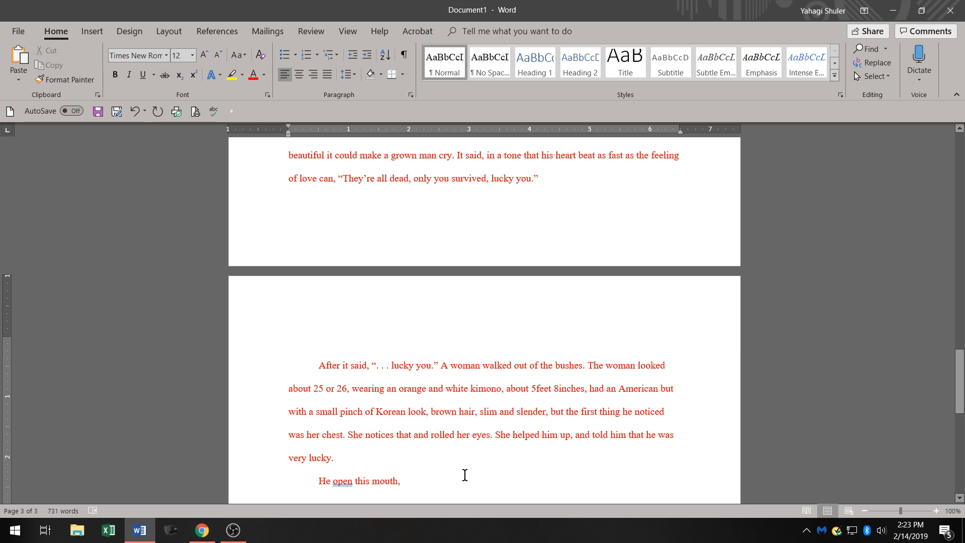
# Change “open” to “opened” at the start of the new paragraph.
pyautogui.click(346, 482)
pyautogui.rightClick(412, 476)
pyautogui.click(431, 361)
pyautogui.press('BackSpace')
pyautogui.press('BackSpace')
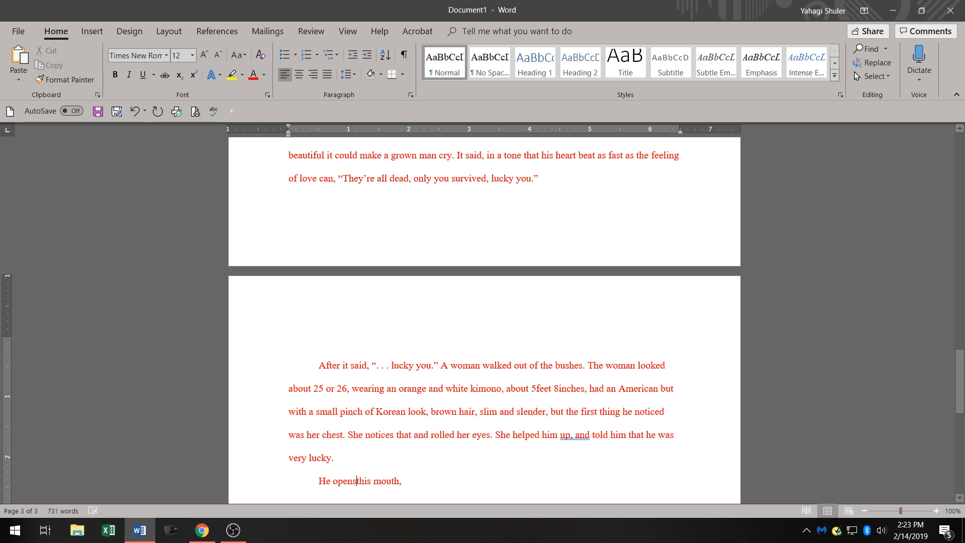
pyautogui.write('ed')
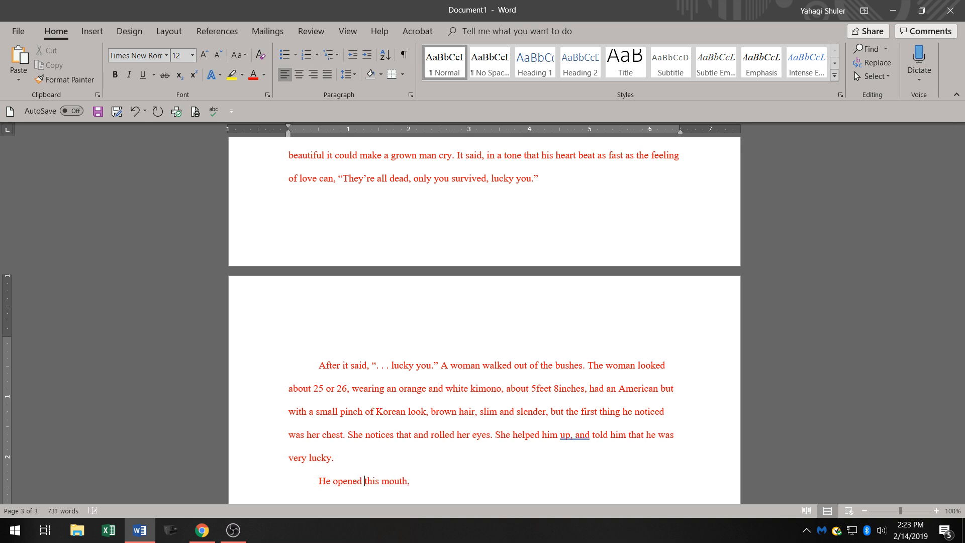
pyautogui.rightClick(347, 482)
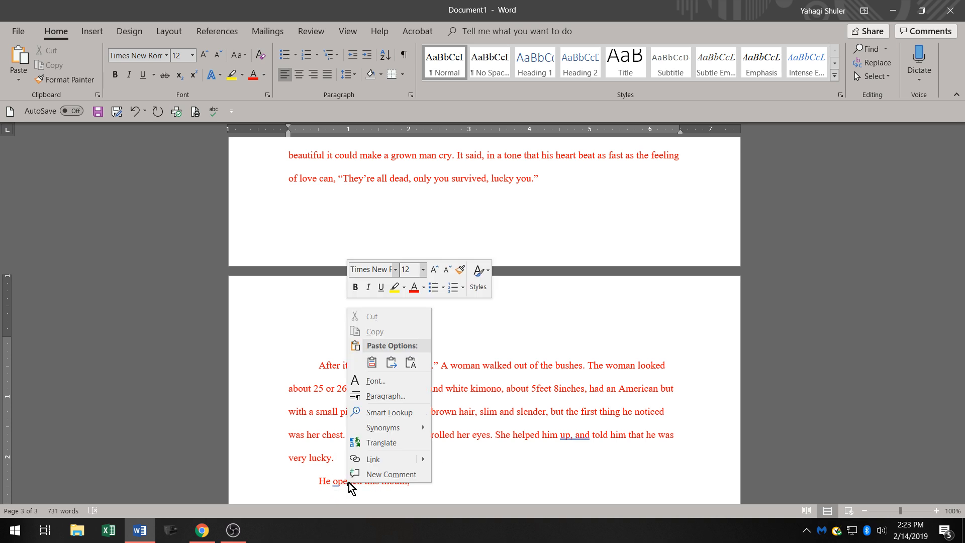
pyautogui.click(474, 483)
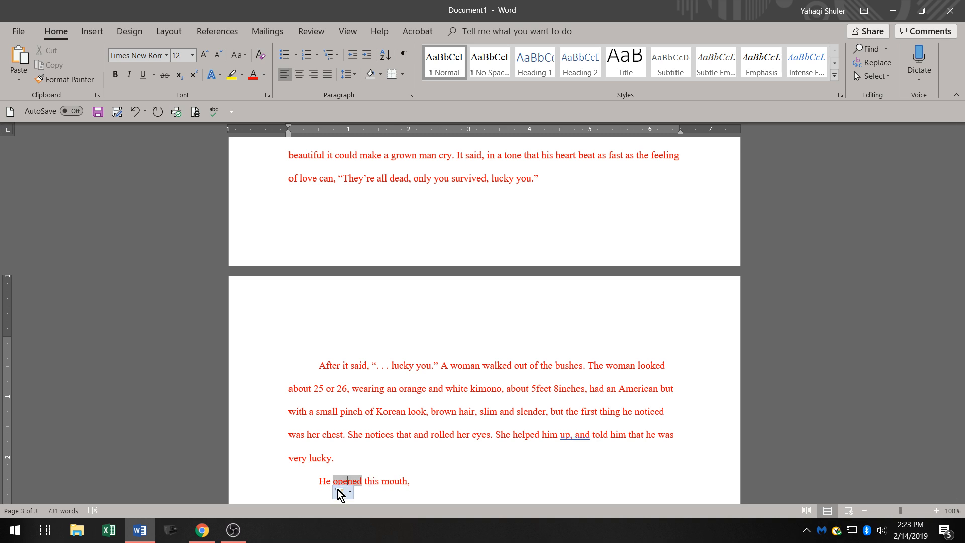
pyautogui.click(339, 491)
pyautogui.click(338, 491)
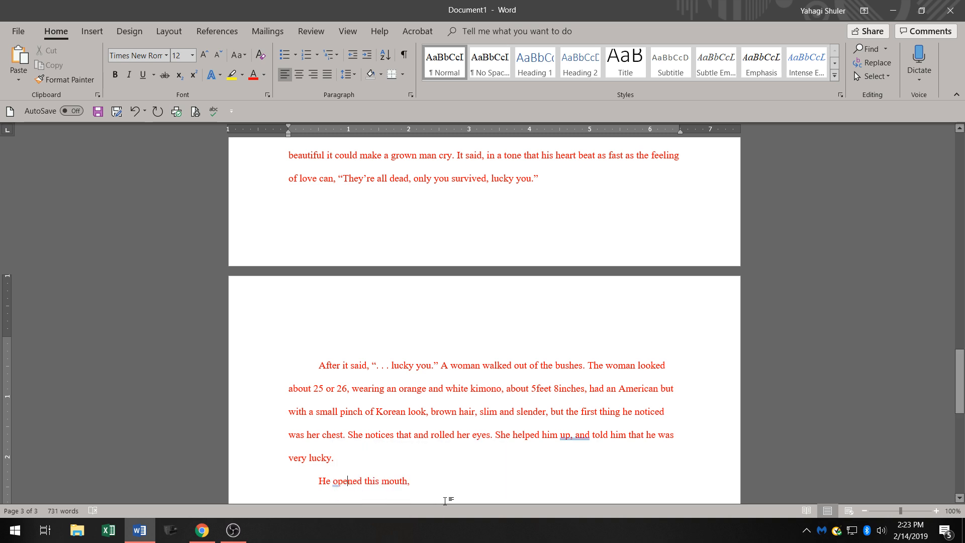
# Continue the sentence after “He opened this mouth,” with “and before a sound”.
pyautogui.click(435, 482)
pyautogui.write('and')
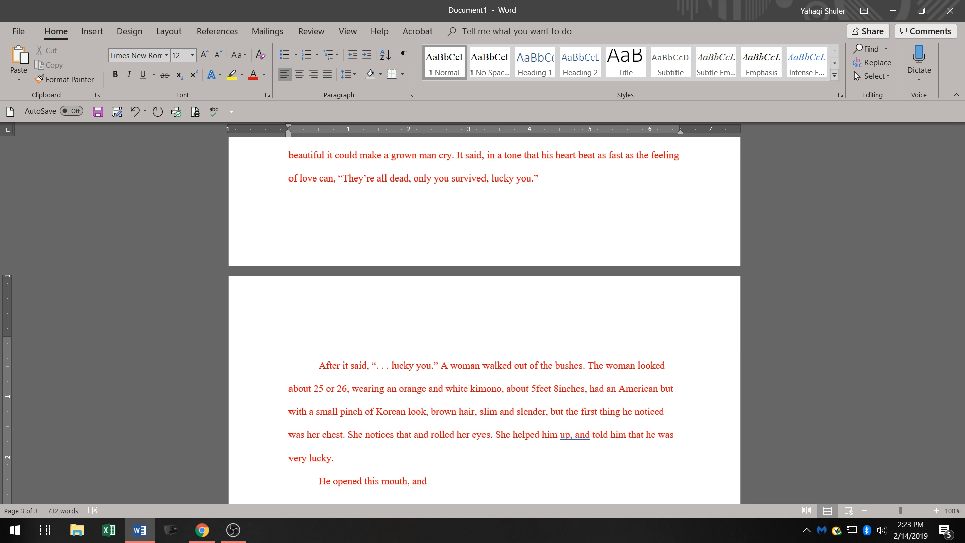
pyautogui.write(' before ')
pyautogui.write('a soun')
pyautogui.write('d could')
pyautogui.press('BackSpace')
pyautogui.press('BackSpace')
pyautogui.press('BackSpace')
pyautogui.press('BackSpace')
pyautogui.press('BackSpace')
pyautogui.press('BackSpace')
# Continue the sentence with “came out she said,” followed by an opening quotation mark.
pyautogui.write('came out o')
pyautogui.write('f')
pyautogui.press('BackSpace')
pyautogui.press('BackSpace')
pyautogui.press('BackSpace')
pyautogui.write('sh')
pyautogui.press('BackSpace')
pyautogui.press('BackSpace')
pyautogui.press('BackSpace')
pyautogui.write('she s')
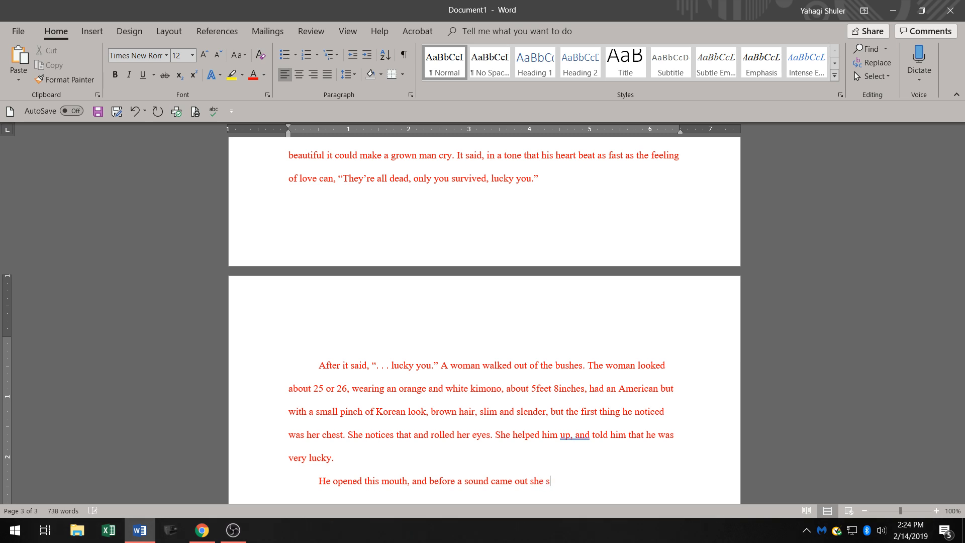
pyautogui.write('aid, "')
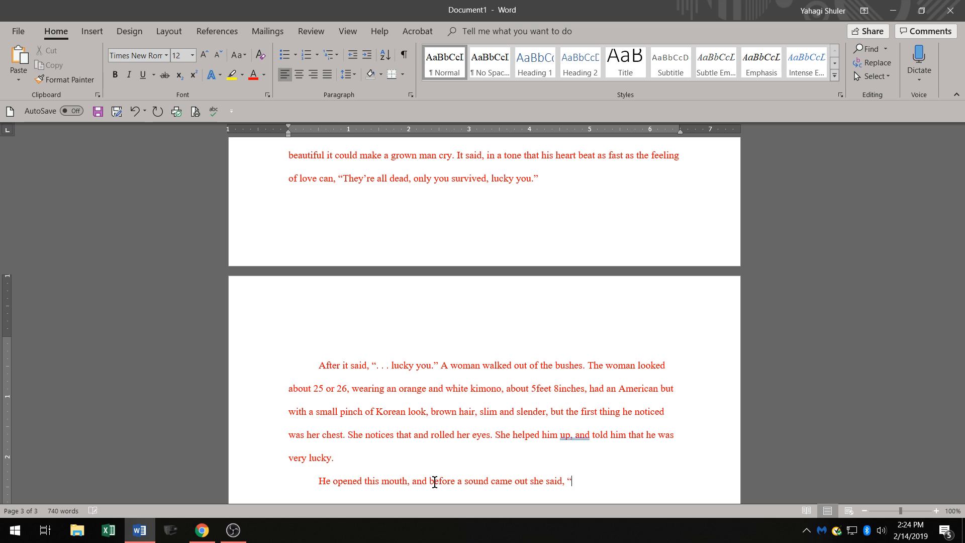
# Begin the woman's line of dialogue with “Use a pick line of any sort and”.
pyautogui.write('Us e')
pyautogui.press('BackSpace')
pyautogui.write('e a ')
pyautogui.write('pick')
pyautogui.write(' line ')
pyautogui.write('of ')
pyautogui.write('any ')
pyautogui.write('so')
pyautogui.write('rt of')
pyautogui.press('BackSpace')
pyautogui.press('BackSpace')
pyautogui.press('BackSpace')
pyautogui.press('BackSpace')
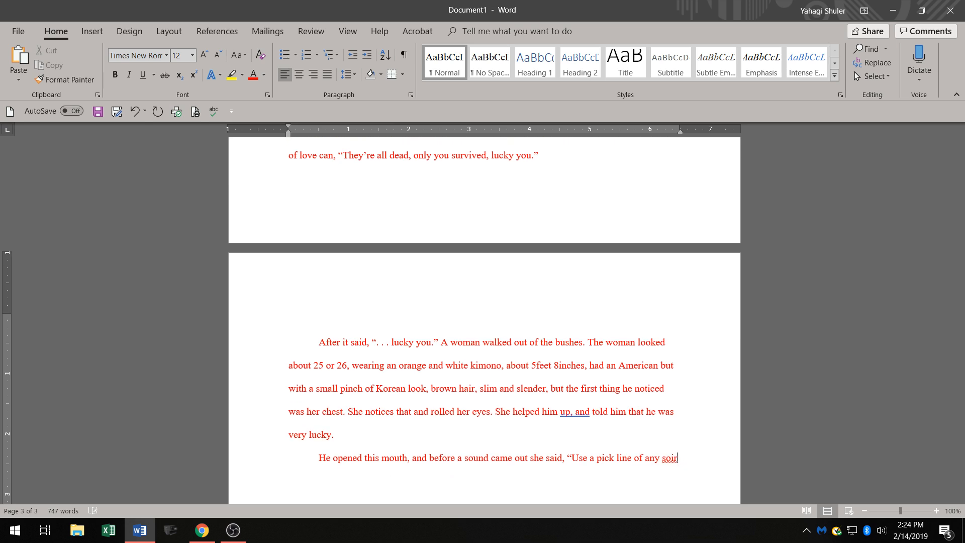
pyautogui.press('BackSpace')
pyautogui.press('BackSpace')
pyautogui.write('rt an')
pyautogui.write('d')
# Complete the woman's threat with “I will eat your liver, no joke.” and close the quotation.
pyautogui.write('I will ')
pyautogui.write('eat your ')
pyautogui.write('li')
pyautogui.write('ver, not')
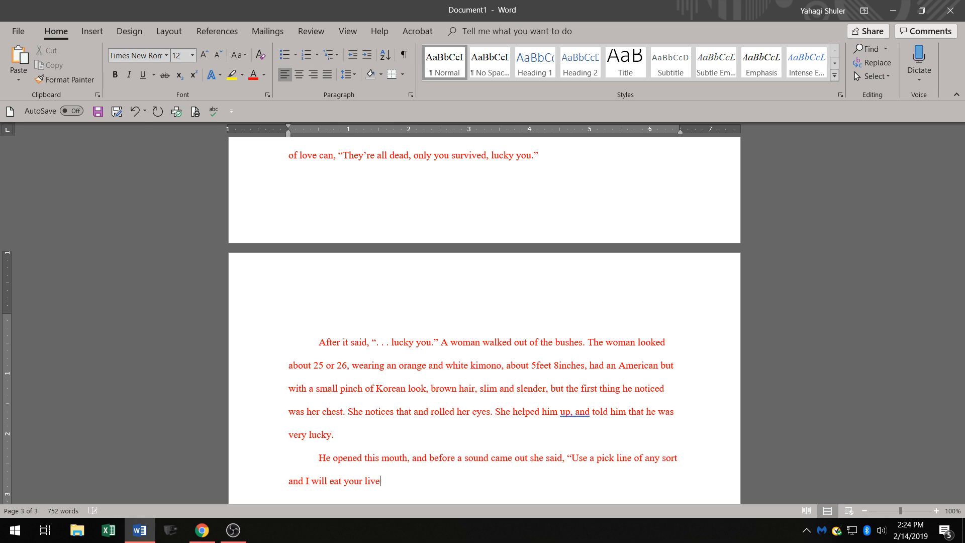
pyautogui.press('BackSpace')
pyautogui.press('BackSpace')
pyautogui.write('koke."')
pyautogui.press('BackSpace')
pyautogui.press('BackSpace')
pyautogui.press('BackSpace')
pyautogui.press('BackSpace')
pyautogui.press('BackSpace')
pyautogui.press('BackSpace')
pyautogui.press('BackSpace')
pyautogui.write('joke')
pyautogui.write('"')
pyautogui.press('BackSpace')
pyautogui.write('."')
# Check the grammar suggestion for the flagged “up, and”, then return to the end of the last paragraph.
pyautogui.rightClick(572, 416)
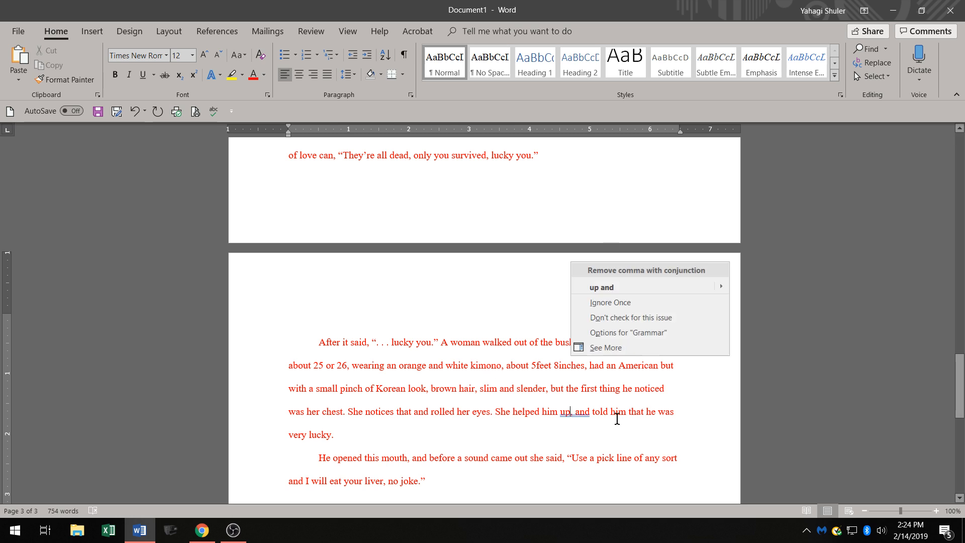
pyautogui.click(774, 400)
pyautogui.click(517, 483)
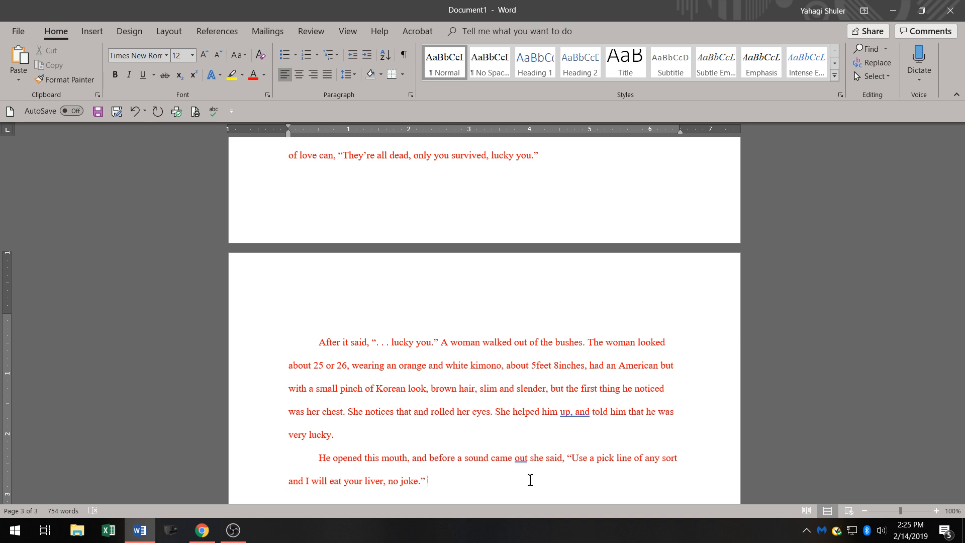
# Begin the sentence after the dialogue with “With that said; she started walking”.
pyautogui.write('Wei')
pyautogui.press('BackSpace')
pyautogui.press('BackSpace')
pyautogui.write('ith that said')
pyautogui.write('; s')
pyautogui.press('BackSpace')
pyautogui.write('ed walking ')
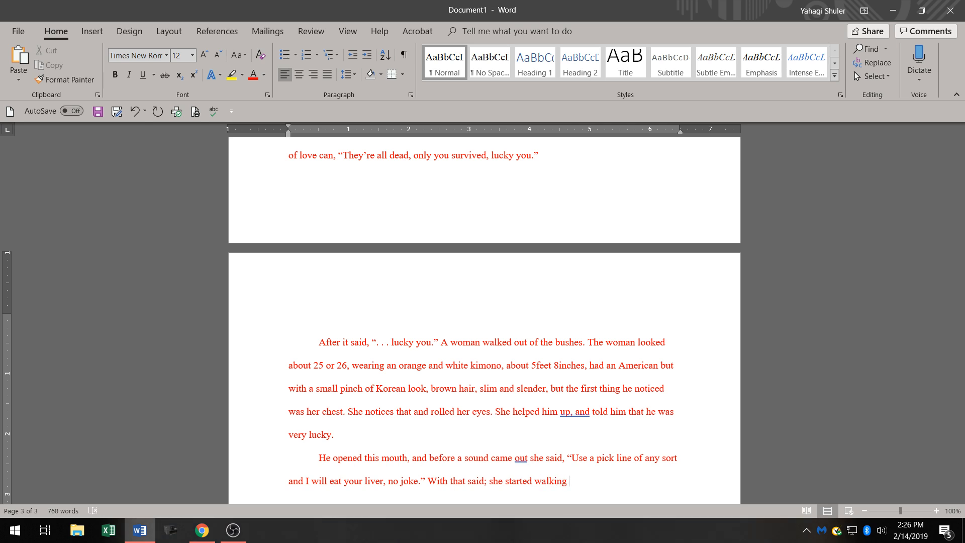
# Continue the sentence about the woman walking away with “towards the jungled, she looked”.
pyautogui.write('towards')
pyautogui.write('the jungled')
pyautogui.press('BackSpace')
pyautogui.press('BackSpace')
pyautogui.write('she lloke')
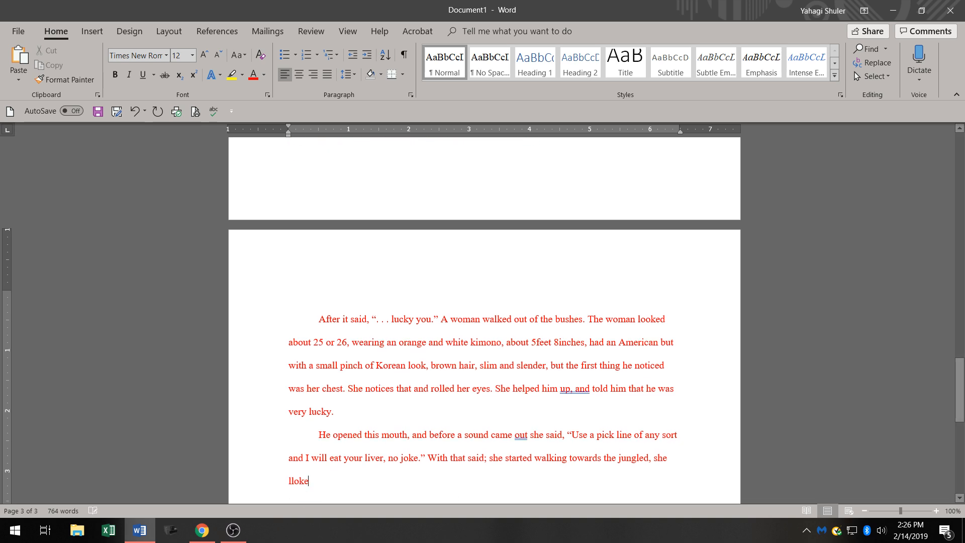
pyautogui.write('d ')
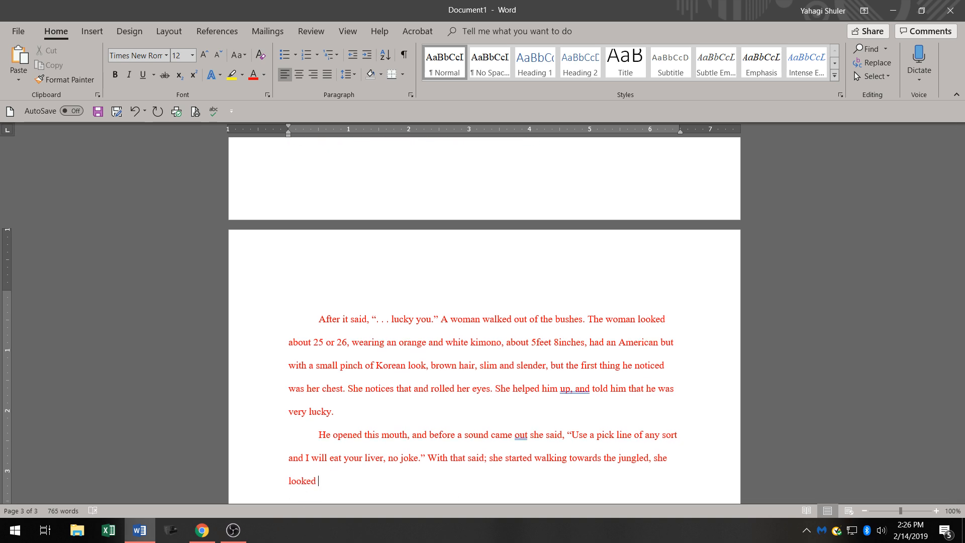
# Complete the sentence with “back.” and start the next one with “She”.
pyautogui.write('baack')
pyautogui.write('. She')
pyautogui.press('BackSpace')
pyautogui.press('BackSpace')
pyautogui.press('BackSpace')
pyautogui.press('BackSpace')
pyautogui.press('BackSpace')
pyautogui.press('BackSpace')
pyautogui.press('BackSpace')
pyautogui.press('BackSpace')
pyautogui.press('BackSpace')
pyautogui.press('BackSpace')
pyautogui.write('back. She')
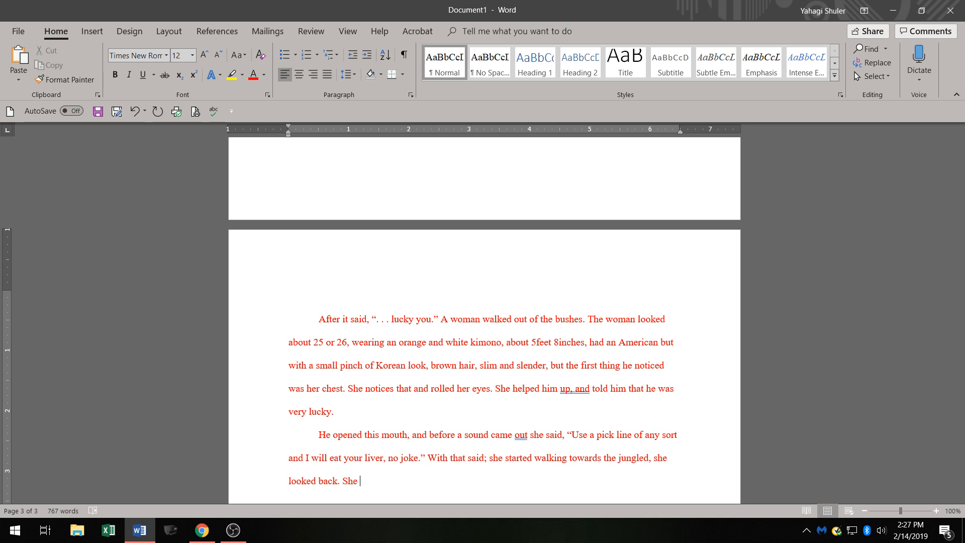
# Continue the sentence starting with “She” by writing “walked back to him, closed his”.
pyautogui.write('walked ')
pyautogui.write('walked')
pyautogui.press('BackSpace')
pyautogui.press('BackSpace')
pyautogui.press('BackSpace')
pyautogui.press('BackSpace')
pyautogui.press('BackSpace')
pyautogui.press('BackSpace')
pyautogui.press('BackSpace')
pyautogui.write('back to him, closed his ')
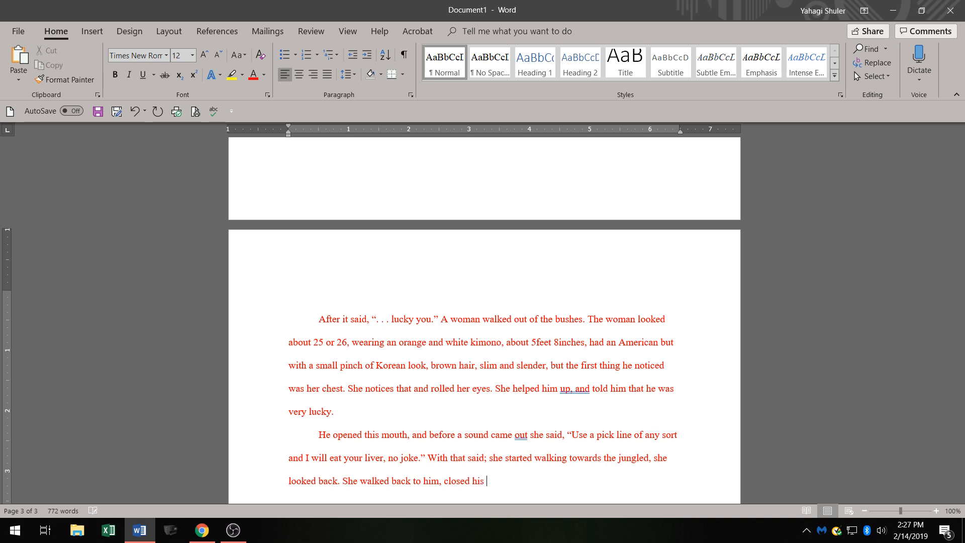
# Complete the sentence about the woman walking back with “mouth for him.”.
pyautogui.write('moth')
pyautogui.press('BackSpace')
pyautogui.press('BackSpace')
pyautogui.write('uth for ')
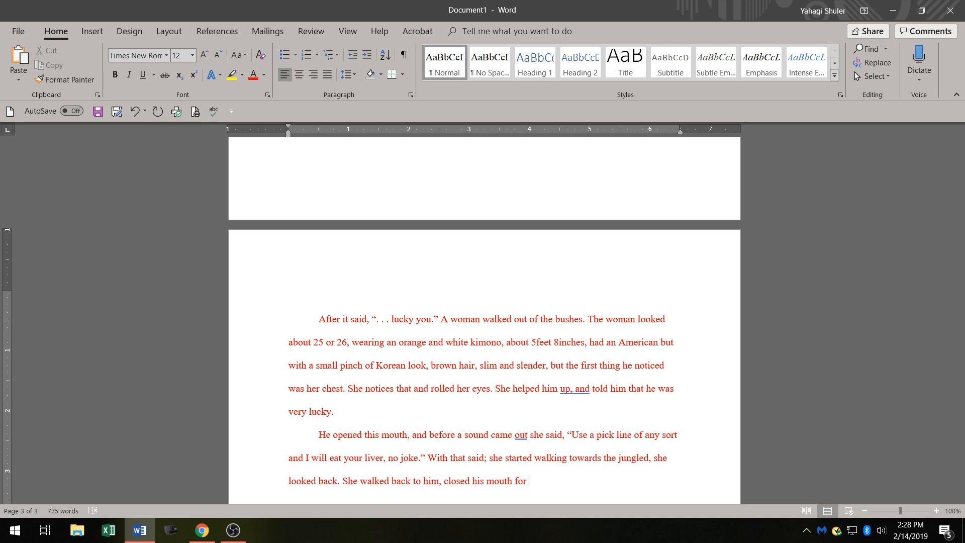
pyautogui.write('him.')
# Begin the following sentence with “Then grabbing his hand”.
pyautogui.write('The')
pyautogui.write('r')
pyautogui.write(' gr')
pyautogui.write('abbing ')
pyautogui.write('his ')
pyautogui.write('hand')
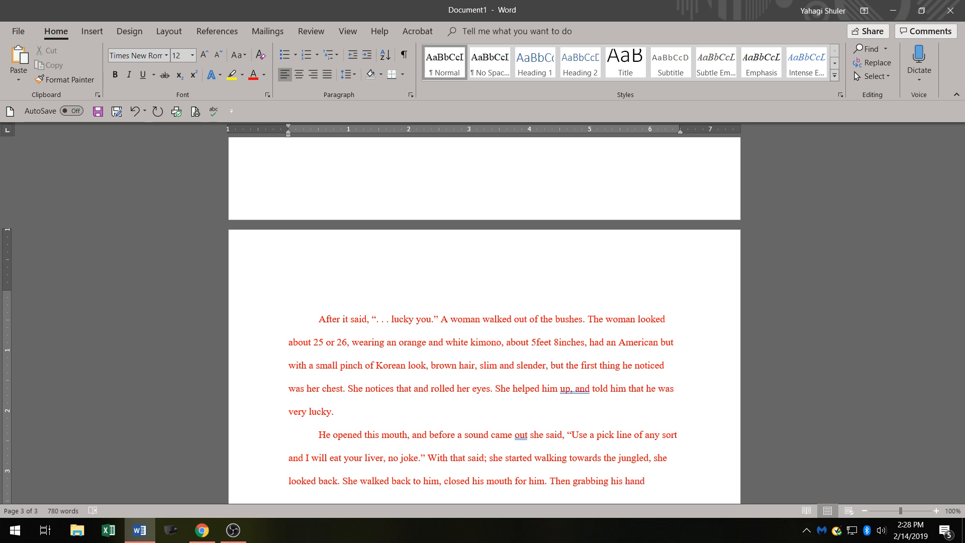
# Finish the sentence about grabbing his hand with “, pulled him towards the jungle.”.
pyautogui.write(', pullr')
pyautogui.press('BackSpace')
pyautogui.write('rf')
pyautogui.press('BackSpace')
pyautogui.press('BackSpace')
pyautogui.write('ed him ')
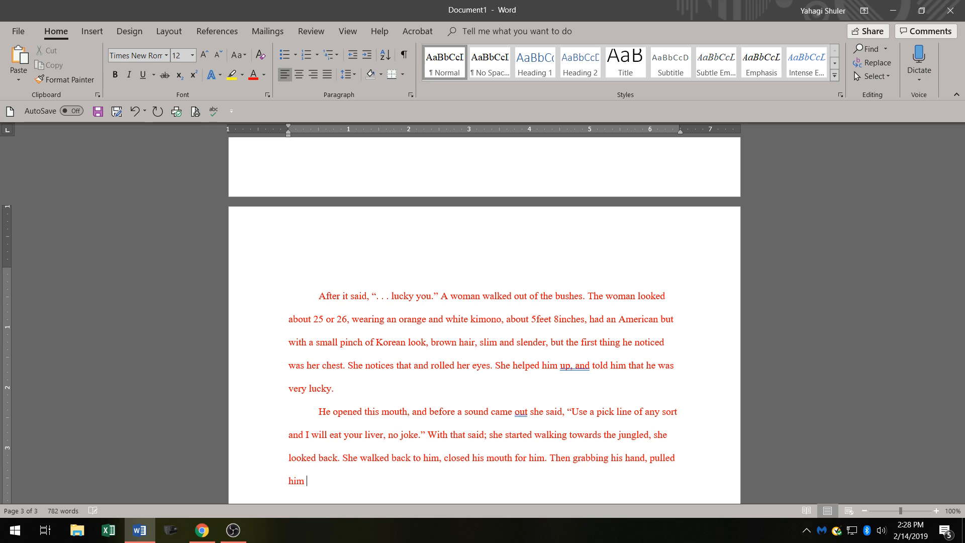
pyautogui.write('towards the jungle.')
# Start a new indented paragraph with “They started out at”.
pyautogui.press('Return')
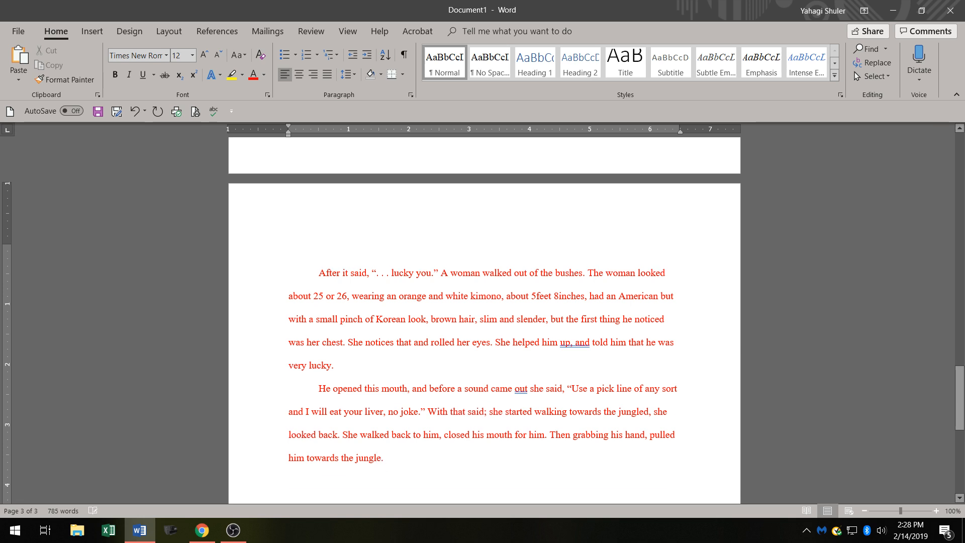
pyautogui.press('Tab')
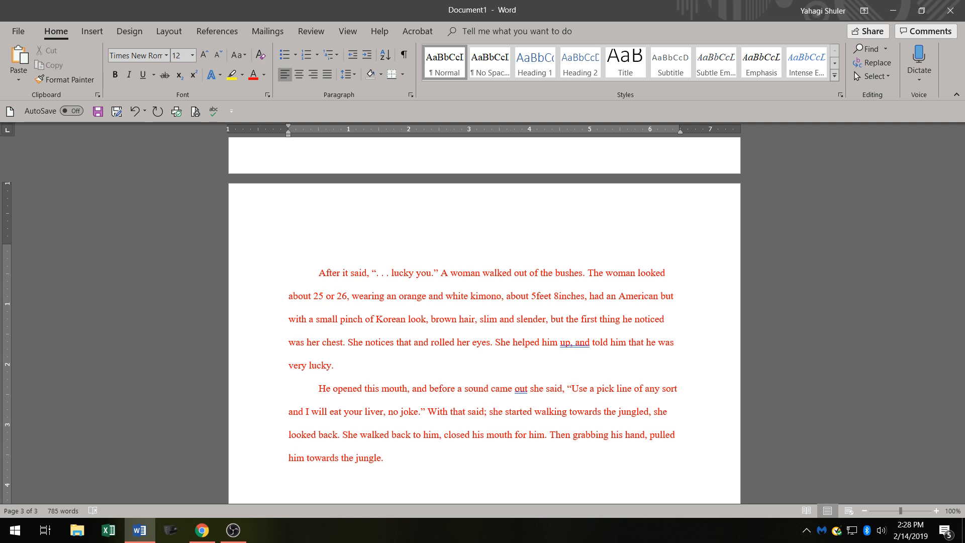
pyautogui.write('The')
pyautogui.write('y star')
pyautogui.write('toi')
pyautogui.press('BackSpace')
pyautogui.press('BackSpace')
pyautogui.write('e')
pyautogui.write('out')
pyautogui.write('at')
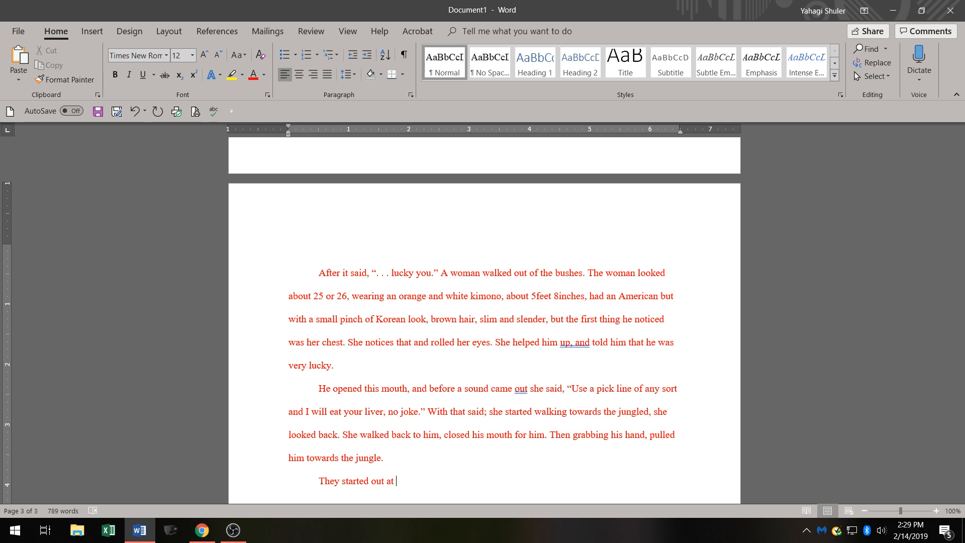
# Complete the new paragraph's sentence with “a speed walk and before long they were at a full sprint.”.
pyautogui.write(' a speed walk and before lon')
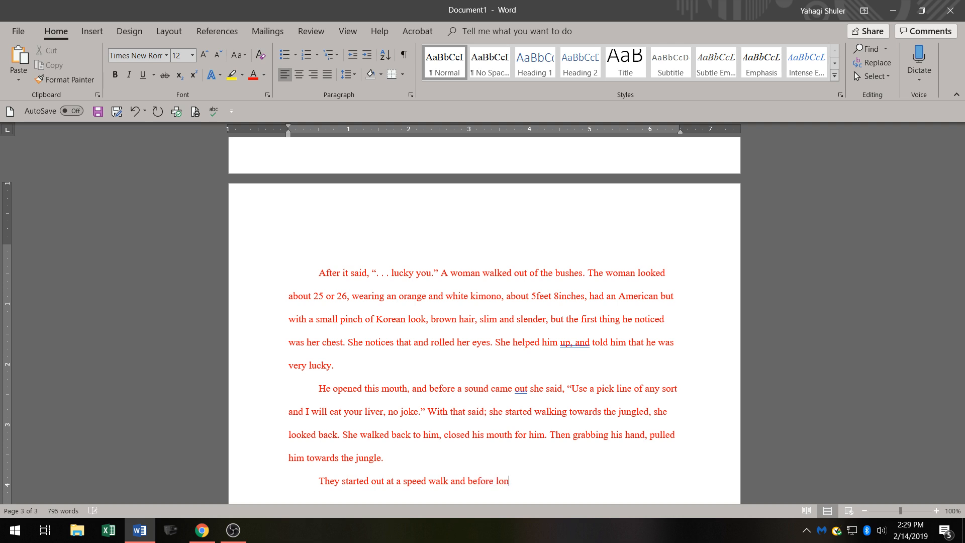
pyautogui.write('g th')
pyautogui.press('BackSpace')
pyautogui.press('BackSpace')
pyautogui.write('they were ar')
pyautogui.press('BackSpace')
pyautogui.press('BackSpace')
pyautogui.write('t a full sprint.')
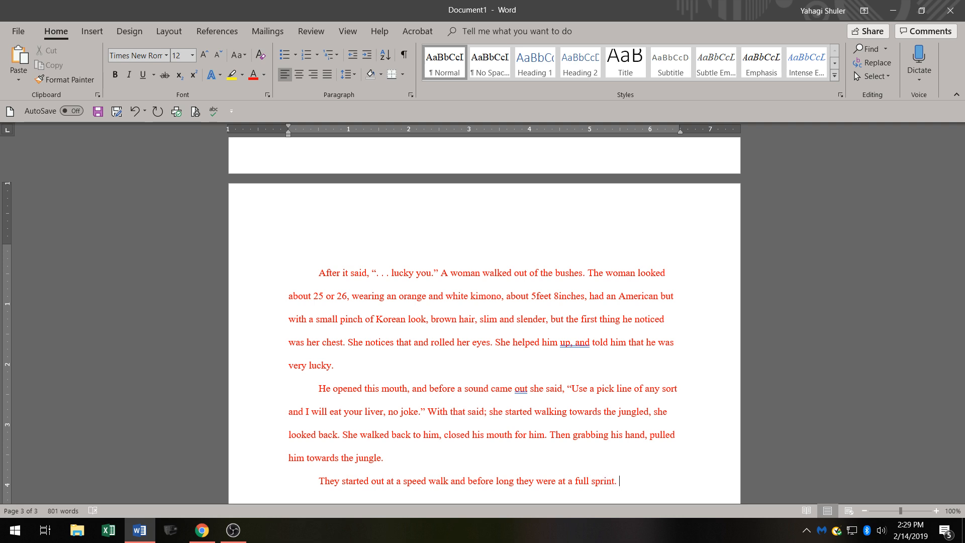
# Start another indented paragraph with “After running what seem liked”.
pyautogui.press('Return')
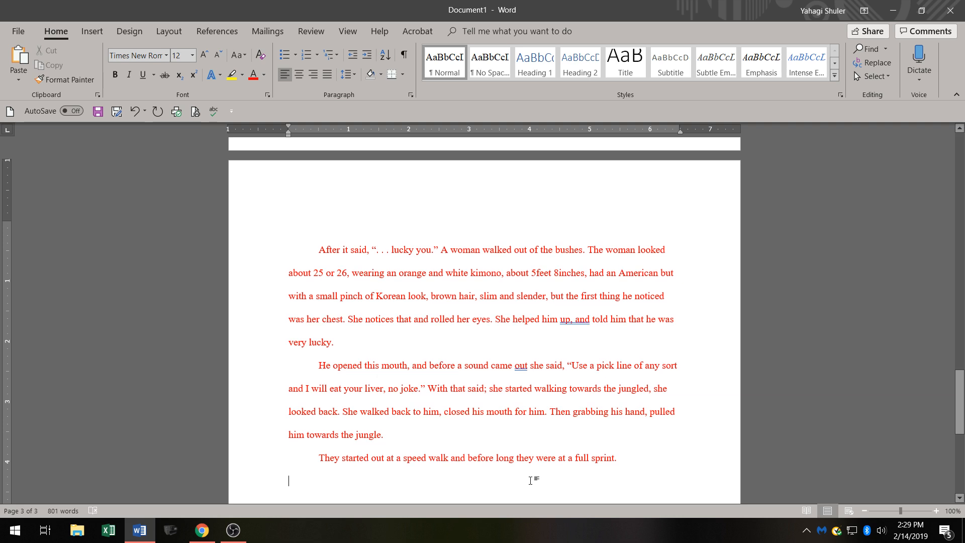
pyautogui.write('After')
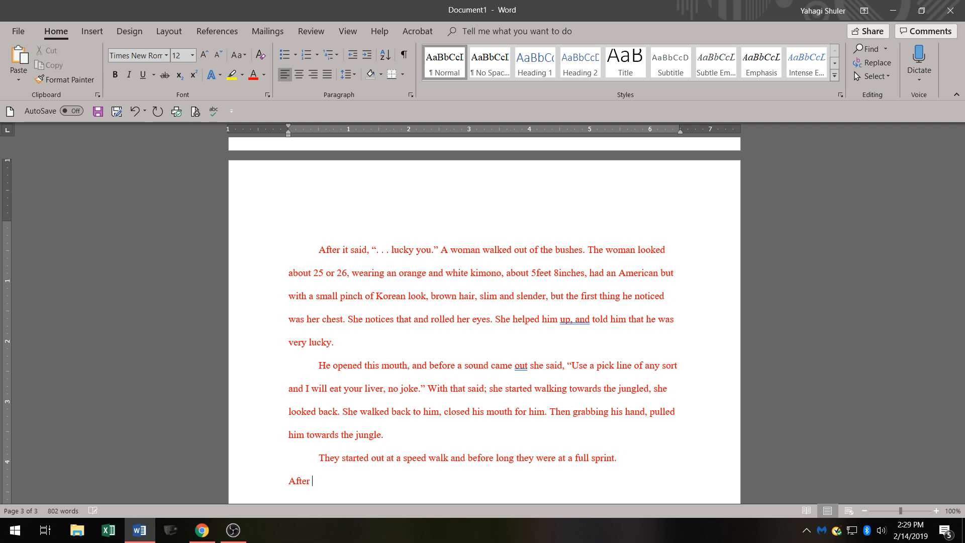
pyautogui.press('BackSpace')
pyautogui.press('BackSpace')
pyautogui.press('BackSpace')
pyautogui.press('BackSpace')
pyautogui.press('BackSpace')
pyautogui.press('BackSpace')
pyautogui.write('After running what seen')
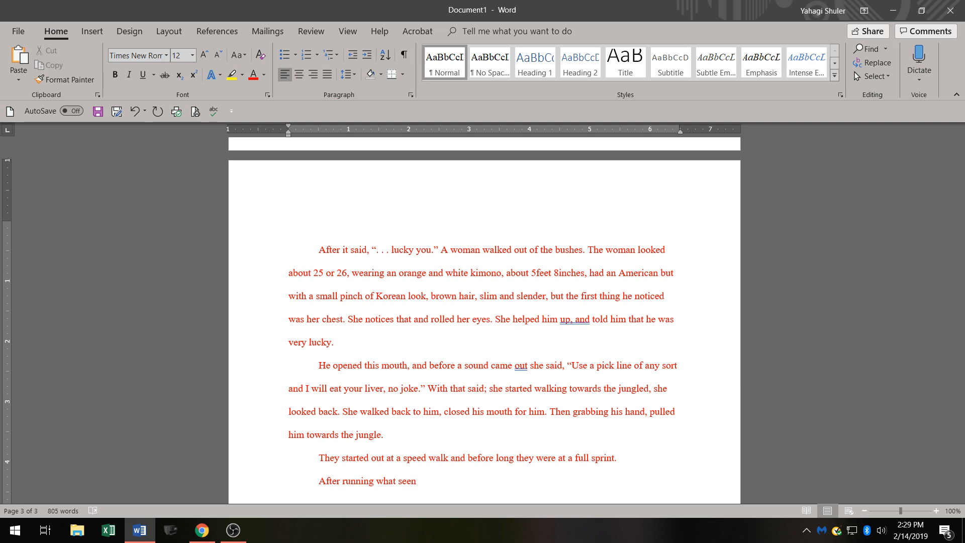
pyautogui.press('BackSpace')
pyautogui.press('BackSpace')
pyautogui.write('m ')
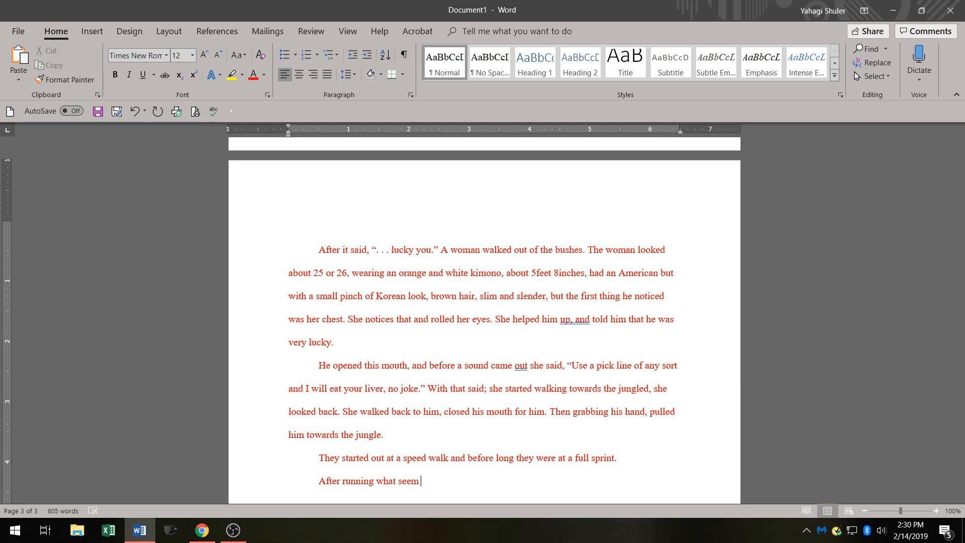
pyautogui.write('liked ')
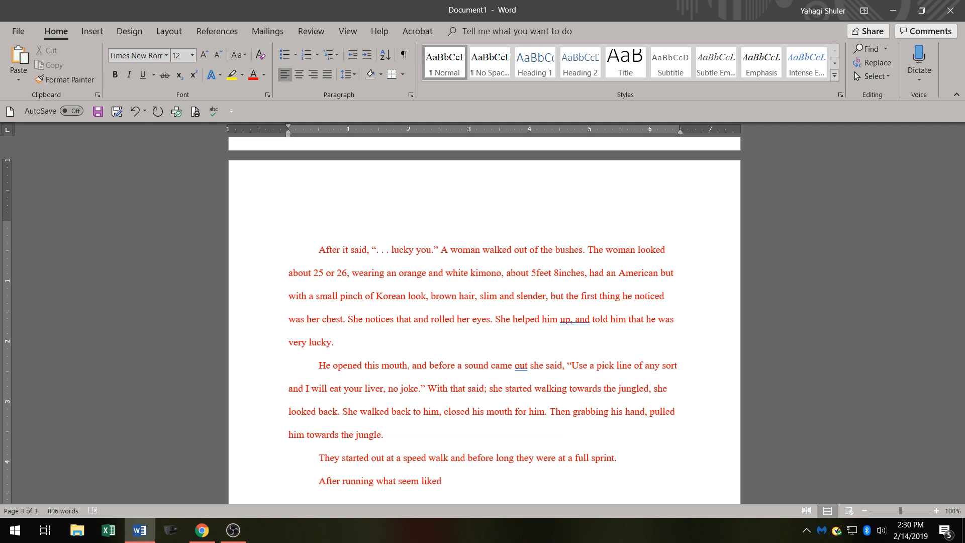
# Complete the sentence about running with “hours, they came to a good size clearing in the jungle.”.
pyautogui.write('hours, they came to a goodf')
pyautogui.press('BackSpace')
pyautogui.write('size cle')
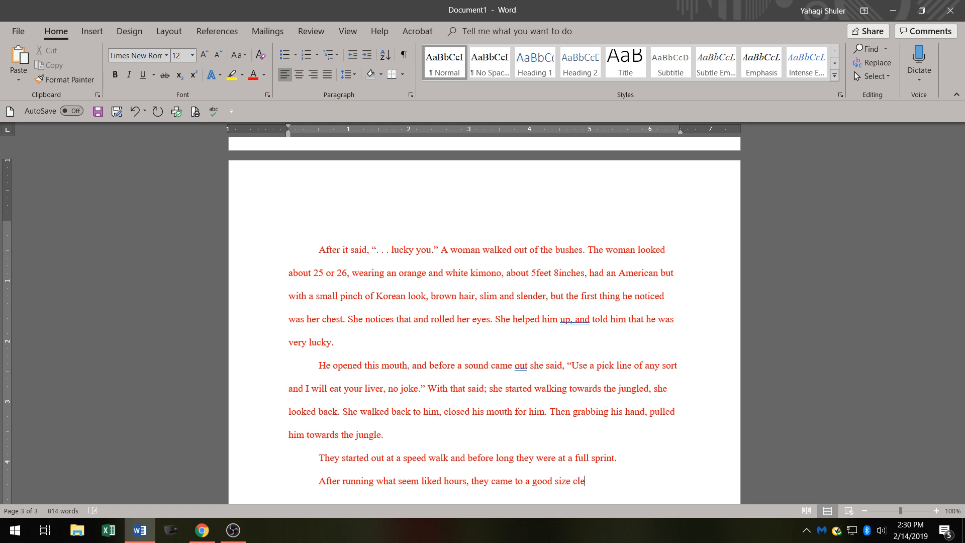
pyautogui.write('aring ')
pyautogui.write('in the ')
pyautogui.write('jungl')
pyautogui.write('e.')
# Add “A huge green rock.” after the sentence about the clearing, with correct spacing between the sentences.
pyautogui.write('A hug')
pyautogui.write('r ')
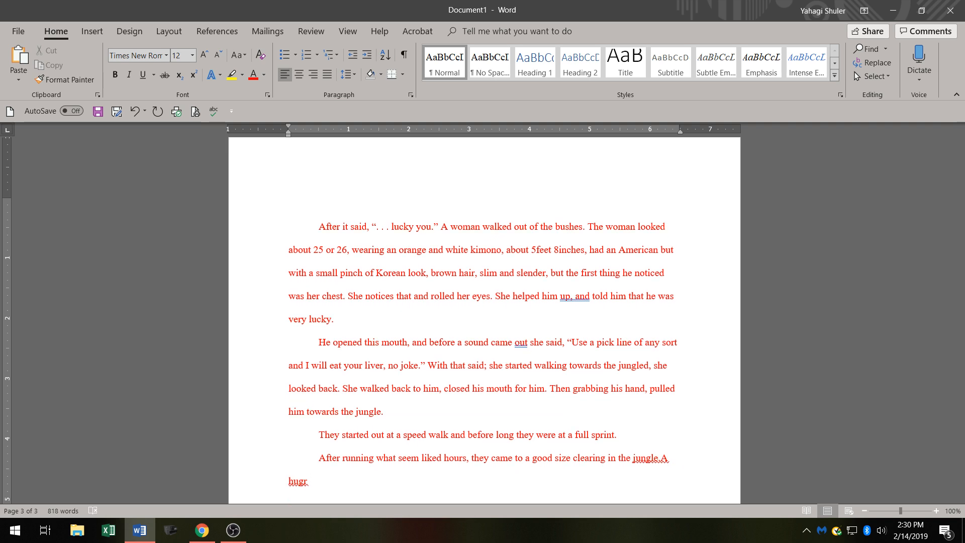
pyautogui.write('green')
pyautogui.press('BackSpace')
pyautogui.press('BackSpace')
pyautogui.press('BackSpace')
pyautogui.press('BackSpace')
pyautogui.press('BackSpace')
pyautogui.press('BackSpace')
pyautogui.press('BackSpace')
pyautogui.press('BackSpace')
pyautogui.press('BackSpace')
pyautogui.press('BackSpace')
pyautogui.press('BackSpace')
pyautogui.press('BackSpace')
pyautogui.press('BackSpace')
pyautogui.write('A huge gree')
pyautogui.press('BackSpace')
pyautogui.write('n rock. “It’s a emerald.” Sai')
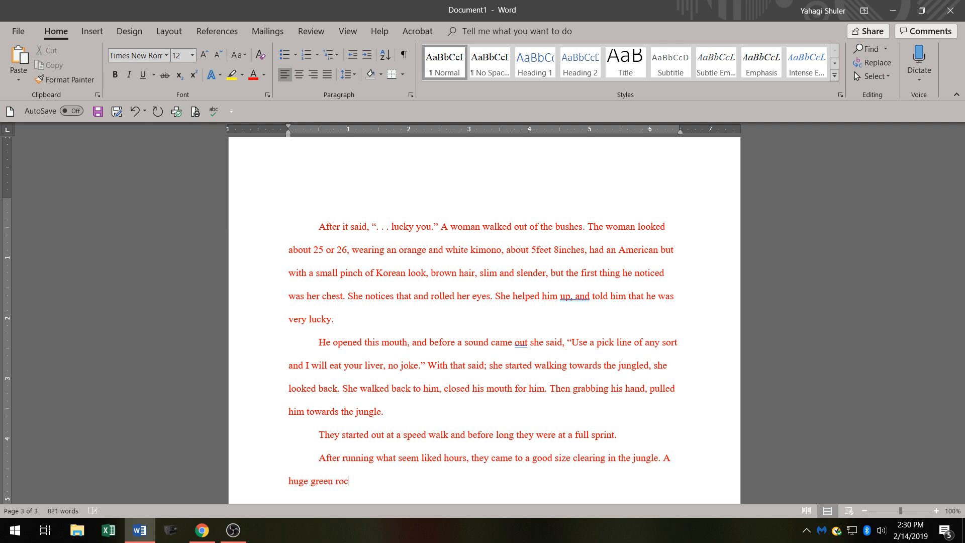
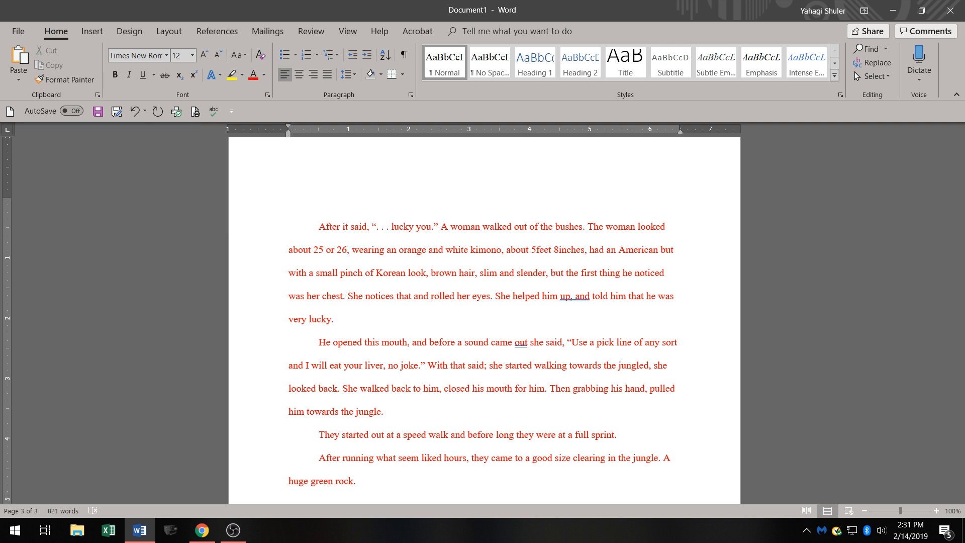
# Write the dialogue “It’s a emerald.” after the green rock sentence.
pyautogui.write('"')
pyautogui.write("It's a")
pyautogui.write('em')
pyautogui.write('erald')
pyautogui.write('.” ')
# Correct “a” to “an” before “emerald” and continue after the dialogue with “Charles in amazement”.
pyautogui.write('Said')
pyautogui.press('BackSpace')
pyautogui.press('BackSpace')
pyautogui.press('BackSpace')
pyautogui.press('BackSpace')
pyautogui.click(383, 481)
pyautogui.write('n')
pyautogui.click(528, 479)
pyautogui.write('Charles in am')
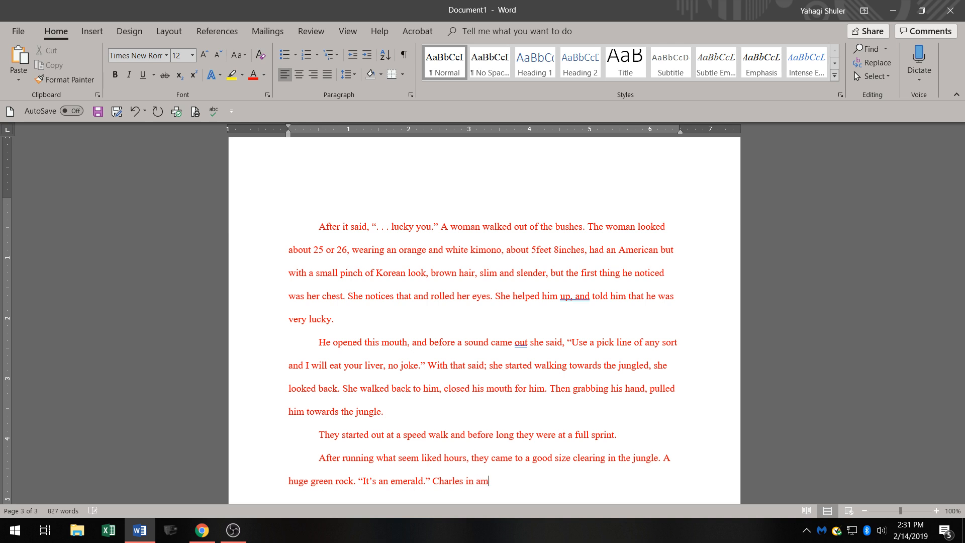
pyautogui.write('azement')
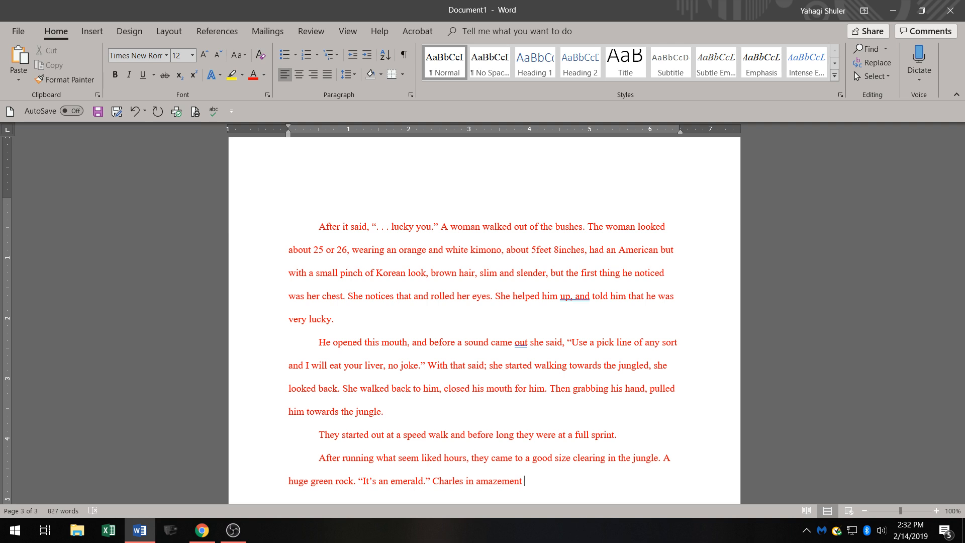
# End the sentence about Charles with a period and write the woman's reply “Okay, we’ll go with that”.
pyautogui.write('Okay')
pyautogui.press('BackSpace')
pyautogui.write('Well')
pyautogui.press('BackSpace')
pyautogui.press('BackSpace')
pyautogui.press('BackSpace')
pyautogui.press('BackSpace')
pyautogui.press('BackSpace')
pyautogui.press('BackSpace')
pyautogui.write(', we')
pyautogui.write("'ll")
pyautogui.write('go ')
pyautogui.write('with ')
pyautogui.write('thar')
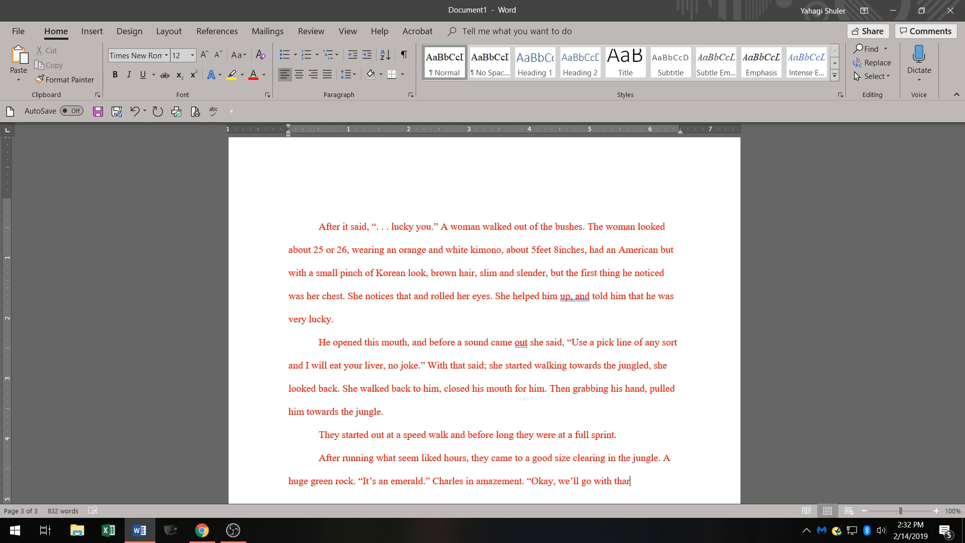
pyautogui.write('t')
pyautogui.press('BackSpace')
pyautogui.press('BackSpace')
pyautogui.write('t')
# Close the woman's reply with a comma and quotation mark, followed by “she said.”.
pyautogui.write('," She')
pyautogui.press('BackSpace')
pyautogui.press('BackSpace')
pyautogui.press('BackSpace')
pyautogui.write('she')
pyautogui.write(' said.')
# Replace the period after “she said” with a comma and begin her next line with “Why don’t you”.
pyautogui.write(' "Why')
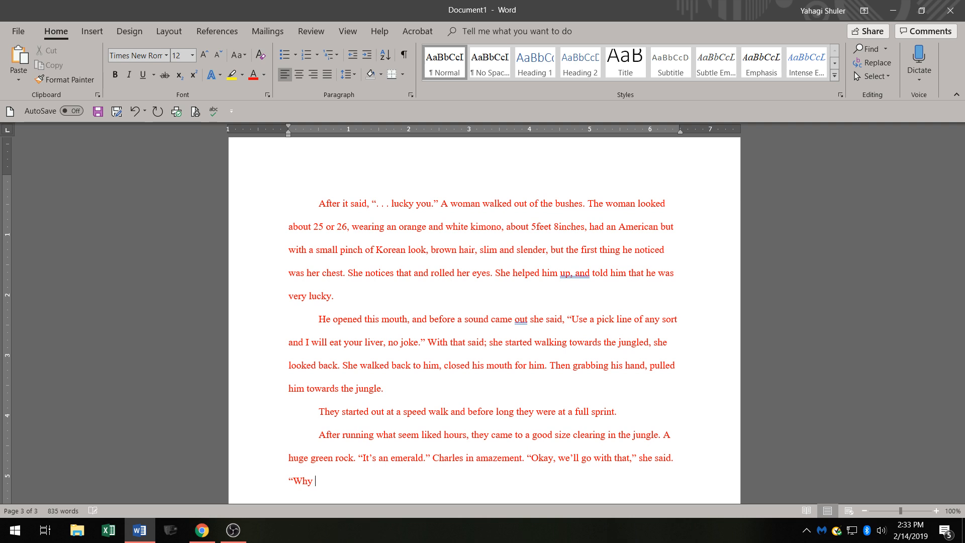
pyautogui.write(" don'")
pyautogui.write('t you')
pyautogui.write(',')
pyautogui.write('you rest')
pyautogui.write(' in thi')
pyautogui.press('BackSpace')
pyautogui.press('BackSpace')
pyautogui.press('BackSpace')
pyautogui.press('BackSpace')
pyautogui.press('BackSpace')
pyautogui.press('BackSpace')
pyautogui.press('BackSpace')
pyautogui.press('BackSpace')
pyautogui.press('BackSpace')
pyautogui.press('BackSpace')
pyautogui.press('BackSpace')
pyautogui.press('BackSpace')
pyautogui.press('BackSpace')
pyautogui.press('BackSpace')
pyautogui.press('BackSpace')
# Finish the woman's question with “rest in its shadow.”, close the quotation and start a new paragraph.
pyautogui.write('rest in')
pyautogui.write('it')
pyautogui.write("'")
pyautogui.press('BackSpace')
pyautogui.write('s ')
pyautogui.write('shaow.')
pyautogui.press('BackSpace')
pyautogui.press('BackSpace')
pyautogui.press('BackSpace')
pyautogui.write('dow')
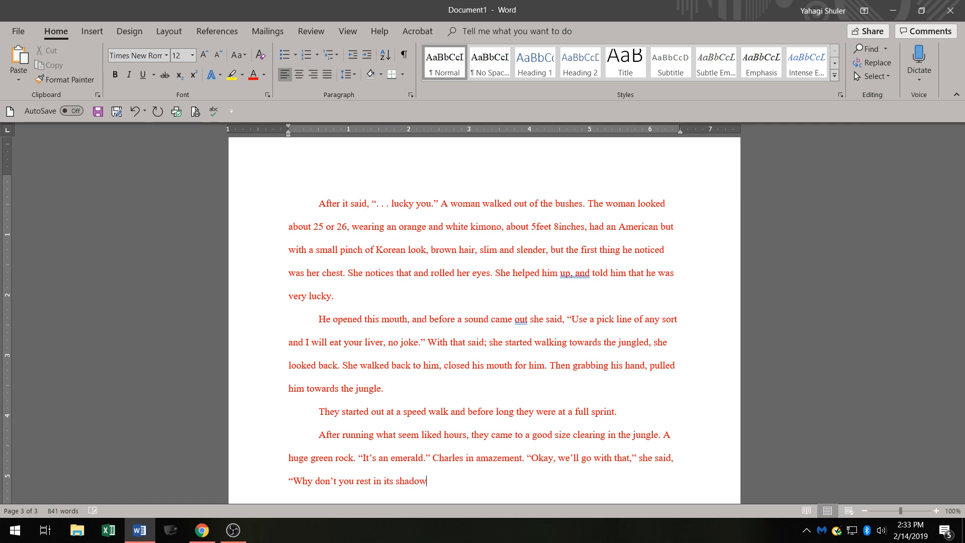
pyautogui.write('."')
pyautogui.press('Return')
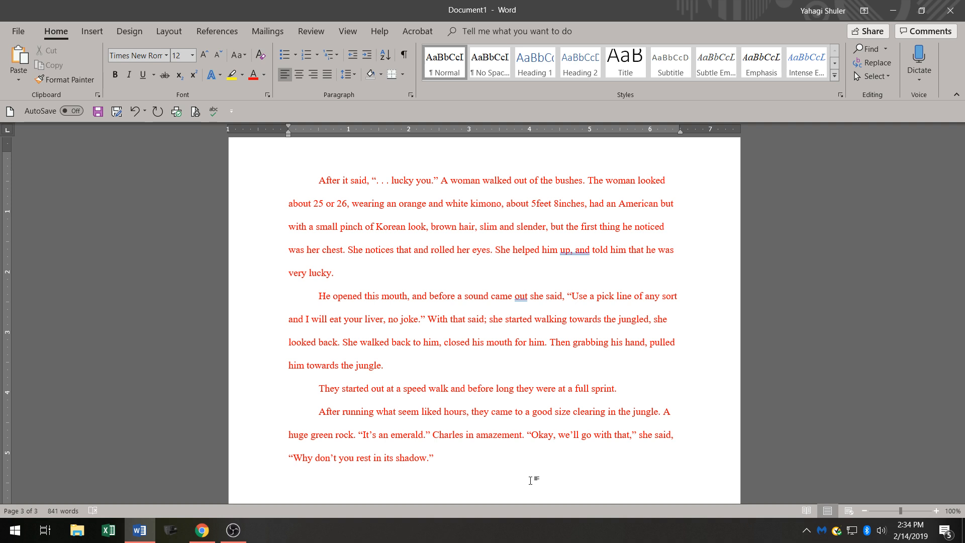
# Write the line “What about you?” asked Charles. and start a new indented paragraph.
pyautogui.write('"')
pyautogui.write('What ')
pyautogui.write('about you')
pyautogui.write('?" ')
pyautogui.write('asked')
pyautogui.write(' CH')
pyautogui.press('BackSpace')
pyautogui.write('ha')
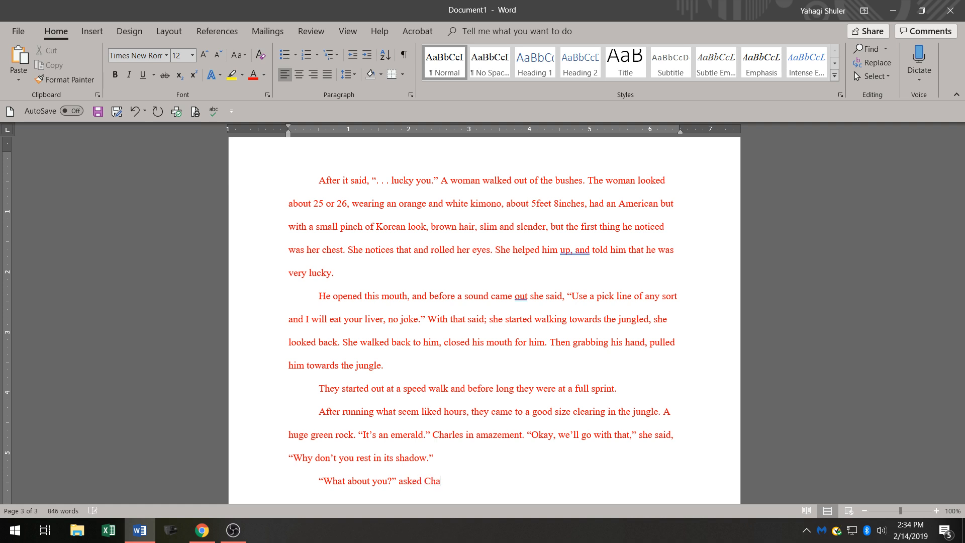
pyautogui.write('rles.')
pyautogui.press('Return')
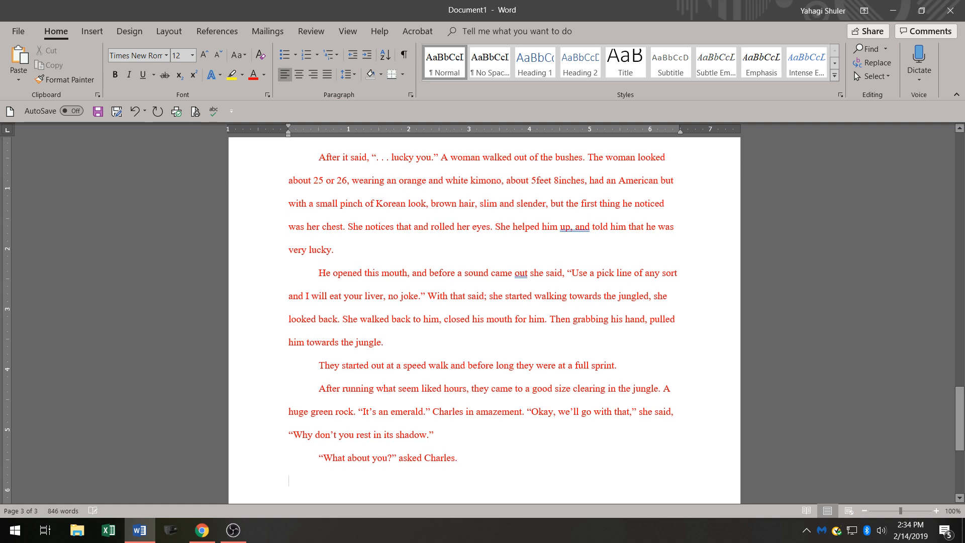
pyautogui.press('Tab')
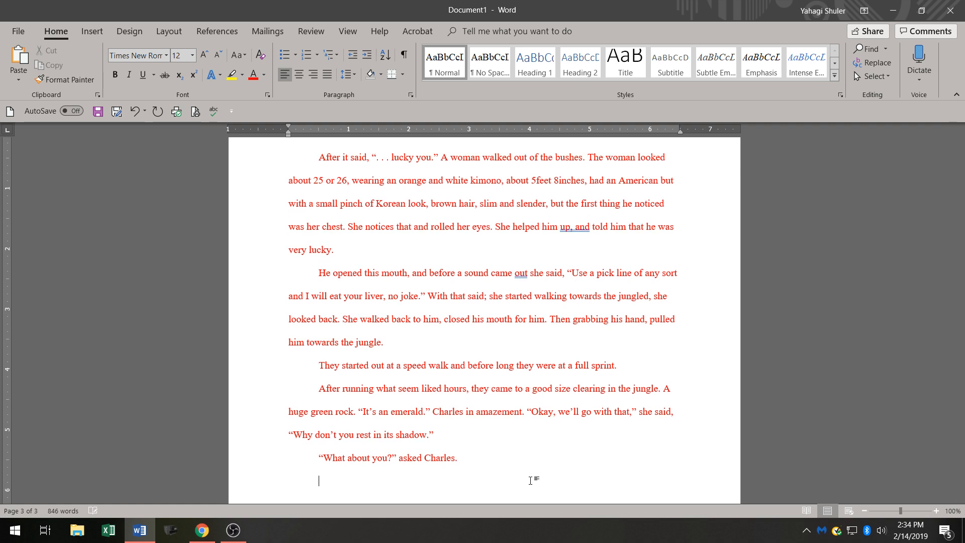
# Write the woman's quoted reply “I have to get something,” in the new paragraph.
pyautogui.write('"')
pyautogui.write('I')
pyautogui.write(' ha')
pyautogui.write('ve to go')
pyautogui.press('BackSpace')
pyautogui.press('BackSpace')
pyautogui.press('BackSpace')
pyautogui.write('get somet')
pyautogui.write('hing')
pyautogui.write(',"')
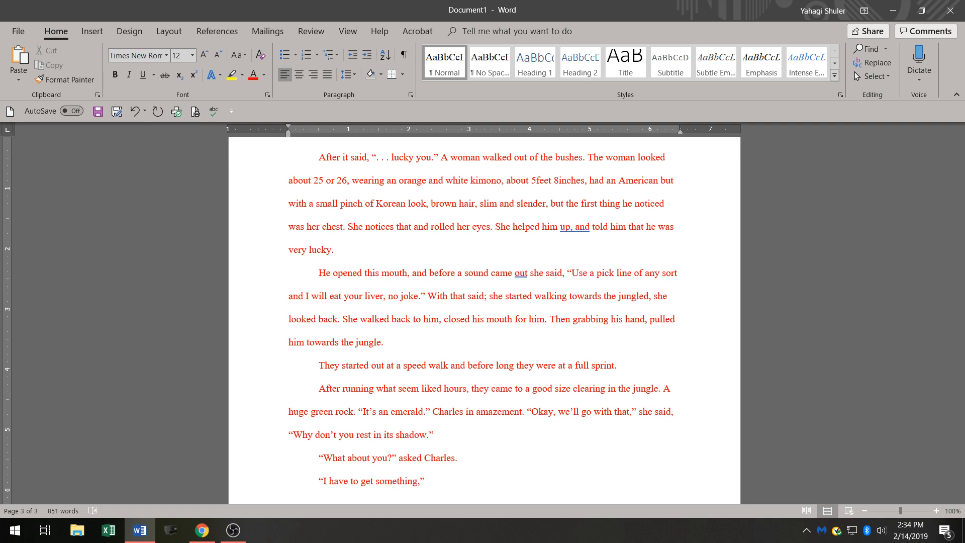
# Finish the woman's reply with “she said.” outside the quotation and start a new indented paragraph.
pyautogui.write(' she said')
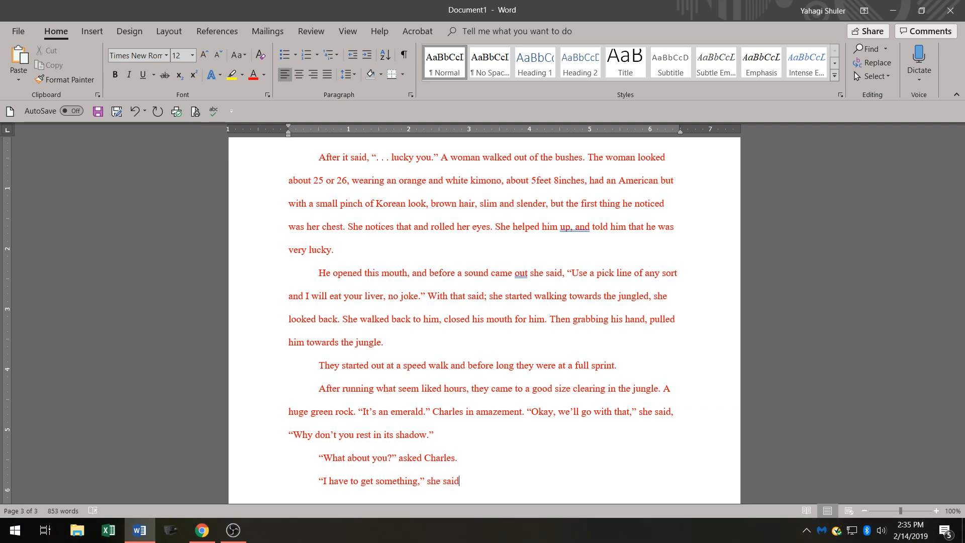
pyautogui.write('.')
pyautogui.press('Return')
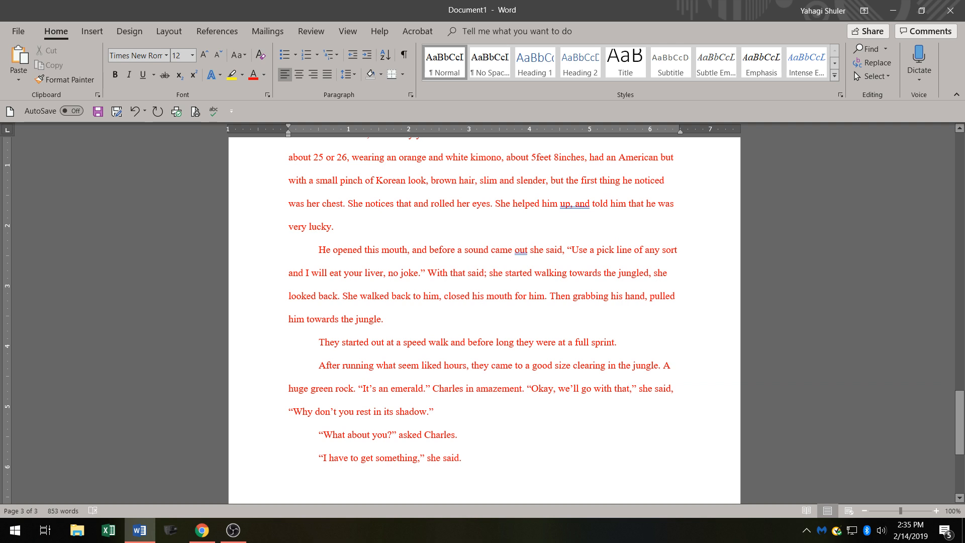
pyautogui.press('Tab')
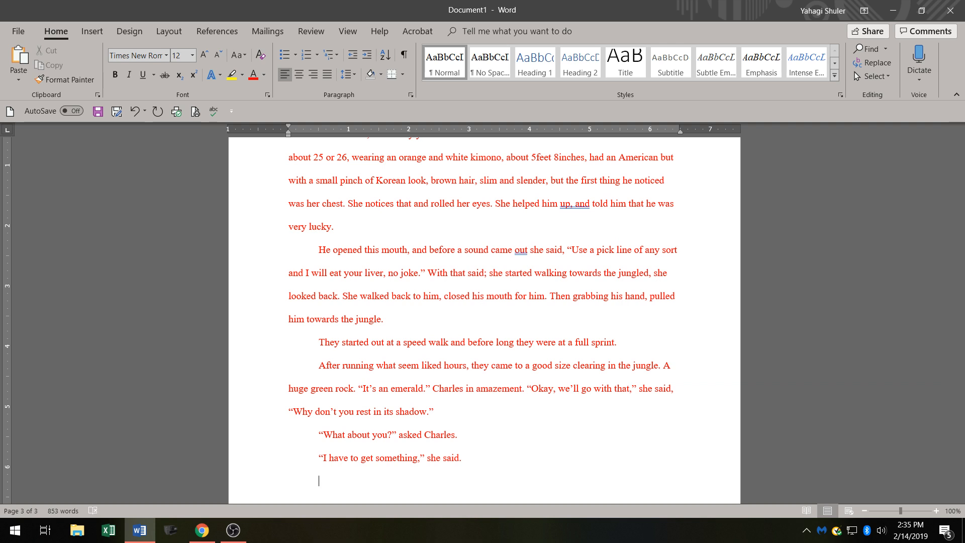
# Begin Charles's next quotation with “At least,” and fix its spelling using the suggested correction “At least”.
pyautogui.write('"')
pyautogui.write('A')
pyautogui.write('tl')
pyautogui.write('es')
pyautogui.press('BackSpace')
pyautogui.write('ast')
pyautogui.write('.')
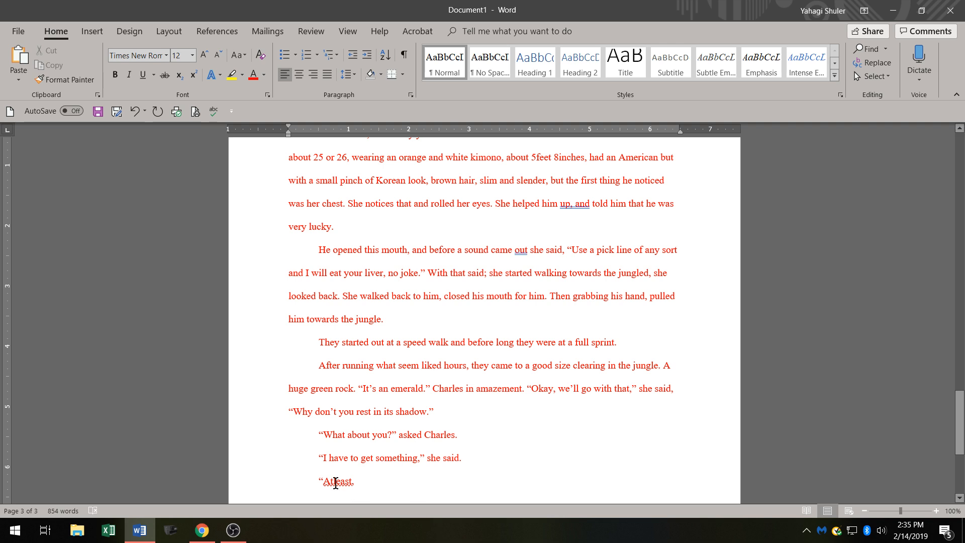
pyautogui.rightClick(336, 481)
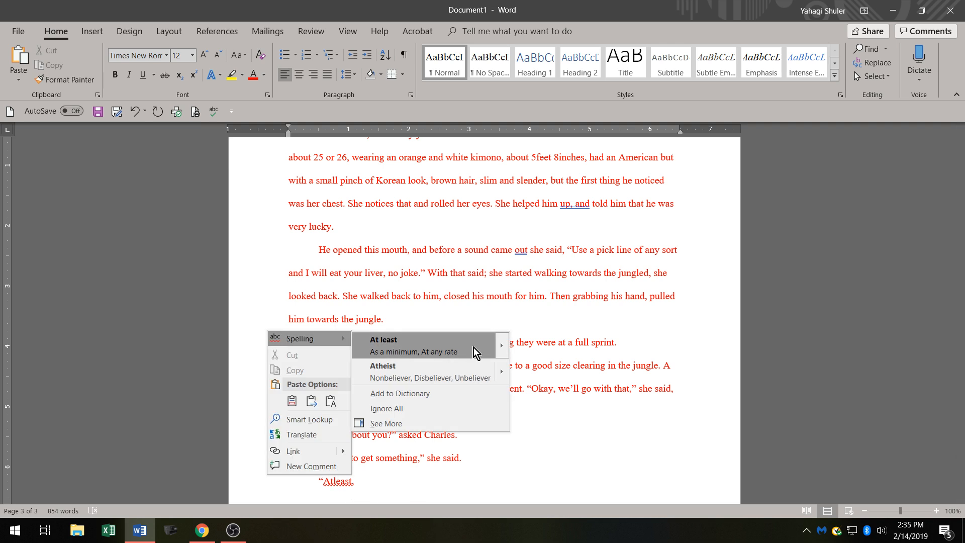
pyautogui.click(473, 348)
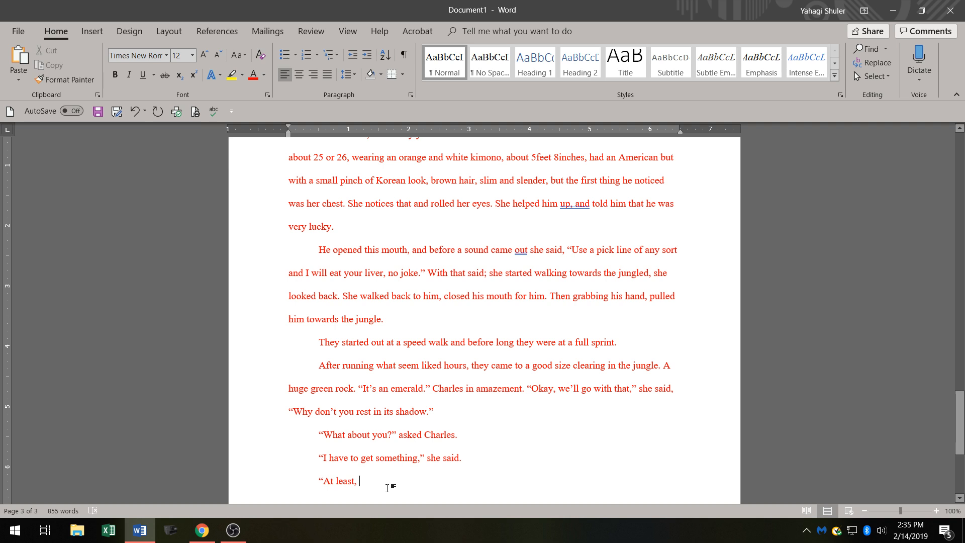
# Complete the quotation with “tell me your name.”, add “Charles said.” after it and start a new paragraph.
pyautogui.write('tell ')
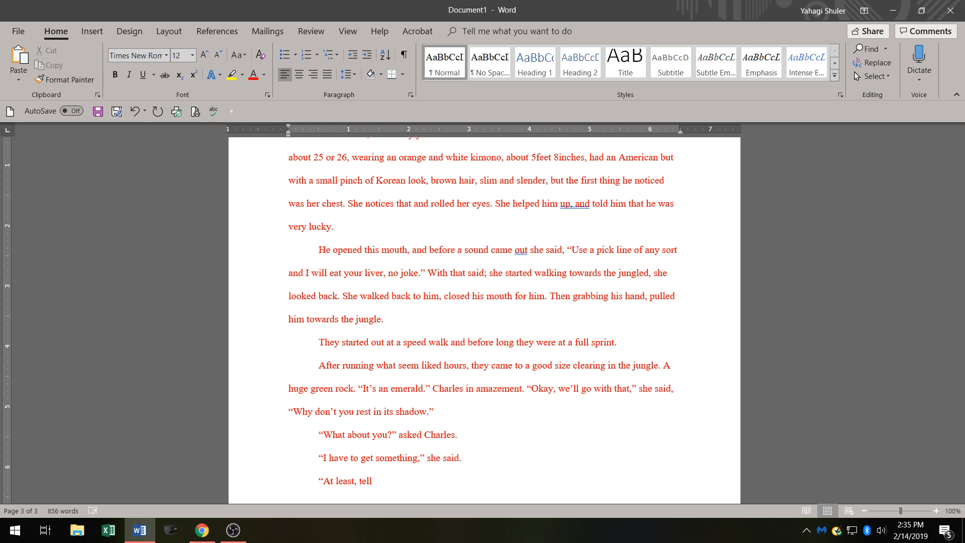
pyautogui.write('me your')
pyautogui.write('name')
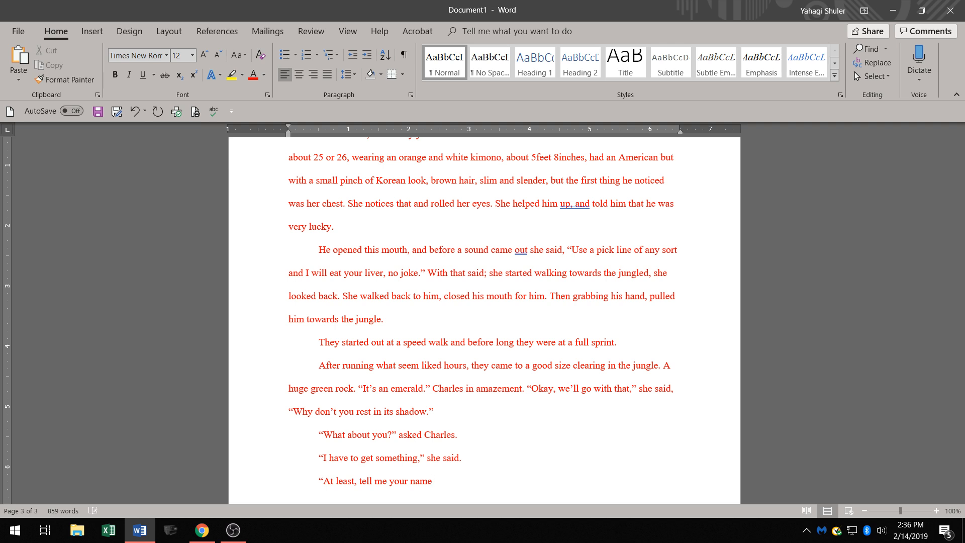
pyautogui.write('.')
pyautogui.write('"')
pyautogui.write(' Charle')
pyautogui.write('s said')
pyautogui.write('.')
pyautogui.press('Return')
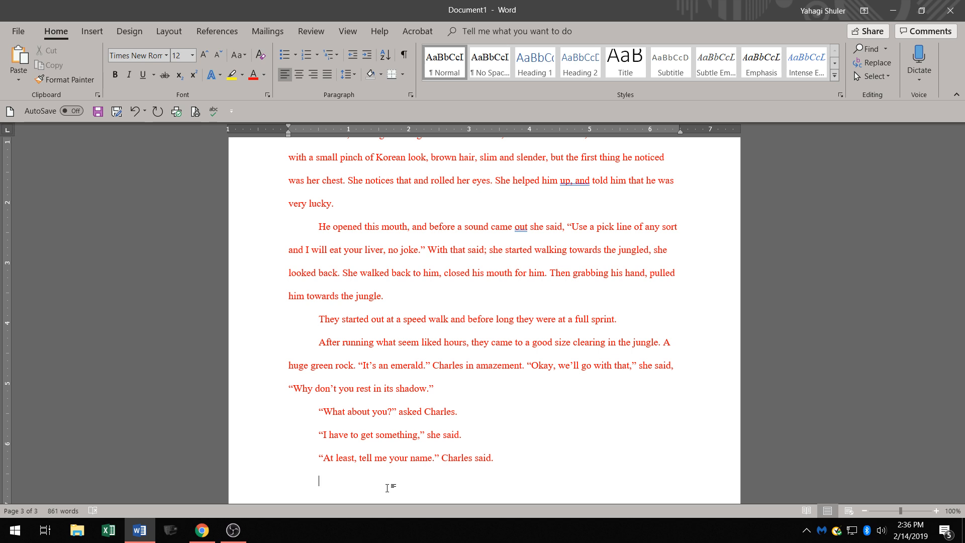
# Write the woman's answer “Amy, and you?” as its own line and start a new indented paragraph.
pyautogui.write('"Amy')
pyautogui.write(', and ')
pyautogui.write('you')
pyautogui.write('?”')
pyautogui.press('Return')
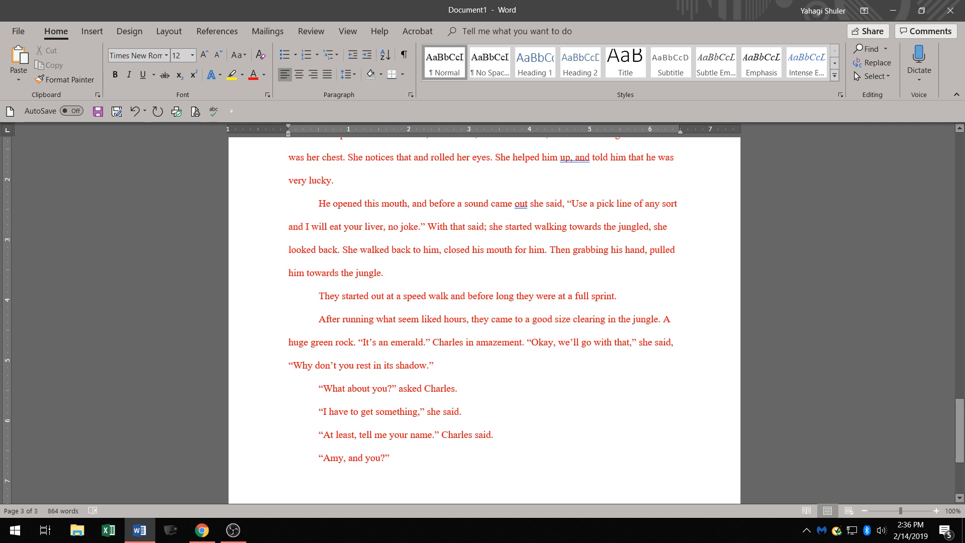
pyautogui.press('Tab')
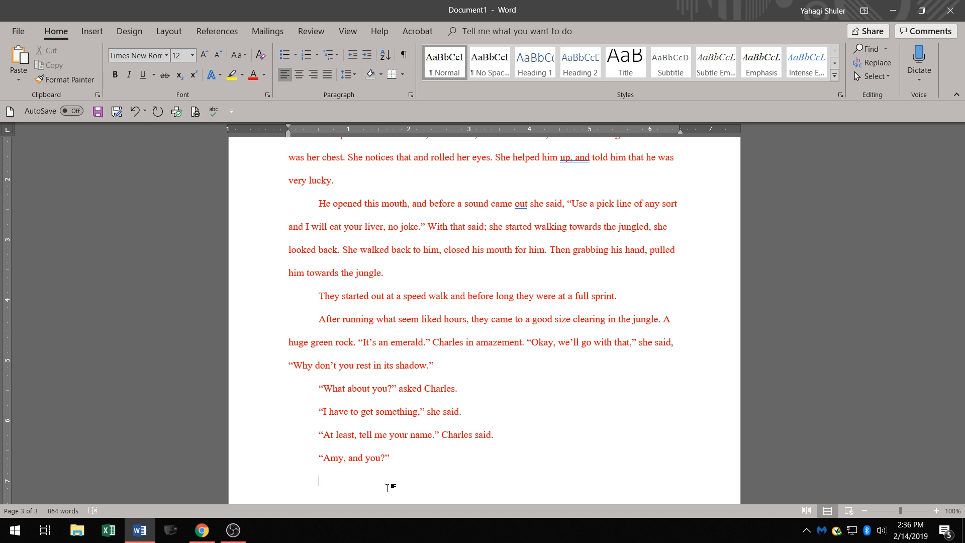
# Write the one-word quoted answer “Charles.” and start a new paragraph.
pyautogui.write('“Nice')
pyautogui.press('BackSpace')
pyautogui.press('BackSpace')
pyautogui.press('BackSpace')
pyautogui.press('BackSpace')
pyautogui.press('BackSpace')
pyautogui.write('C')
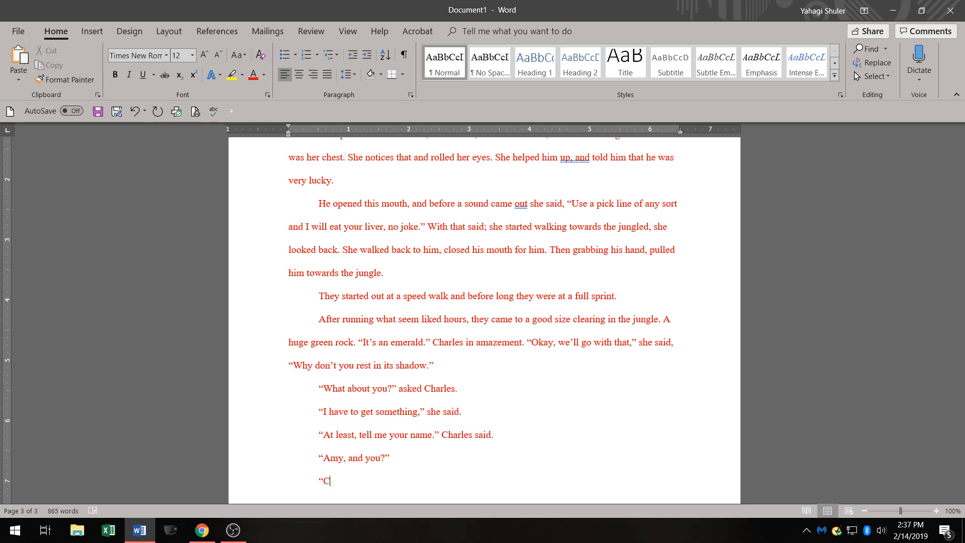
pyautogui.write('harles')
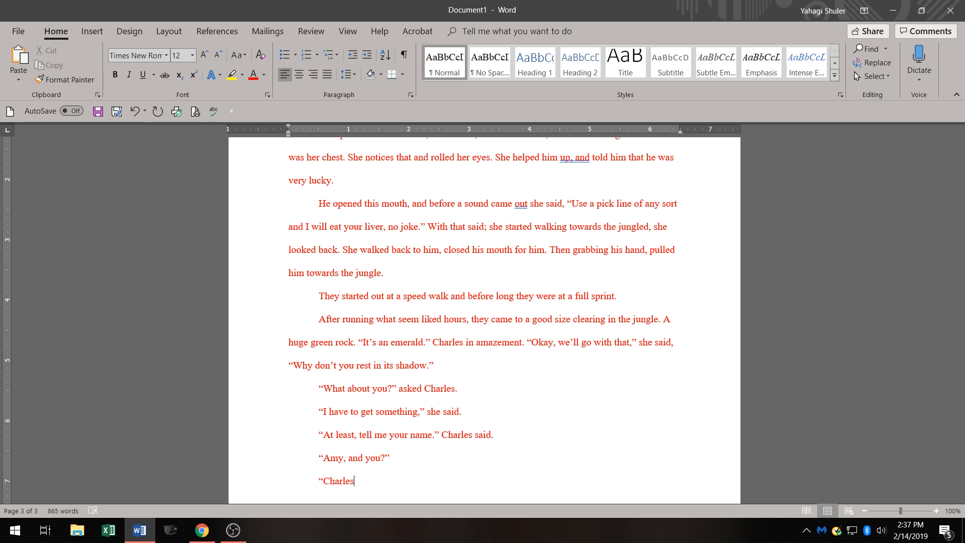
pyautogui.write('."')
pyautogui.press('Return')
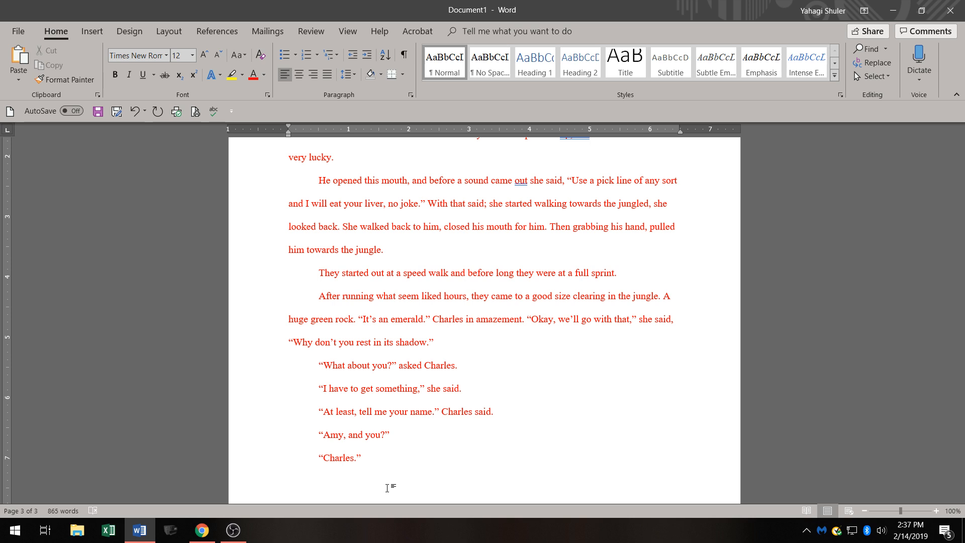
# Write the opening of Amy's reply, “Nice to meet you Charles”, with the name capitalized.
pyautogui.write('"Nice ')
pyautogui.write('to mee')
pyautogui.write('t you ')
pyautogui.write('char')
pyautogui.press('BackSpace')
pyautogui.press('BackSpace')
pyautogui.press('BackSpace')
pyautogui.press('BackSpace')
pyautogui.write('Charles')
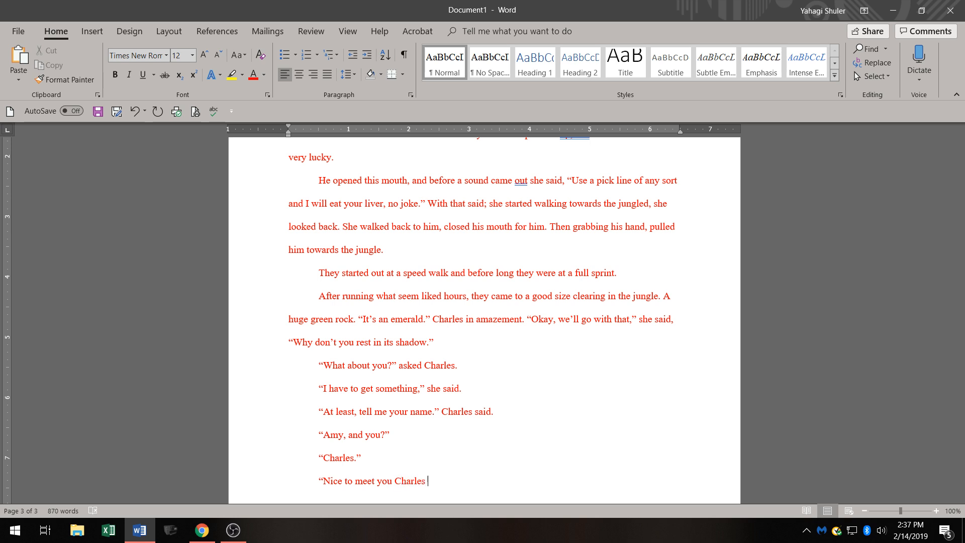
# End Amy's quotation with a period and closing quotation mark, add “Amy said.” and start a new paragraph.
pyautogui.press('BackSpace')
pyautogui.write('. ')
pyautogui.write('" ')
pyautogui.write('Amy s')
pyautogui.write('aid.')
pyautogui.press('Return')
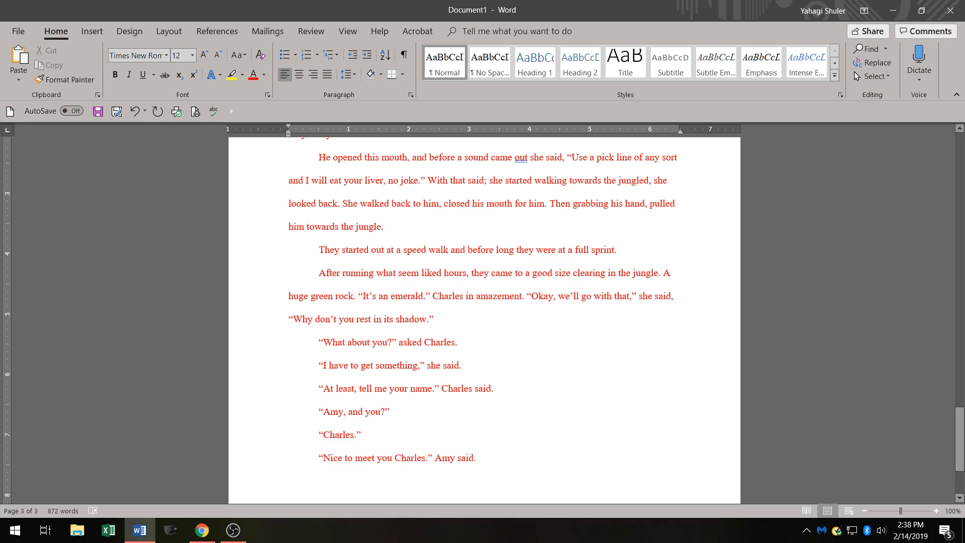
# Write the indented sentence “And with that, she ran off into the jungle.” and start a new paragraph.
pyautogui.press('Tab')
pyautogui.write('And t')
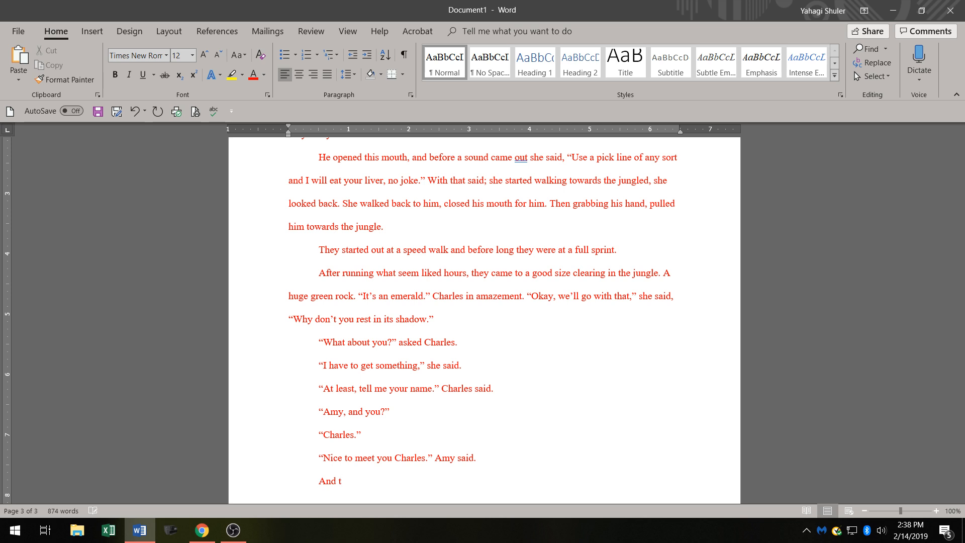
pyautogui.press('BackSpace')
pyautogui.write('with that, she ran off into the jungle')
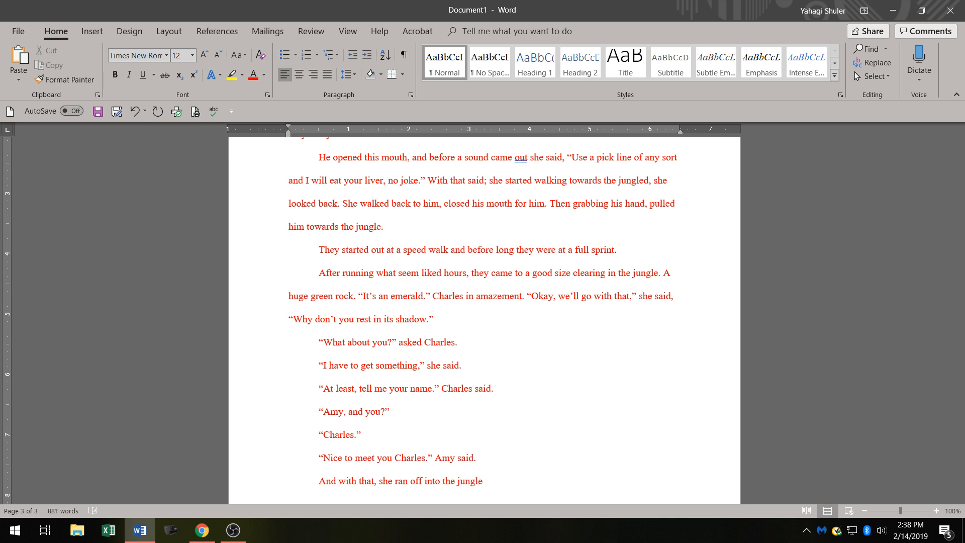
pyautogui.write('.')
pyautogui.press('Return')
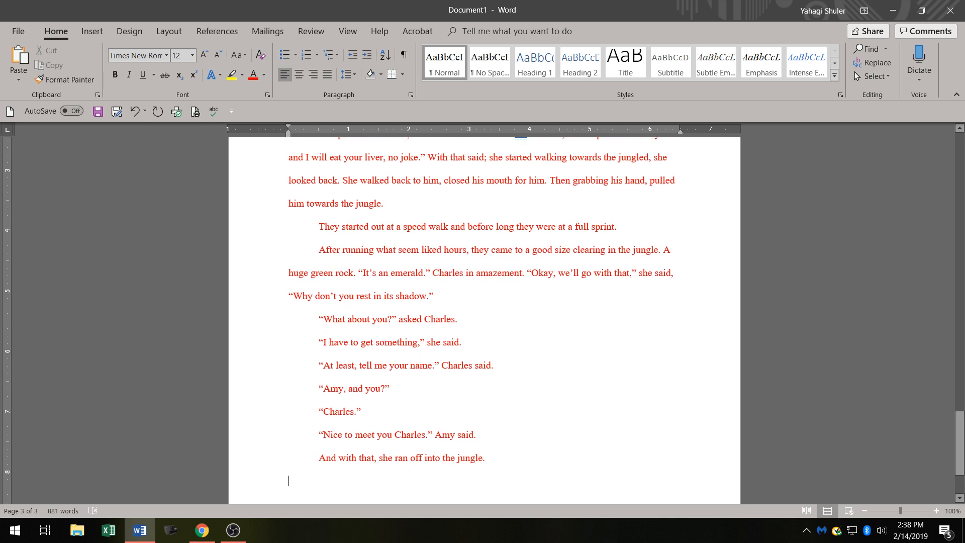
# Write the indented text “Charles walked over to the gaint stone, Without counting a single sheep,”.
pyautogui.press('Tab')
pyautogui.write('Chalers')
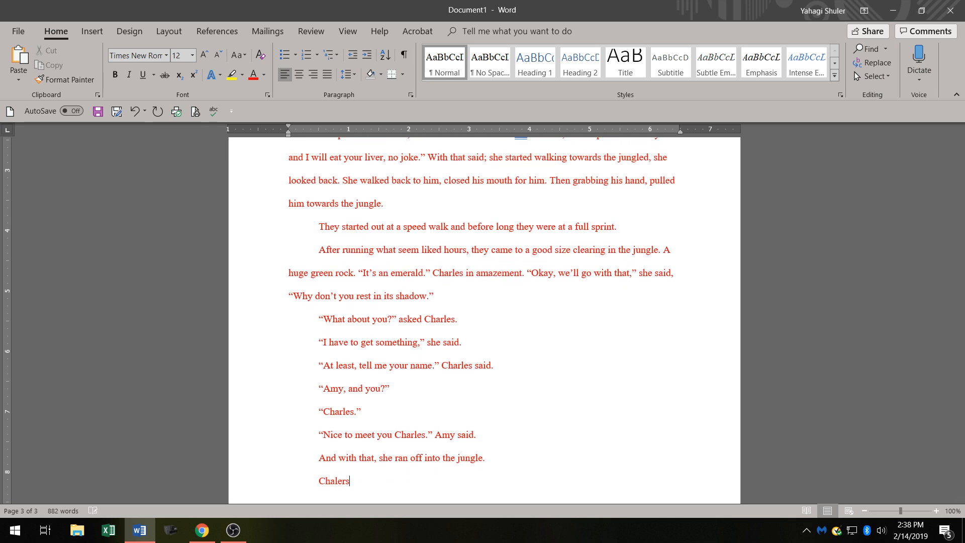
pyautogui.press('BackSpace')
pyautogui.press('BackSpace')
pyautogui.press('BackSpace')
pyautogui.press('BackSpace')
pyautogui.write('rles walked over to the gaint ')
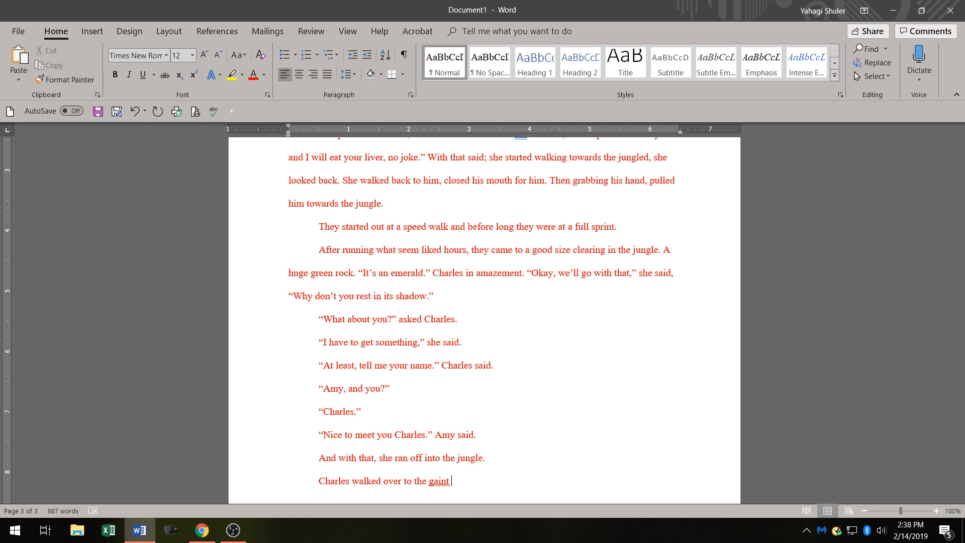
pyautogui.write('stone')
pyautogui.write(', Without counting a single sheep,')
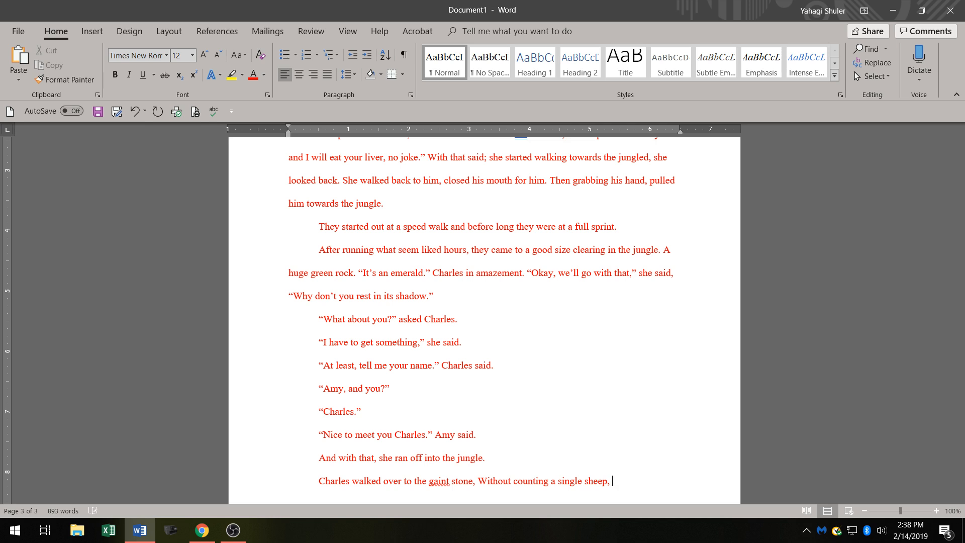
# Add “he” after “sheep,” and correct the misspelled “gaint” to “giant”.
pyautogui.write('her')
pyautogui.press('BackSpace')
pyautogui.press('BackSpace')
pyautogui.click(439, 482)
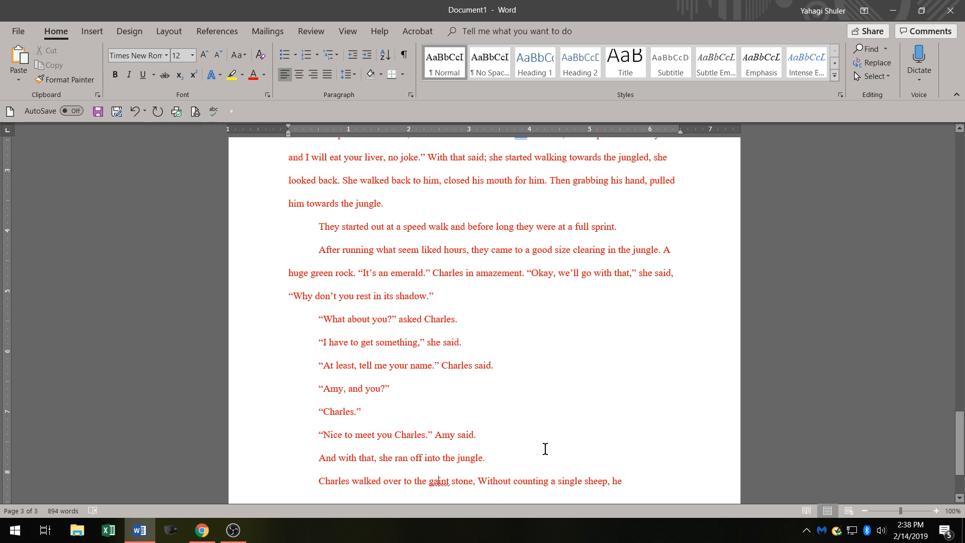
pyautogui.rightClick(443, 483)
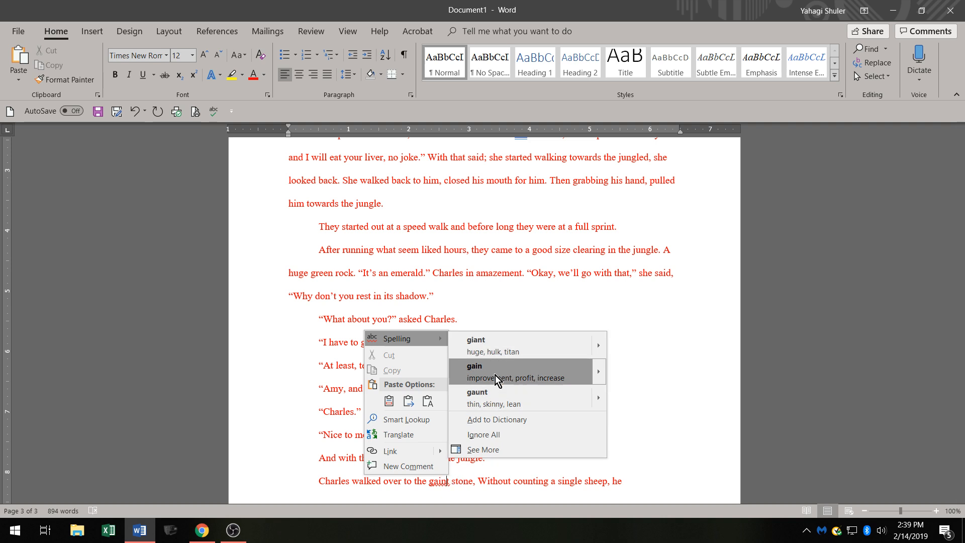
pyautogui.click(499, 343)
pyautogui.click(632, 484)
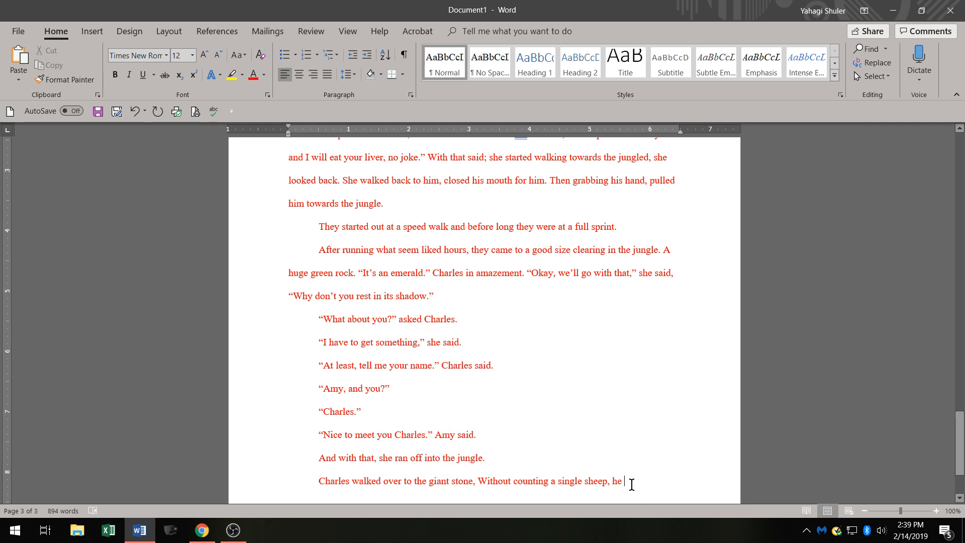
# Finish the sentence about Charles falling asleep with “was out like a light.”.
pyautogui.write('was ')
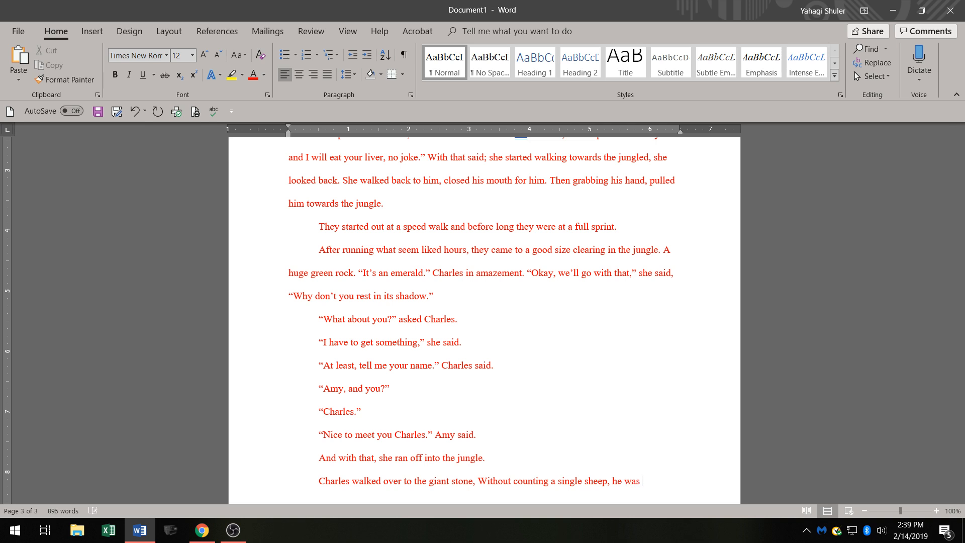
pyautogui.write('out like a light,')
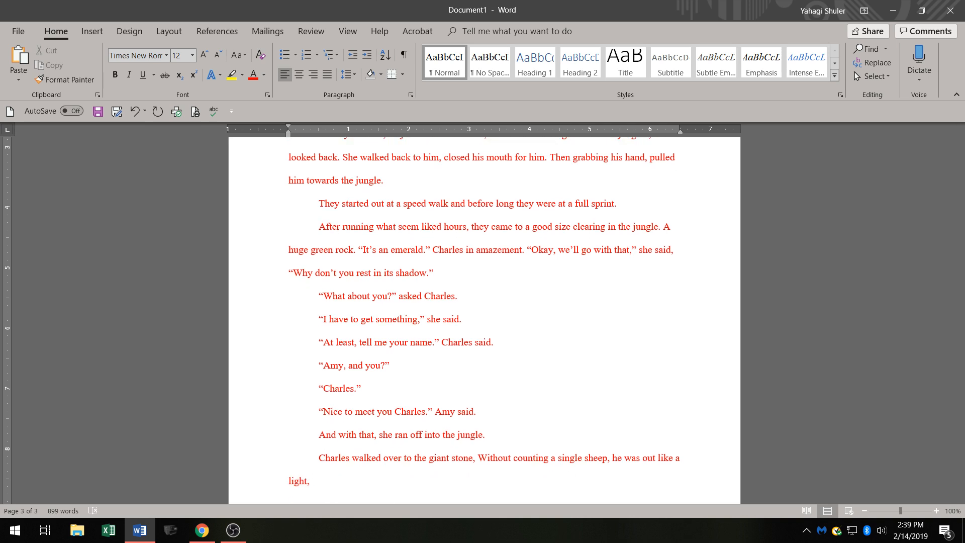
pyautogui.press('BackSpace')
pyautogui.press('BackSpace')
pyautogui.write('.')
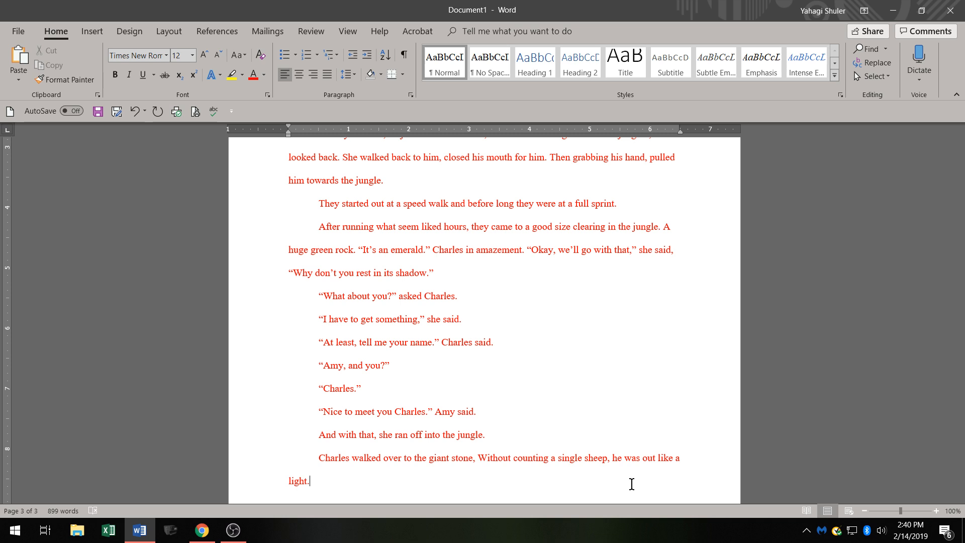
# Begin the new paragraph with “Charles woke up to smell. It was a smell he knew, but”.
pyautogui.scroll(-3, 631, 483)
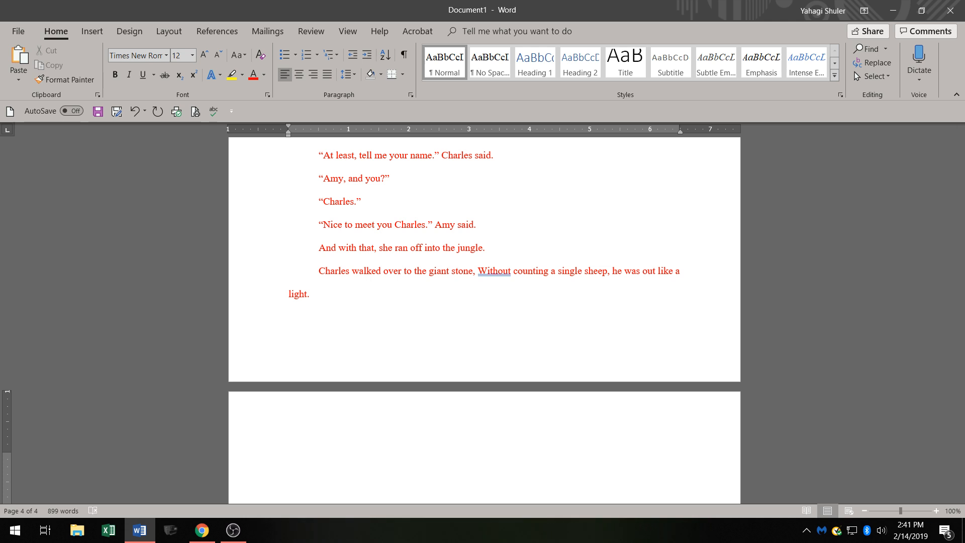
pyautogui.write('Charles woke up to small')
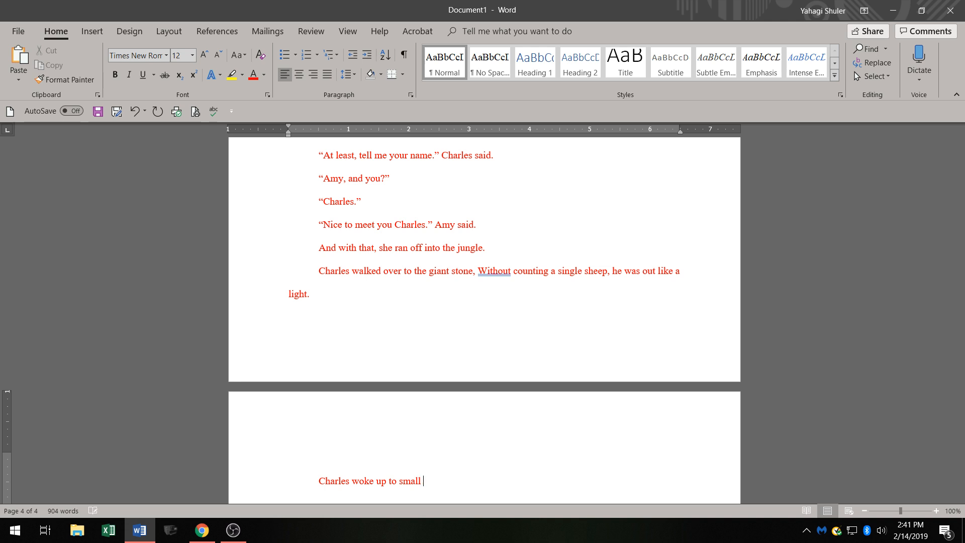
pyautogui.press('BackSpace')
pyautogui.press('BackSpace')
pyautogui.press('BackSpace')
pyautogui.write('ell. IT was')
pyautogui.press('BackSpace')
pyautogui.press('BackSpace')
pyautogui.press('BackSpace')
pyautogui.press('BackSpace')
pyautogui.press('BackSpace')
pyautogui.write('t was a smell he knew, but cou')
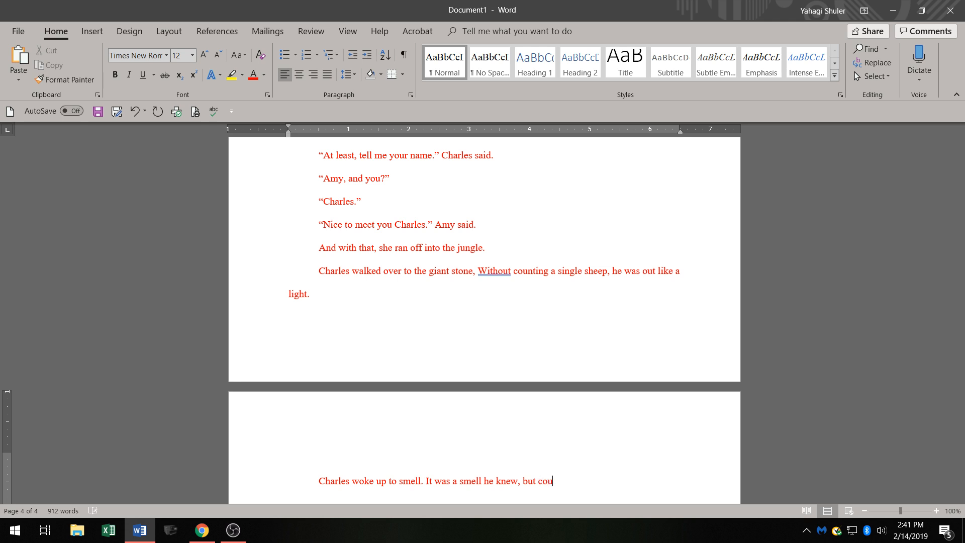
# Continue the sentence with “couldn’t tell what it was.” and begin the following one with “Then”.
pyautogui.write('ld not')
pyautogui.press('BackSpace')
pyautogui.press('BackSpace')
pyautogui.press('BackSpace')
pyautogui.press('BackSpace')
pyautogui.press('BackSpace')
pyautogui.press('BackSpace')
pyautogui.write("dn't ")
pyautogui.write('tell')
pyautogui.write(' what')
pyautogui.write('it ')
pyautogui.write('was. ')
pyautogui.write('Then')
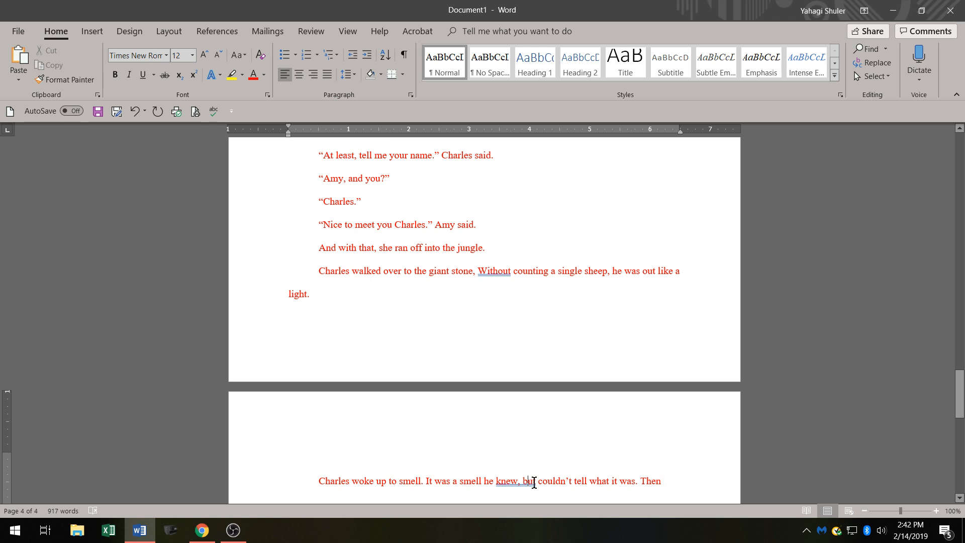
# Complete the sentence after “Then” with “it hit him, eggs!”.
pyautogui.rightClick(534, 483)
pyautogui.click(740, 476)
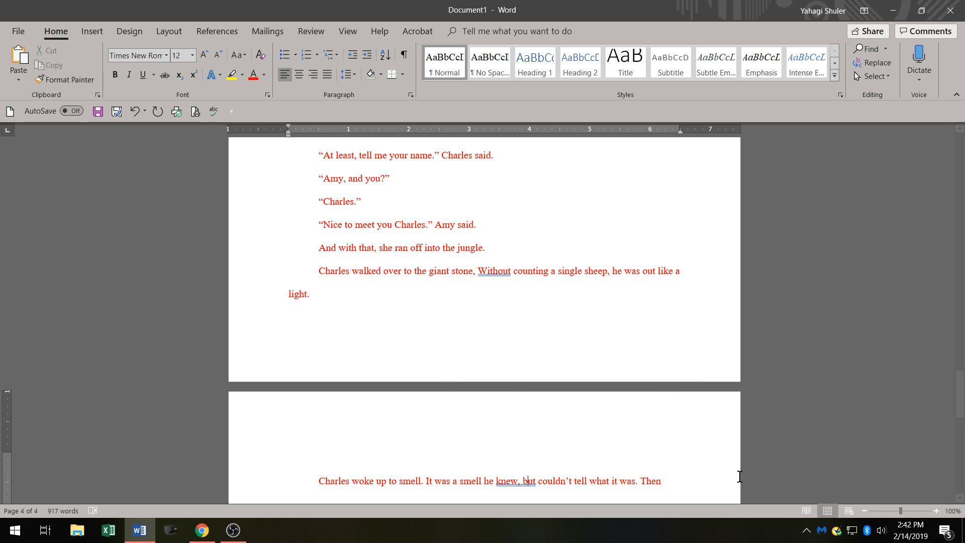
pyautogui.click(680, 480)
pyautogui.write('it h')
pyautogui.write('t hi')
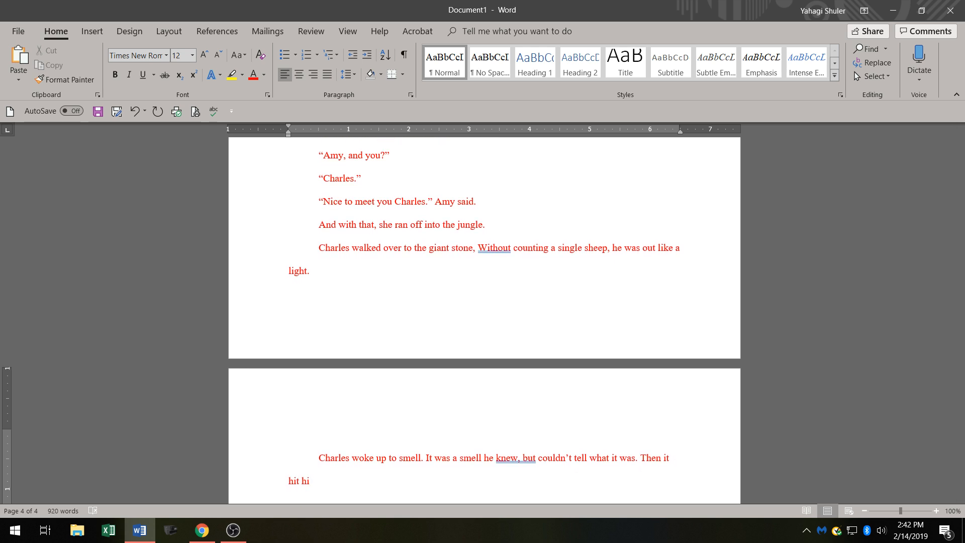
pyautogui.write('m , eggds')
pyautogui.press('BackSpace')
pyautogui.press('BackSpace')
pyautogui.write('d.')
pyautogui.press('BackSpace')
pyautogui.press('BackSpace')
pyautogui.press('BackSpace')
pyautogui.press('BackSpace')
pyautogui.press('BackSpace')
pyautogui.press('BackSpace')
pyautogui.press('BackSpace')
pyautogui.press('BackSpace')
pyautogui.press('BackSpace')
pyautogui.write(', egg')
pyautogui.write('s')
pyautogui.write('. I')
pyautogui.press('BackSpace')
pyautogui.press('BackSpace')
pyautogui.press('BackSpace')
pyautogui.write('!')
pyautogui.write('IT w')
pyautogui.press('BackSpace')
pyautogui.press('BackSpace')
pyautogui.press('BackSpace')
pyautogui.write('t was')
pyautogui.press('BackSpace')
pyautogui.press('BackSpace')
pyautogui.press('BackSpace')
pyautogui.press('BackSpace')
pyautogui.press('BackSpace')
pyautogui.press('BackSpace')
pyautogui.press('BackSpace')
# Add Charles's question “Is it morning already?” after “eggs!”.
pyautogui.write('"Is ')
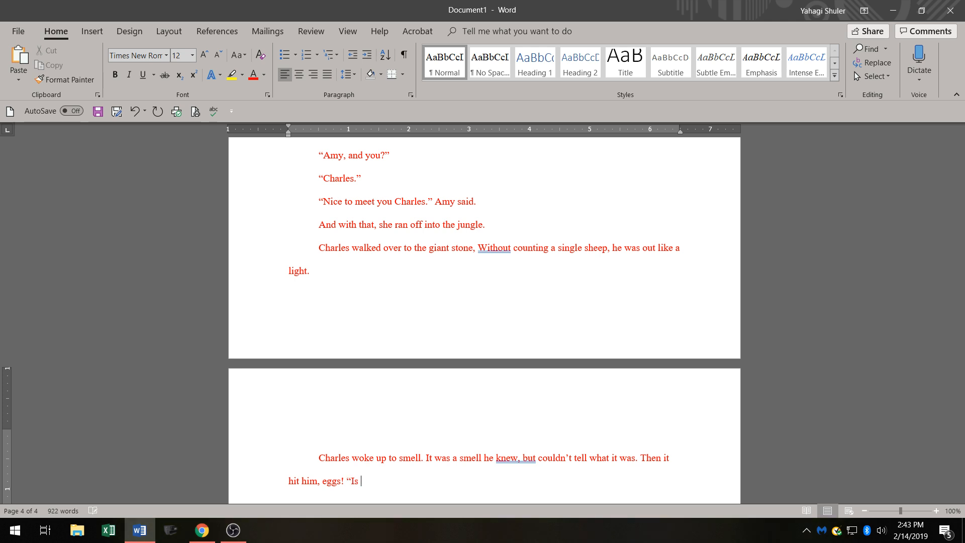
pyautogui.write('tha')
pyautogui.press('BackSpace')
pyautogui.press('BackSpace')
pyautogui.press('BackSpace')
pyautogui.press('BackSpace')
pyautogui.press('BackSpace')
pyautogui.press('BackSpace')
pyautogui.write('it ')
pyautogui.write('mot')
pyautogui.write('rnin')
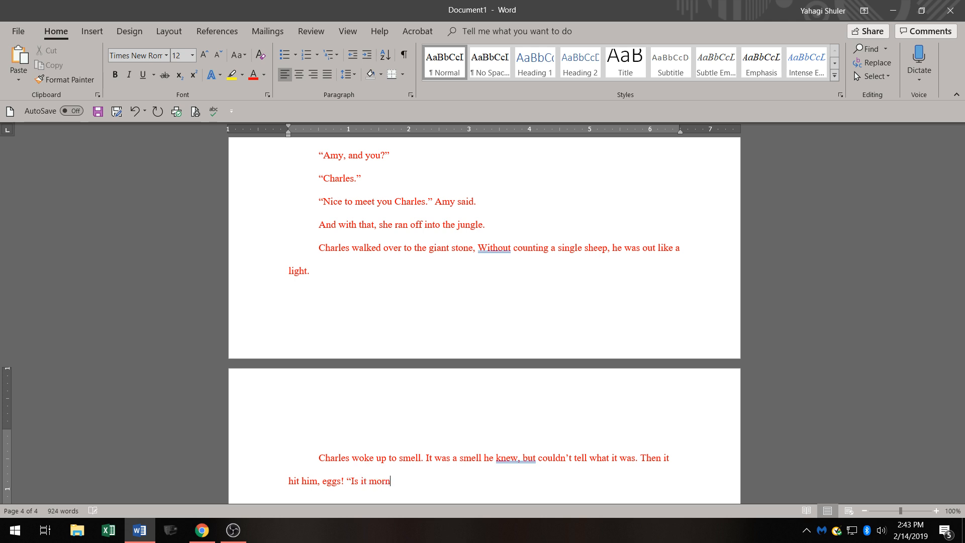
pyautogui.press('BackSpace')
pyautogui.write('ng ')
pyautogui.write('already')
pyautogui.write('?"')
# Add “he asked Amy.” after the question, correcting the misspelled “aked” to “asked”.
pyautogui.write(' hes')
pyautogui.press('BackSpace')
pyautogui.press('BackSpace')
pyautogui.press('BackSpace')
pyautogui.write('e aked A')
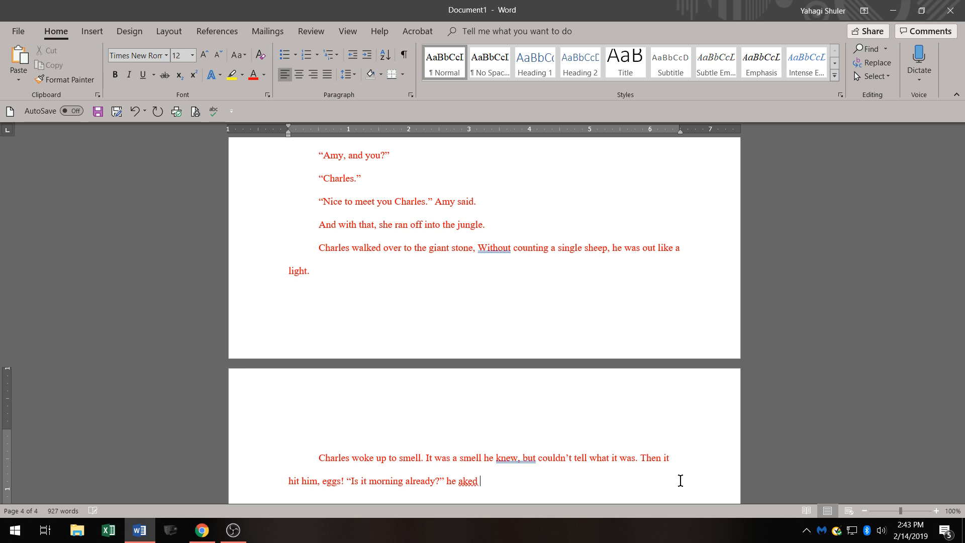
pyautogui.write('my. It')
pyautogui.press('Right')
pyautogui.write('d')
pyautogui.press('BackSpace')
pyautogui.write('s')
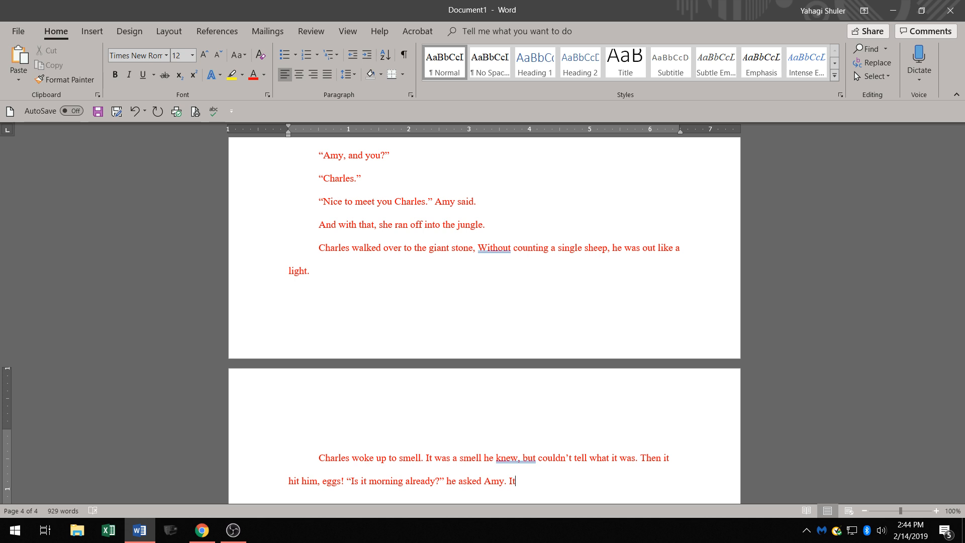
# Begin Amy's reply with an opening quotation mark and “It’s the third morning”.
pyautogui.press('BackSpace')
pyautogui.press('BackSpace')
pyautogui.write('"It\'d')
pyautogui.press('BackSpace')
pyautogui.press('BackSpace')
pyautogui.write('s th')
pyautogui.write('r')
pyautogui.press('BackSpace')
pyautogui.write('e third motnin')
pyautogui.press('BackSpace')
pyautogui.press('BackSpace')
pyautogui.press('BackSpace')
pyautogui.press('BackSpace')
pyautogui.write('rning')
# Finish Amy's reply with “since you fell asleep.” She told him., and start a new paragraph.
pyautogui.write('since yo')
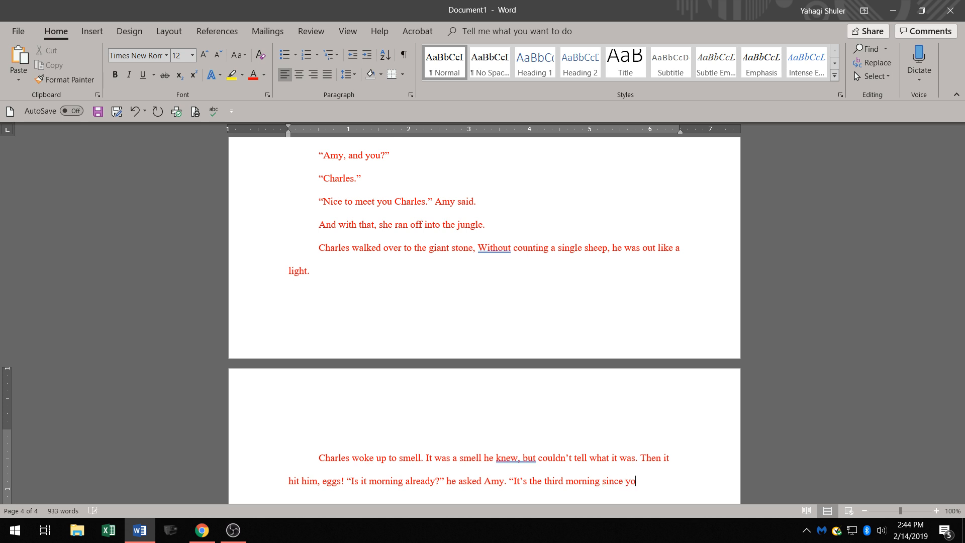
pyautogui.write('u fell ')
pyautogui.write('asleep')
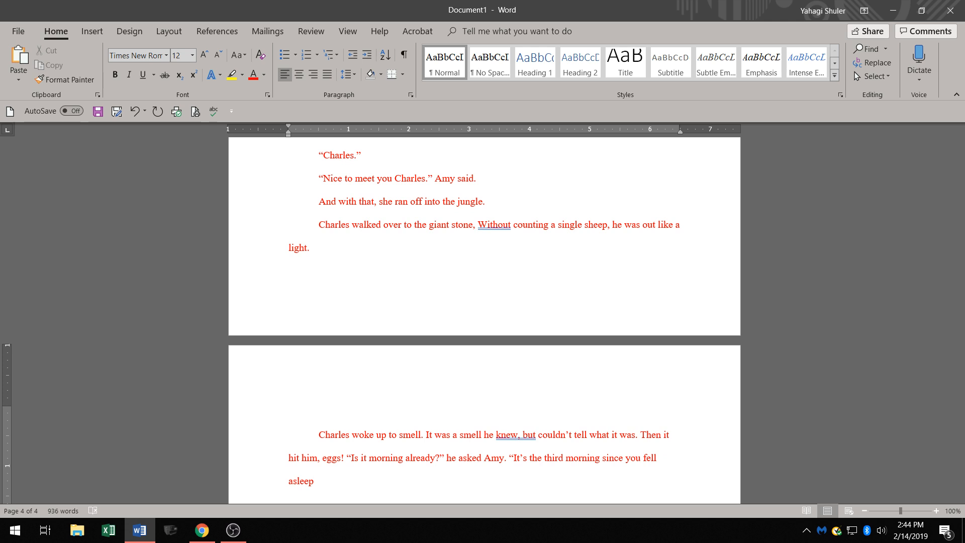
pyautogui.write('." Shre')
pyautogui.press('BackSpace')
pyautogui.press('BackSpace')
pyautogui.press('BackSpace')
pyautogui.press('BackSpace')
pyautogui.press('BackSpace')
pyautogui.write('She ')
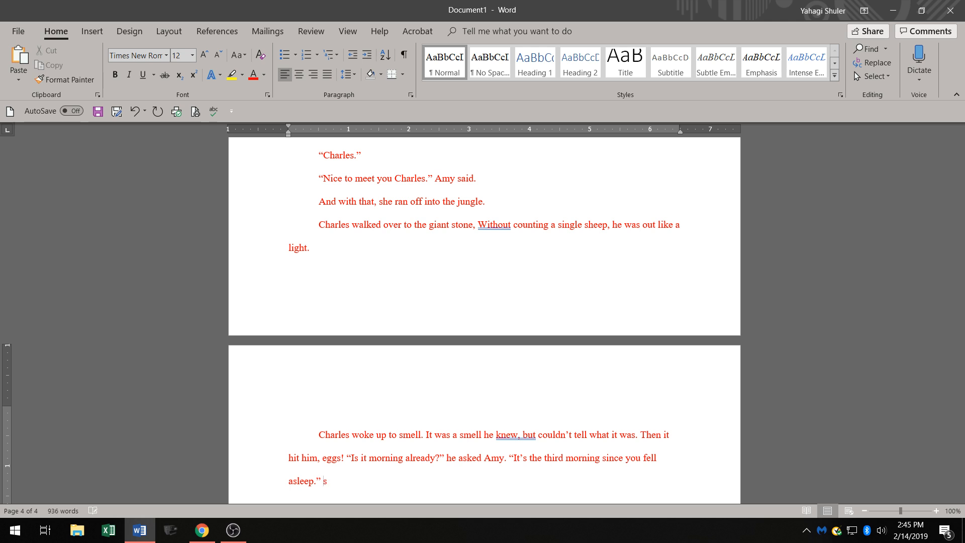
pyautogui.write('told him.')
pyautogui.press('Return')
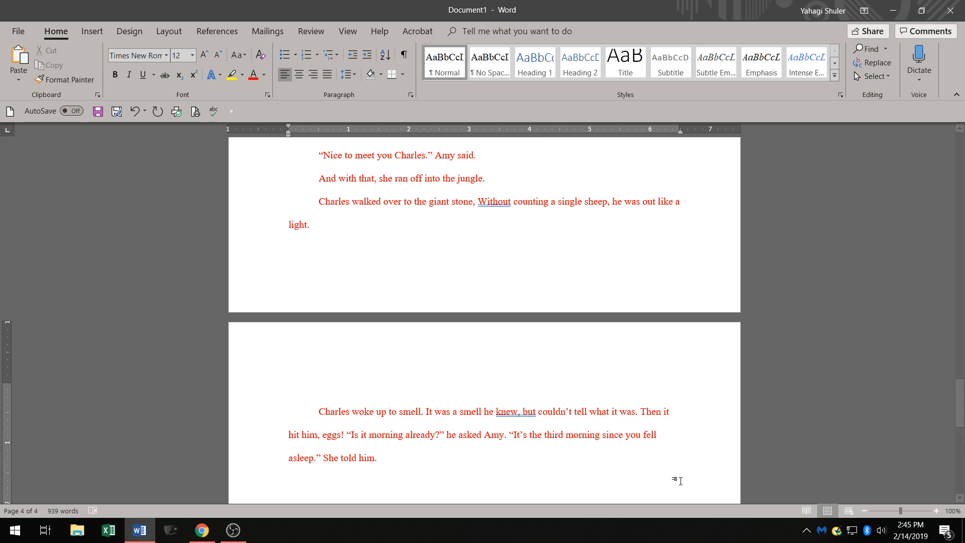
# Begin Charles's indented reply with an opening quotation mark and “Wait, I have been asleep”.
pyautogui.press('Tab')
pyautogui.write('Wait')
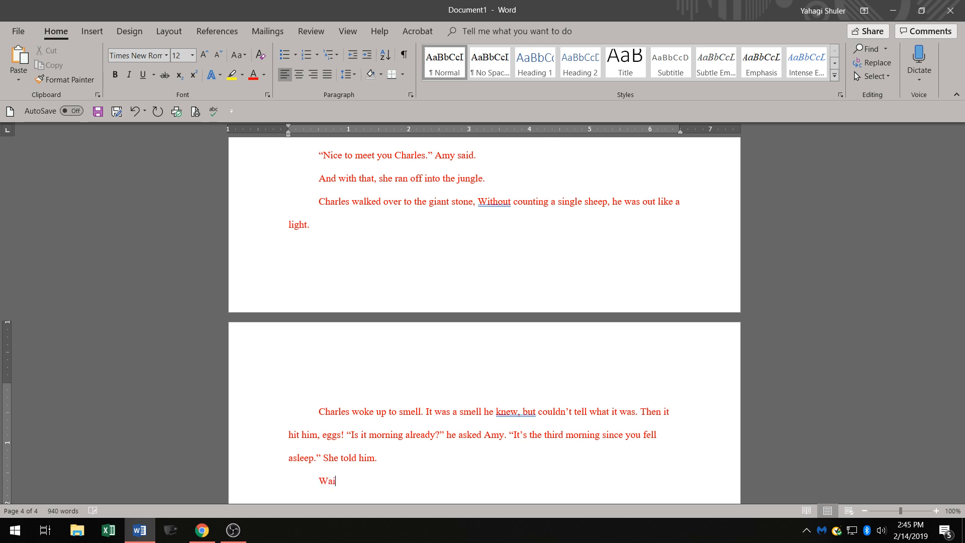
pyautogui.press('BackSpace')
pyautogui.press('BackSpace')
pyautogui.press('BackSpace')
pyautogui.press('BackSpace')
pyautogui.write('"Wait,')
pyautogui.write(' I h')
pyautogui.write('ave been')
pyautogui.write(' asleep')
# Finish Charles's reply with “for three days!” he said., and start a new paragraph.
pyautogui.write('fro')
pyautogui.press('BackSpace')
pyautogui.press('BackSpace')
pyautogui.write('or ')
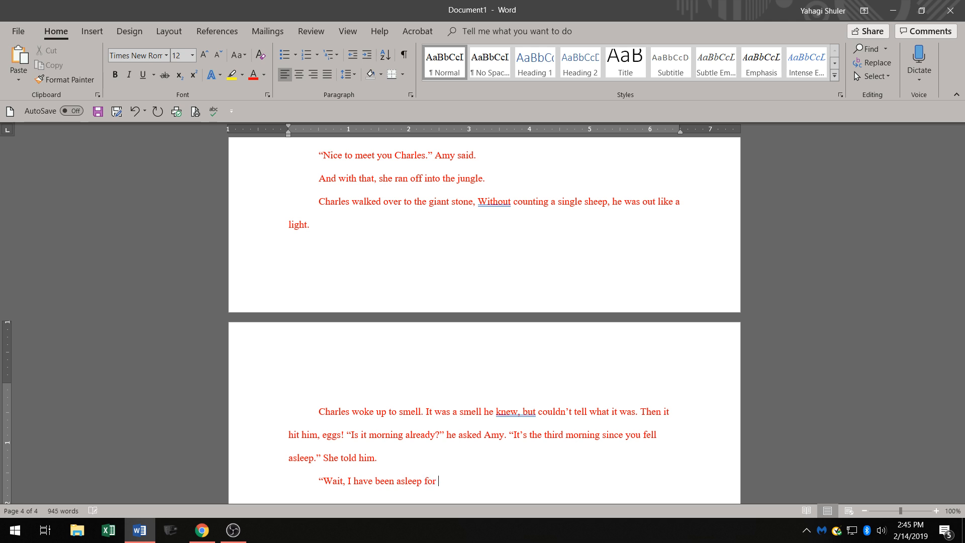
pyautogui.write('three days!')
pyautogui.write('" he said.')
pyautogui.press('Return')
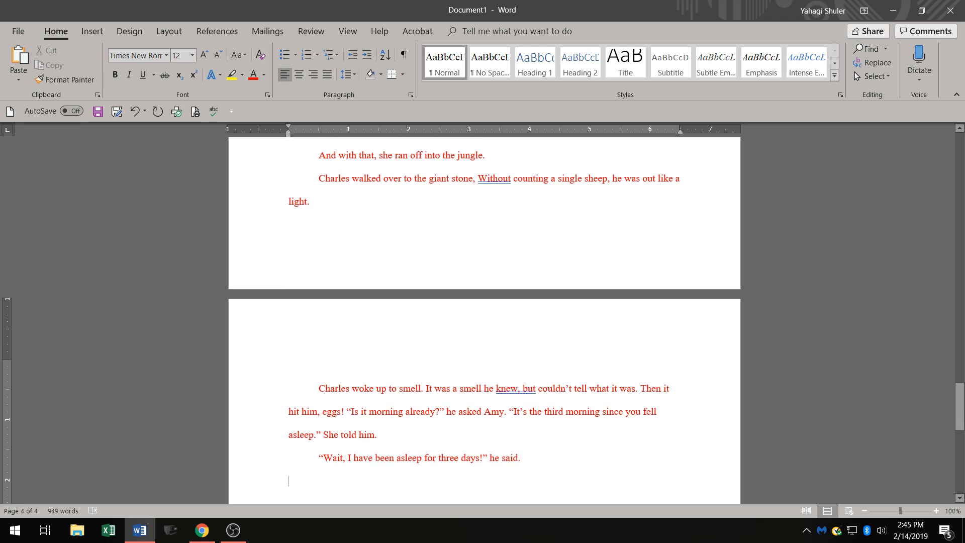
# Write the indented line “Two days, not three.” She corrected., and start a new paragraph.
pyautogui.press('Tab')
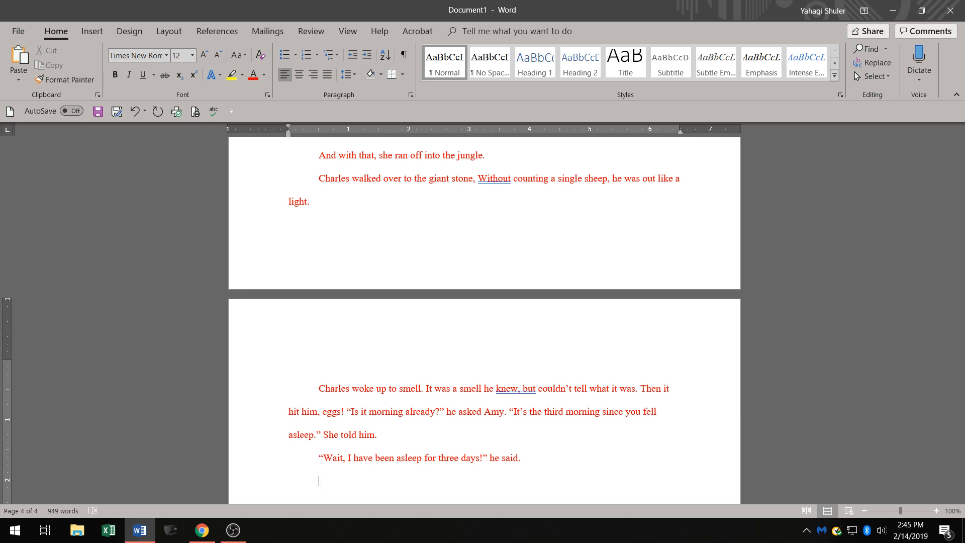
pyautogui.write('“T')
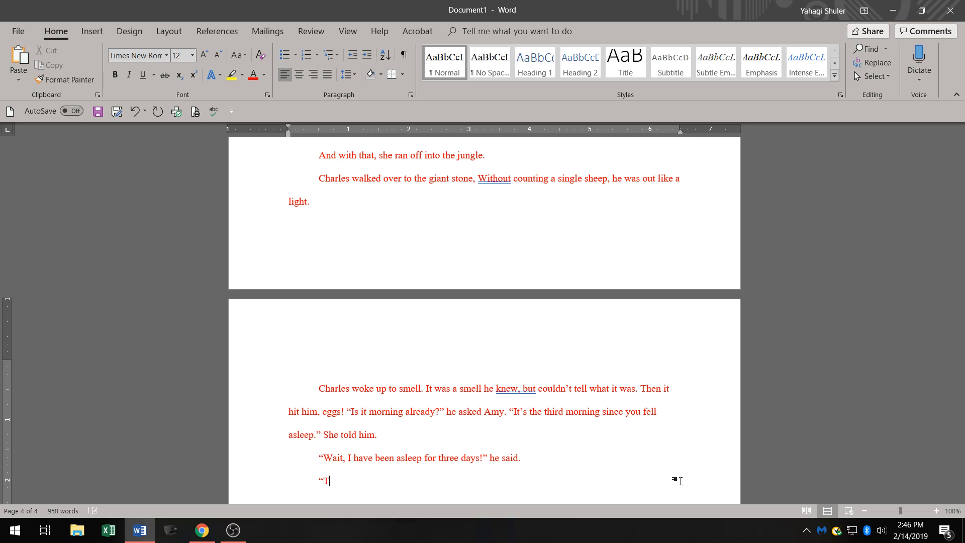
pyautogui.write('wo days')
pyautogui.write(', not three.” She corrected.')
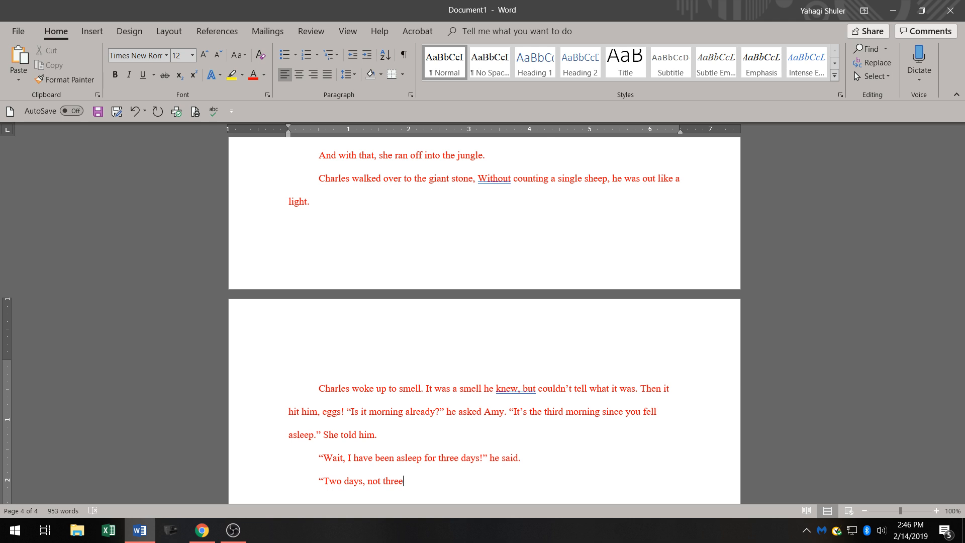
pyautogui.write('.” She corrected.')
pyautogui.press('Return')
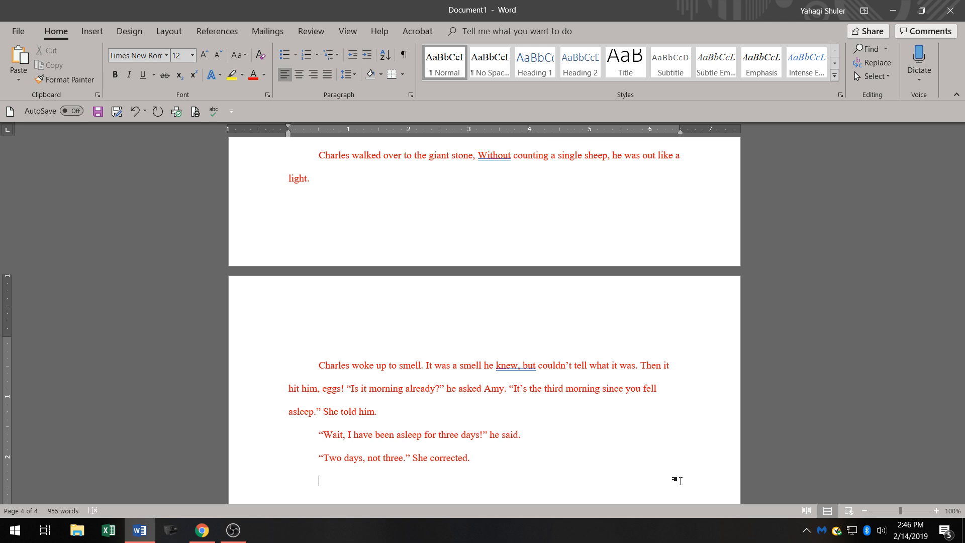
# Write Charles's reply “Sorry, two days!” in quotation marks, correcting the misspelled “daysz”.
pyautogui.write('“Sorry')
pyautogui.press('BackSpace')
pyautogui.write(', th')
pyautogui.press('BackSpace')
pyautogui.write('wo day')
pyautogui.write('sz!”')
pyautogui.press('Return')
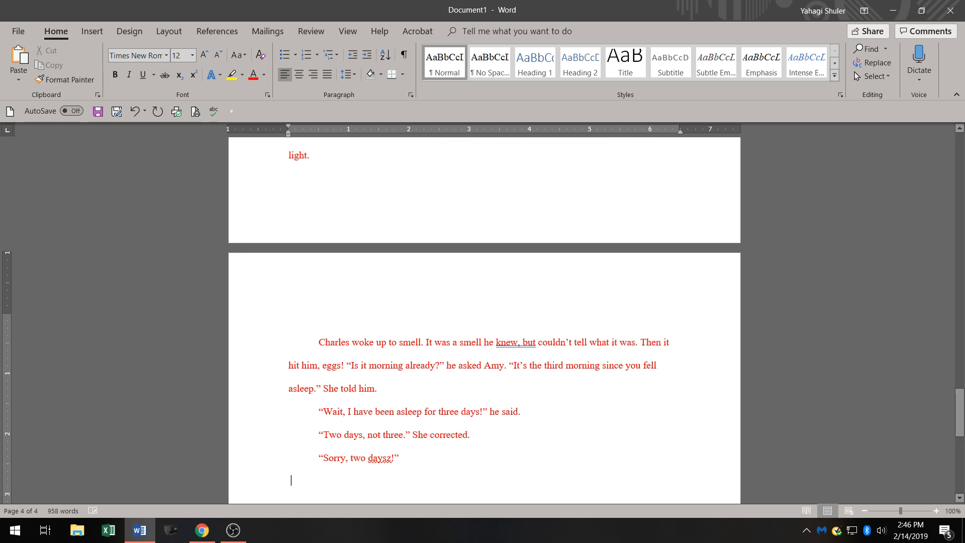
pyautogui.press('BackSpace')
pyautogui.press('BackSpace')
pyautogui.press('BackSpace')
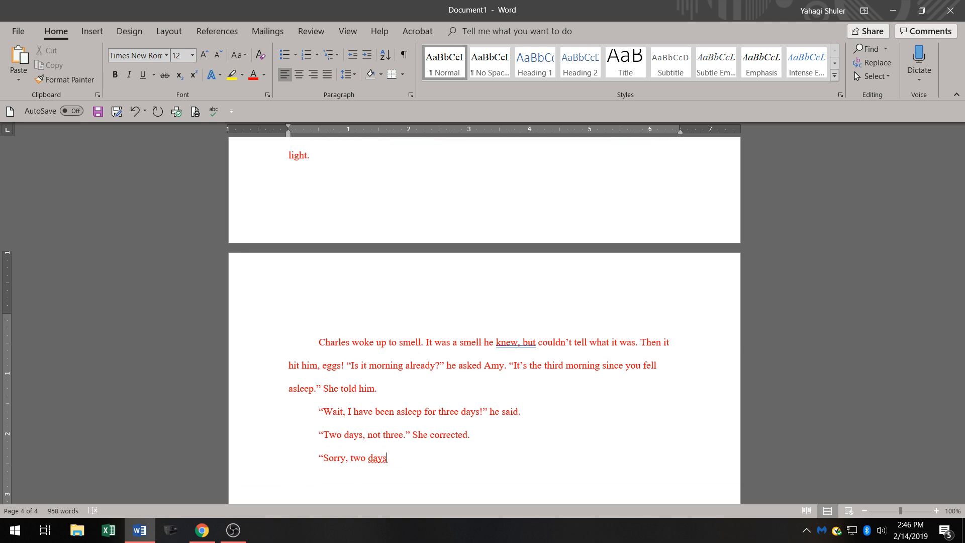
pyautogui.write('!"')
# Write the quoted one-word reply “Yep” on its own line and start a new paragraph.
pyautogui.write('"')
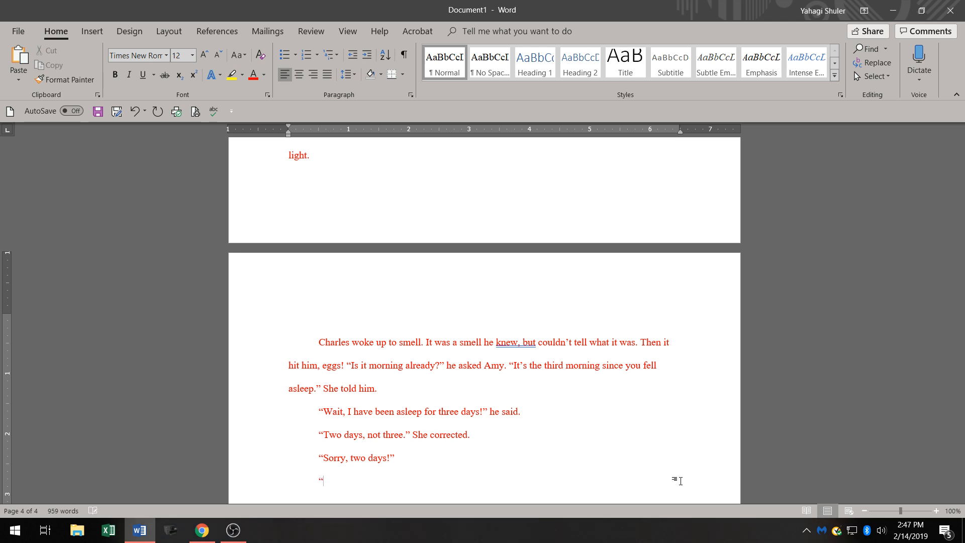
pyautogui.write('Yep"')
pyautogui.press('Return')
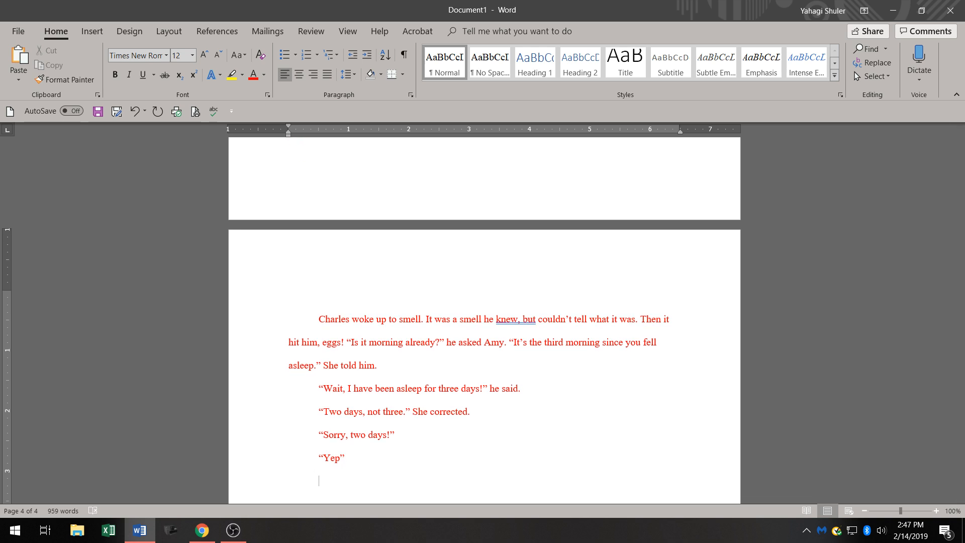
# Write the start of Charles's question, “Why didn’t wake me sooner, with an opening quotation mark.
pyautogui.write('"Why ')
pyautogui.write('didn')
pyautogui.write("'t make")
pyautogui.press('BackSpace')
pyautogui.press('BackSpace')
pyautogui.press('BackSpace')
pyautogui.press('BackSpace')
pyautogui.press('BackSpace')
pyautogui.press('BackSpace')
pyautogui.write('wake me sooner')
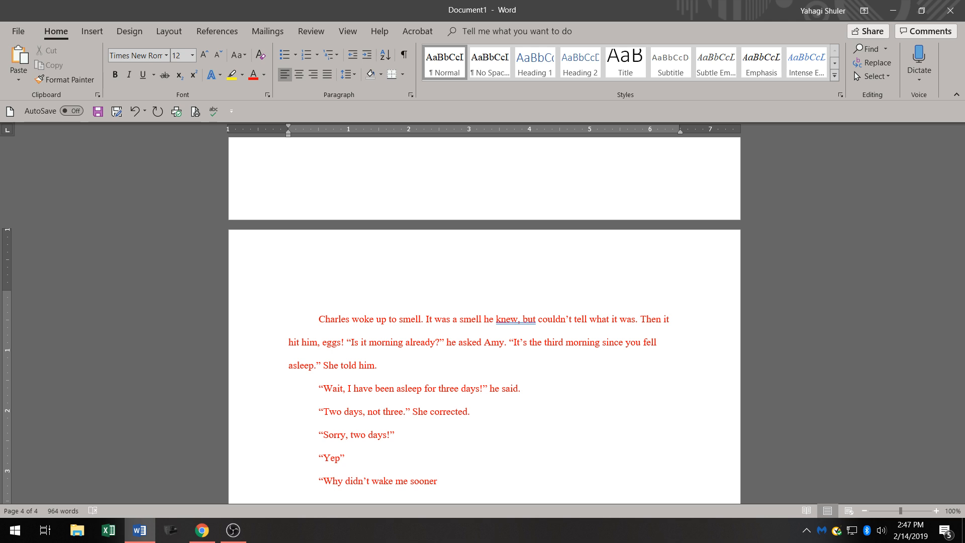
# End Charles's question with “?!” and a closing quotation mark, and start a new paragraph.
pyautogui.write('.')
pyautogui.press('BackSpace')
pyautogui.write('!')
pyautogui.press('BackSpace')
pyautogui.write('?!”')
pyautogui.press('Return')
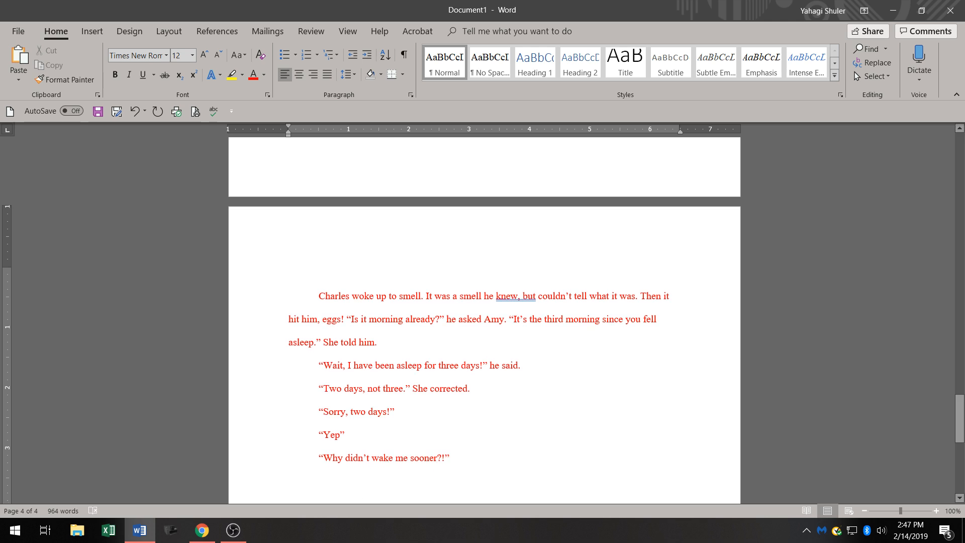
# Write Amy's indented reply “You have heard of let sleeping dogs ly.” in quotation marks and start a new paragraph.
pyautogui.press('Tab')
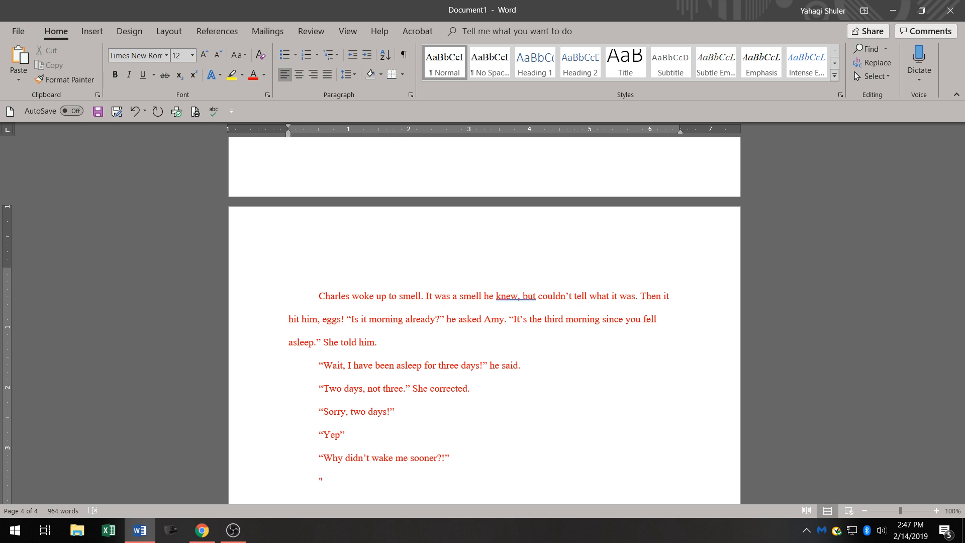
pyautogui.write('“You ha')
pyautogui.write('ve heard of')
pyautogui.write('let sleeping')
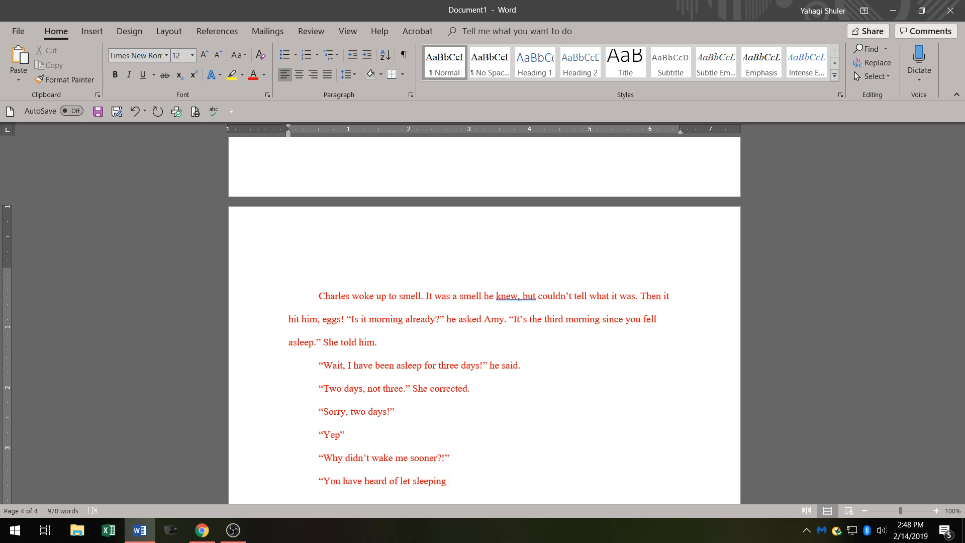
pyautogui.write('dogs ly."')
pyautogui.press('Return')
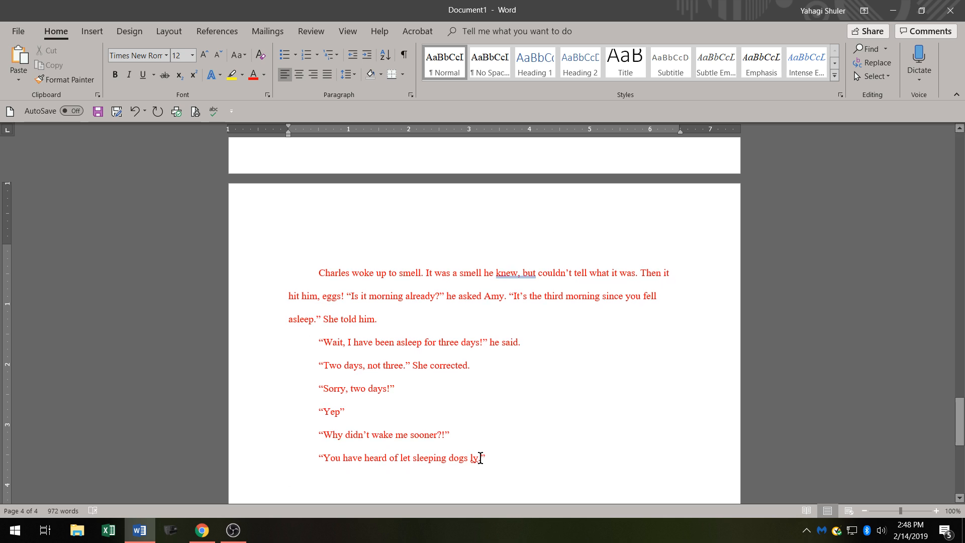
# Correct the last word of Amy's reply to “lie” and indent the empty line below it.
pyautogui.doubleClick(475, 459)
pyautogui.write('lie')
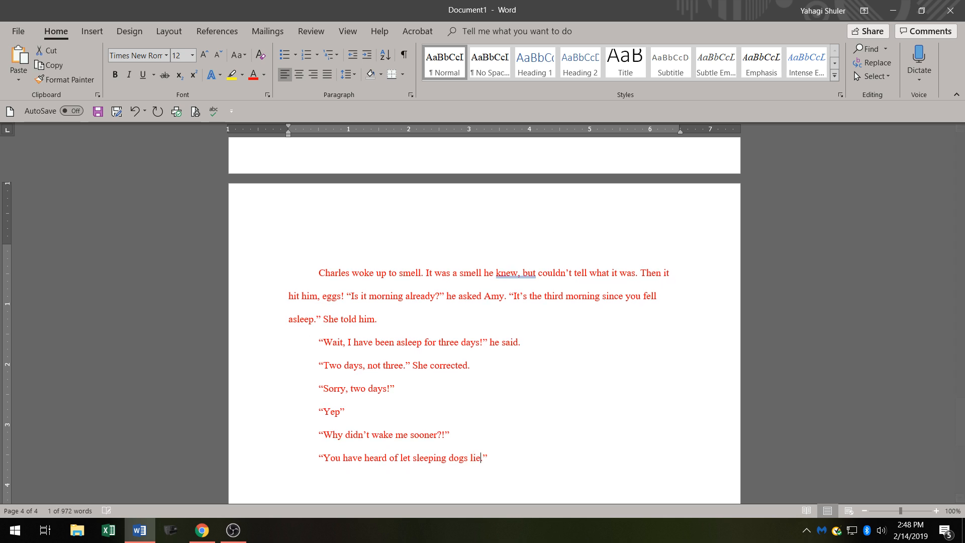
pyautogui.scroll(1, 485, 497)
pyautogui.scroll(-1, 485, 486)
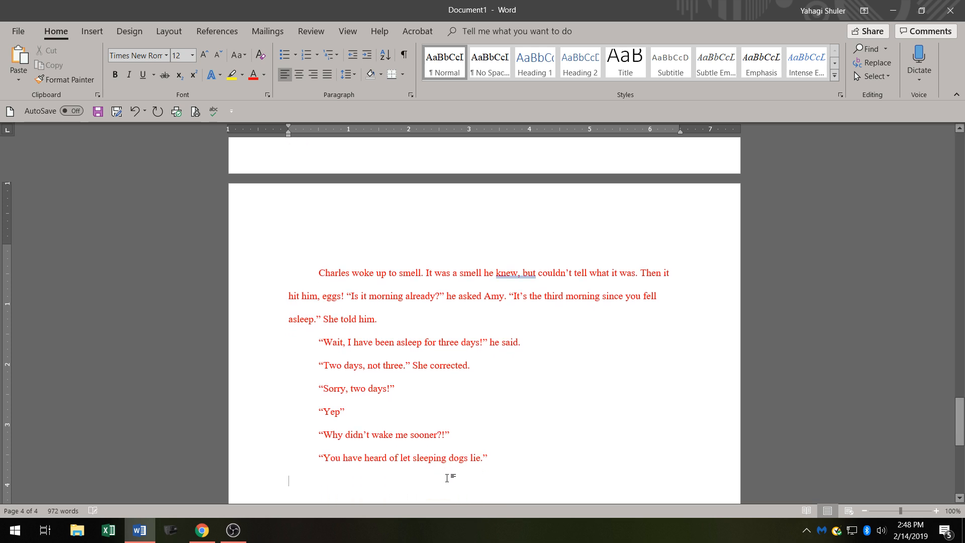
pyautogui.click(495, 472)
pyautogui.press('Tab')
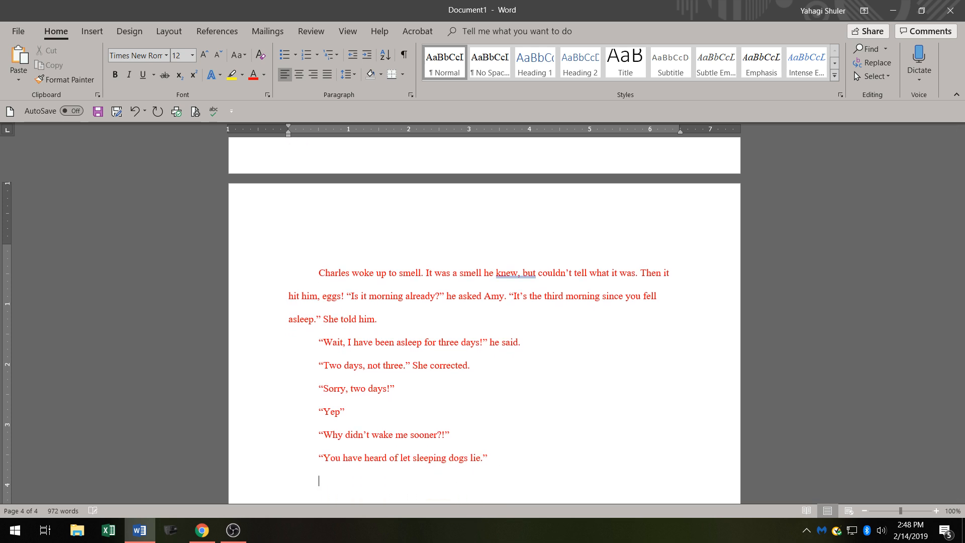
# Begin Charles's quoted answer with “Yes, but last time I checked”, correcting the misspelled last word.
pyautogui.write('"YE')
pyautogui.press('BackSpace')
pyautogui.write('es, but last time I chacker')
pyautogui.press('BackSpace')
pyautogui.press('BackSpace')
pyautogui.press('BackSpace')
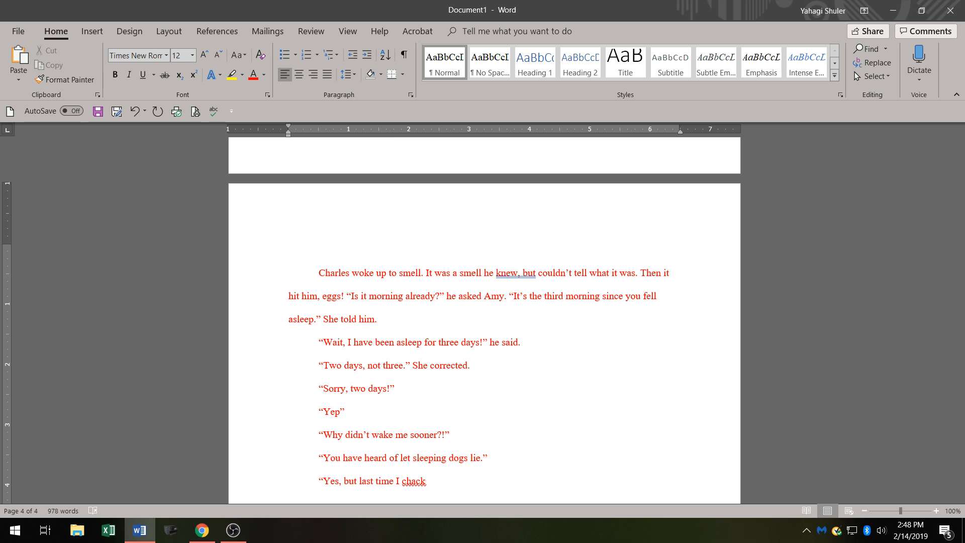
pyautogui.press('BackSpace')
pyautogui.press('BackSpace')
pyautogui.press('BackSpace')
pyautogui.write('ecke')
pyautogui.write('d')
# Finish Charles's answer with “I wasn’t a dog!” and a closing quotation mark, and start a new paragraph.
pyautogui.write(' I wasn')
pyautogui.write("'t a")
pyautogui.write(' dog')
pyautogui.write('!"')
pyautogui.press('Return')
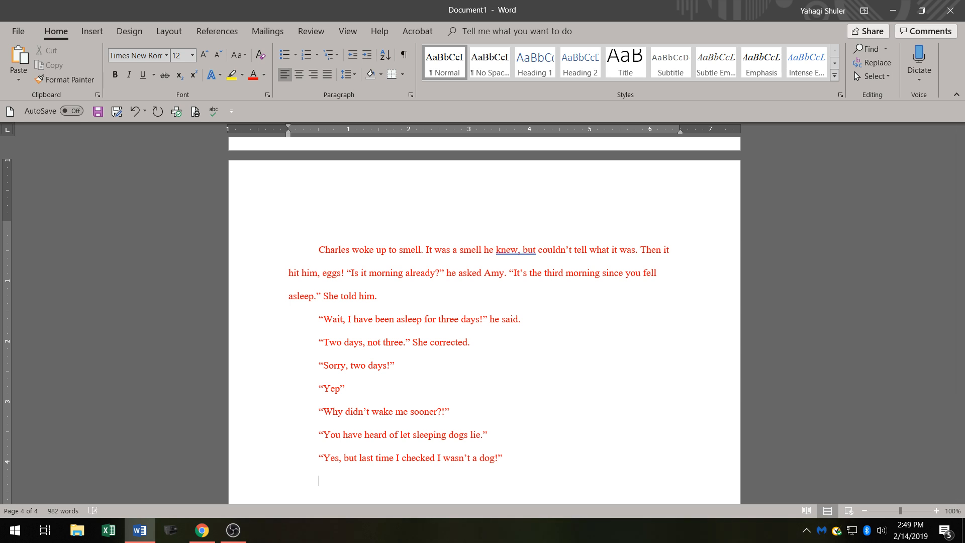
# Write the narration sentence “With that, he back against the tock.” in the new paragraph.
pyautogui.write('With that')
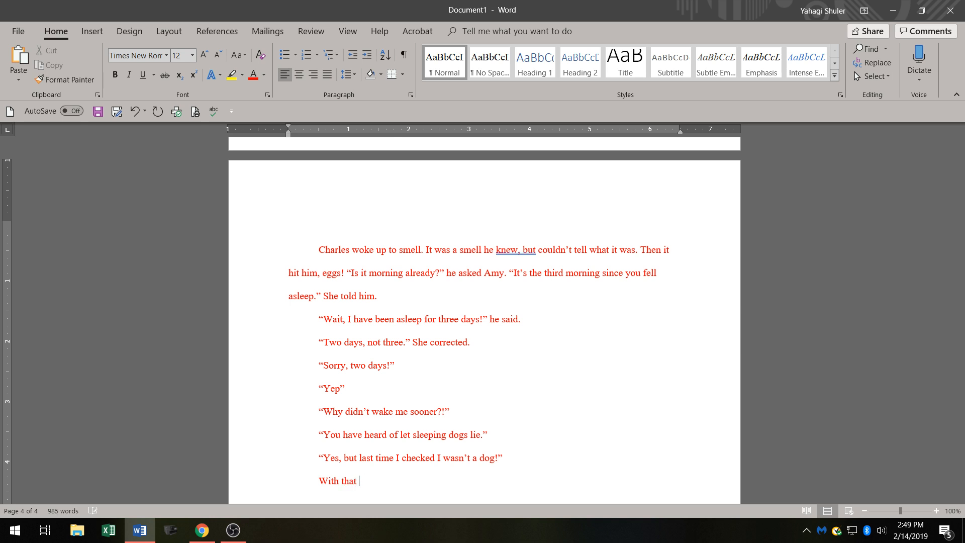
pyautogui.write(', he')
pyautogui.write(' b')
pyautogui.write('ack ag')
pyautogui.write('ainst th')
pyautogui.write('e ')
pyautogui.write('tock')
pyautogui.write('.')
# Add Charles's quoted question “Wait, why does this rock have a heart beat?” to the same paragraph.
pyautogui.write('"')
pyautogui.write('Wait')
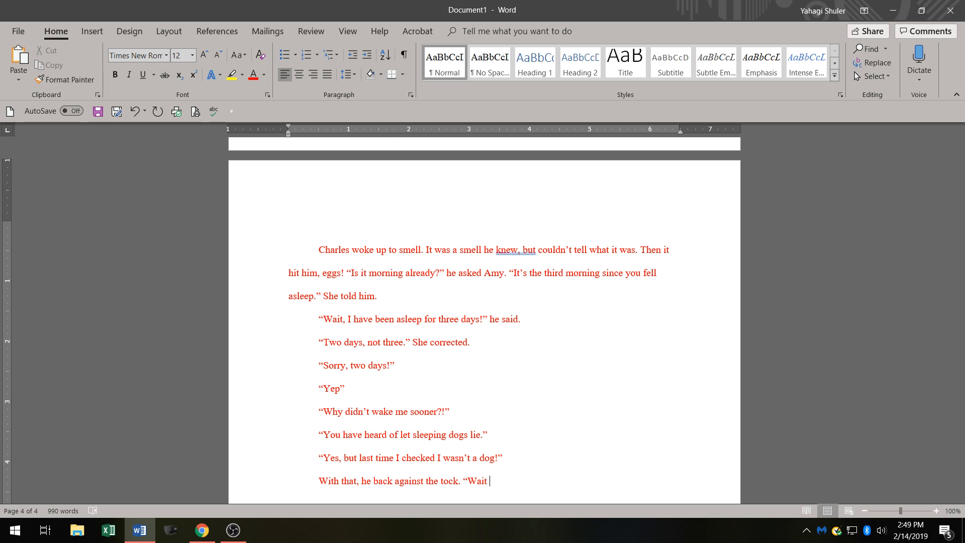
pyautogui.write(', why')
pyautogui.write('does this rock have a heart.')
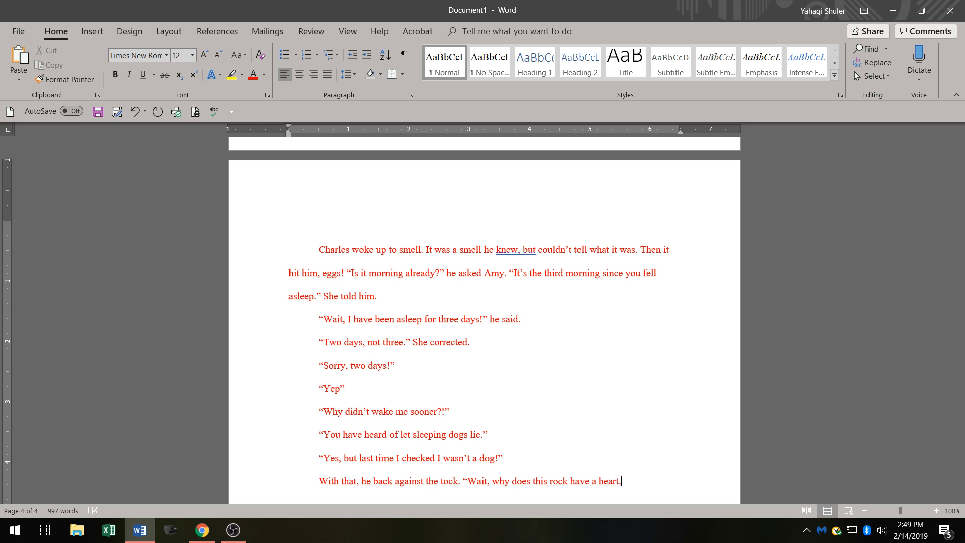
pyautogui.press('BackSpace')
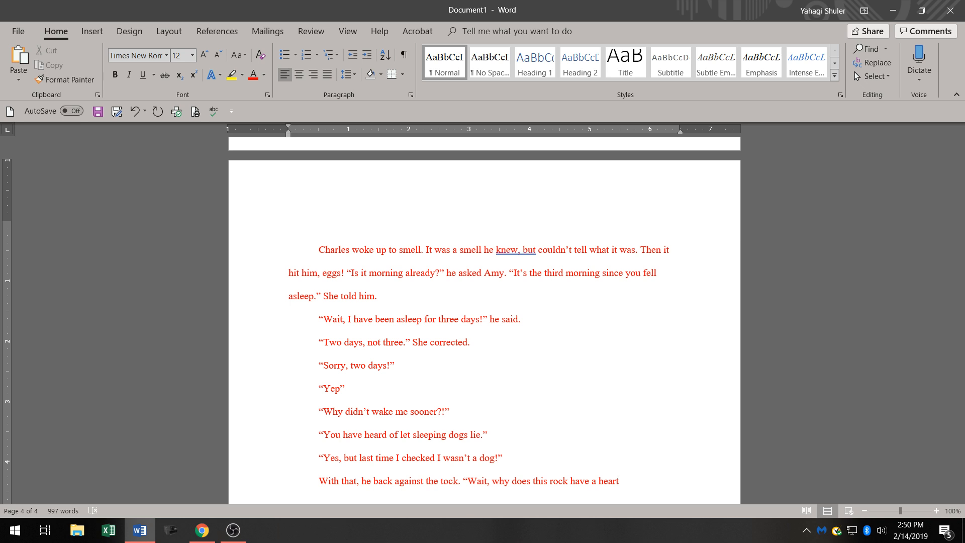
pyautogui.write('beat?')
pyautogui.write('"')
# Follow the question with the narration “he said as he backed away.”.
pyautogui.write('he ')
pyautogui.write('said ')
pyautogui.write('as he ')
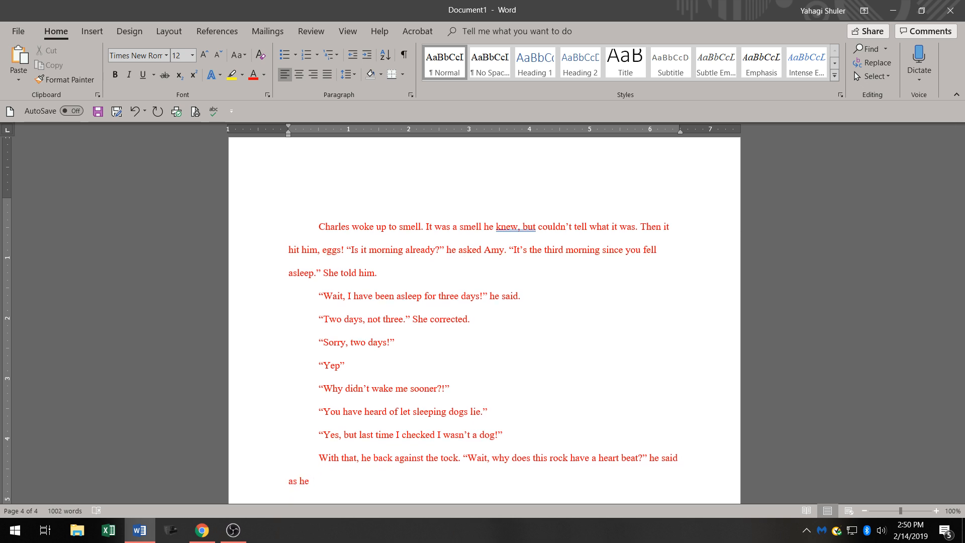
pyautogui.write('back ')
pyautogui.write('ed')
pyautogui.write(' away')
pyautogui.write('.')
# Write “All of a sudden a giant head swung around.”, correcting the misspelled “gaint” to “giant” with the spelling suggestion.
pyautogui.write(' All ')
pyautogui.write('of ')
pyautogui.write('a sudden')
pyautogui.write(',')
pyautogui.press('BackSpace')
pyautogui.write('a gains')
pyautogui.press('BackSpace')
pyautogui.press('BackSpace')
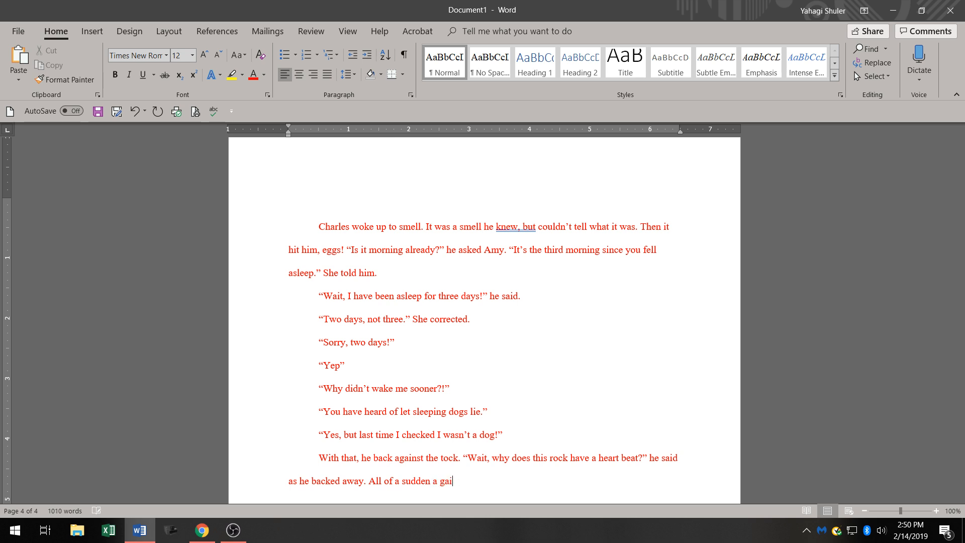
pyautogui.write('nt head swung around.')
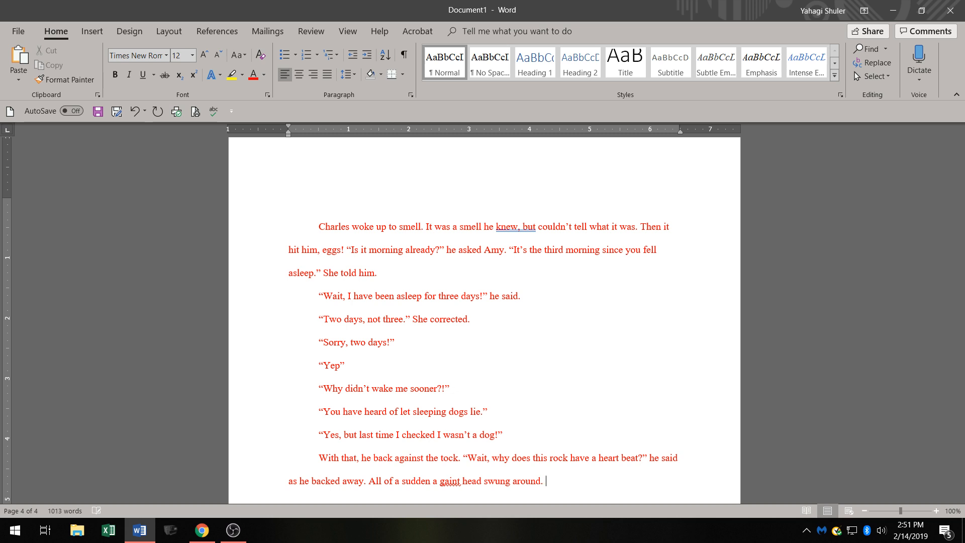
pyautogui.click(458, 481)
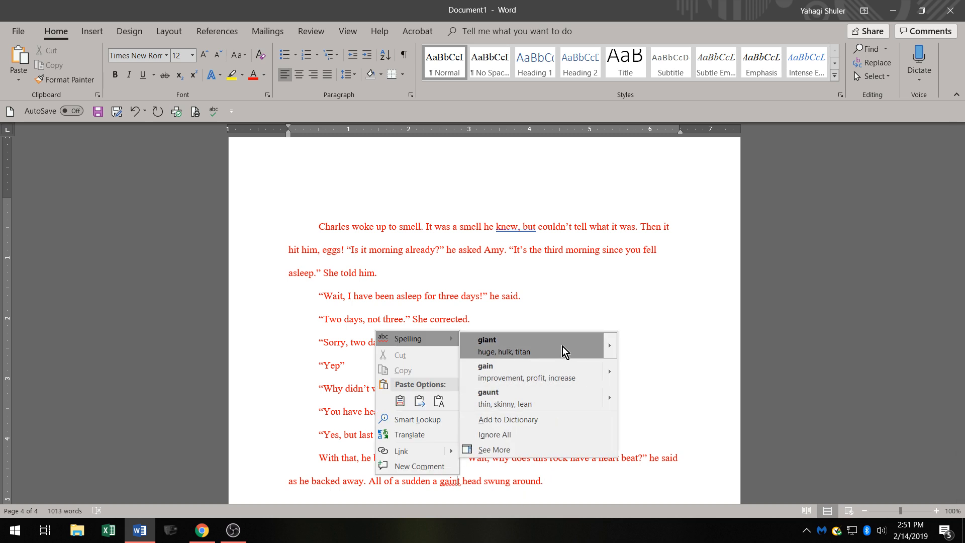
pyautogui.click(563, 346)
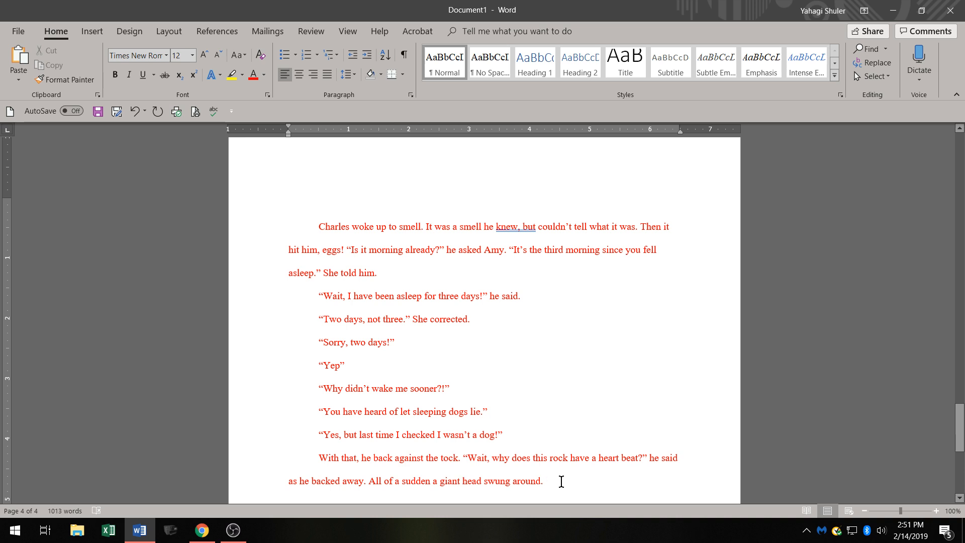
pyautogui.write('All')
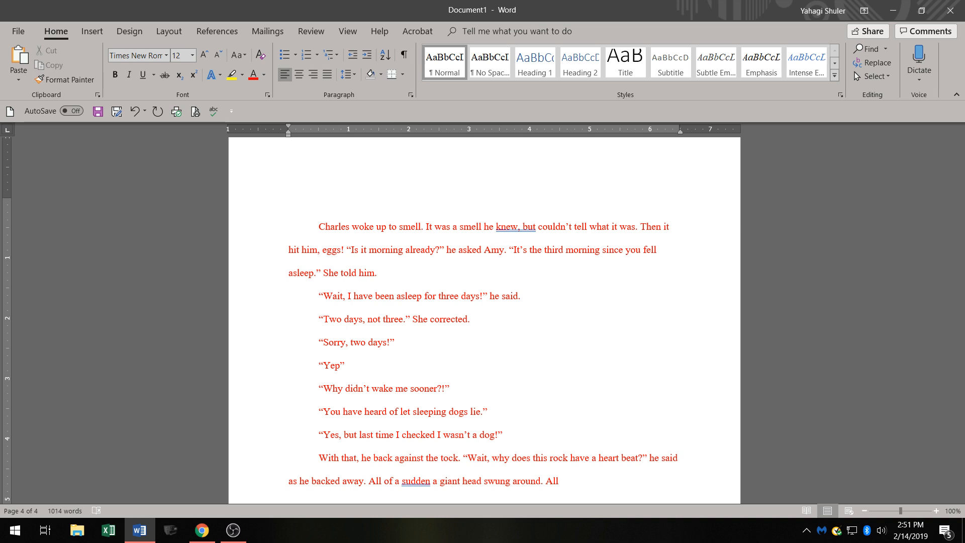
pyautogui.press('BackSpace')
pyautogui.press('BackSpace')
pyautogui.press('BackSpace')
pyautogui.press('BackSpace')
# Begin the next sentence with “Starring him in the eyes and”.
pyautogui.write('Start')
pyautogui.press('BackSpace')
pyautogui.write('ring him in the eyes and')
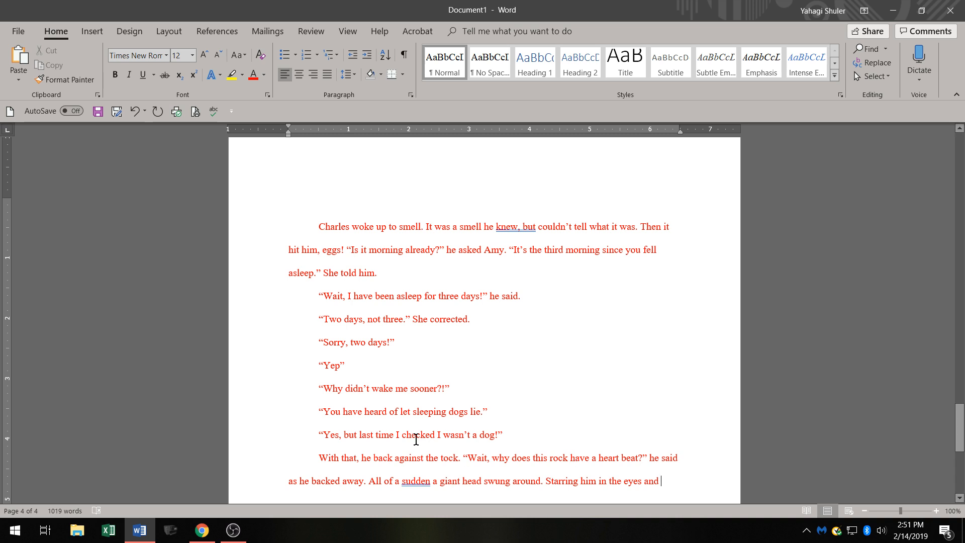
pyautogui.rightClick(418, 483)
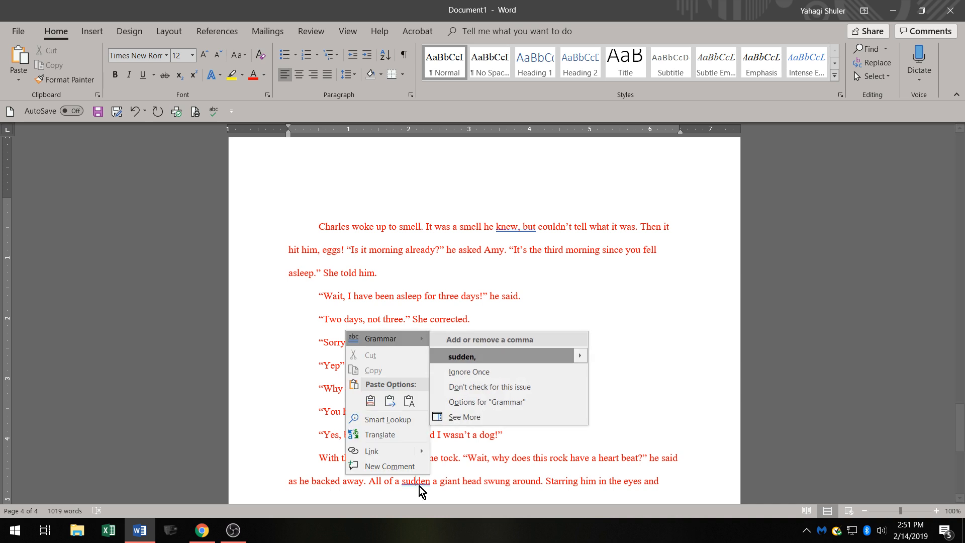
pyautogui.press('Escape')
pyautogui.click(687, 487)
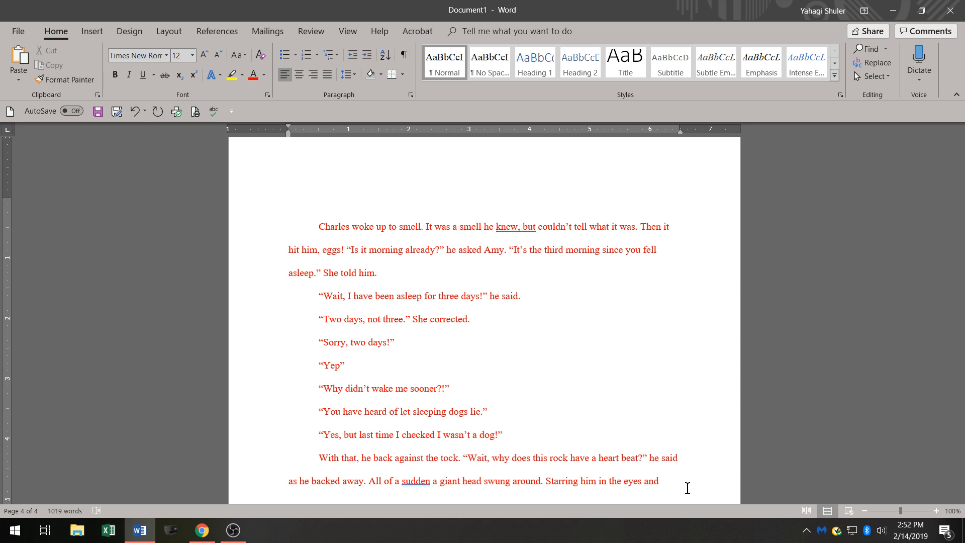
# Continue the sentence with “said,” and the quoted speech “Please be quite, your not the only one who needs sleep.”.
pyautogui.write('said,')
pyautogui.write('"Pl')
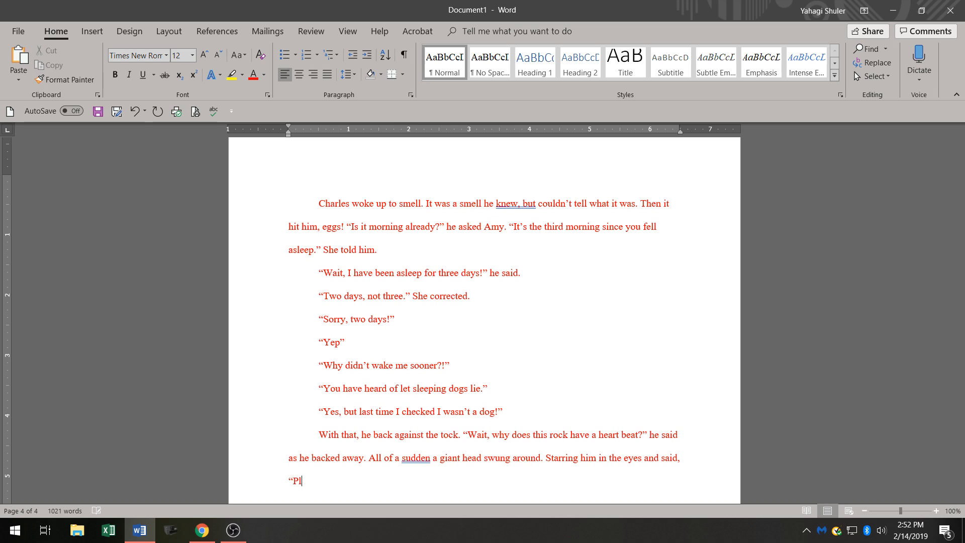
pyautogui.write('ease be quot')
pyautogui.press('BackSpace')
pyautogui.press('BackSpace')
pyautogui.write('ite, your not the only one ')
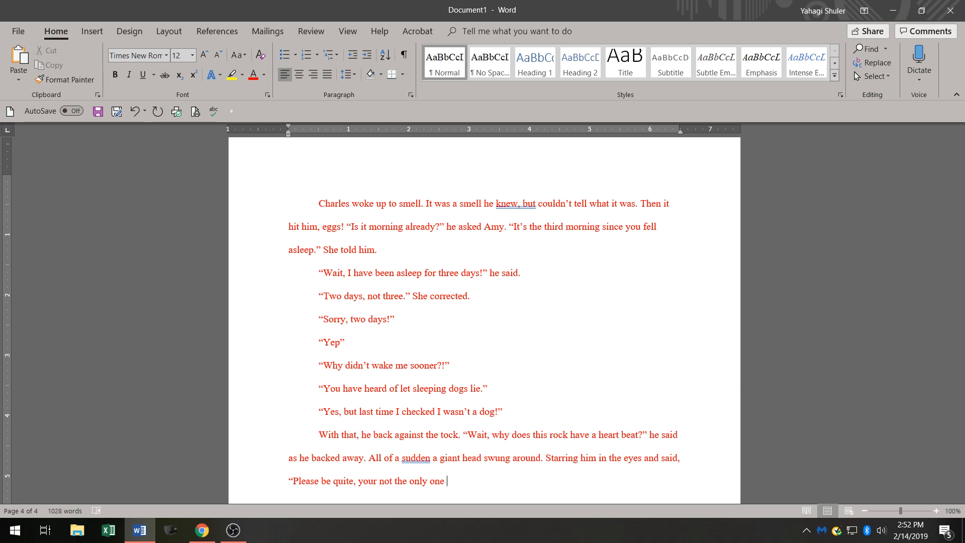
pyautogui.write('who needs sleep.')
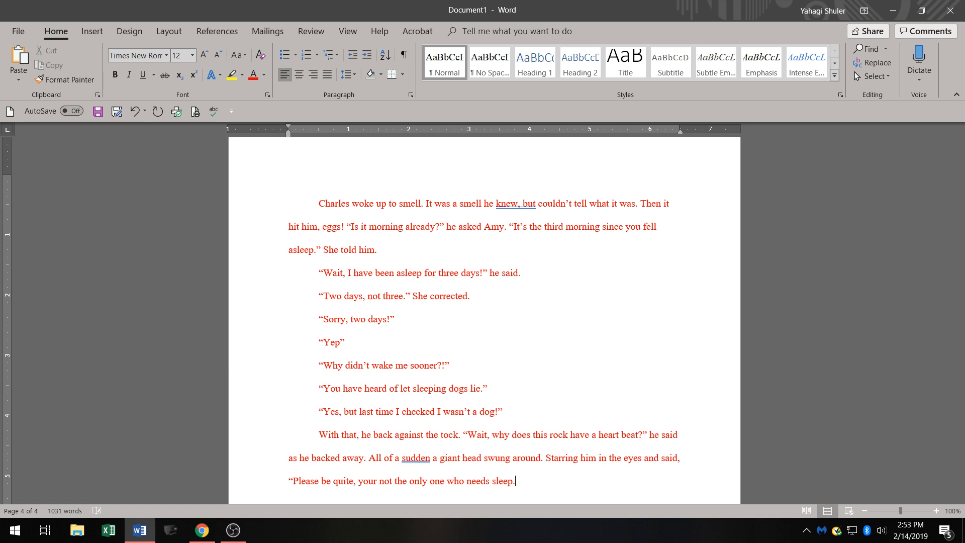
# Close the quoted speech, add “It said.”, and open the next quote with “Especially him”.
pyautogui.write('" It s')
pyautogui.write('aid')
pyautogui.write('. "E')
pyautogui.write('x')
pyautogui.write('spe')
pyautogui.write('cially ')
pyautogui.write('h')
pyautogui.write('im')
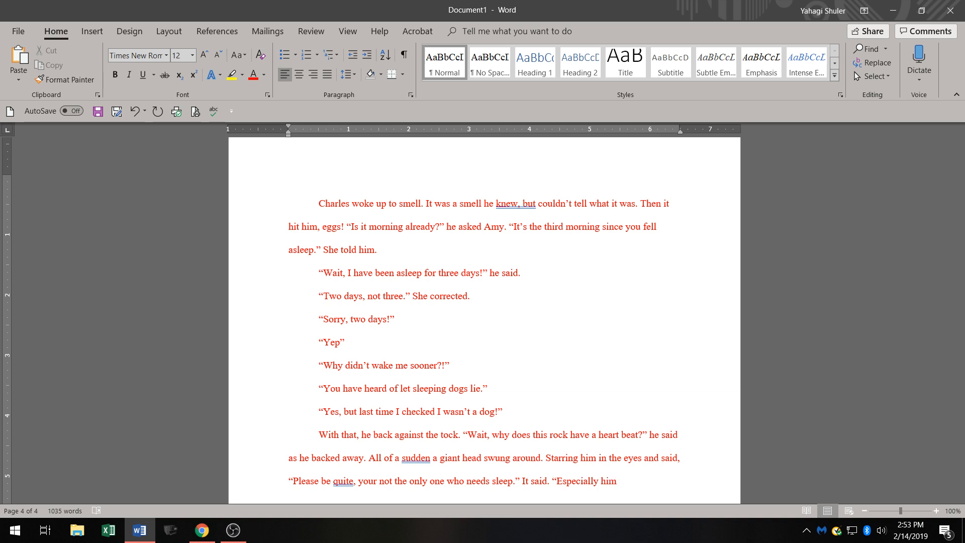
# Finish the giant head's quote with “, he saved your life from Hyd-” and a closing quotation mark.
pyautogui.write(', he saved your life')
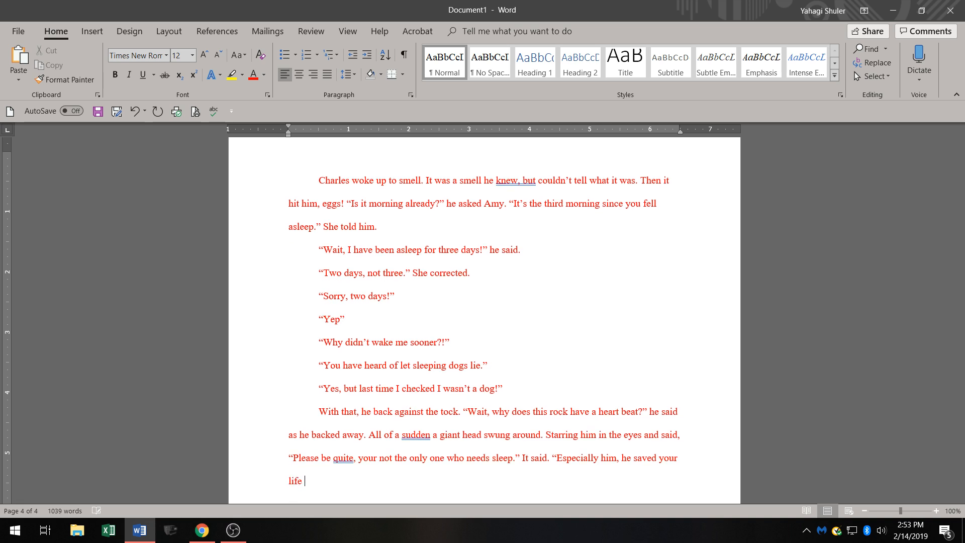
pyautogui.write(' gro')
pyautogui.press('BackSpace')
pyautogui.press('BackSpace')
pyautogui.press('BackSpace')
pyautogui.write('fro')
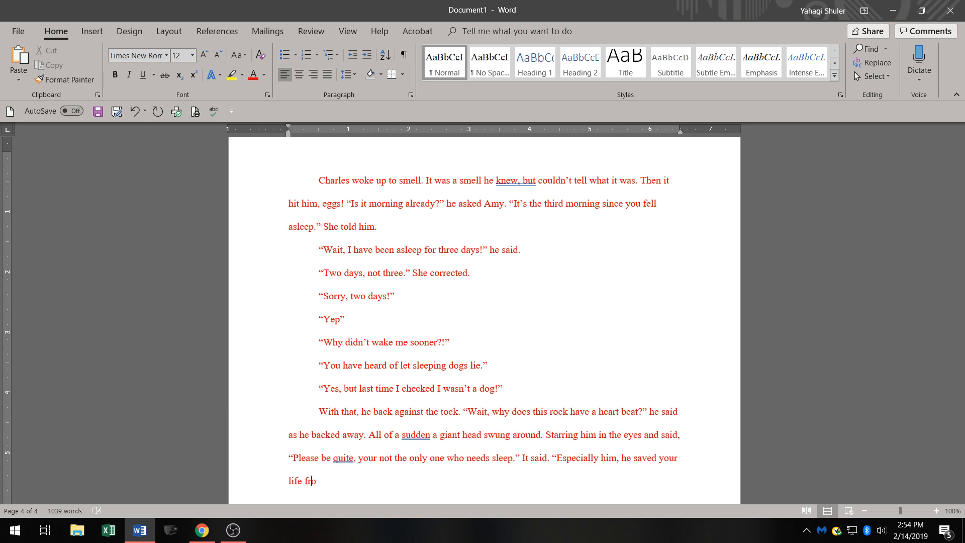
pyautogui.write('m Hyd')
pyautogui.write('-"')
pyautogui.press('BackSpace')
pyautogui.write('. . ')
pyautogui.write('z"')
pyautogui.press('BackSpace')
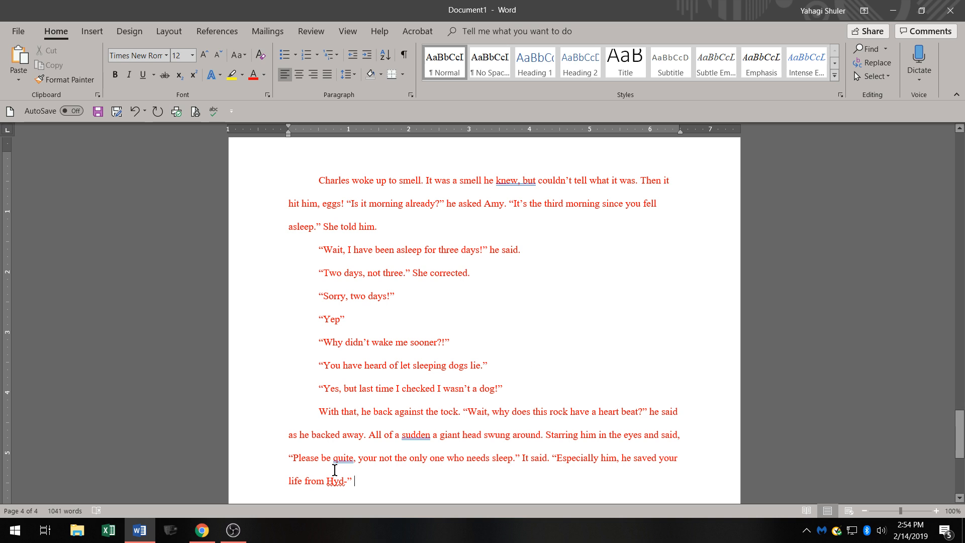
# Replace “quite” with “quiet” and “your” with “you’re” in the giant head's first quote, using the grammar suggestions.
pyautogui.rightClick(342, 460)
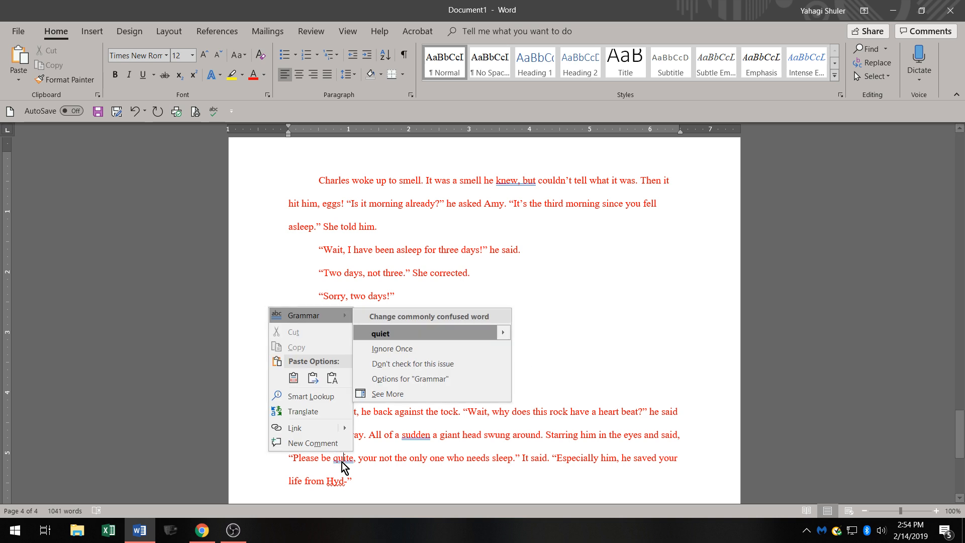
pyautogui.click(395, 334)
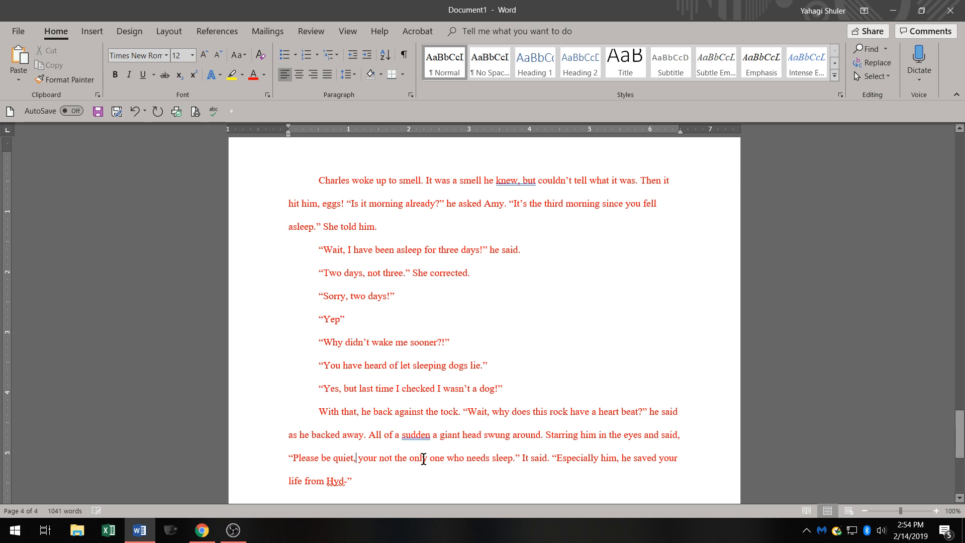
pyautogui.click(395, 488)
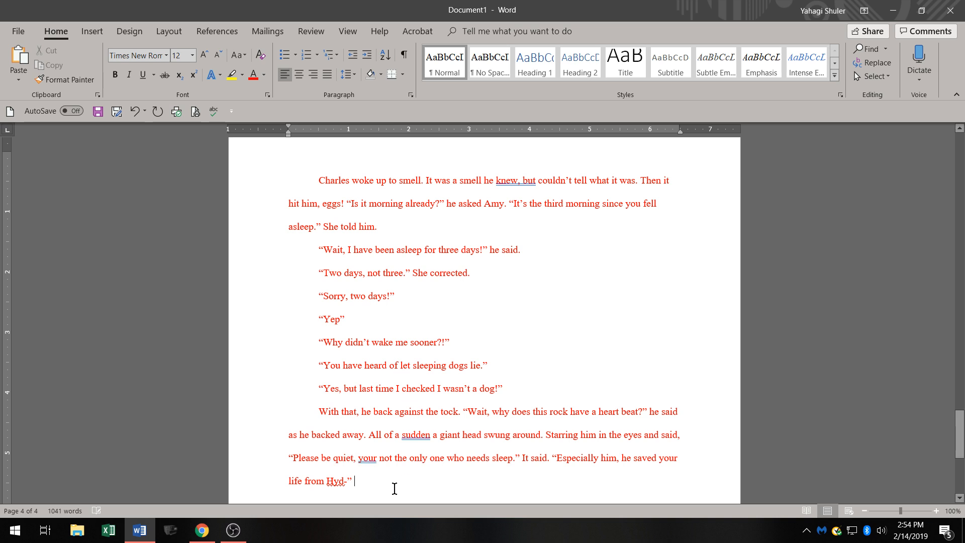
pyautogui.rightClick(375, 460)
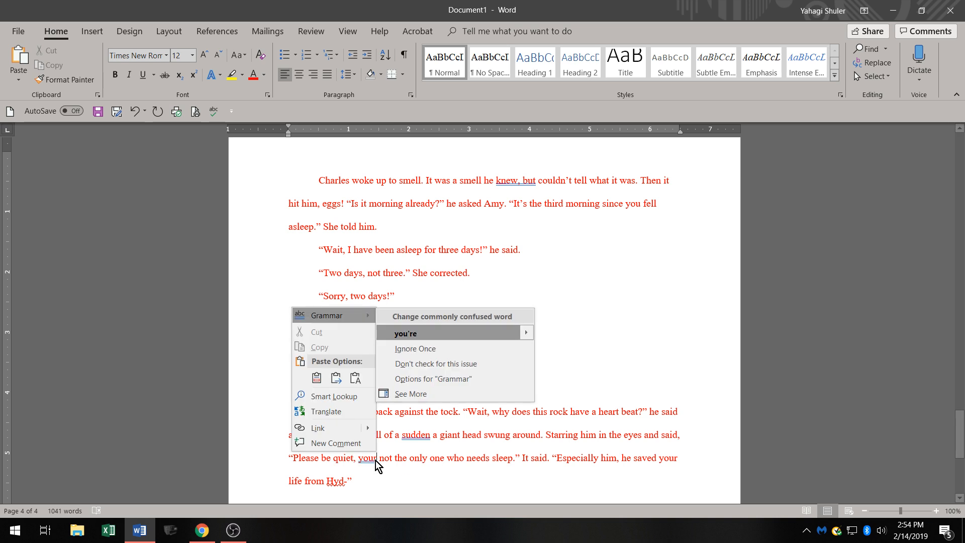
pyautogui.click(452, 330)
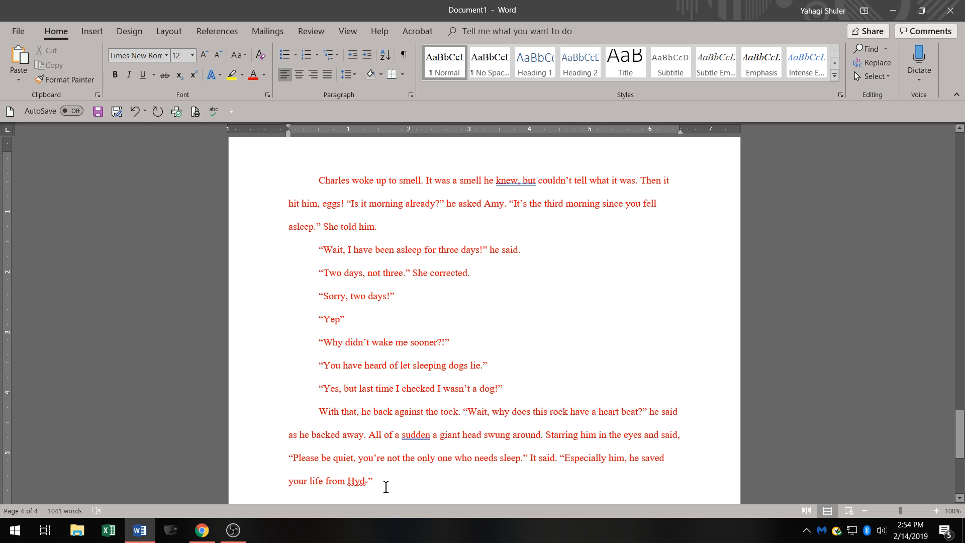
# Continue after the broken-off “Hyd-” quote with the sentence “Amy quieted herself.”.
pyautogui.click(401, 481)
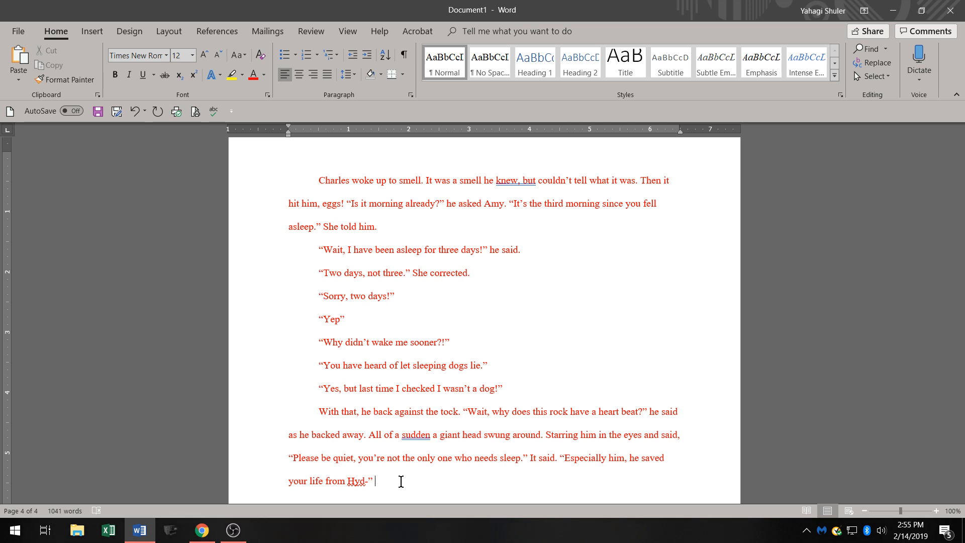
pyautogui.write('Amy ')
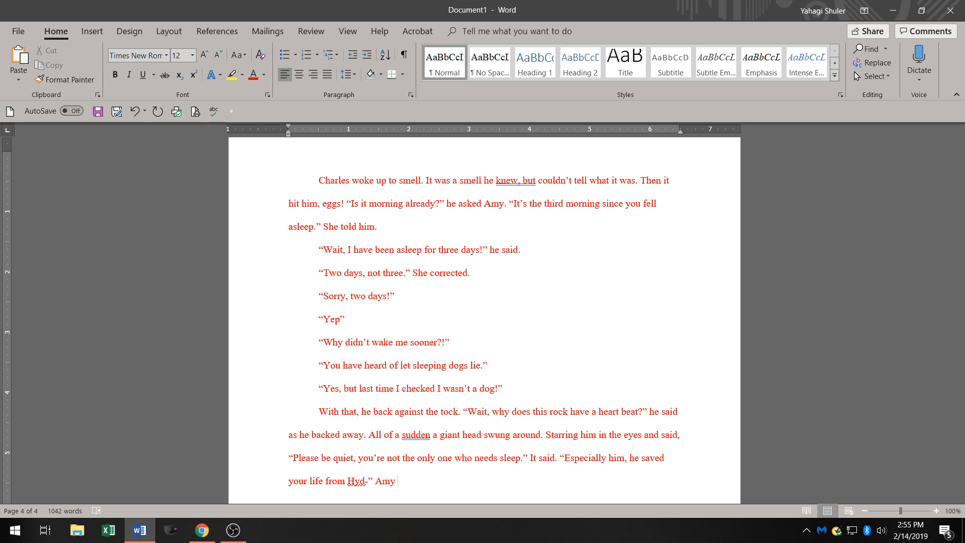
pyautogui.write('quit')
pyautogui.press('BackSpace')
pyautogui.write('ted')
pyautogui.press('BackSpace')
pyautogui.press('BackSpace')
pyautogui.press('BackSpace')
pyautogui.press('BackSpace')
pyautogui.write('eted')
pyautogui.press('BackSpace')
pyautogui.press('BackSpace')
pyautogui.press('BackSpace')
pyautogui.press('BackSpace')
pyautogui.press('BackSpace')
pyautogui.press('BackSpace')
pyautogui.write('ieted herself.')
# Add Charles's question with its dialogue tag: “From who?” asked Charles.
pyautogui.write('“From')
pyautogui.write('who')
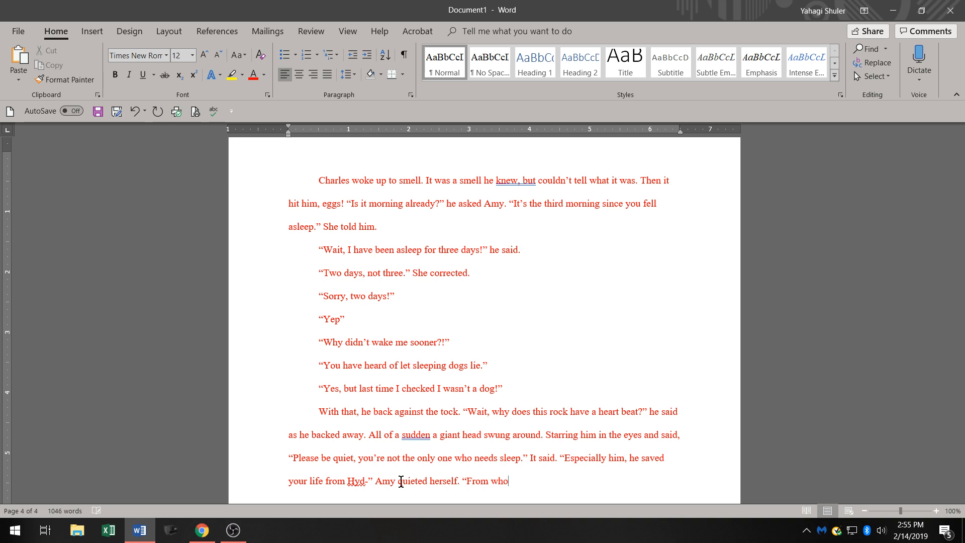
pyautogui.write('?” ')
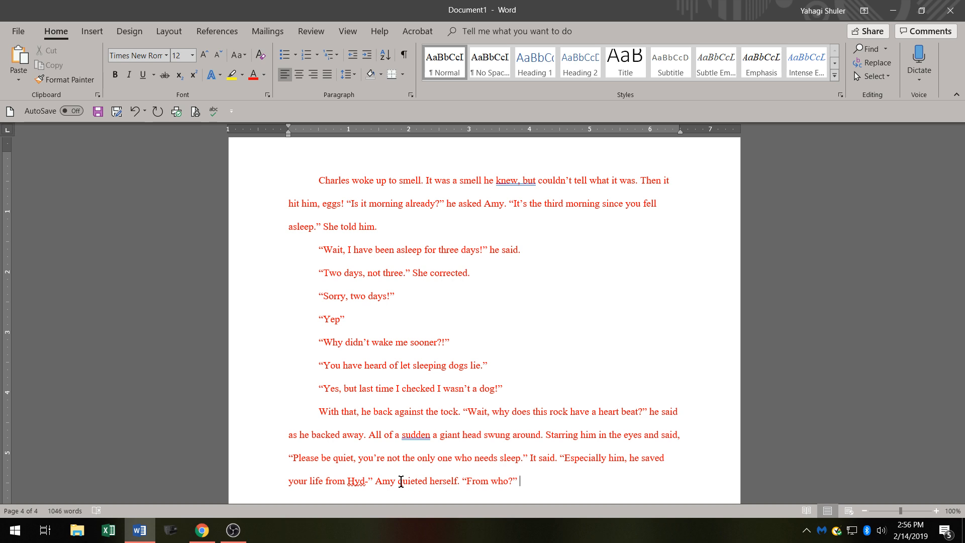
pyautogui.write('asked Charles')
# Add Amy's reply “No one, just drop it.” and begin its dialogue tag with “She told”.
pyautogui.write('“No one,')
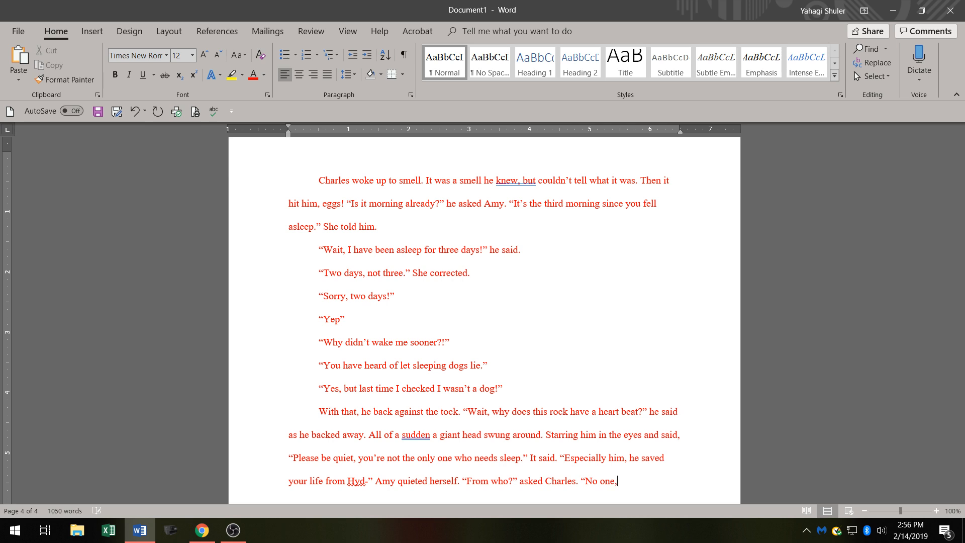
pyautogui.write(' just')
pyautogui.write('drop')
pyautogui.write(' it."')
pyautogui.write('she')
pyautogui.press('BackSpace')
pyautogui.press('BackSpace')
pyautogui.press('BackSpace')
pyautogui.press('BackSpace')
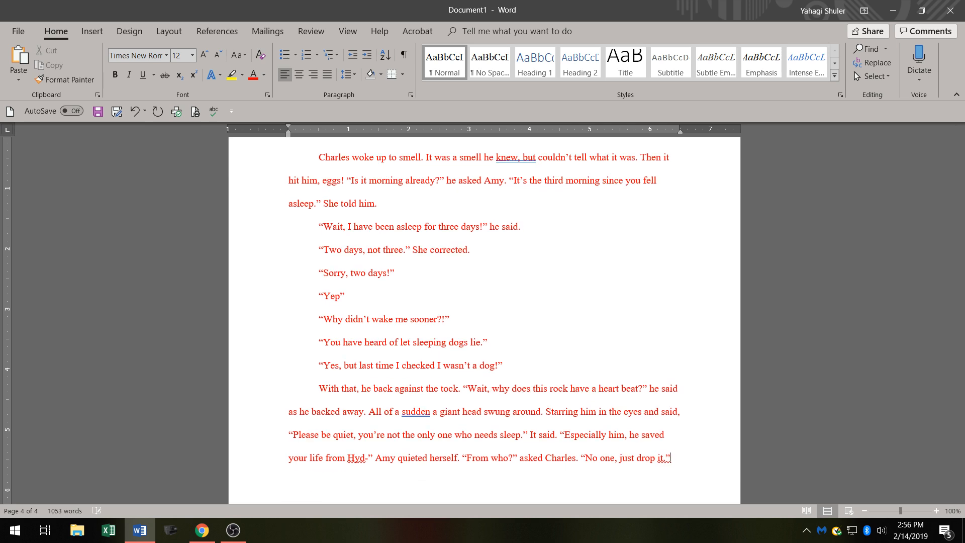
pyautogui.write('She told hi,m')
pyautogui.press('BackSpace')
pyautogui.press('BackSpace')
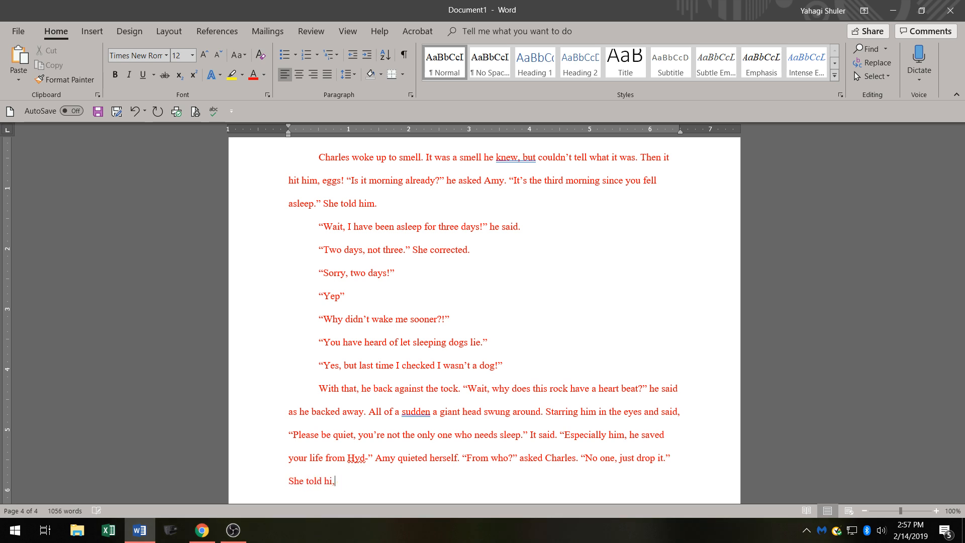
# Finish the tag with “him.” and add Charles's quote “Okay, thanks anyway. . . What are you and who are you?”.
pyautogui.write('m. “Okay, thanks')
pyautogui.write('anyway')
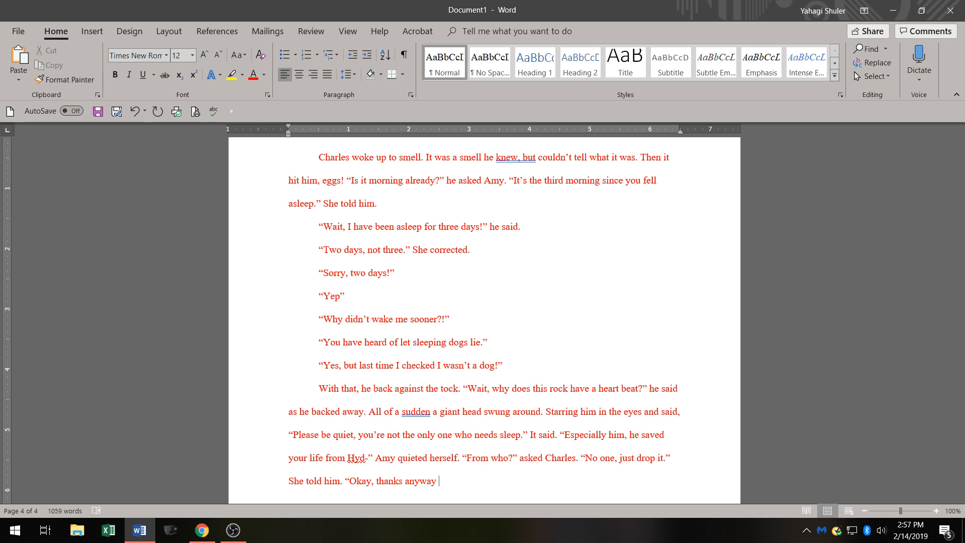
pyautogui.write('. . .')
pyautogui.press('BackSpace')
pyautogui.press('BackSpace')
pyautogui.press('BackSpace')
pyautogui.press('BackSpace')
pyautogui.press('BackSpace')
pyautogui.press('BackSpace')
pyautogui.press('BackSpace')
pyautogui.write('. . . E')
pyautogui.press('BackSpace')
pyautogui.write('What are you s')
pyautogui.press('BackSpace')
pyautogui.write('and ')
pyautogui.write('who are ')
pyautogui.write('you')
pyautogui.write('?" ')
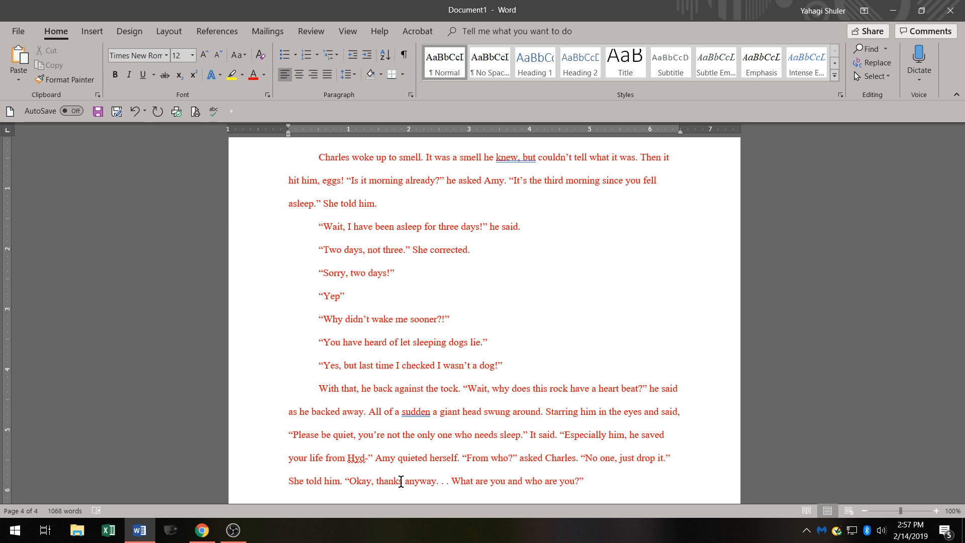
# Attribute the question about what and who the creature is with “asked Charles.”.
pyautogui.write('Cha')
pyautogui.press('BackSpace')
pyautogui.press('BackSpace')
pyautogui.press('BackSpace')
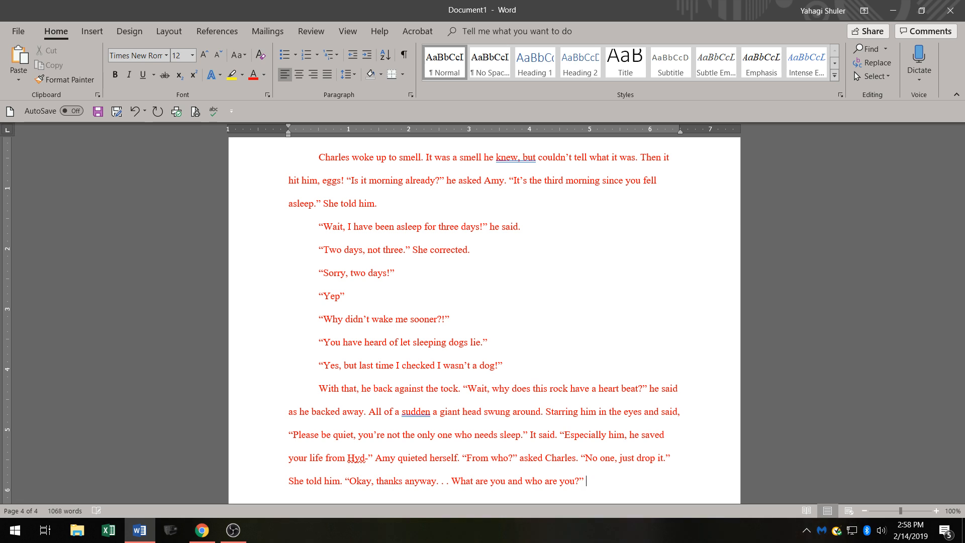
pyautogui.write('asked d')
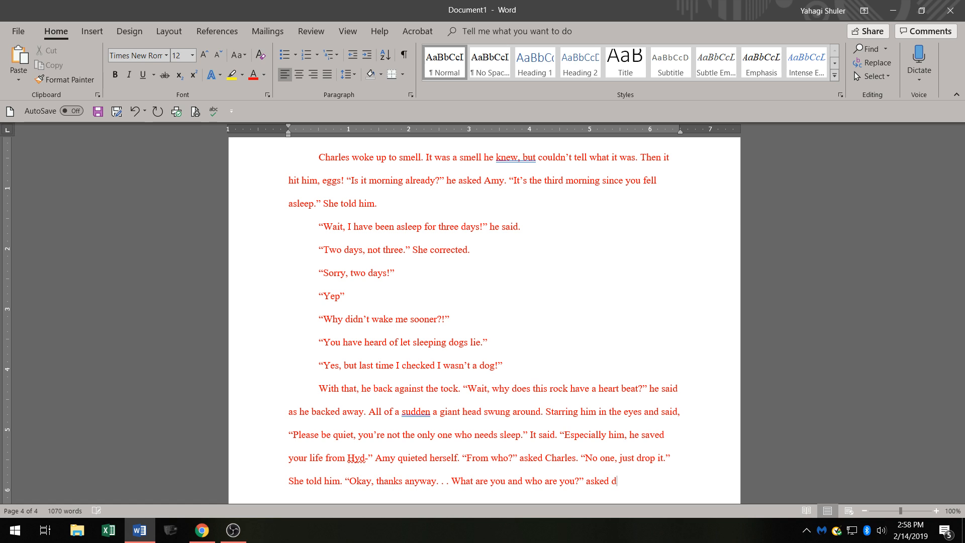
pyautogui.press('BackSpace')
pyautogui.write('CHarles')
pyautogui.press('BackSpace')
pyautogui.press('BackSpace')
pyautogui.press('BackSpace')
pyautogui.press('BackSpace')
pyautogui.press('BackSpace')
pyautogui.press('BackSpace')
pyautogui.write('harlesd')
pyautogui.press('BackSpace')
pyautogui.press('BackSpace')
pyautogui.write('s')
pyautogui.write('. ')
# Add the creature's quoted answer “I am a dragon and my name is Ordo.”.
pyautogui.write('"')
pyautogui.write('I am')
pyautogui.write(' a drago')
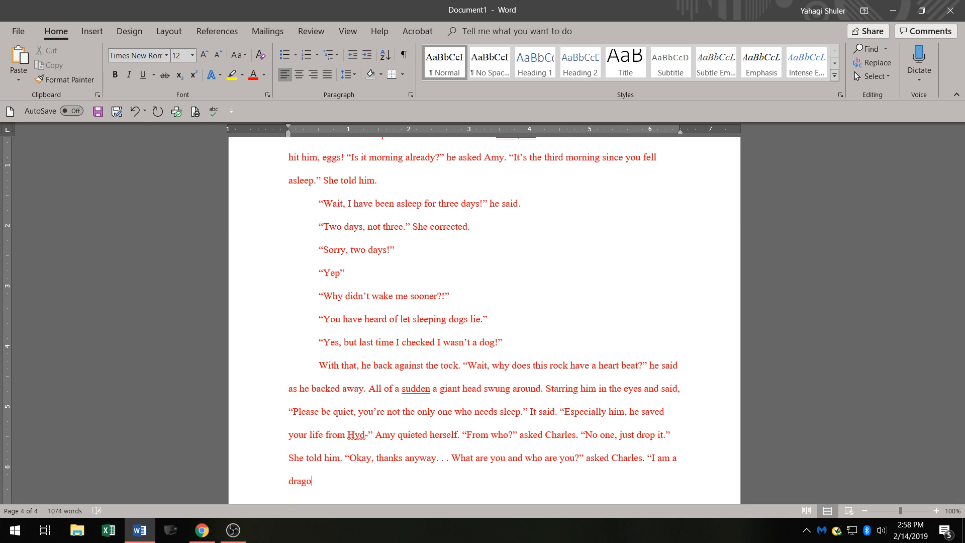
pyautogui.write('n')
pyautogui.write('d')
pyautogui.press('BackSpace')
pyautogui.press('BackSpace')
pyautogui.press('BackSpace')
pyautogui.write('my name is Ordo')
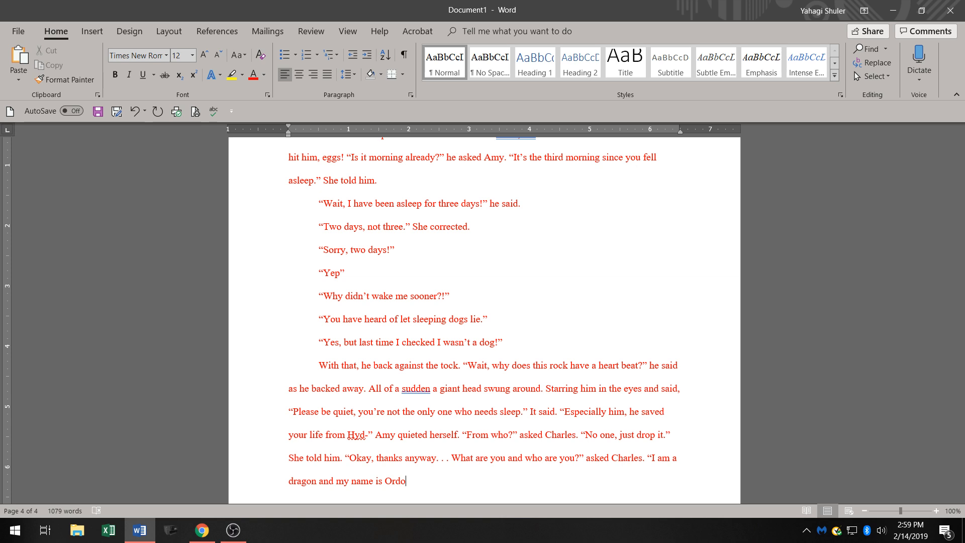
pyautogui.write('.')
pyautogui.write('"')
pyautogui.write(' Aid Or')
pyautogui.write('d')
pyautogui.press('BackSpace')
pyautogui.press('BackSpace')
pyautogui.press('BackSpace')
pyautogui.press('BackSpace')
pyautogui.press('BackSpace')
pyautogui.press('BackSpace')
pyautogui.press('BackSpace')
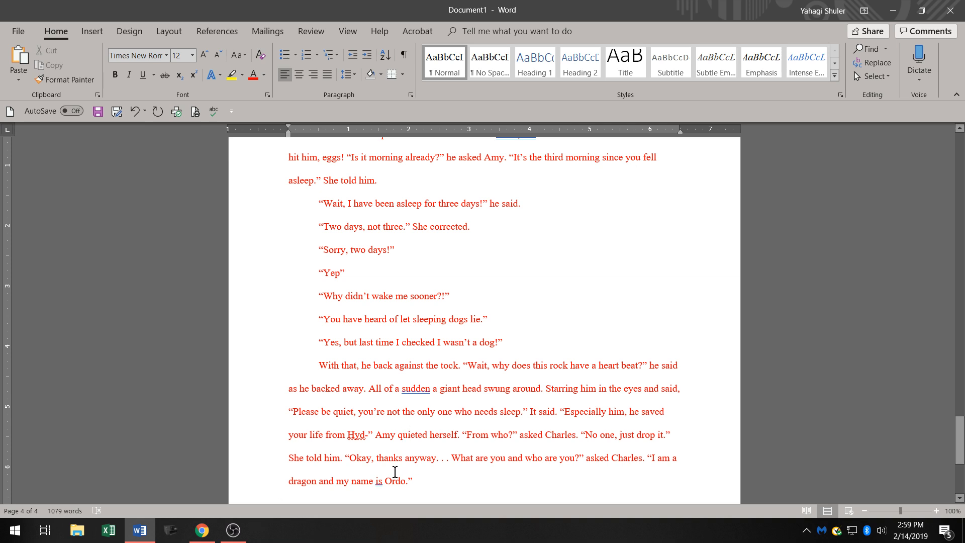
pyautogui.rightClick(377, 483)
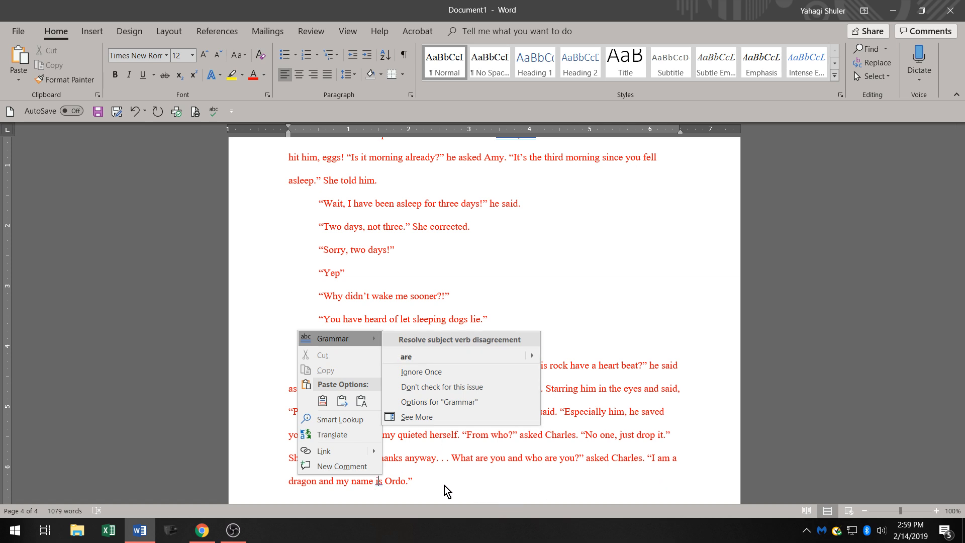
pyautogui.press('Escape')
pyautogui.press('Escape')
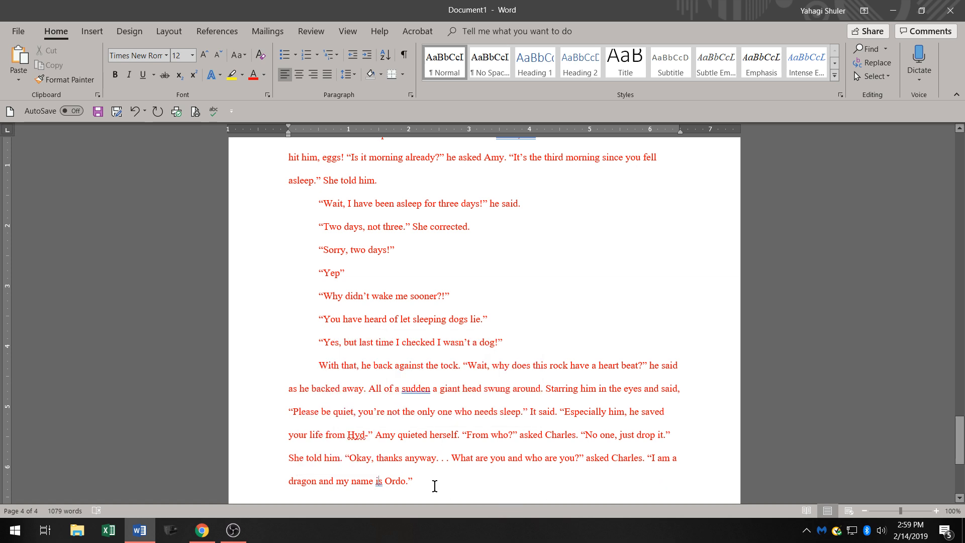
# Add “said Ordo.” after the dragon's quote and open the next quote with “Your”.
pyautogui.click(417, 481)
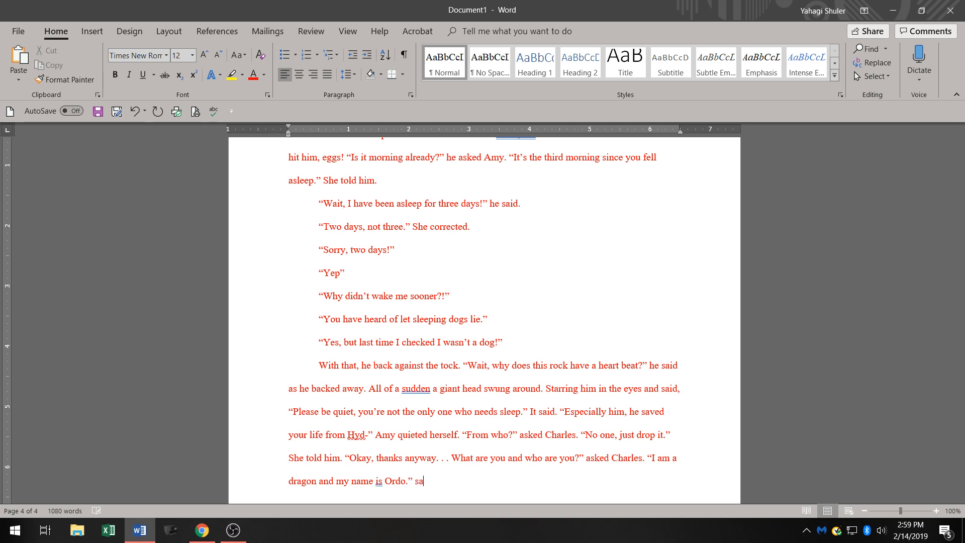
pyautogui.write('Said Ord')
pyautogui.write('o')
pyautogui.write('.')
pyautogui.press('BackSpace')
pyautogui.write('s')
pyautogui.press('BackSpace')
pyautogui.press('BackSpace')
pyautogui.write(', “Your')
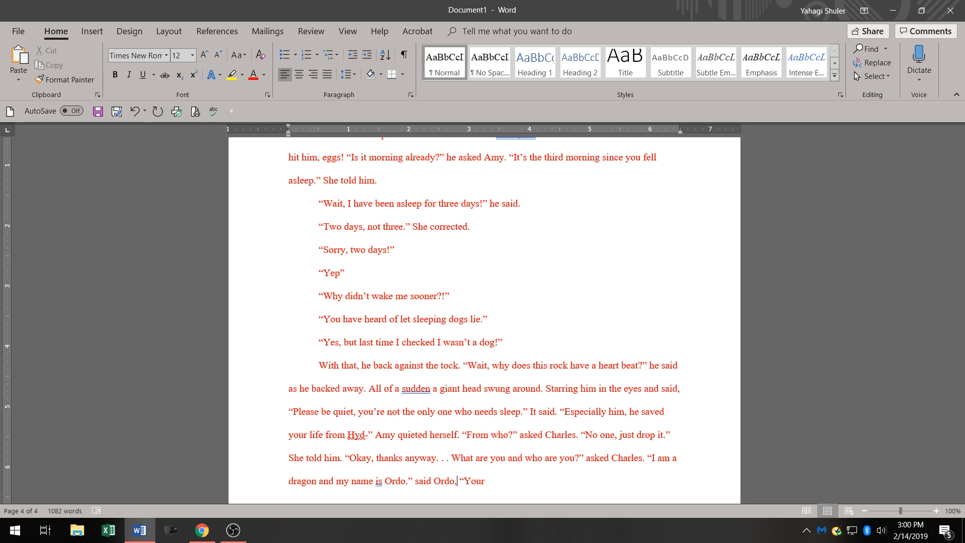
pyautogui.press('BackSpace')
pyautogui.write('.')
pyautogui.press('Right')
# Complete Charles's question with “name is a rank?”, close the quote, and add “asked Charles.”.
pyautogui.write('name is ')
pyautogui.write('a ')
pyautogui.write('rank')
pyautogui.write('?"')
pyautogui.write('asked ')
pyautogui.write('Charles')
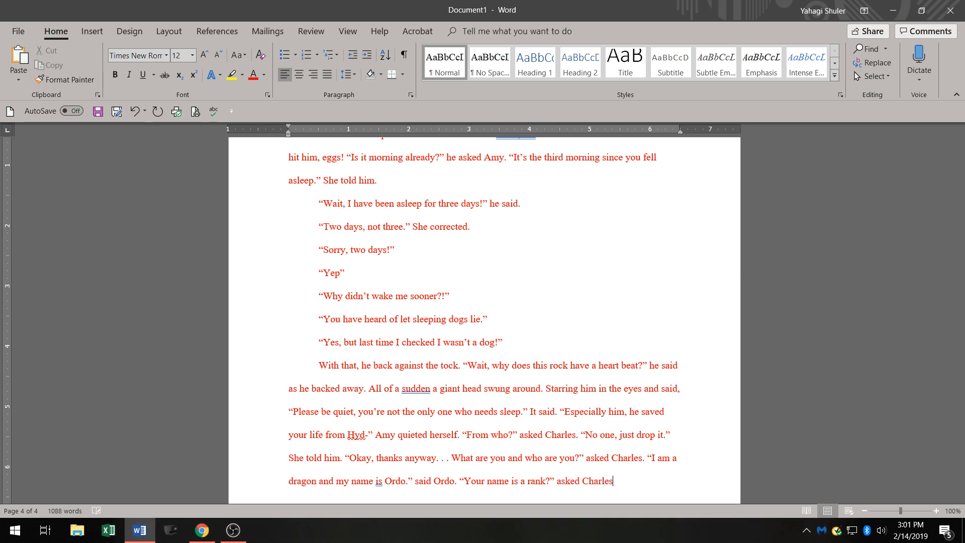
pyautogui.write('.')
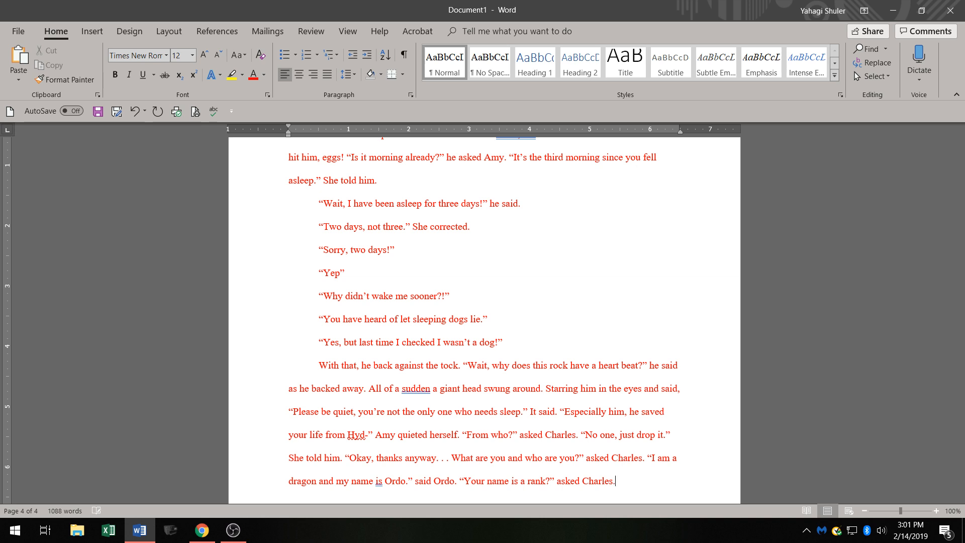
# Open a new quote after “asked Charles.” and change “a rank” to ‘rank’ in single quotation marks in Charles's question.
pyautogui.write(' “')
pyautogui.press('BackSpace')
pyautogui.press('BackSpace')
pyautogui.press('BackSpace')
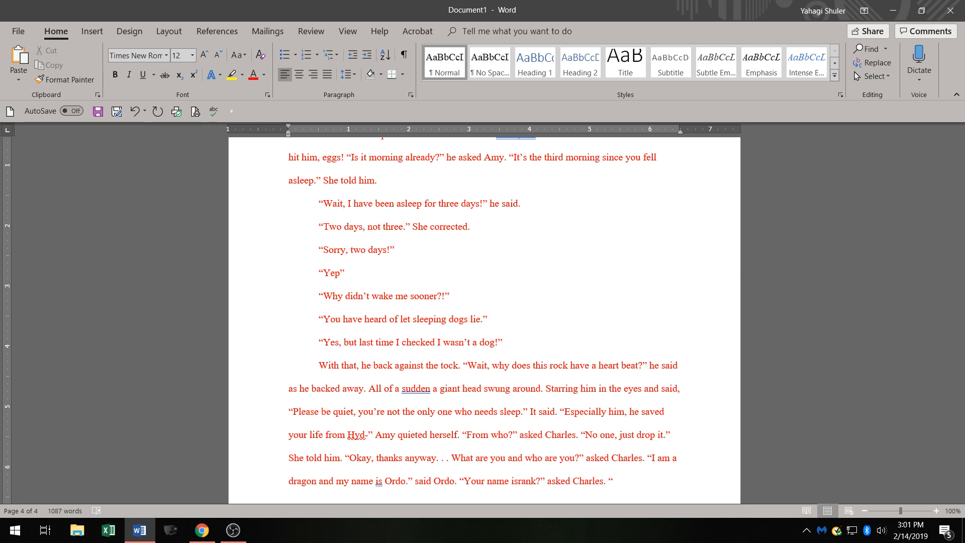
pyautogui.write('“rank”')
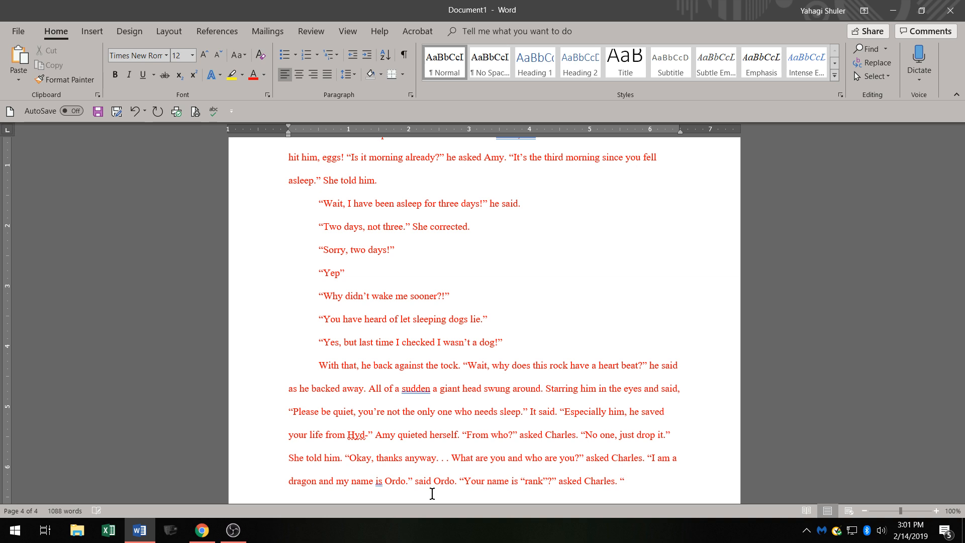
pyautogui.press('BackSpace')
pyautogui.write("'")
pyautogui.press('Left')
pyautogui.press('Left')
pyautogui.press('BackSpace')
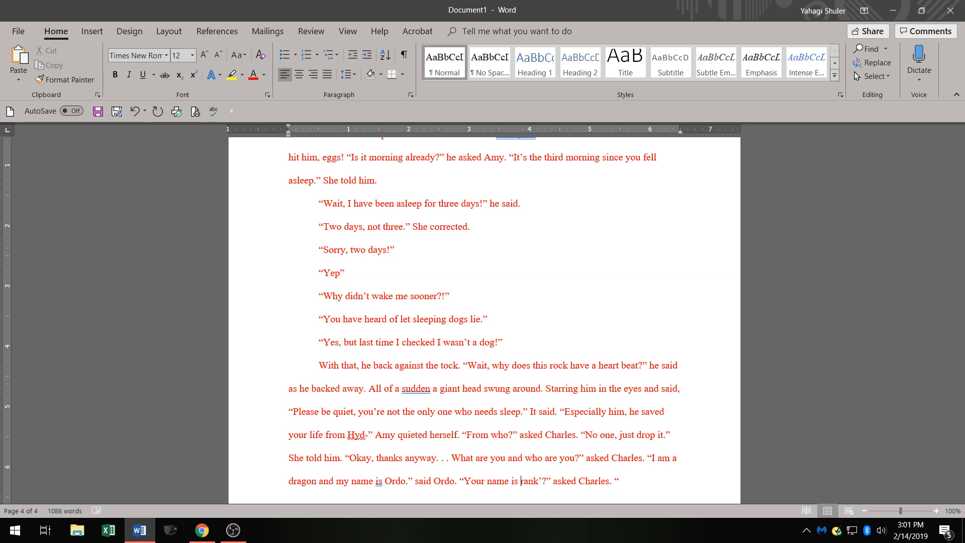
pyautogui.write("'")
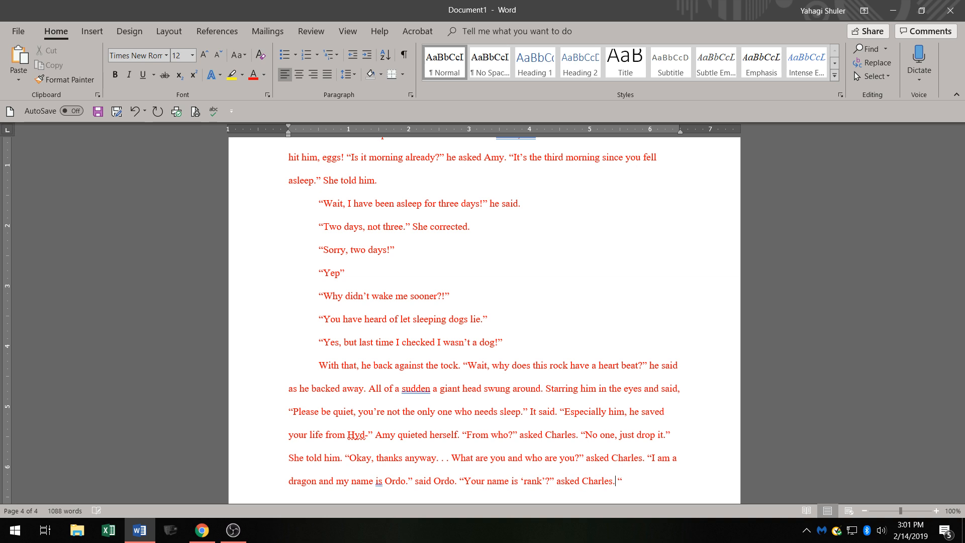
# Begin Ordo's reply in the newly opened quote with “In your language”.
pyautogui.click(622, 481)
pyautogui.write('In your land')
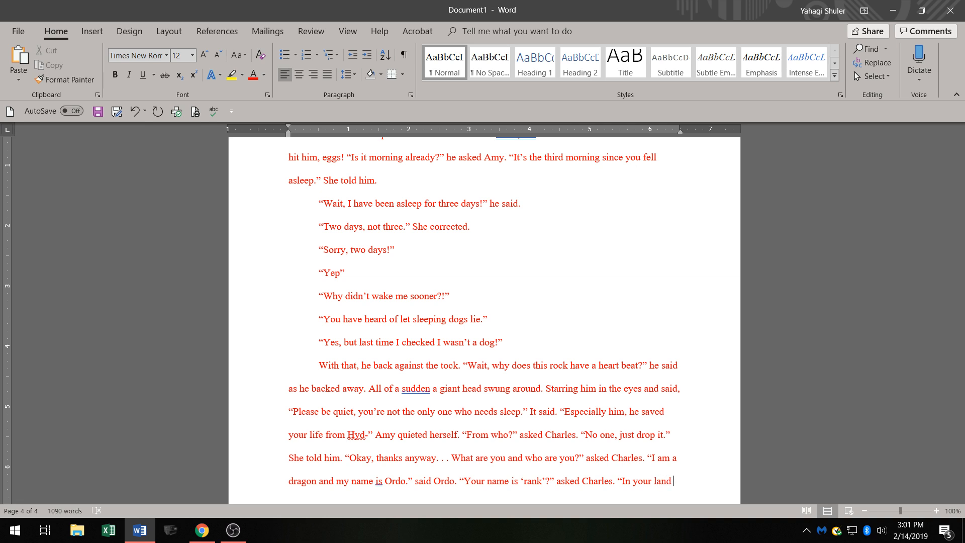
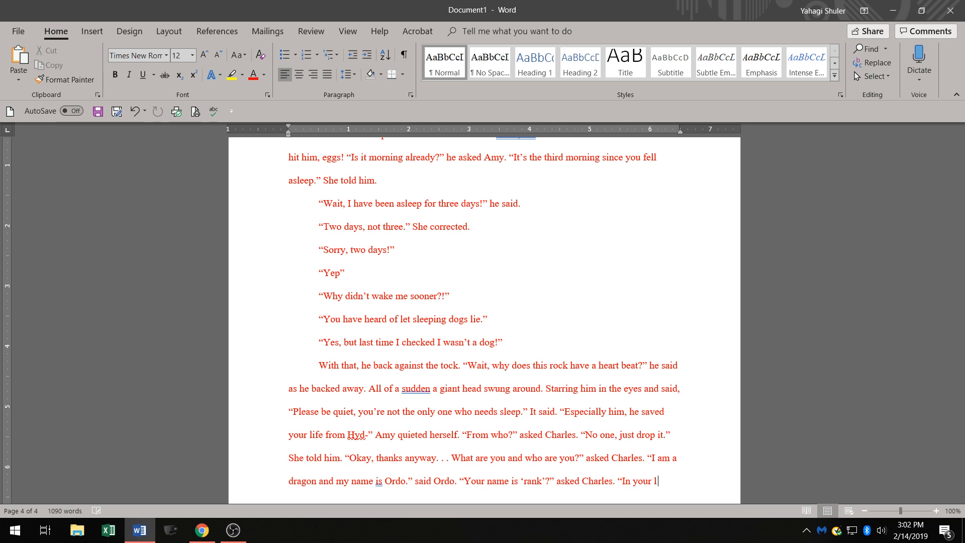
pyautogui.press('BackSpace')
pyautogui.write('language')
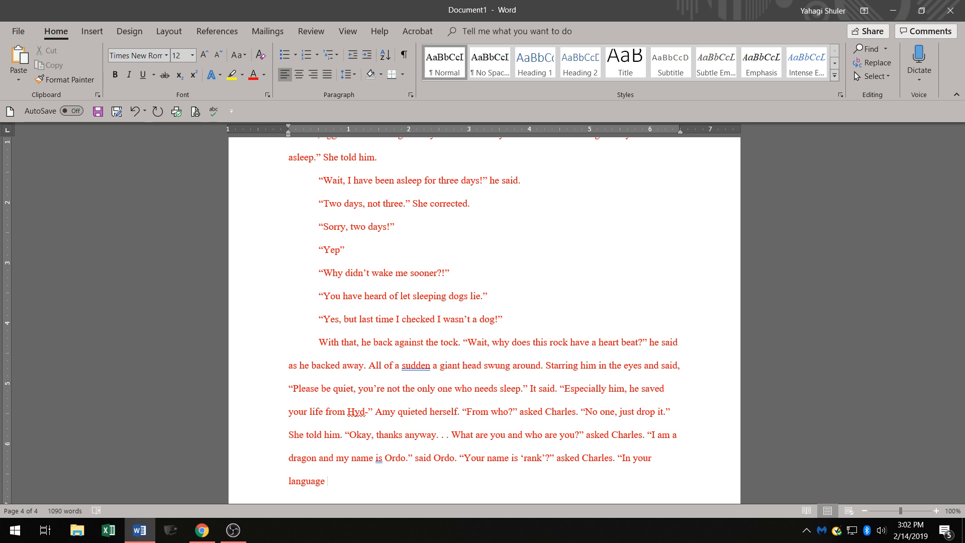
# Continue Ordo's reply with “yes, I would prefer Ordo.”, leaving the quote open.
pyautogui.write('yes')
pyautogui.write('I wou')
pyautogui.write('ld ')
pyautogui.write('per')
pyautogui.write('fer ')
pyautogui.write('Or')
pyautogui.write('do')
pyautogui.write('."')
pyautogui.press('BackSpace')
pyautogui.press('BackSpace')
# Extend Ordo's reply with the question “How about you frumrntum?” and close the quote.
pyautogui.write('How ')
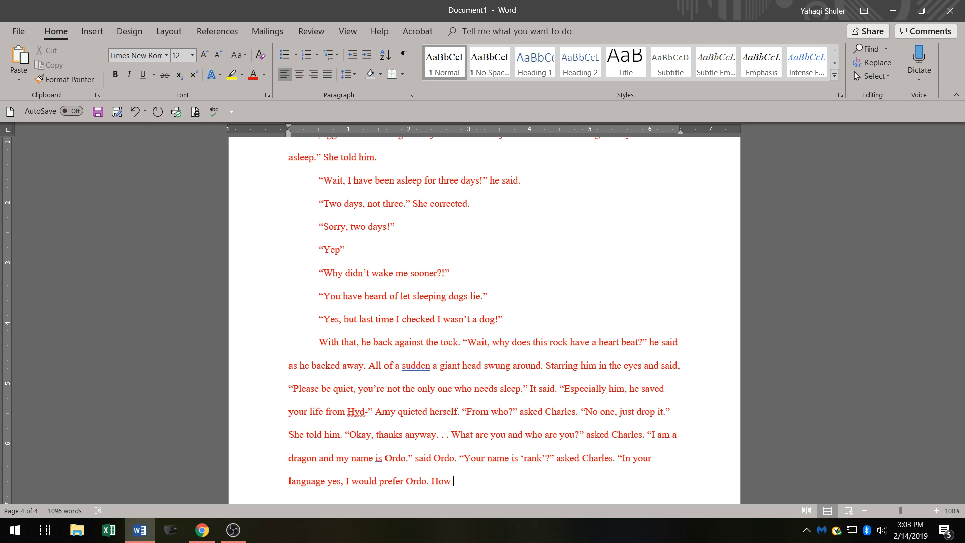
pyautogui.write('anout')
pyautogui.press('BackSpace')
pyautogui.press('BackSpace')
pyautogui.press('BackSpace')
pyautogui.press('BackSpace')
pyautogui.press('BackSpace')
pyautogui.write('bout')
pyautogui.write(' you')
pyautogui.write('fru')
pyautogui.write('mrn')
pyautogui.write('ta')
pyautogui.press('BackSpace')
pyautogui.press('BackSpace')
pyautogui.press('BackSpace')
pyautogui.press('BackSpace')
pyautogui.write('rntum?" ')
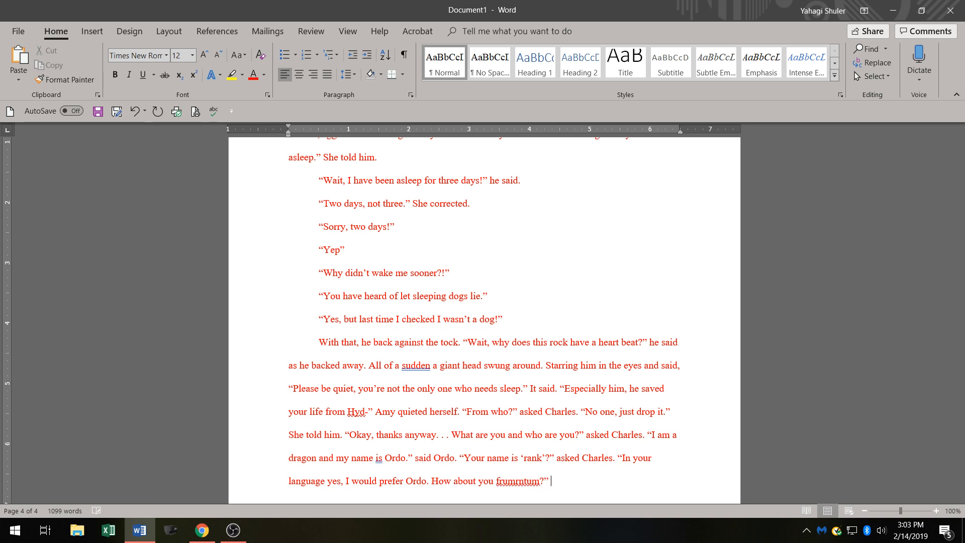
# Add “asked Ordo.” after the closing quote and place the cursor within the word “frumrntum”.
pyautogui.write('asked Ordo.')
pyautogui.press('BackSpace')
pyautogui.press('BackSpace')
pyautogui.write('o.')
pyautogui.click(517, 482)
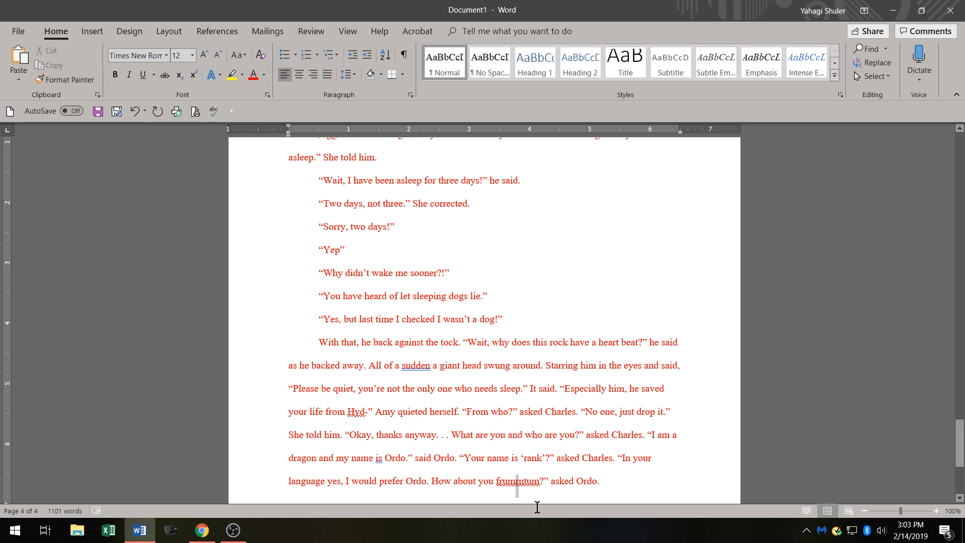
# Correct “frumrntum” to “frumentum” in Ordo's question and return the cursor to the end of the paragraph.
pyautogui.press('BackSpace')
pyautogui.write('e')
pyautogui.click(614, 482)
pyautogui.rightClick(521, 483)
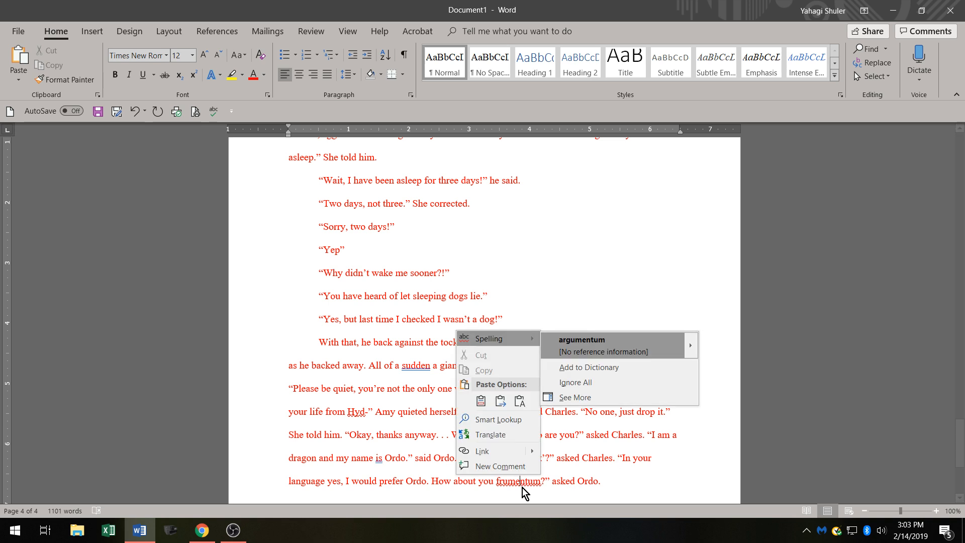
pyautogui.click(635, 481)
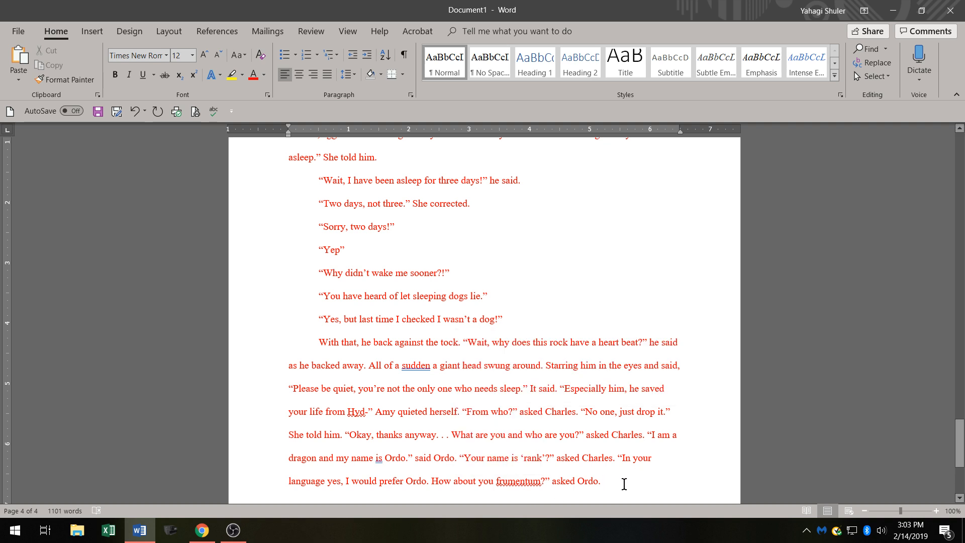
# Continue the paragraph with Charles's response “What?” followed by the tag “said Charles.”.
pyautogui.write('“What')
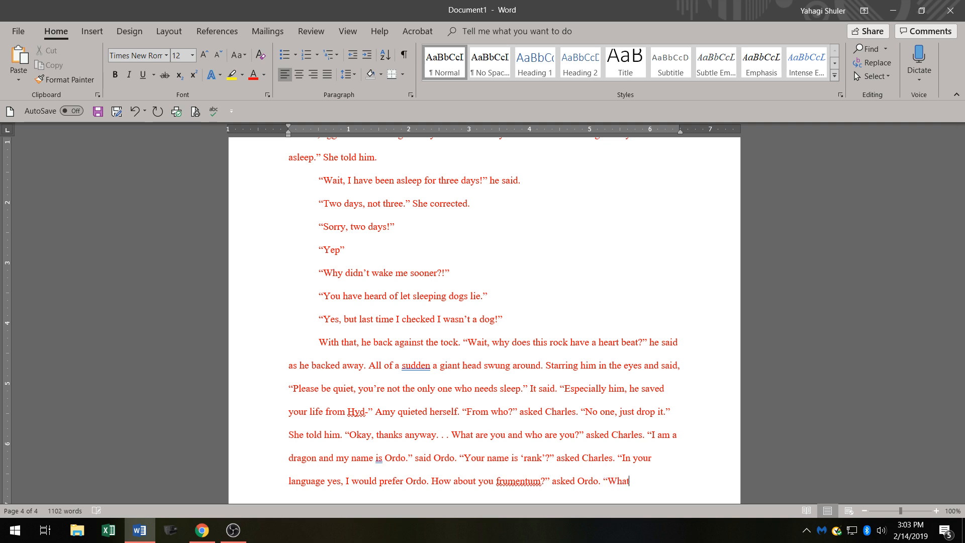
pyautogui.write('?” ')
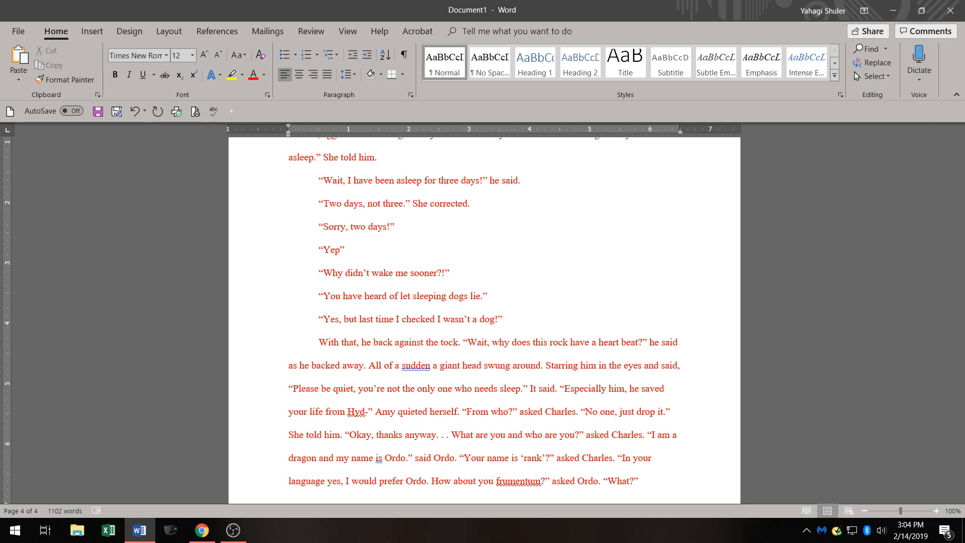
pyautogui.write('said charale')
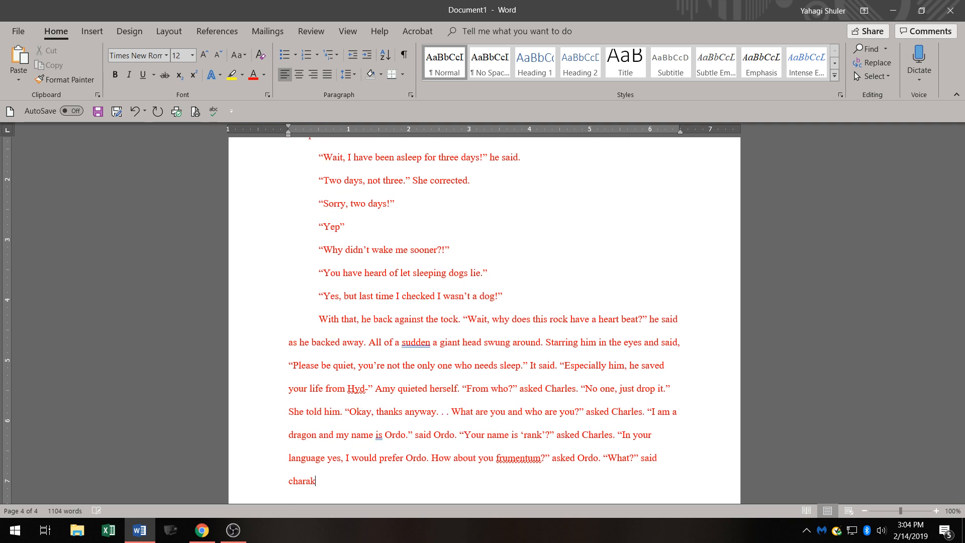
pyautogui.press('BackSpace')
pyautogui.write('ler')
pyautogui.press('BackSpace')
pyautogui.press('BackSpace')
pyautogui.press('BackSpace')
pyautogui.press('BackSpace')
pyautogui.press('BackSpace')
pyautogui.press('BackSpace')
pyautogui.press('BackSpace')
pyautogui.press('BackSpace')
pyautogui.write('Charles')
# Add the quoted explanation “It means grain, Charles. He is Charles, Ordo.” after Charles's question.
pyautogui.write('"It ')
pyautogui.write('means')
pyautogui.write(' grain')
pyautogui.write(', Char')
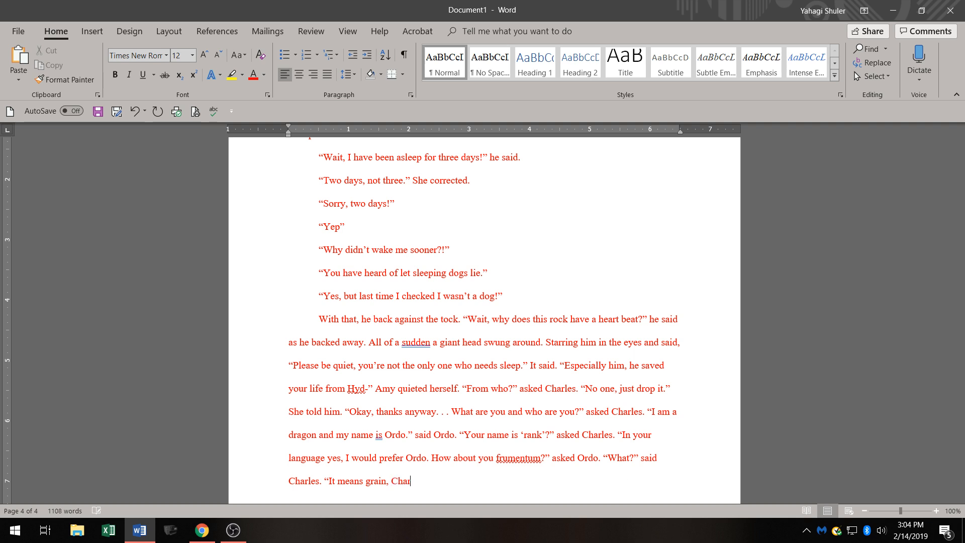
pyautogui.write('les. He is Charles, Ordo." Said')
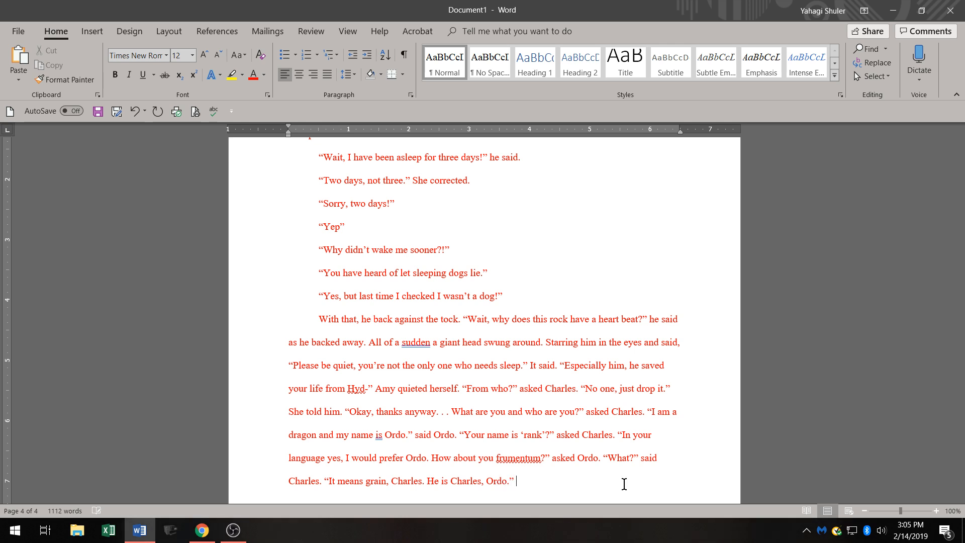
pyautogui.press('BackSpace')
pyautogui.press('BackSpace')
pyautogui.press('BackSpace')
pyautogui.press('BackSpace')
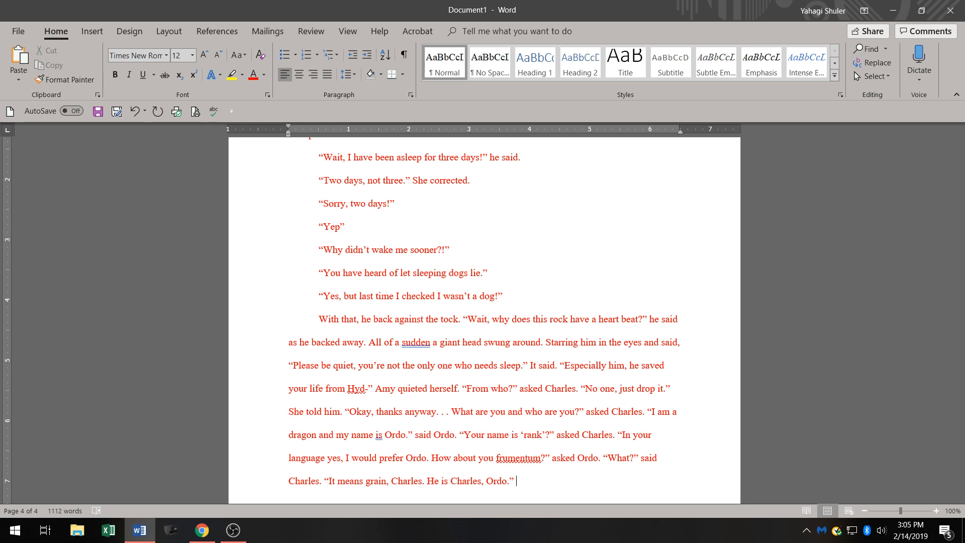
# Attribute the explanation with “Said Amy.” and add Ordo's reply “Thank you Amiho. Hello Charles.”.
pyautogui.write('Said Amy. "Thank you Amiho')
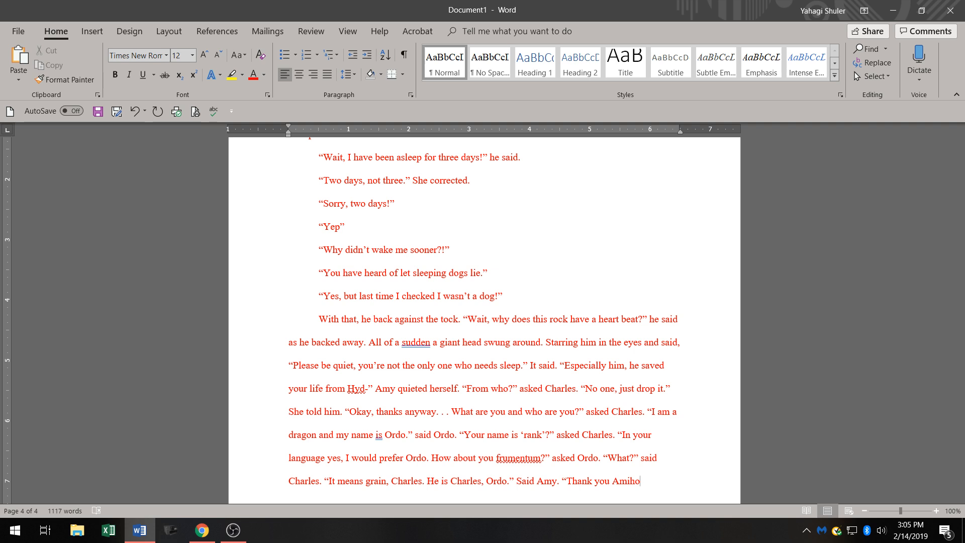
pyautogui.write('. Hello Charles')
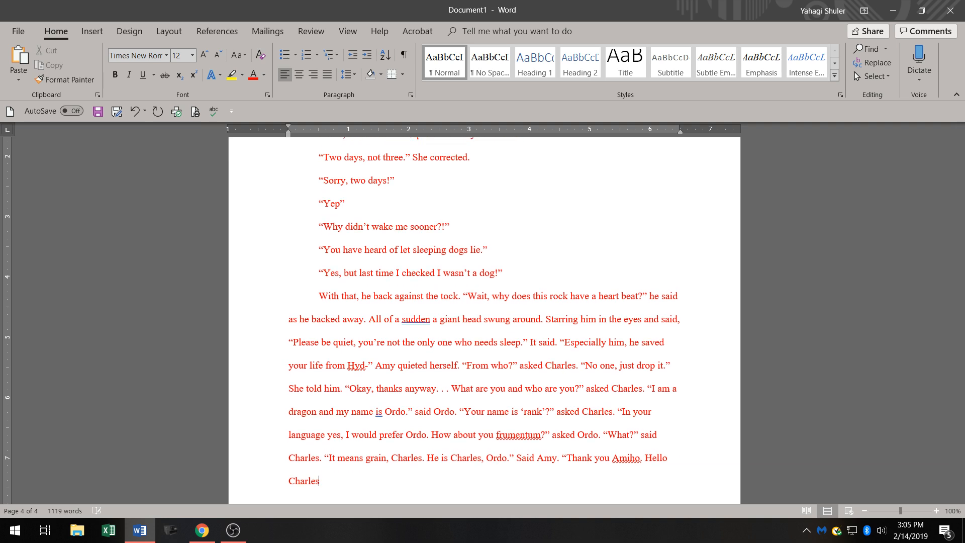
pyautogui.write('.”')
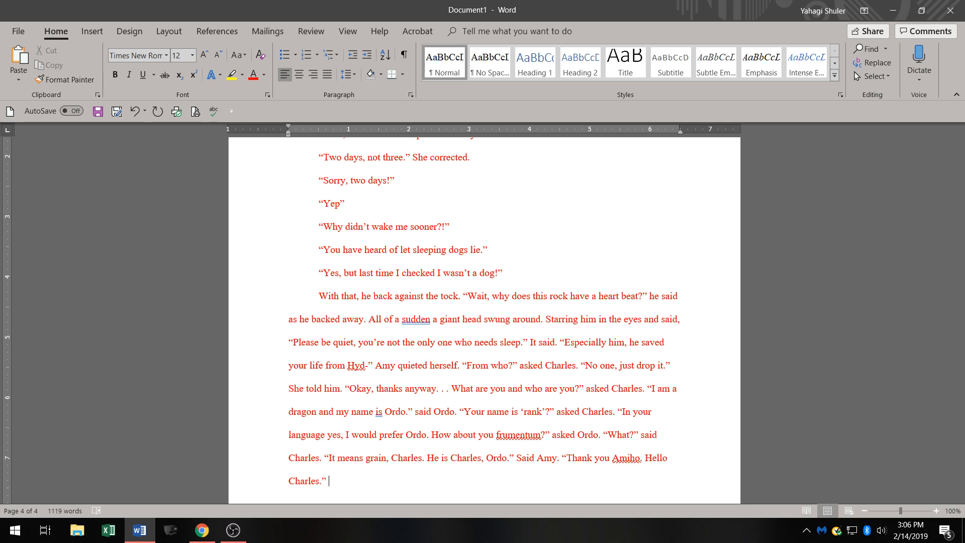
# Add the tag “said Ordo.” after the greeting to Charles, with a lowercase “said”.
pyautogui.write('Said ord')
pyautogui.press('BackSpace')
pyautogui.press('BackSpace')
pyautogui.press('BackSpace')
pyautogui.press('BackSpace')
pyautogui.press('BackSpace')
pyautogui.press('BackSpace')
pyautogui.press('BackSpace')
pyautogui.press('BackSpace')
pyautogui.write('sao')
pyautogui.write('id ORd')
pyautogui.write('o')
pyautogui.press('BackSpace')
pyautogui.press('BackSpace')
pyautogui.press('BackSpace')
pyautogui.write('rdo.')
# Write Charles's question “What did he call you, Amy?” followed by “asked Charles.”.
pyautogui.write('What')
pyautogui.press('BackSpace')
pyautogui.press('BackSpace')
pyautogui.press('BackSpace')
pyautogui.press('BackSpace')
pyautogui.write('“What did n')
pyautogui.press('BackSpace')
pyautogui.write('he call you')
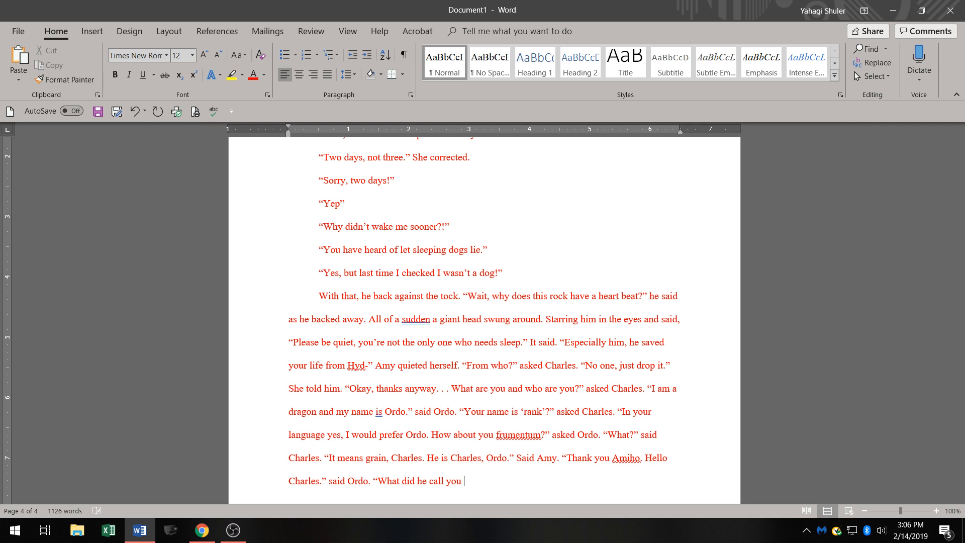
pyautogui.write(' , Amy?” asked Charles.')
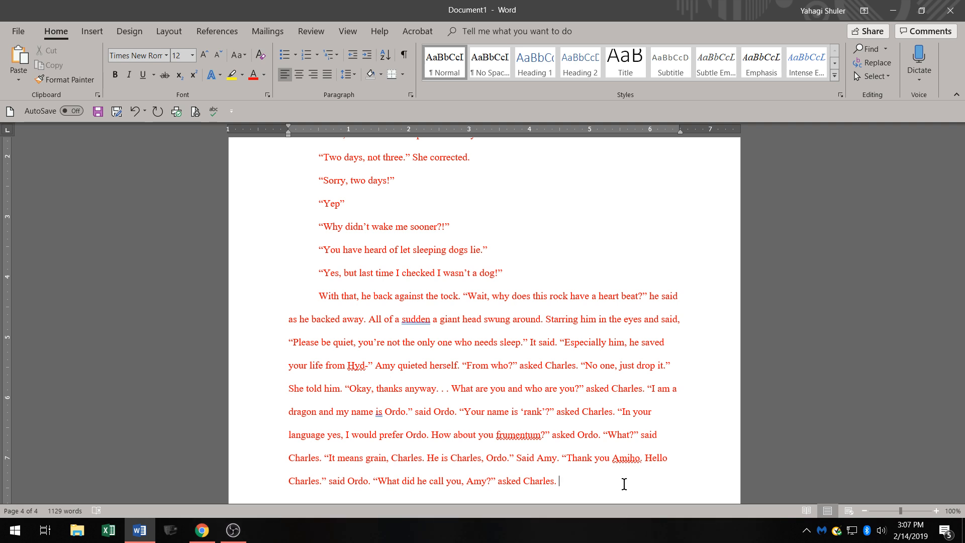
# Write Amy's answer “That’s my real name, Charles.” and close the quote.
pyautogui.write('"That\'s ')
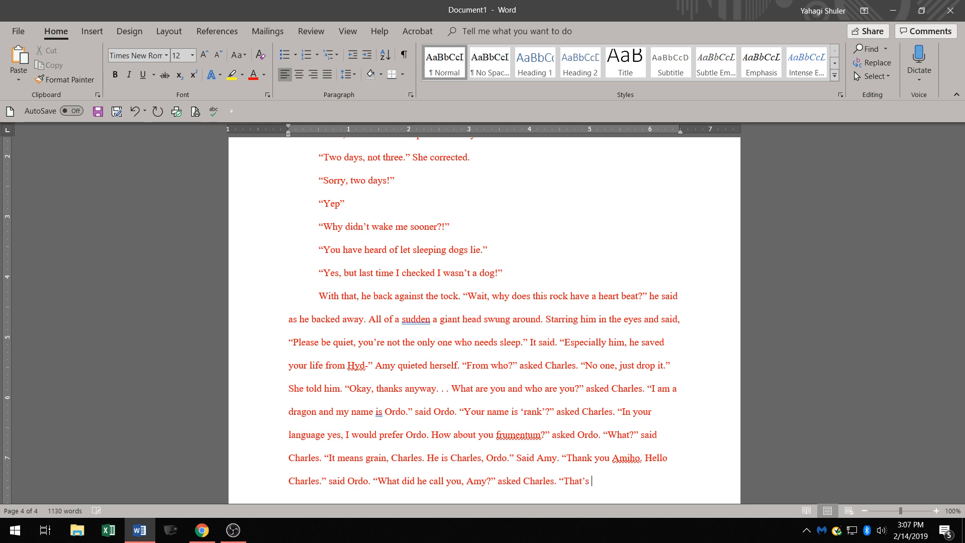
pyautogui.write('my real name, cha')
pyautogui.press('BackSpace')
pyautogui.press('BackSpace')
pyautogui.press('BackSpace')
pyautogui.write('Charles')
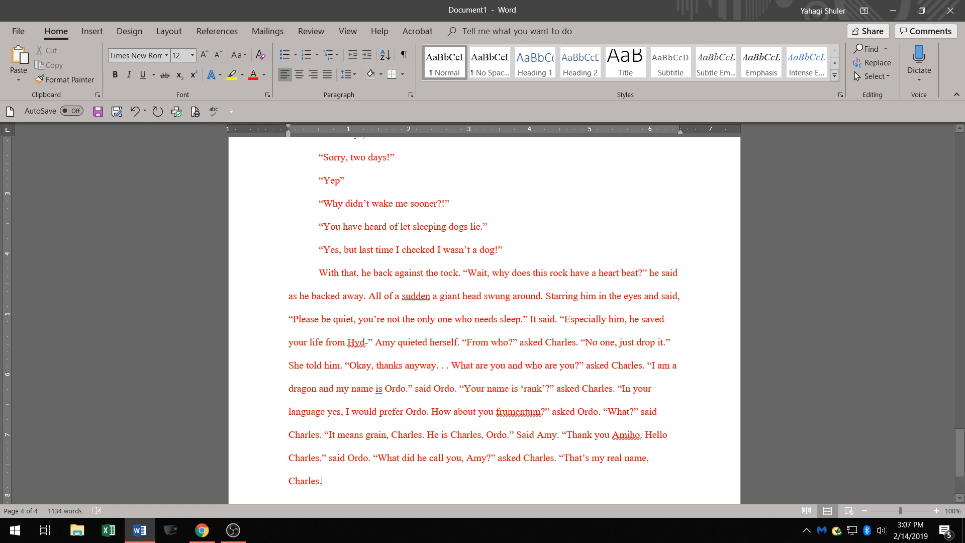
pyautogui.write('."')
# Add “Said Amy calmly. And” after Amy's answer, correcting “clamly” with the suggested spelling “calmly”.
pyautogui.write(' Amy ')
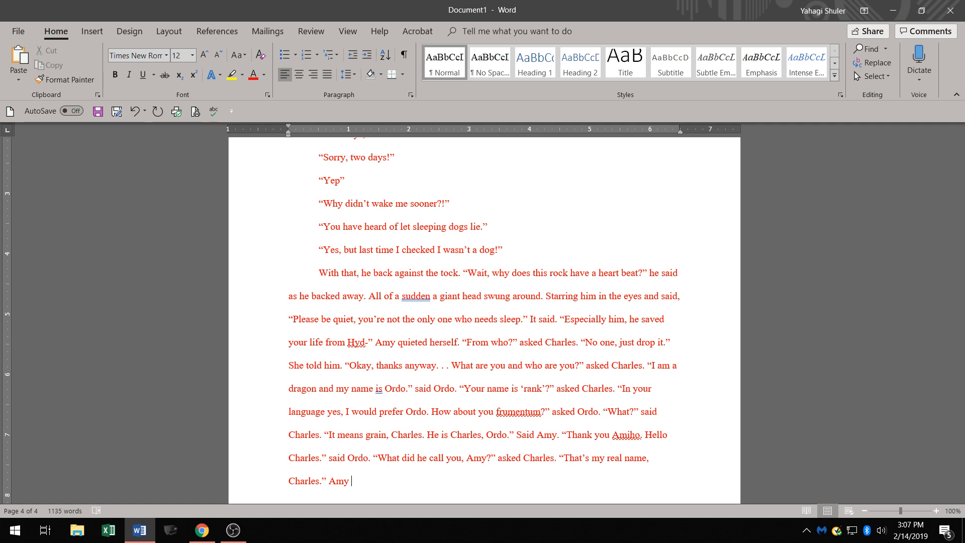
pyautogui.write('sia')
pyautogui.press('BackSpace')
pyautogui.press('BackSpace')
pyautogui.press('BackSpace')
pyautogui.press('BackSpace')
pyautogui.press('BackSpace')
pyautogui.press('BackSpace')
pyautogui.press('BackSpace')
pyautogui.write('Said Amy clamly. And')
pyautogui.click(379, 481)
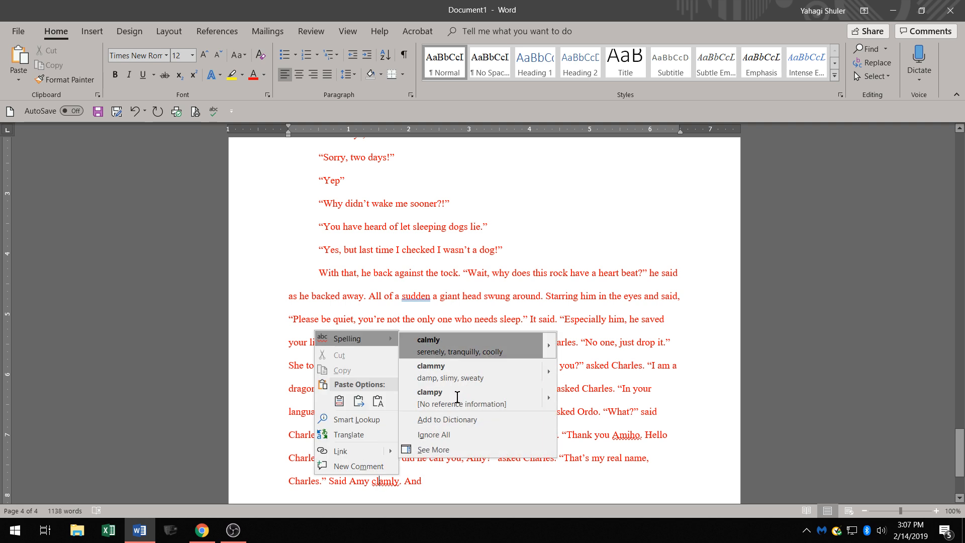
pyautogui.click(460, 342)
pyautogui.click(442, 479)
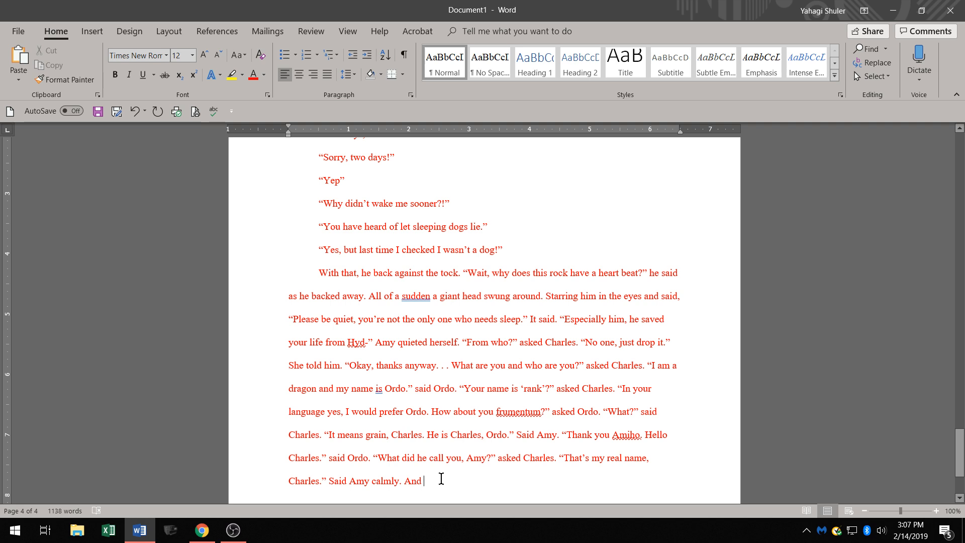
# Finish the sentence with “with that Ordo went back to sleep.” and start two new paragraphs below it.
pyautogui.write('wi')
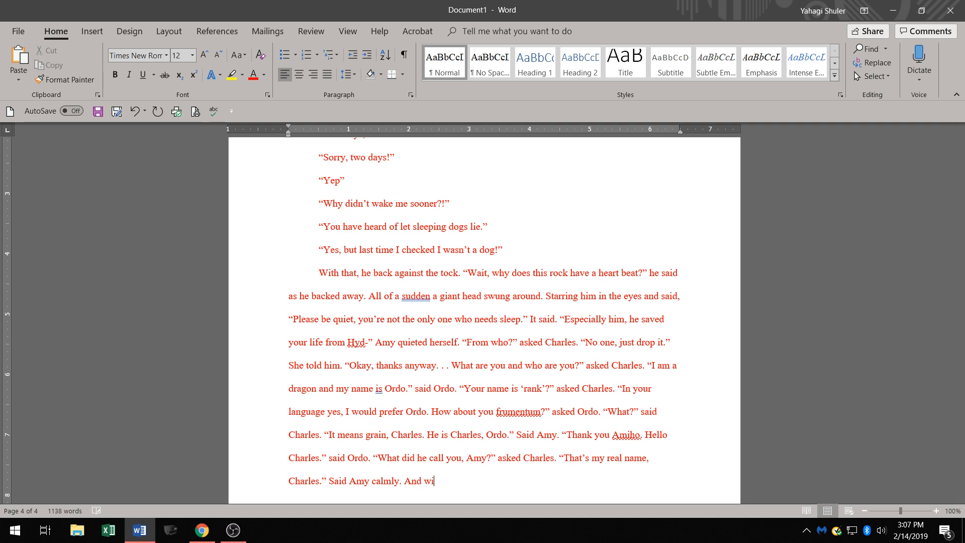
pyautogui.write('th hat')
pyautogui.press('BackSpace')
pyautogui.press('BackSpace')
pyautogui.write('th Or')
pyautogui.press('BackSpace')
pyautogui.press('BackSpace')
pyautogui.press('BackSpace')
pyautogui.write('hat Ordrio')
pyautogui.press('BackSpace')
pyautogui.press('BackSpace')
pyautogui.press('BackSpace')
pyautogui.write('o ')
pyautogui.write('wen')
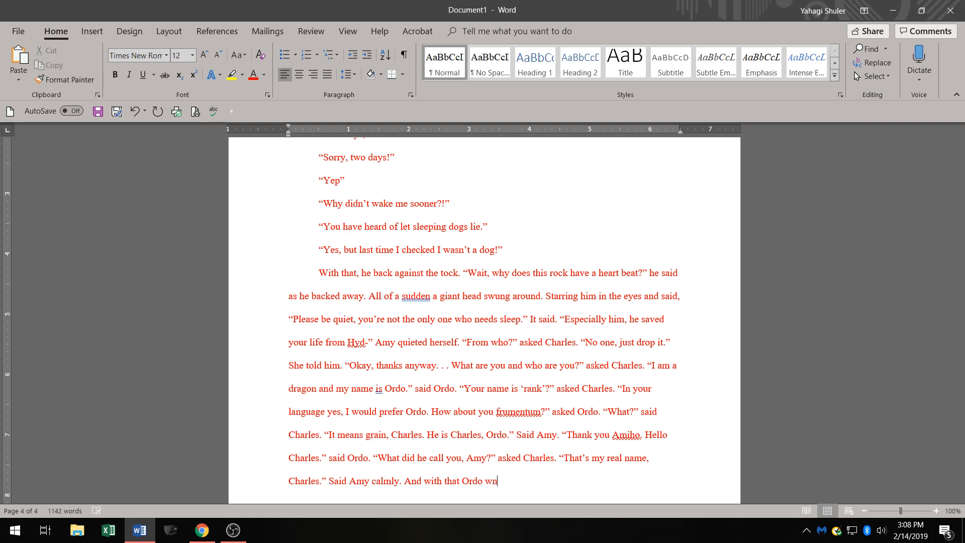
pyautogui.write('t ')
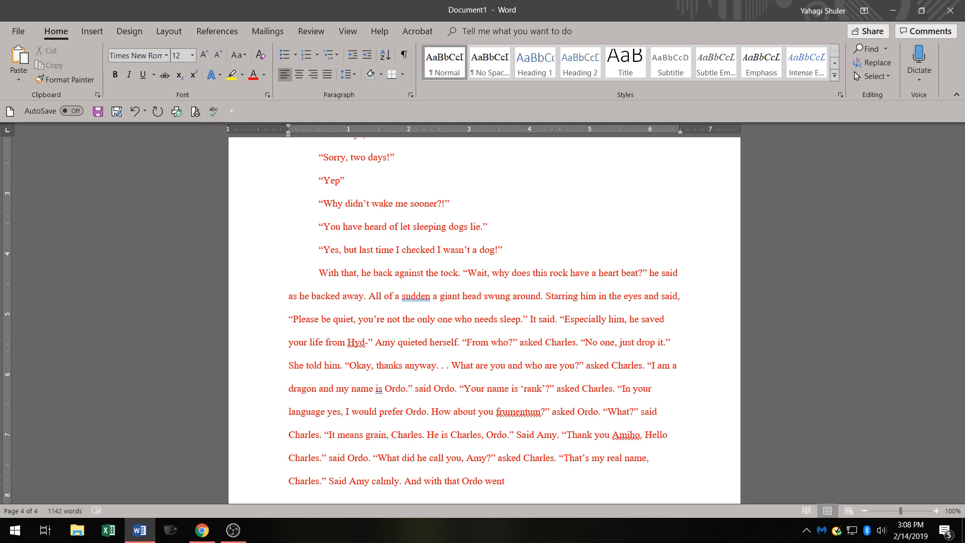
pyautogui.write('back to sleep.')
pyautogui.press('Return')
pyautogui.press('Return')
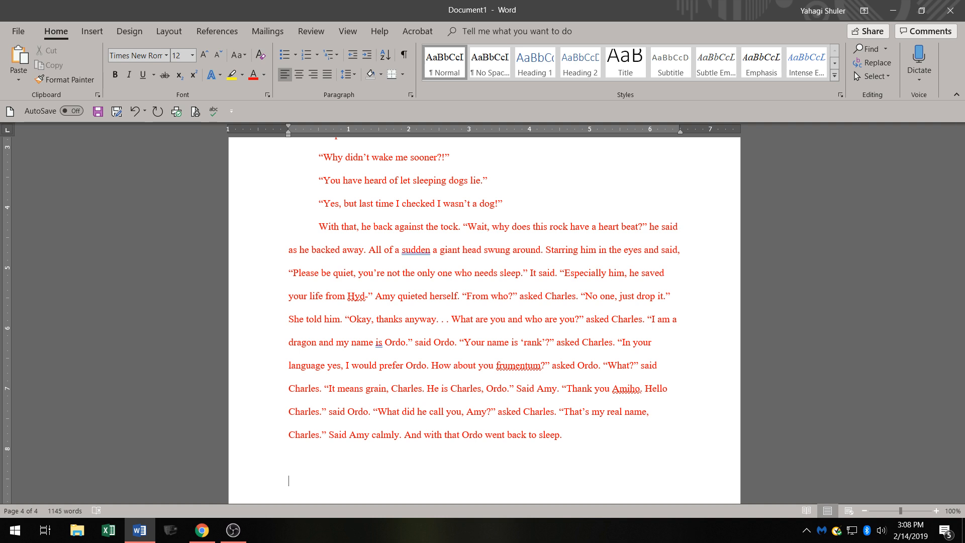
# Review the story from the jungle clearing scene through Ordo's conversation, ending at the blank last paragraph.
pyautogui.scroll(12, 484, 311)
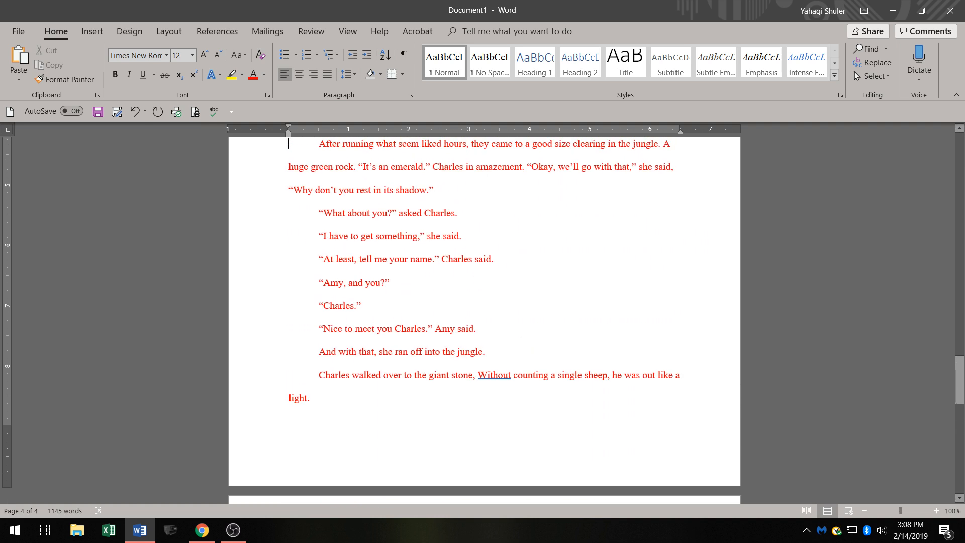
pyautogui.press('Down')
pyautogui.press('Down')
pyautogui.press('Down')
pyautogui.press('Down')
pyautogui.press('Down')
pyautogui.press('Down')
pyautogui.press('Down')
pyautogui.press('Down')
pyautogui.press('Down')
pyautogui.press('Down')
pyautogui.press('Down')
pyautogui.press('Down')
pyautogui.press('Down')
pyautogui.press('Down')
pyautogui.press('Down')
pyautogui.press('Down')
pyautogui.press('Down')
pyautogui.press('Down')
pyautogui.press('Down')
pyautogui.press('Down')
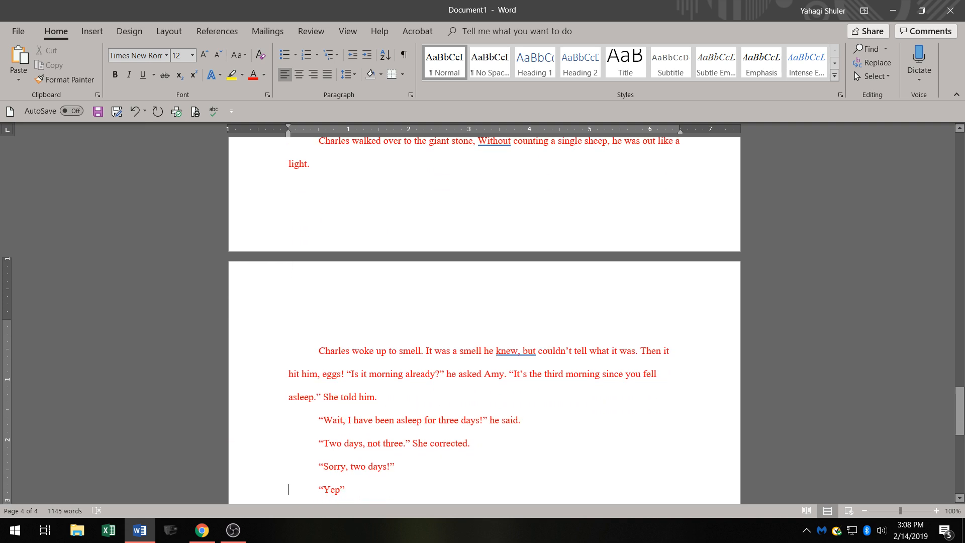
pyautogui.press('Down')
pyautogui.press('Down')
pyautogui.press('Down')
pyautogui.press('Down')
pyautogui.press('Down')
pyautogui.press('Down')
pyautogui.press('Down')
pyautogui.press('Down')
pyautogui.press('Down')
pyautogui.press('Down')
pyautogui.press('Down')
pyautogui.press('Down')
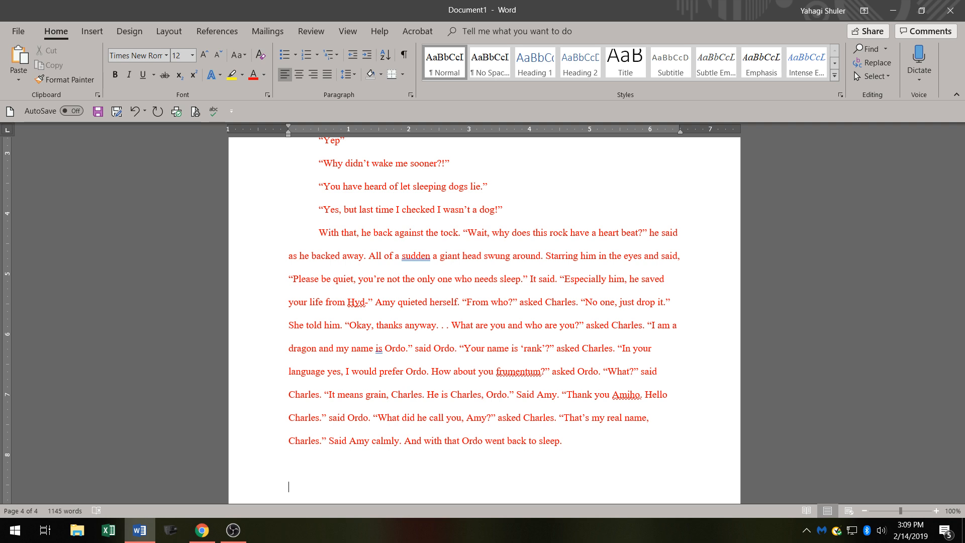
# Switch to the OBS window that controls the live stream.
pyautogui.click(233, 531)
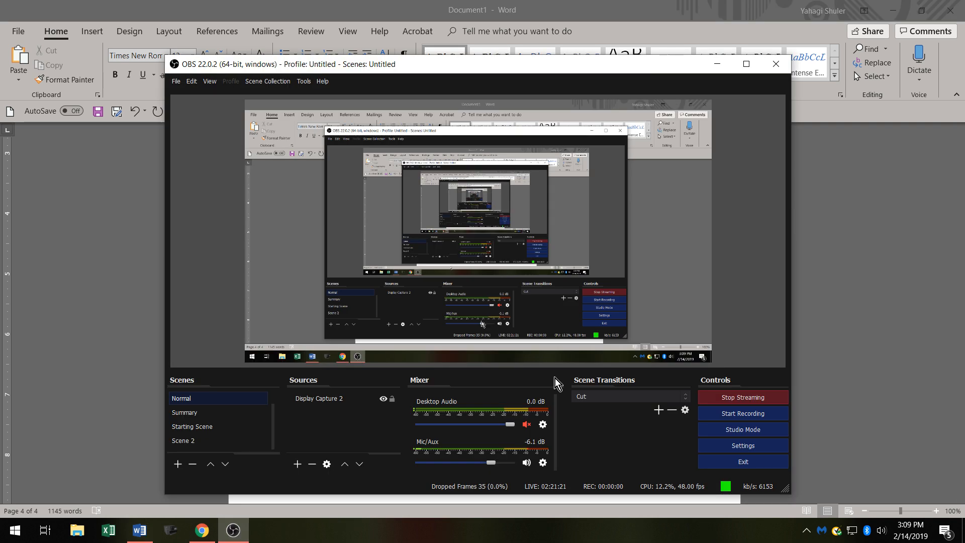